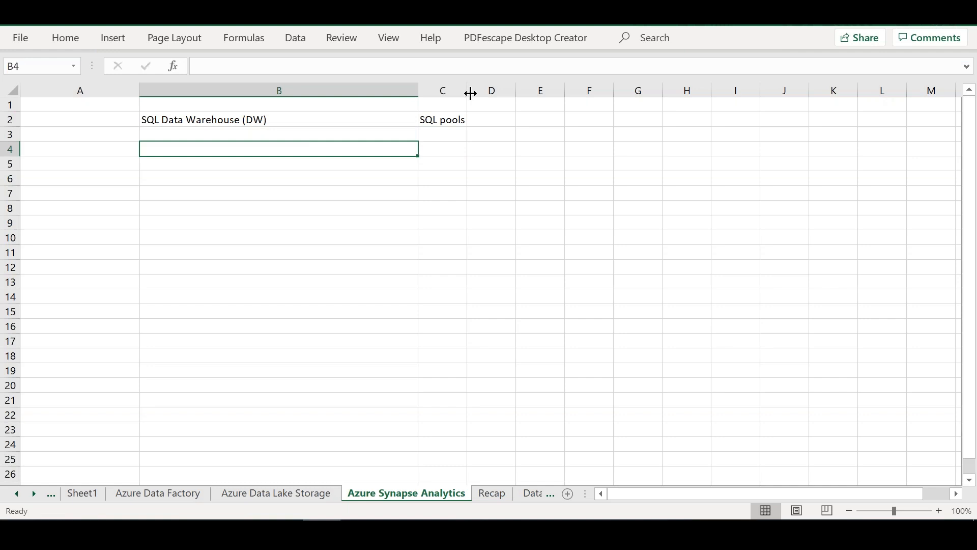
pyautogui.click(289, 117)
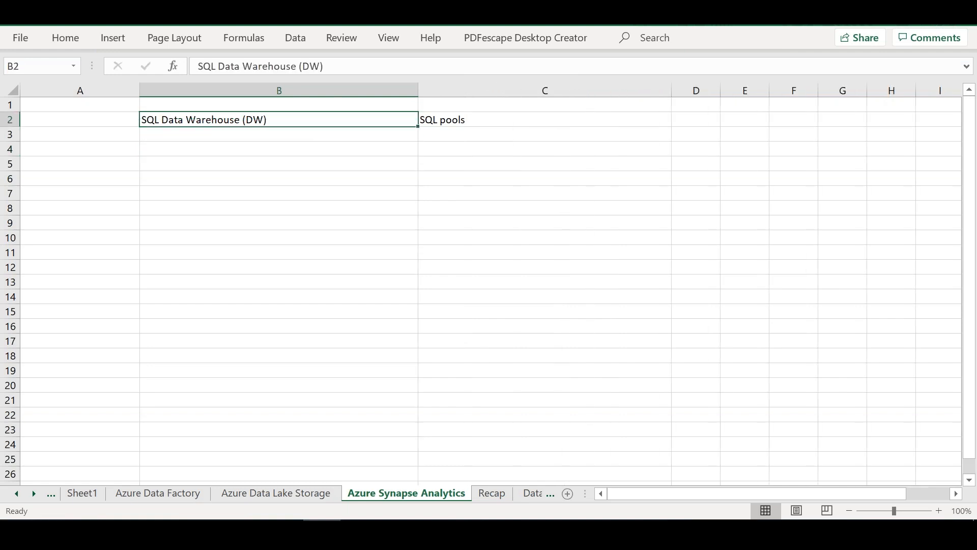
pyautogui.click(176, 162)
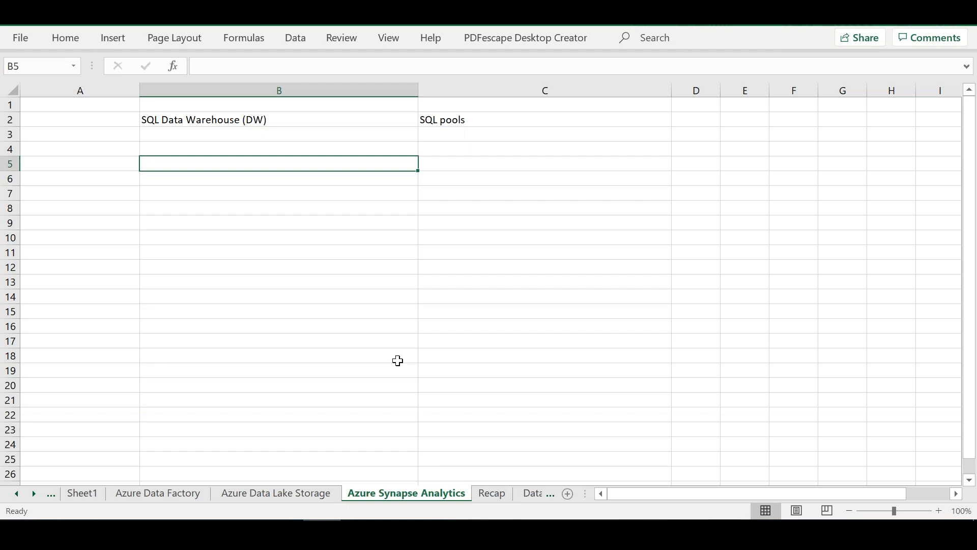
# Step: Copy the block A14:B17 on Sheet1, which pairs the pipeline stages from INGEST / Data Movement to PREPARATION / TRAINING / LOAD with Azure services
pyautogui.click(498, 503)
pyautogui.click(533, 496)
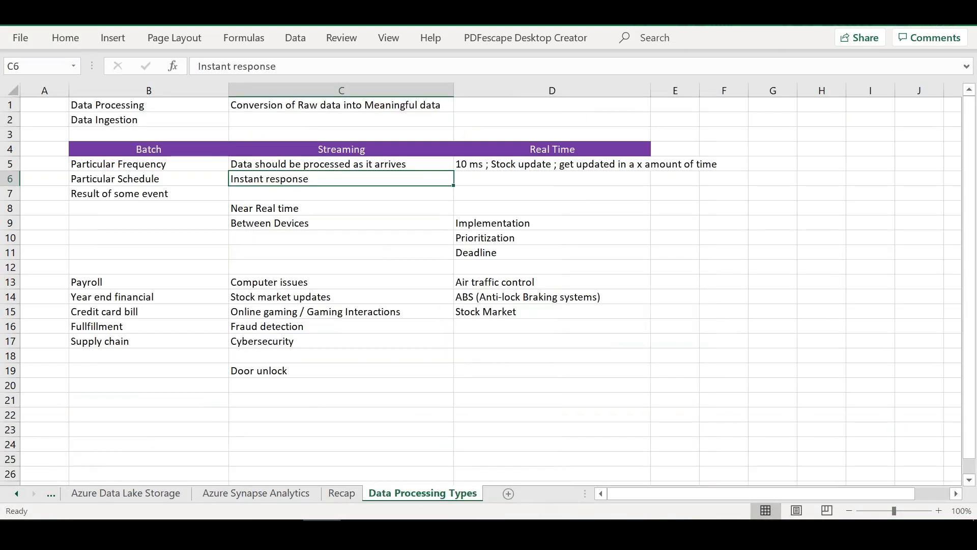
pyautogui.moveTo(973, 369); pyautogui.dragTo(973, 304)
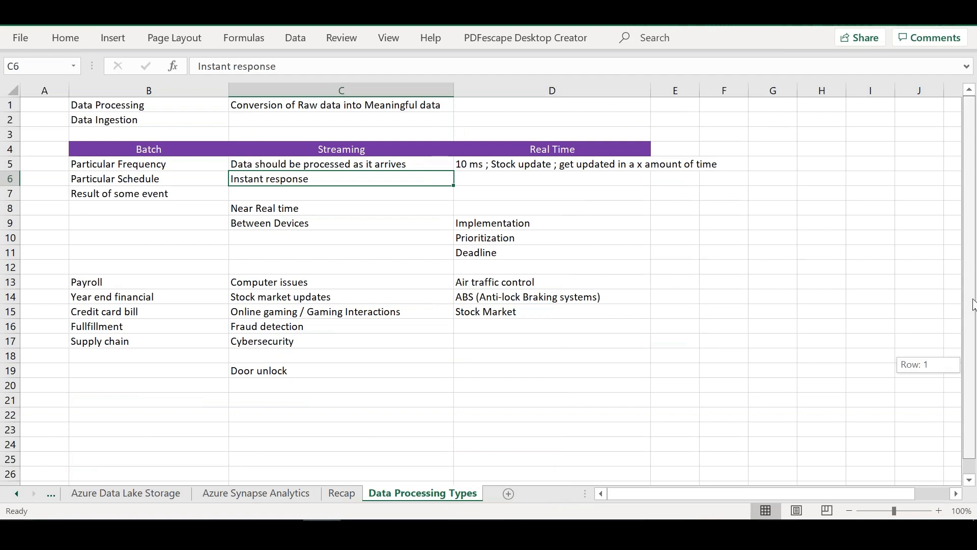
pyautogui.click(153, 491)
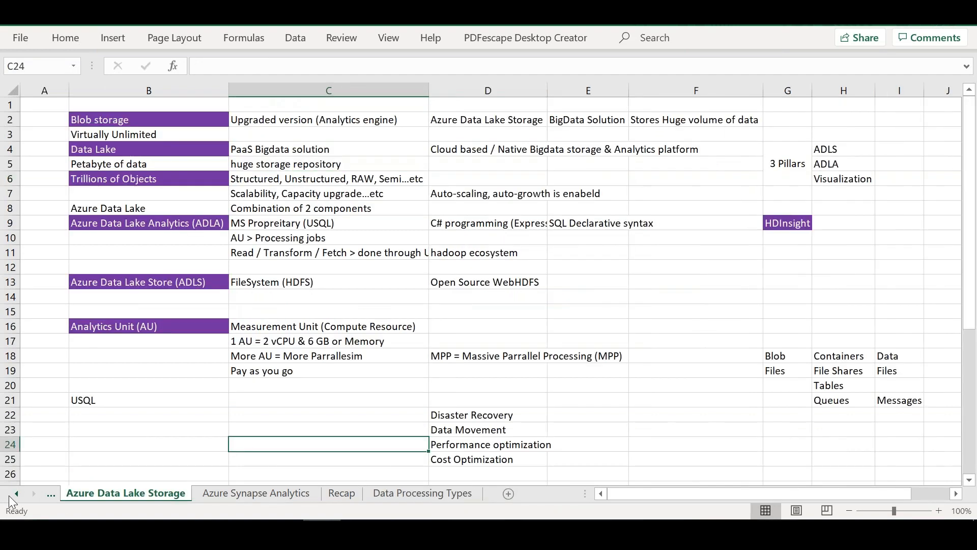
pyautogui.click(14, 496)
pyautogui.click(15, 496)
pyautogui.click(14, 496)
pyautogui.click(14, 495)
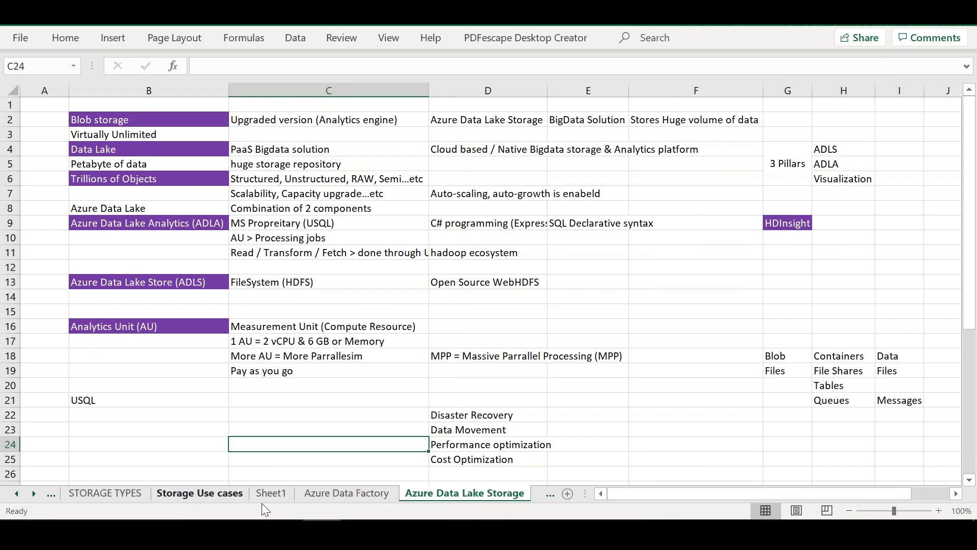
pyautogui.click(272, 500)
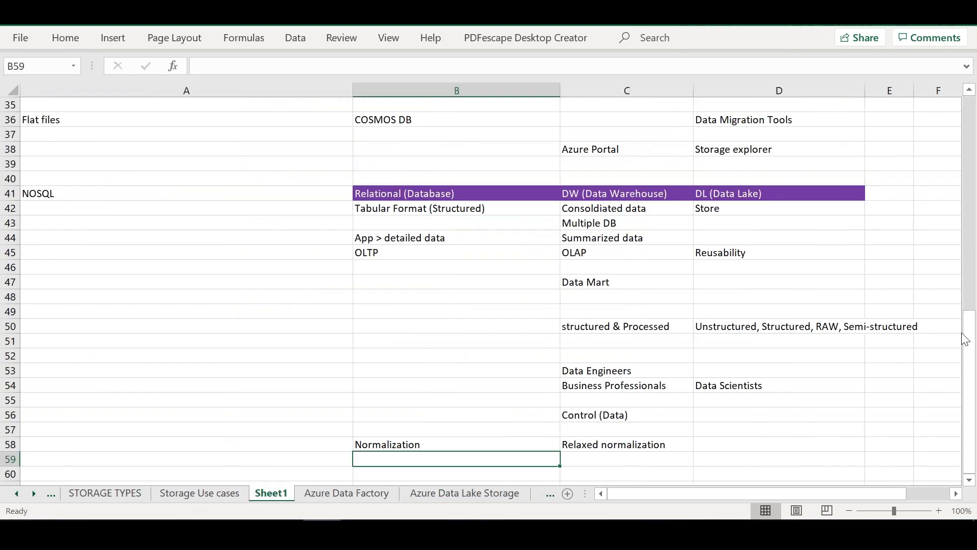
pyautogui.moveTo(973, 332); pyautogui.dragTo(973, 157)
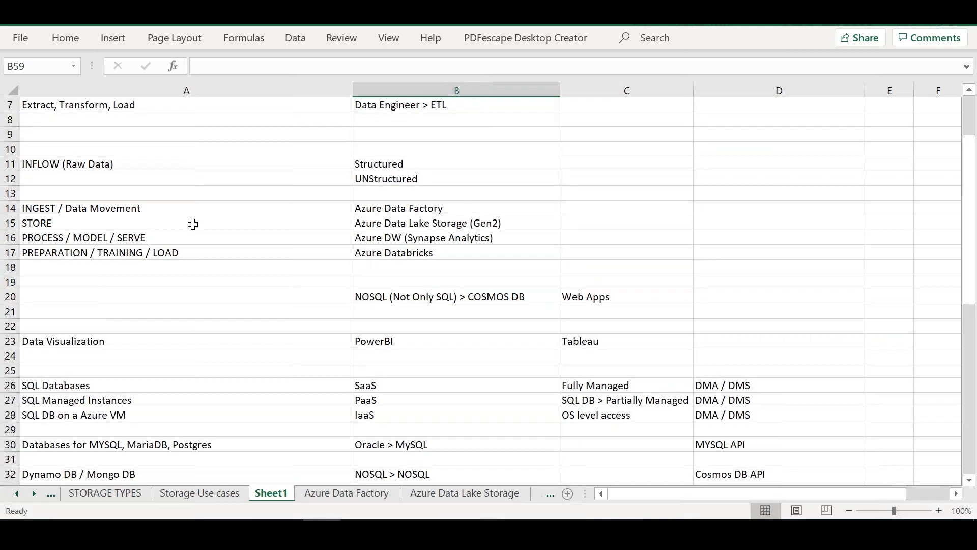
pyautogui.moveTo(193, 210); pyautogui.dragTo(398, 255)
pyautogui.hotkey('ctrl', 'c')
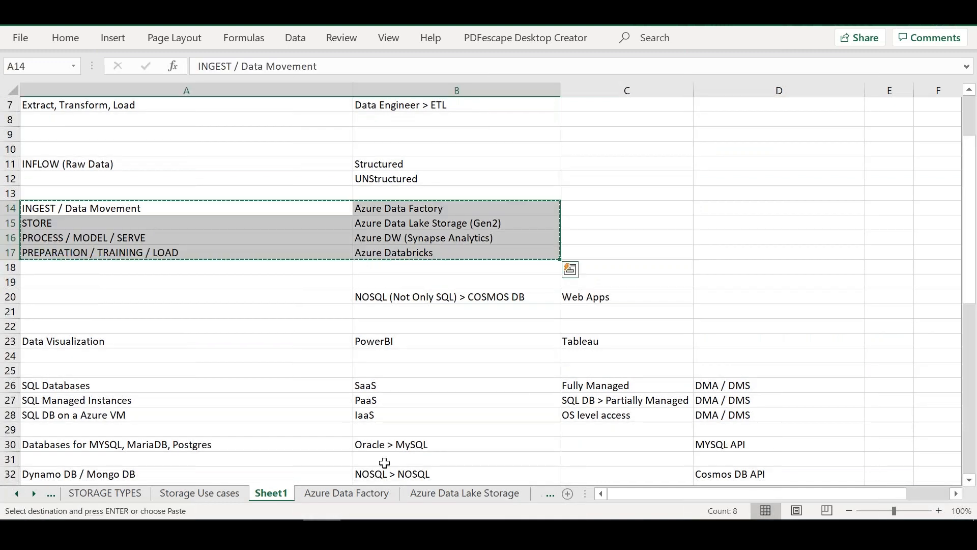
# Step: Paste the copied stages and services into the Azure Synapse Analytics sheet, starting at cell A15
pyautogui.click(524, 493)
pyautogui.click(33, 492)
pyautogui.click(34, 492)
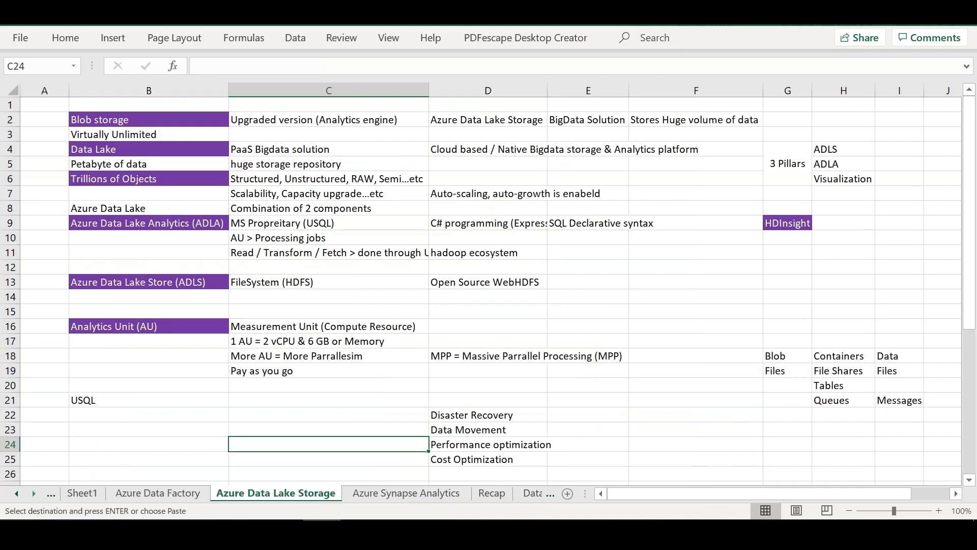
pyautogui.click(406, 492)
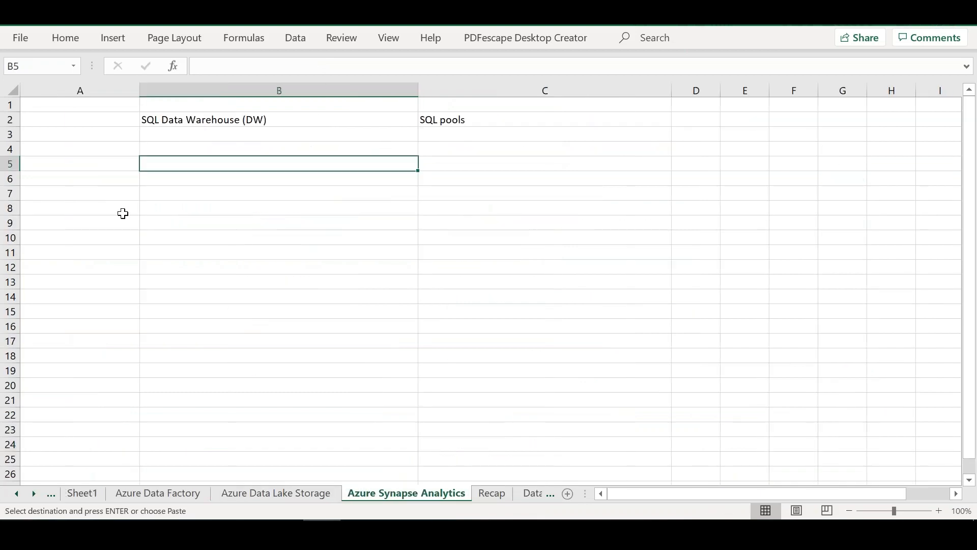
pyautogui.click(80, 239)
pyautogui.click(78, 310)
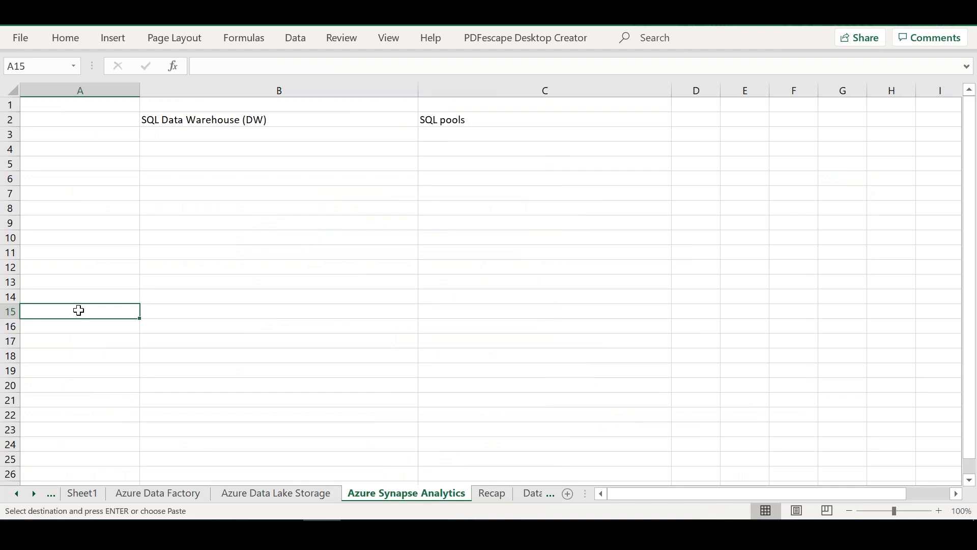
pyautogui.hotkey('ctrl', 'v')
pyautogui.click(179, 374)
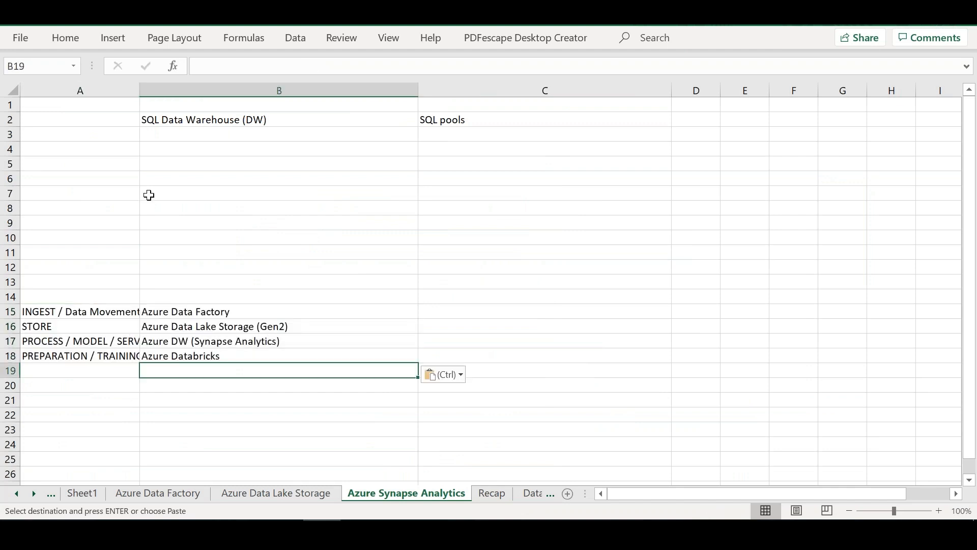
# Step: Autofit the width of column A to the pasted stage names
pyautogui.doubleClick(140, 98)
pyautogui.click(270, 383)
pyautogui.click(306, 343)
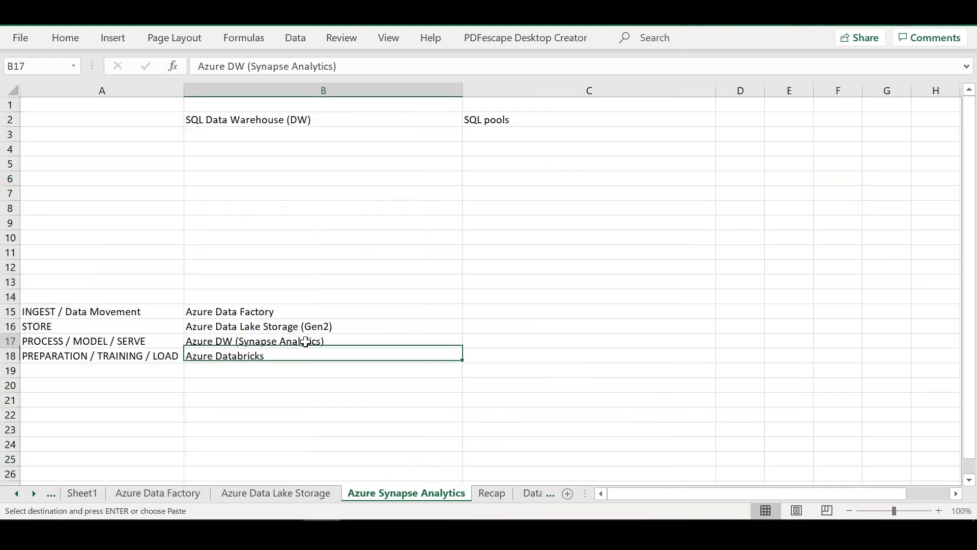
# Step: Check the Analytics Architecture slide in PowerPoint and enter "Served to Business visualization" in Excel cell C17, beside Azure DW (Synapse Analytics)
pyautogui.doubleClick(159, 342)
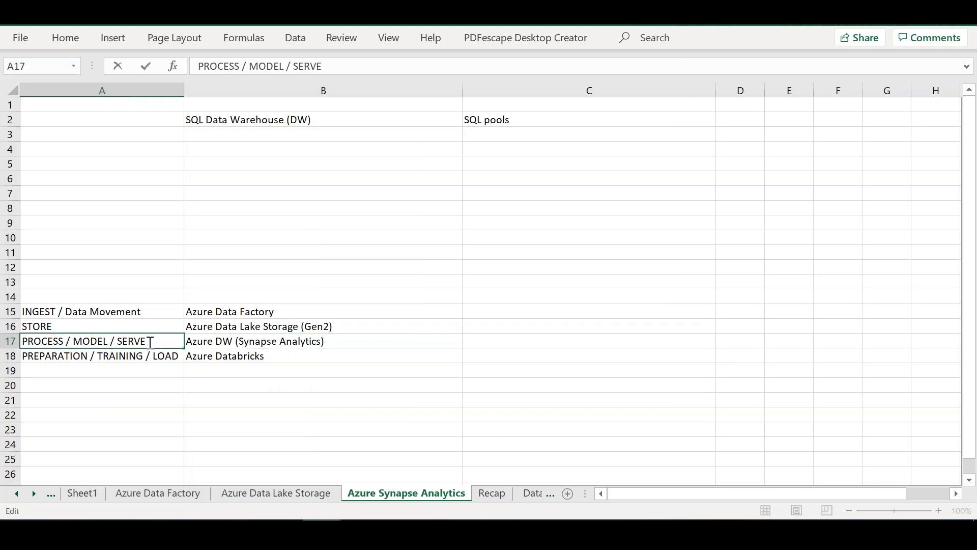
pyautogui.moveTo(160, 343); pyautogui.dragTo(111, 343)
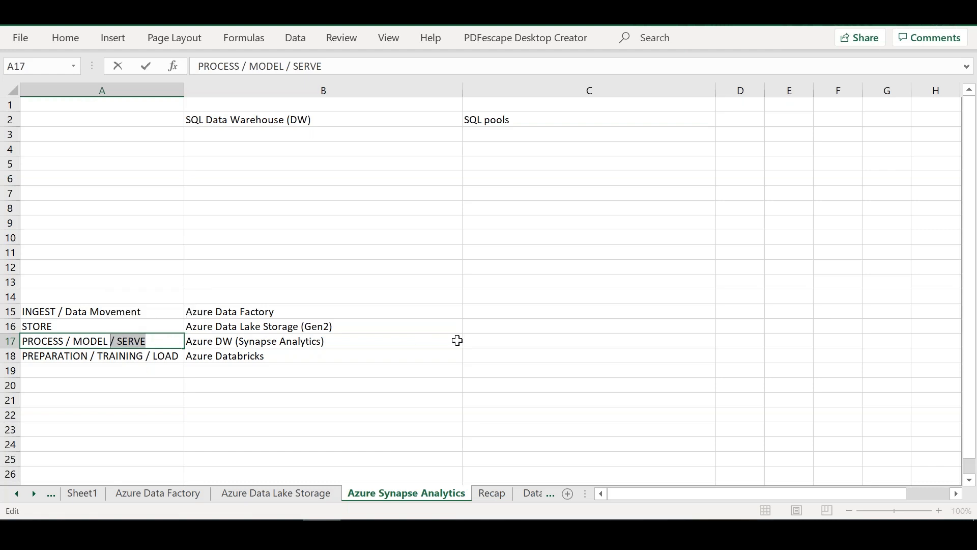
pyautogui.click(492, 342)
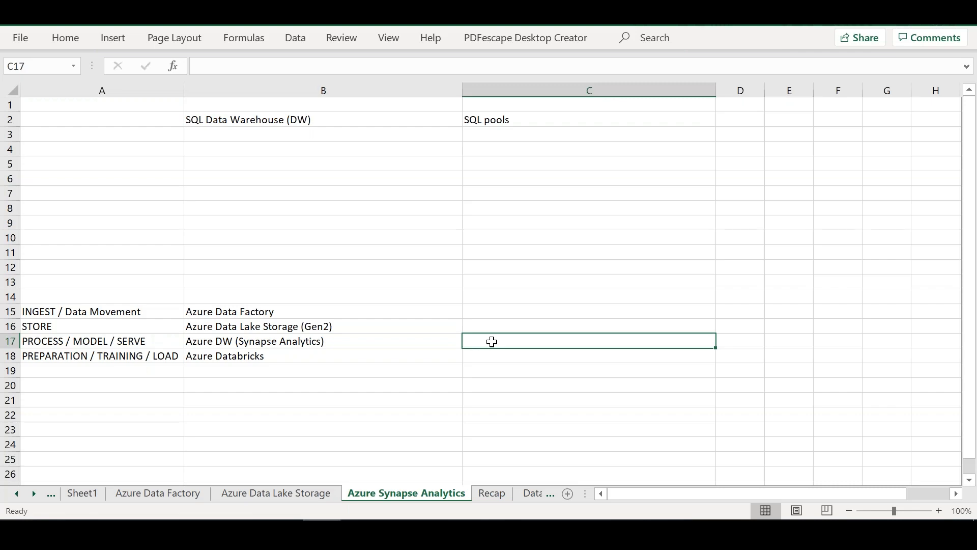
pyautogui.hotkey('alt', 'Tab')
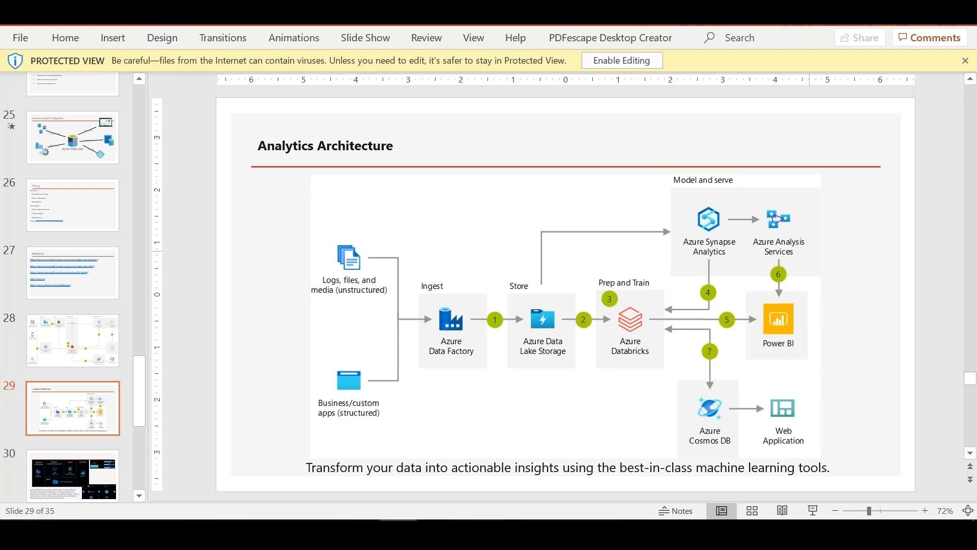
pyautogui.hotkey('alt', 'Tab')
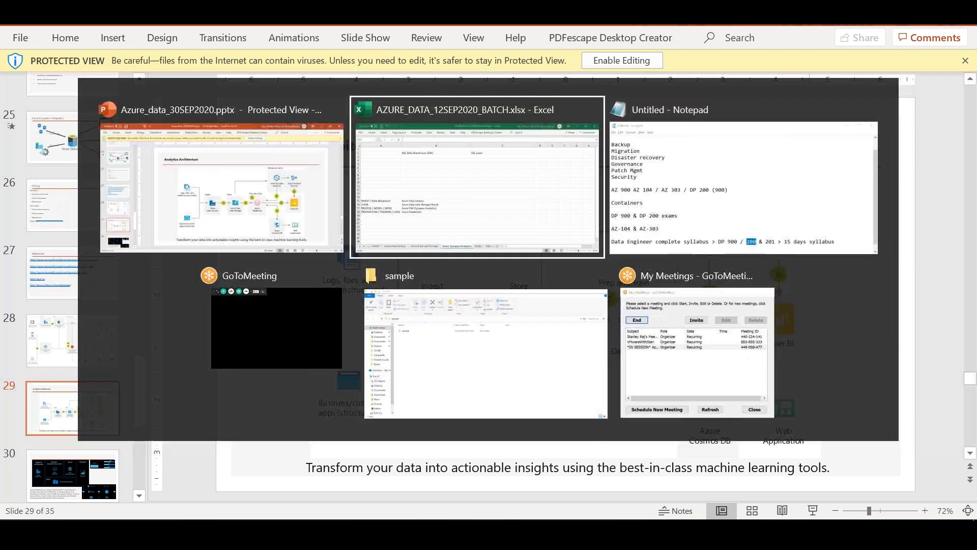
pyautogui.write('Serv')
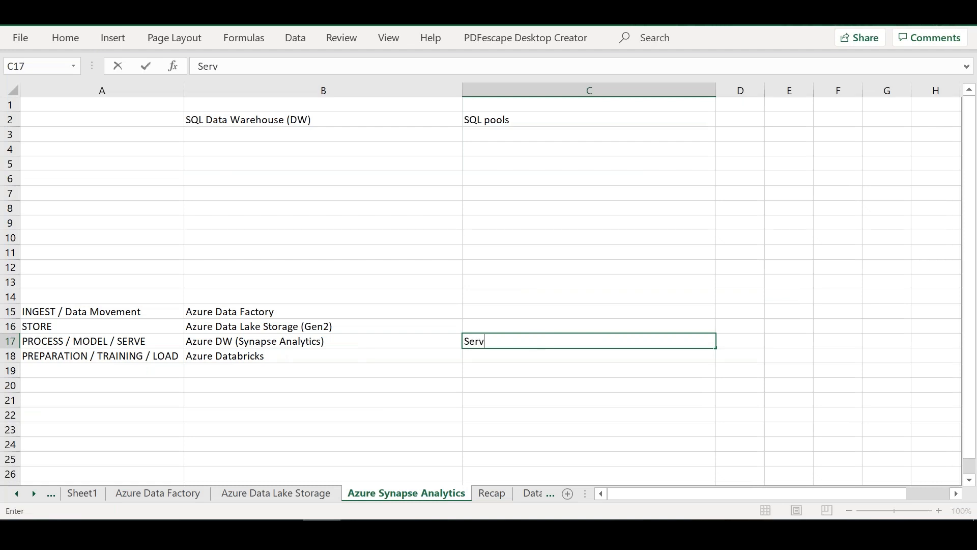
pyautogui.write('ed to Busines')
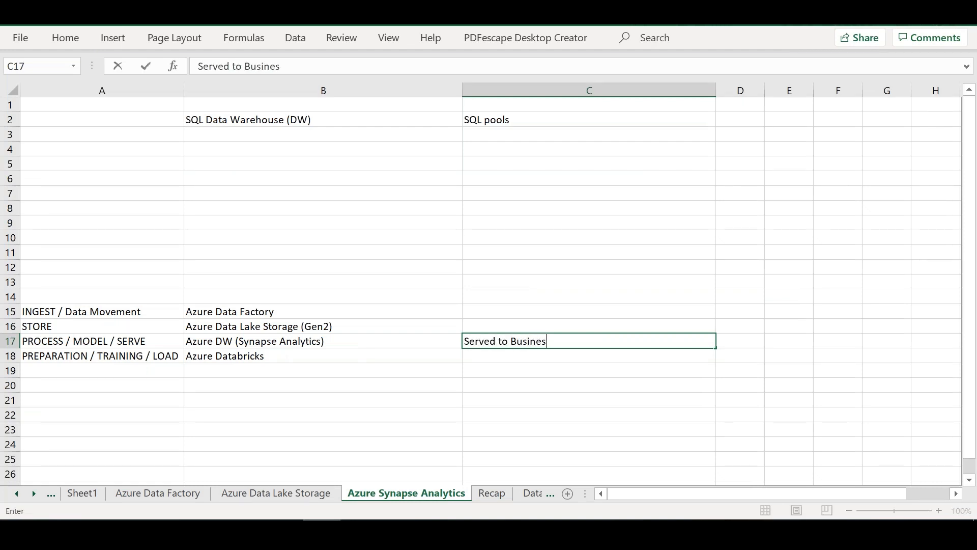
pyautogui.write('s visualization')
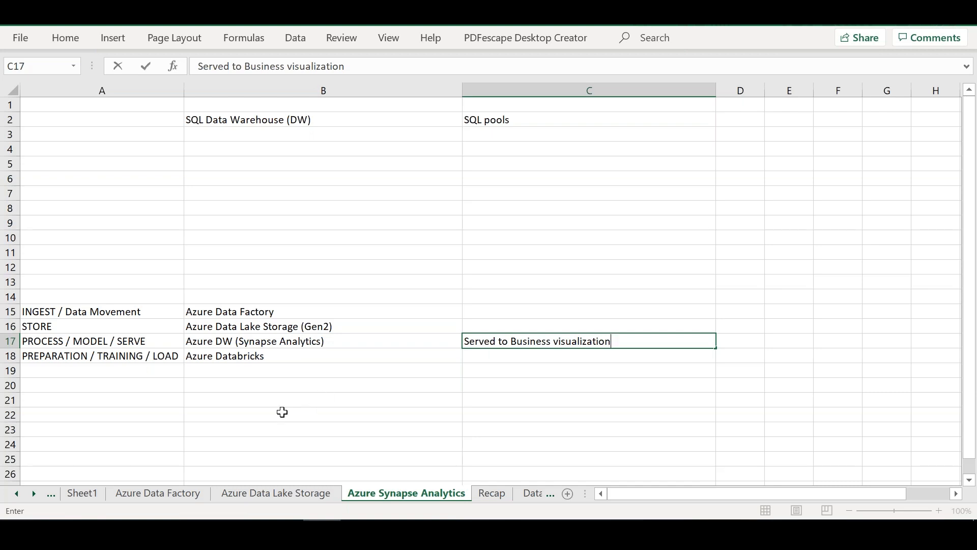
pyautogui.click(218, 343)
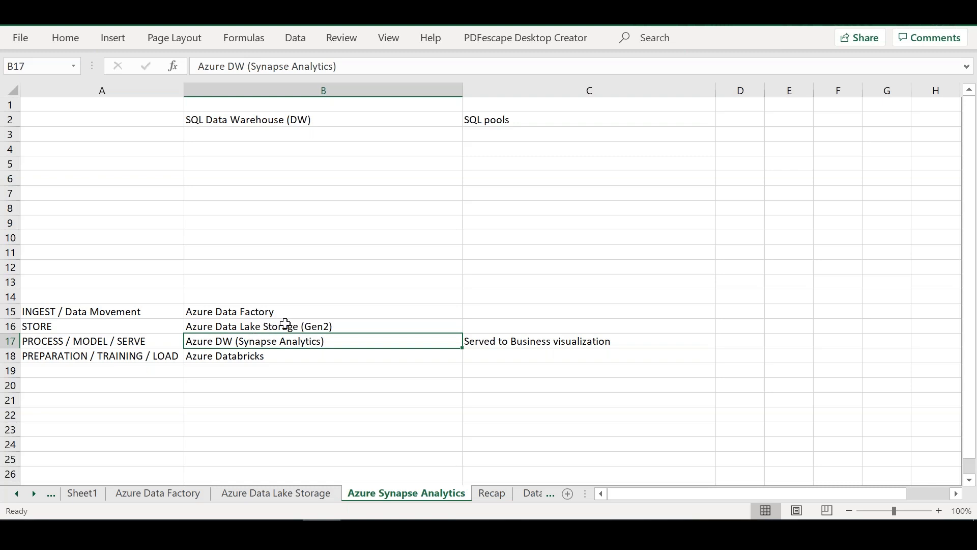
# Step: Enter the comparison headings "SQL Data Lake" in B4 and "SQL Data Warehouse" in C4
pyautogui.click(250, 152)
pyautogui.write('SQL Da')
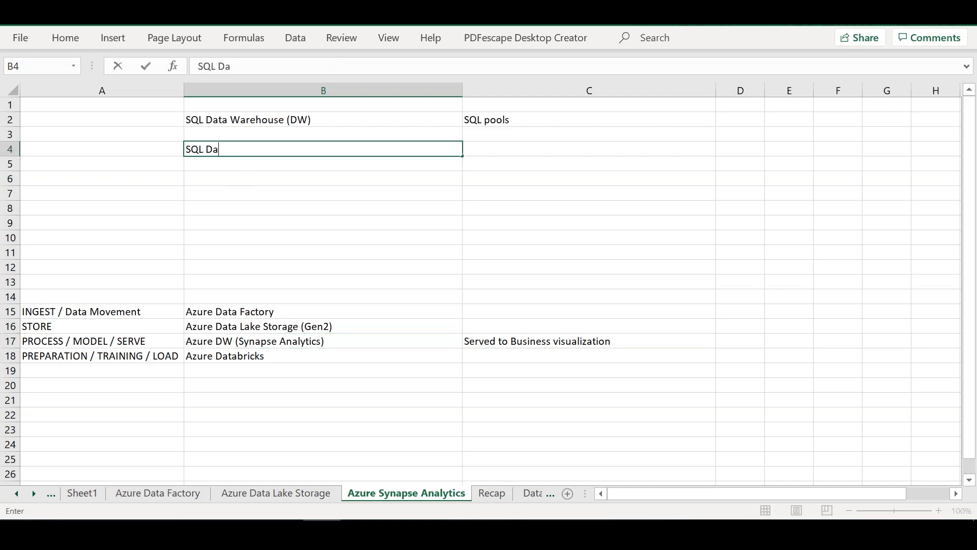
pyautogui.write('ta Lake')
pyautogui.press('Tab')
pyautogui.write('SQL')
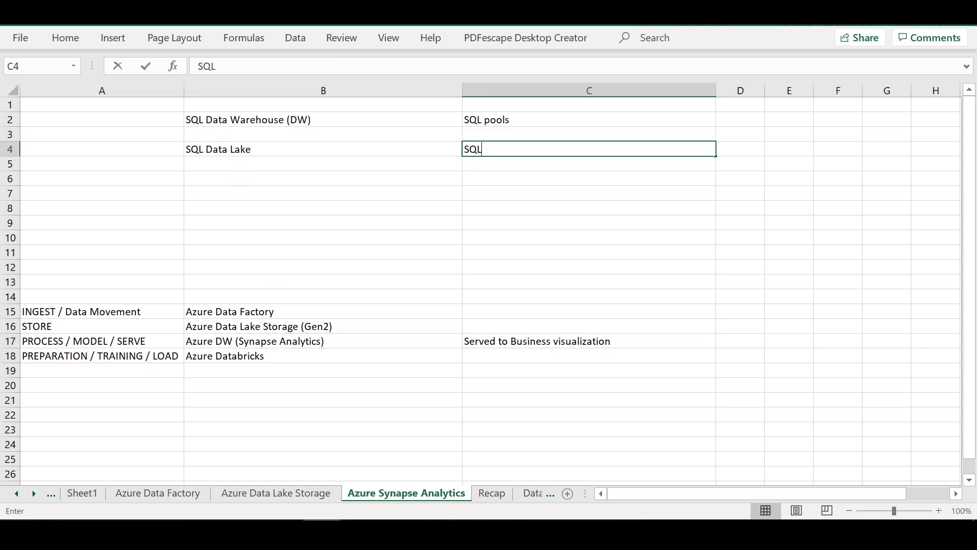
pyautogui.write(' Data Warehouse')
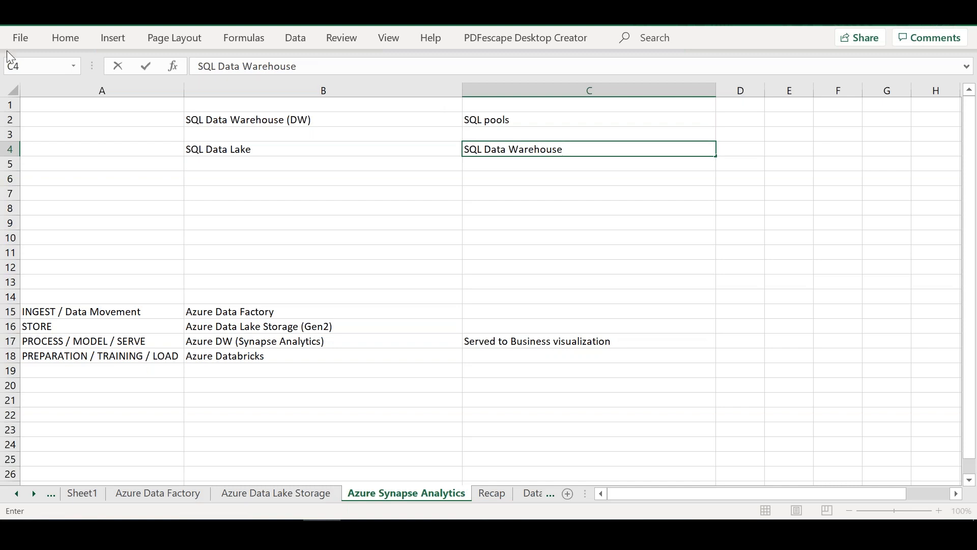
# Step: Fill the first comparison row with "Can accept any kind of data {S, US, SS, Raw..etc)" in B5 and "Structured & processed" in C5
pyautogui.click(226, 162)
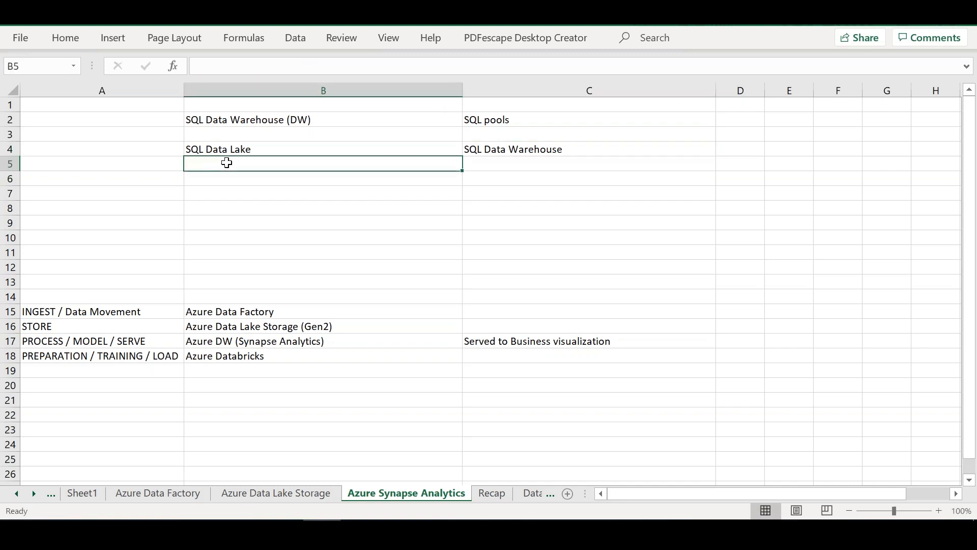
pyautogui.write('Can acce')
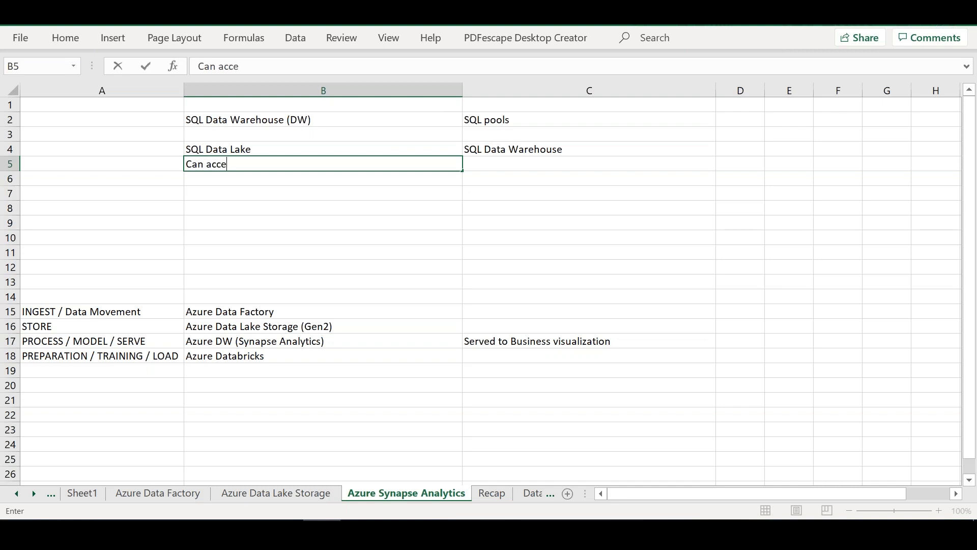
pyautogui.write('pt any kind of ')
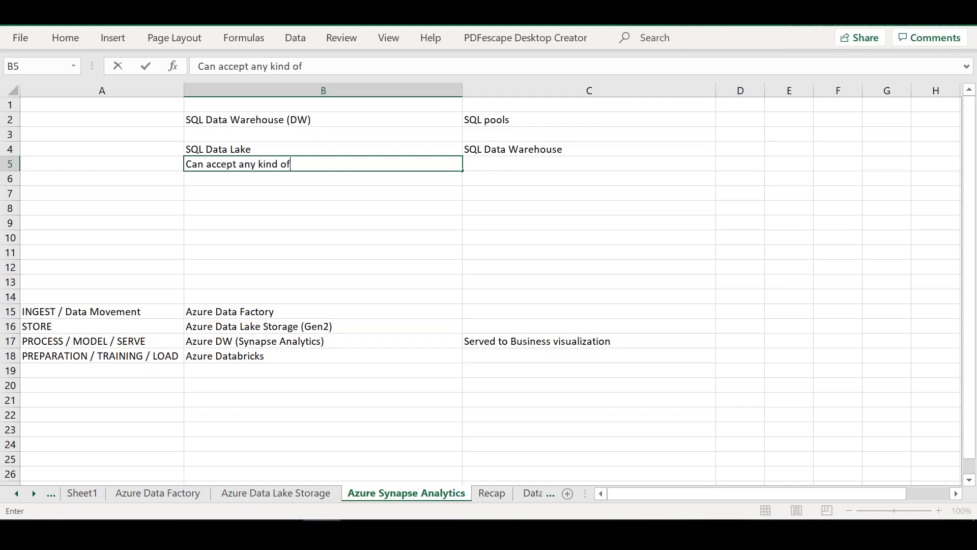
pyautogui.write('data {S, US, S')
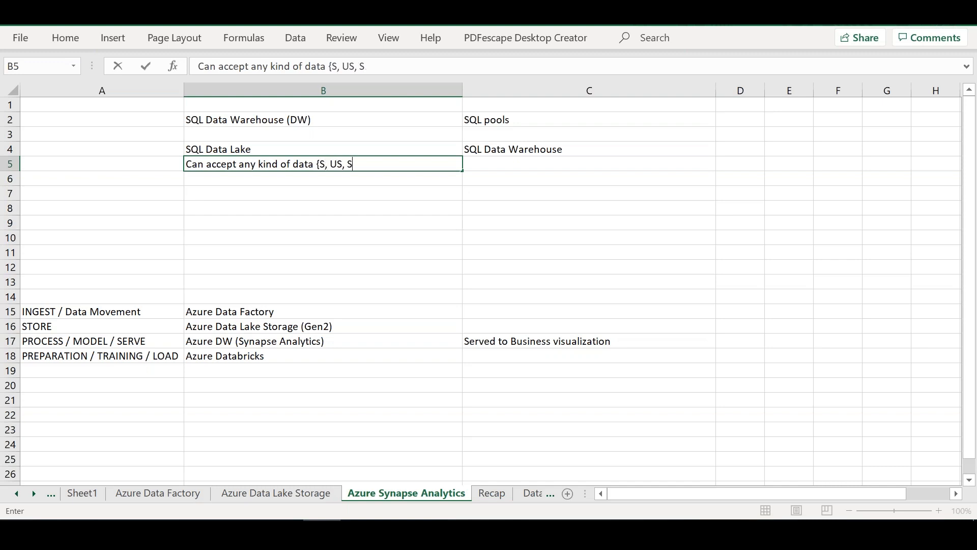
pyautogui.write('S, Raw..etc)')
pyautogui.press('Tab')
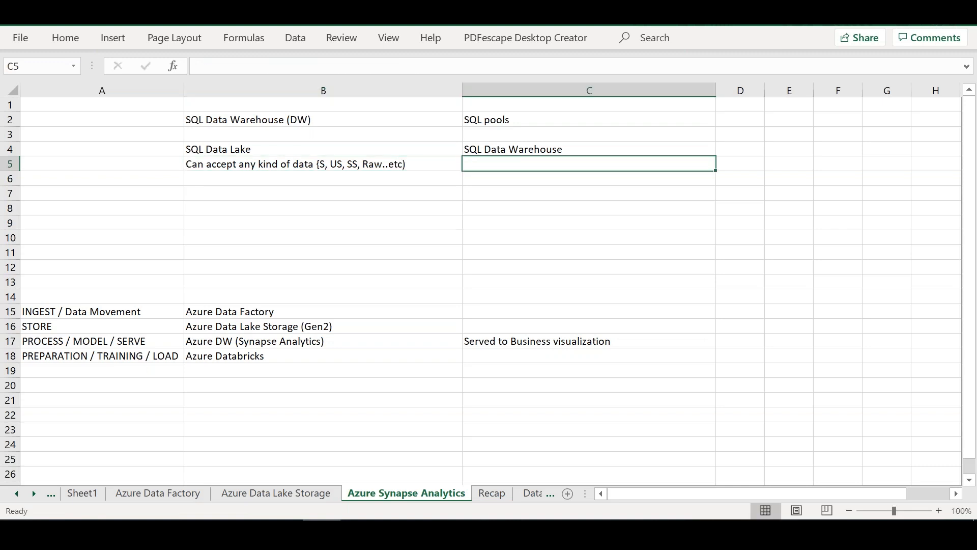
pyautogui.write('Struc')
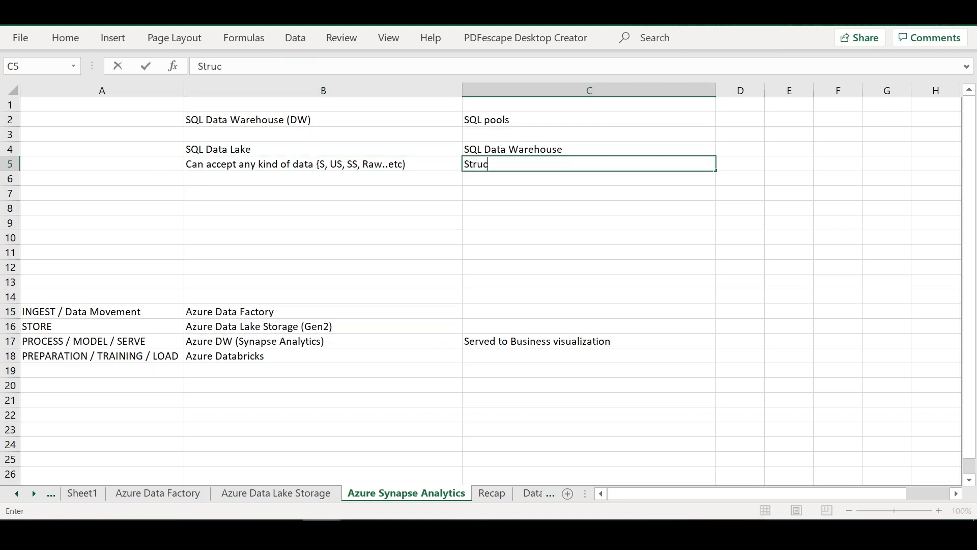
pyautogui.write('tured & processed')
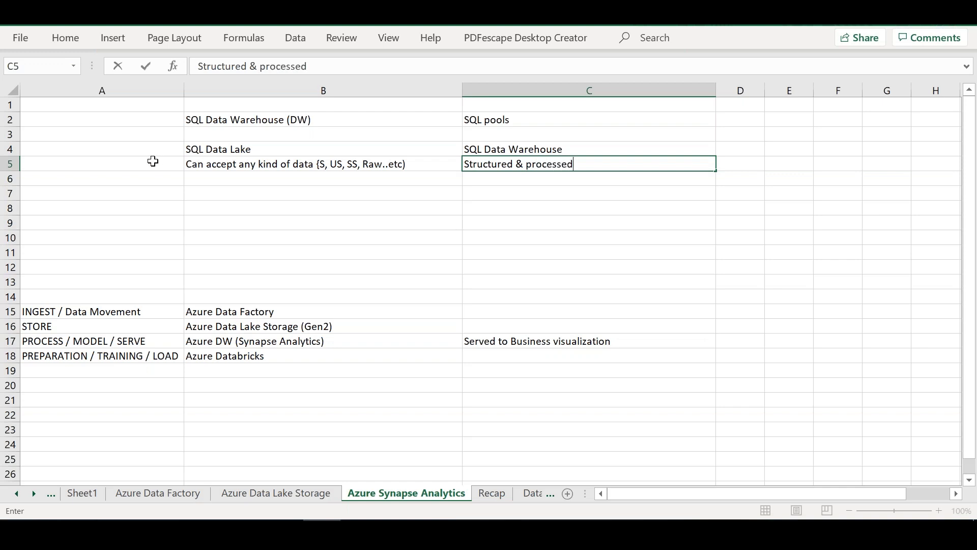
# Step: Fill comparison row 6 with "Processing" in A6, "USQL [Schema On-read]" in B6 and "Schema on-Write" in C6
pyautogui.click(209, 176)
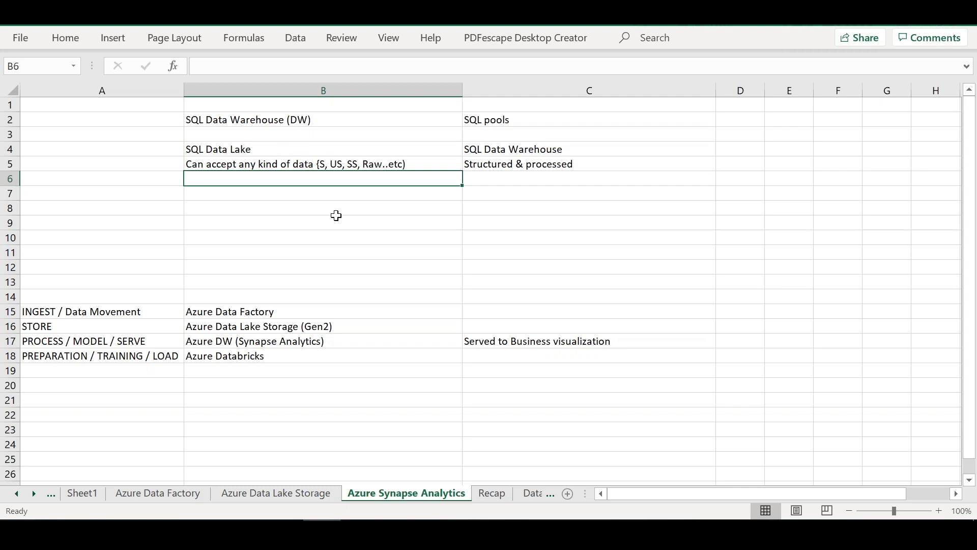
pyautogui.write('USQL ')
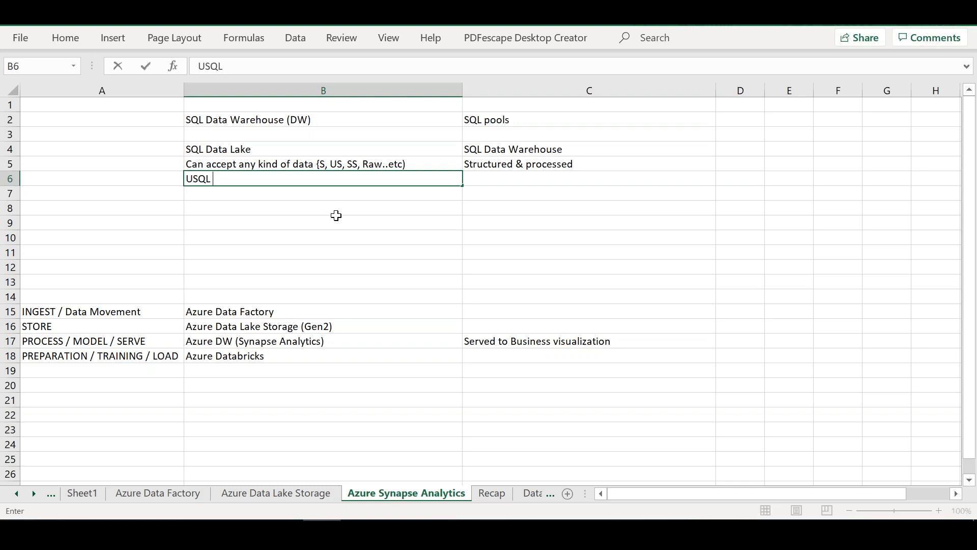
pyautogui.write('[Schema')
pyautogui.write('On-r')
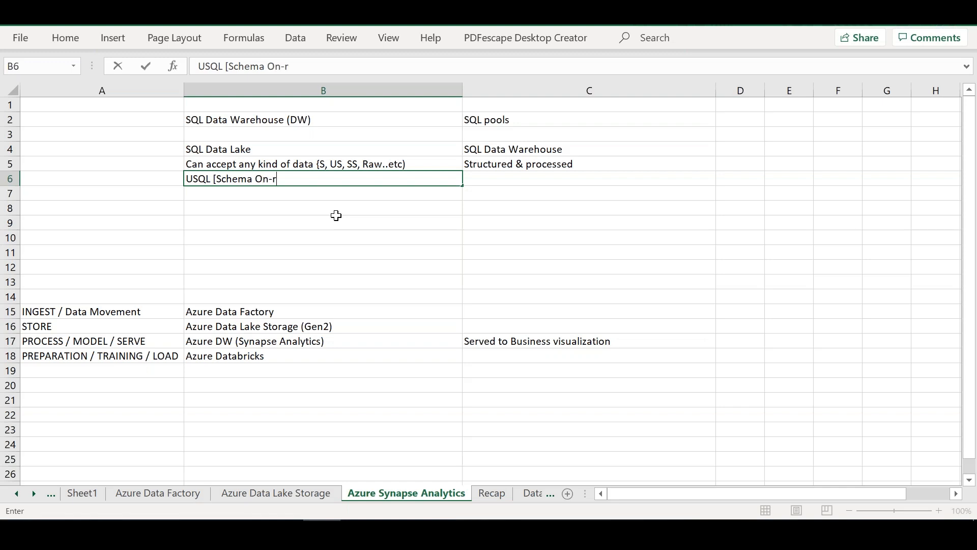
pyautogui.write('ead]')
pyautogui.click(152, 177)
pyautogui.write('Processing')
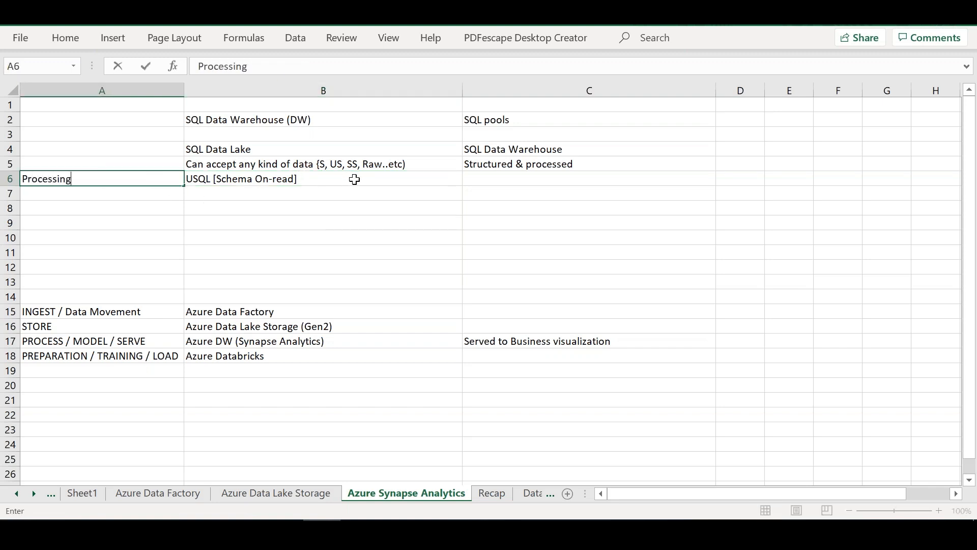
pyautogui.click(530, 180)
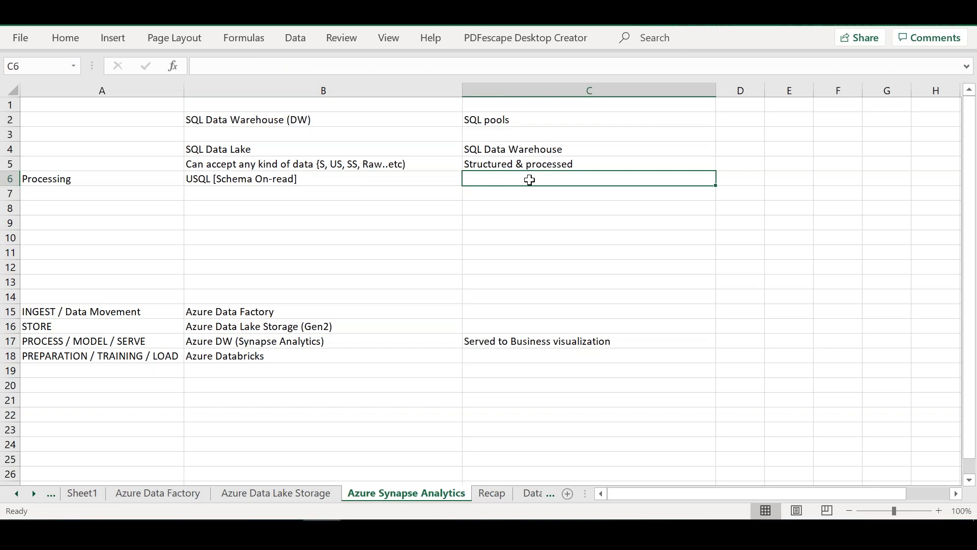
pyautogui.write('Schema on ')
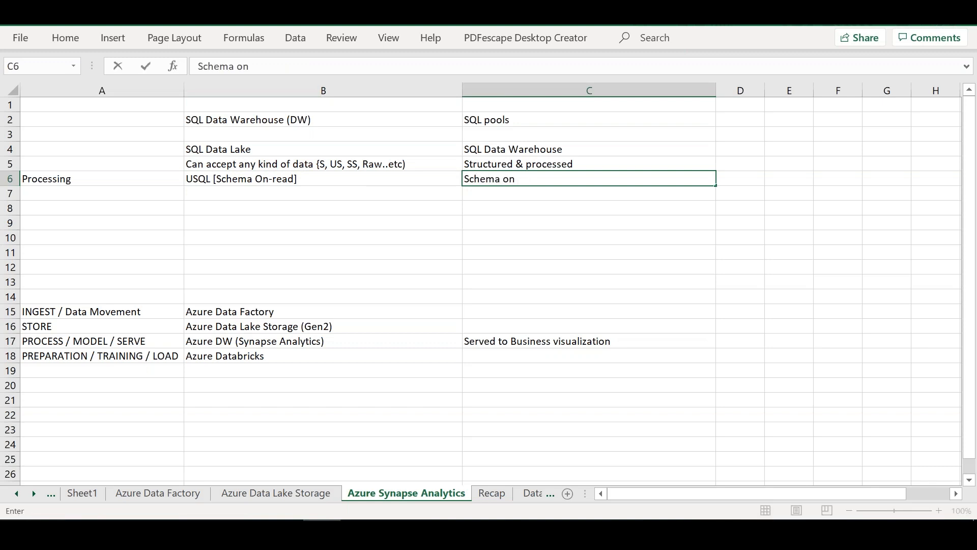
pyautogui.write('Write')
# Step: Widen column D and enter the third comparison heading "SQL DB" in D4
pyautogui.moveTo(765, 91); pyautogui.dragTo(961, 78)
pyautogui.doubleClick(838, 149)
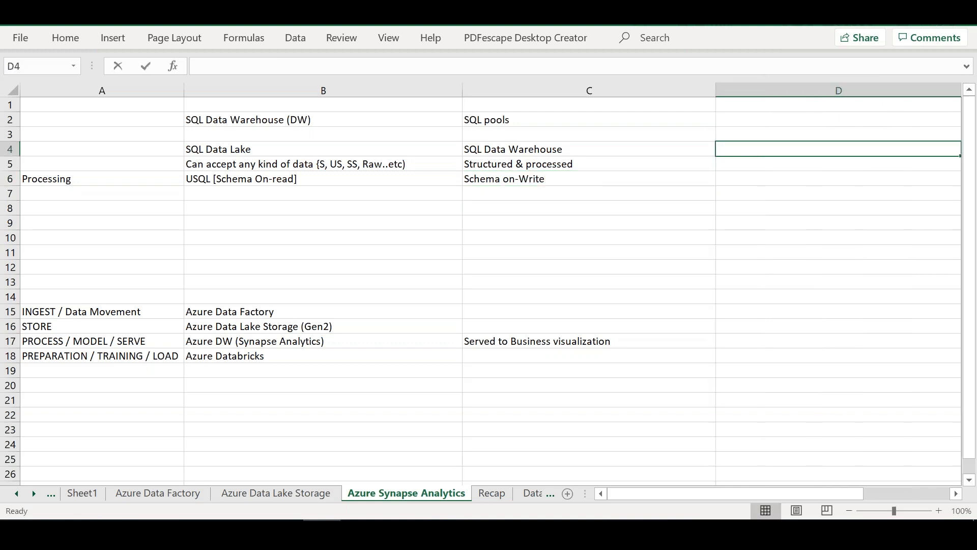
pyautogui.write('SQL DB')
pyautogui.press('Return')
pyautogui.press('Return')
# Step: Fill the SQL DB column with "Relational DB" in D5, "Schema" in D6 and "Normalization" in D7
pyautogui.press('Up')
pyautogui.write('Relational DB')
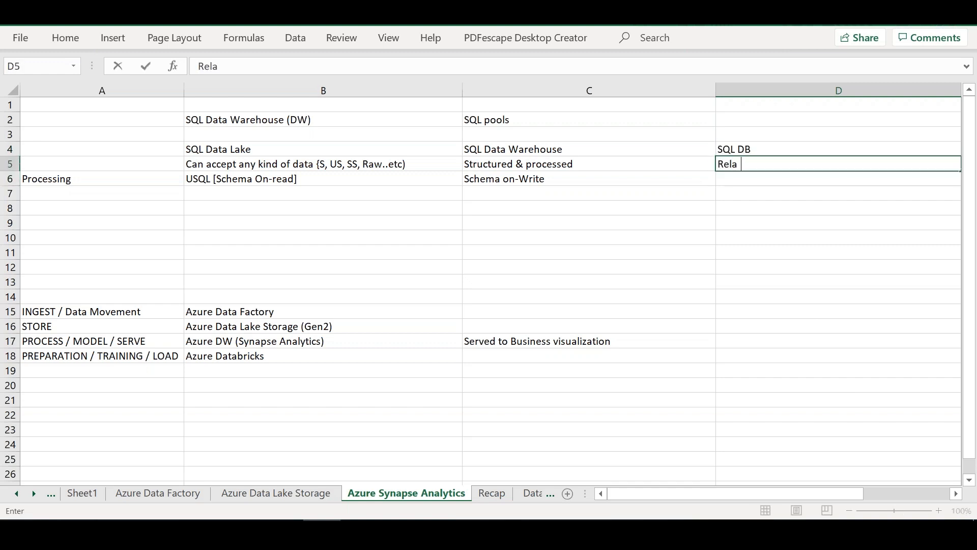
pyautogui.press('Return')
pyautogui.write('SChema')
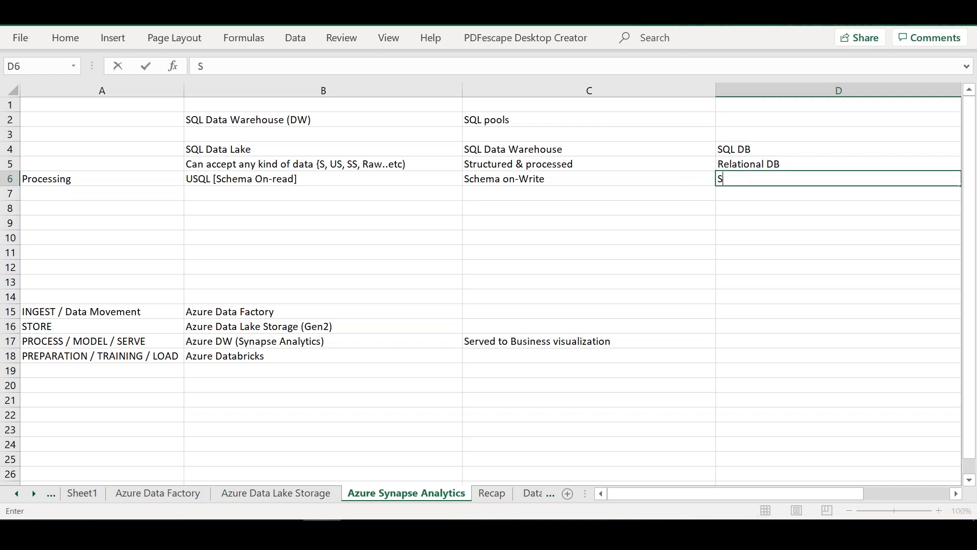
pyautogui.click(783, 196)
pyautogui.write('Normalization')
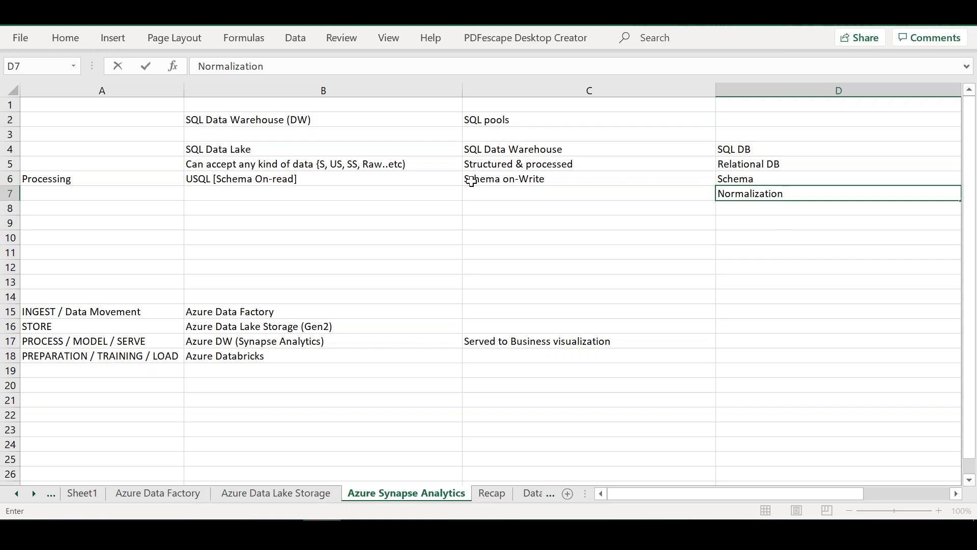
# Step: Give the comparison headings in B4:D4 a purple fill and a white font
pyautogui.moveTo(362, 150); pyautogui.dragTo(733, 149)
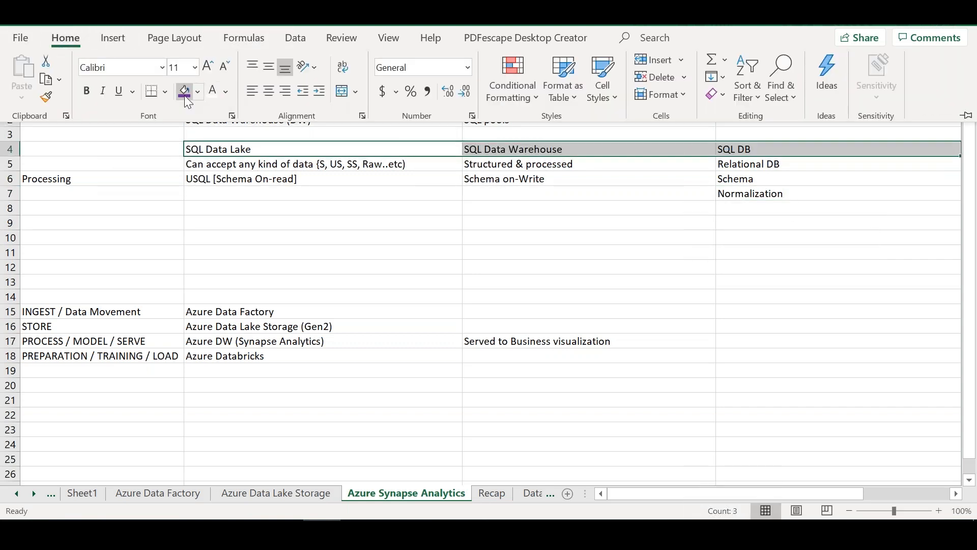
pyautogui.click(185, 94)
pyautogui.click(214, 94)
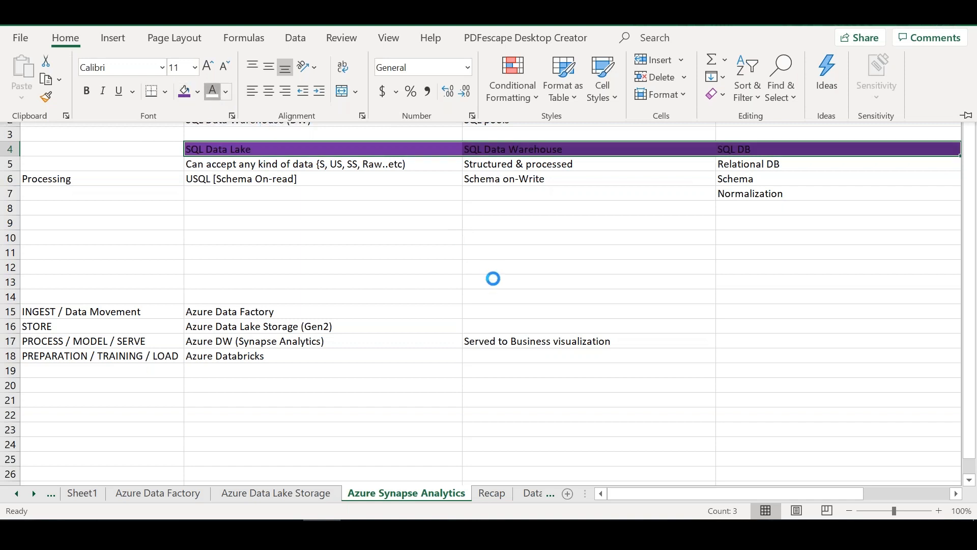
# Step: Center the comparison headings in B4:D4 horizontally
pyautogui.click(318, 149)
pyautogui.hotkey('shift', 'Right')
pyautogui.hotkey('shift', 'Right')
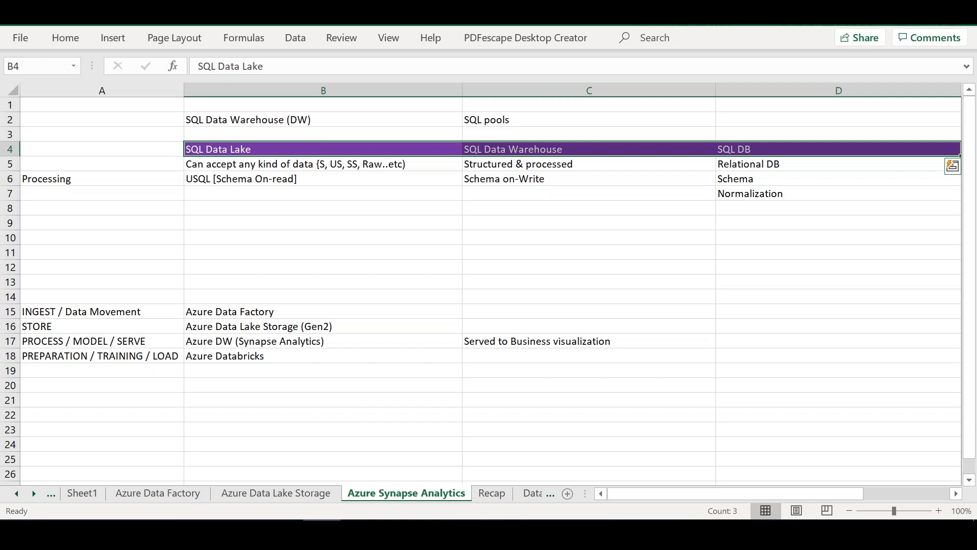
pyautogui.click(89, 38)
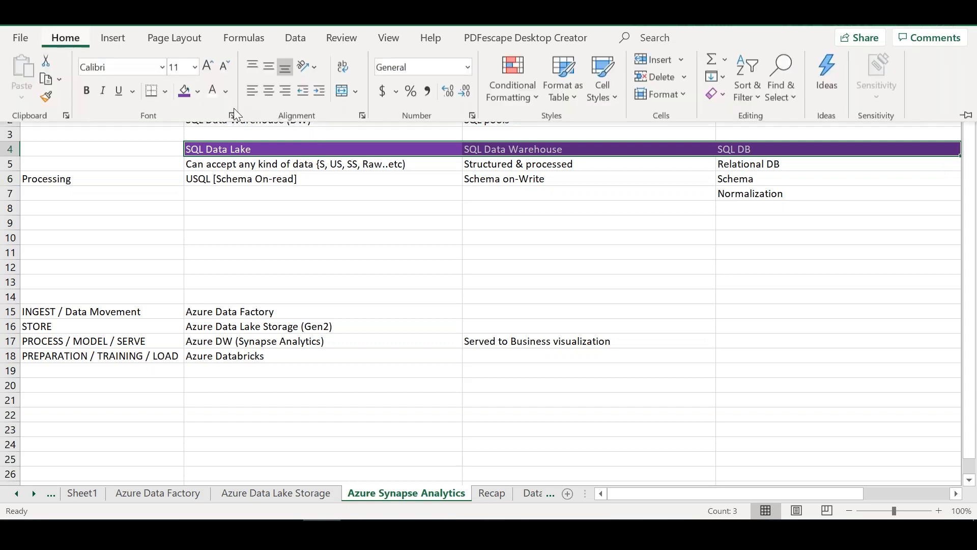
pyautogui.click(269, 92)
pyautogui.click(578, 286)
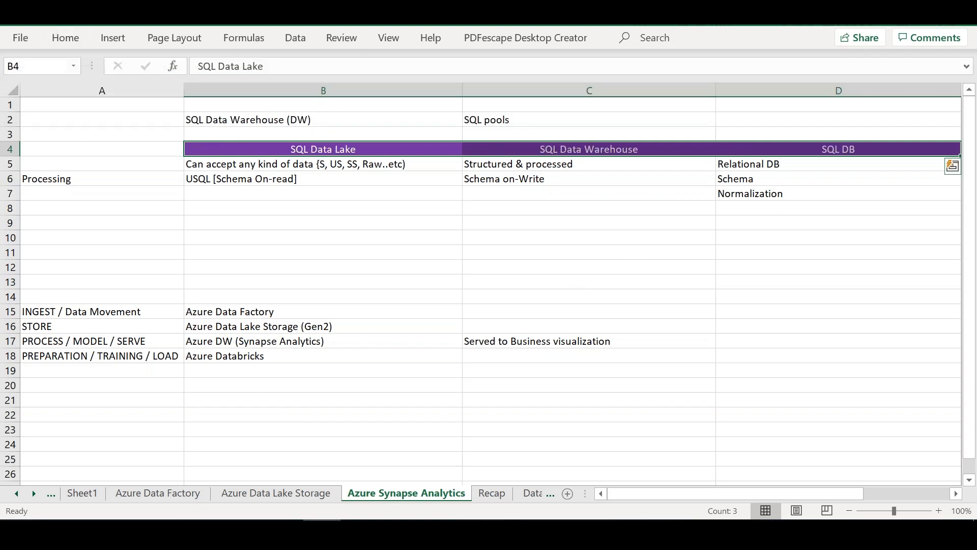
# Step: Extend the entry in D5 to read "Relational DB [Structured]"
pyautogui.click(781, 207)
pyautogui.doubleClick(789, 161)
pyautogui.write('[Structured')
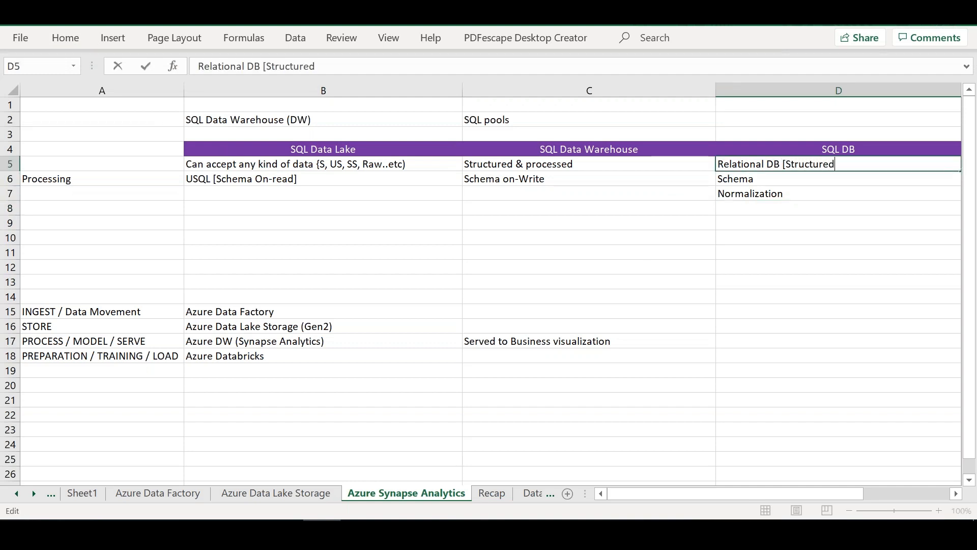
pyautogui.write(']')
pyautogui.click(752, 178)
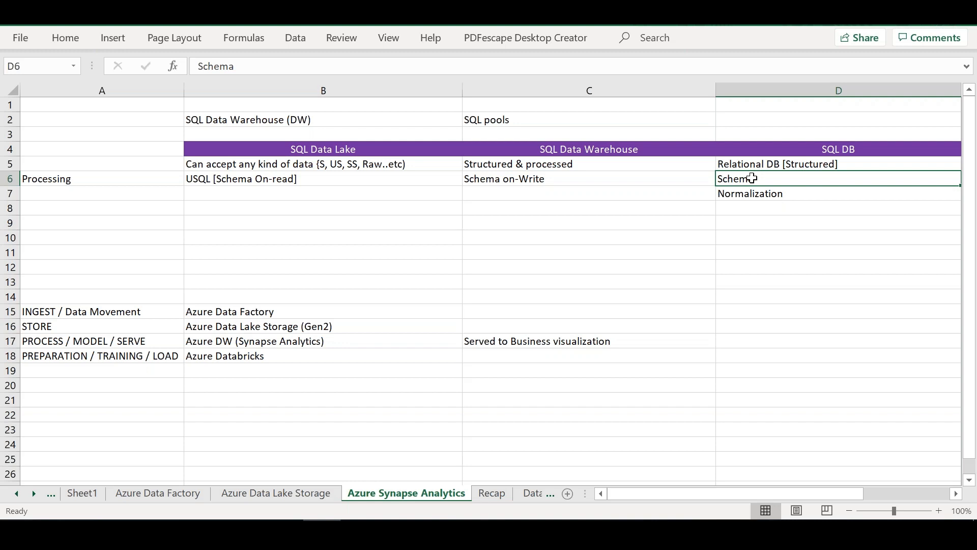
# Step: Enter "Input data is from ETL tool" in C7 under SQL Data Warehouse
pyautogui.click(421, 181)
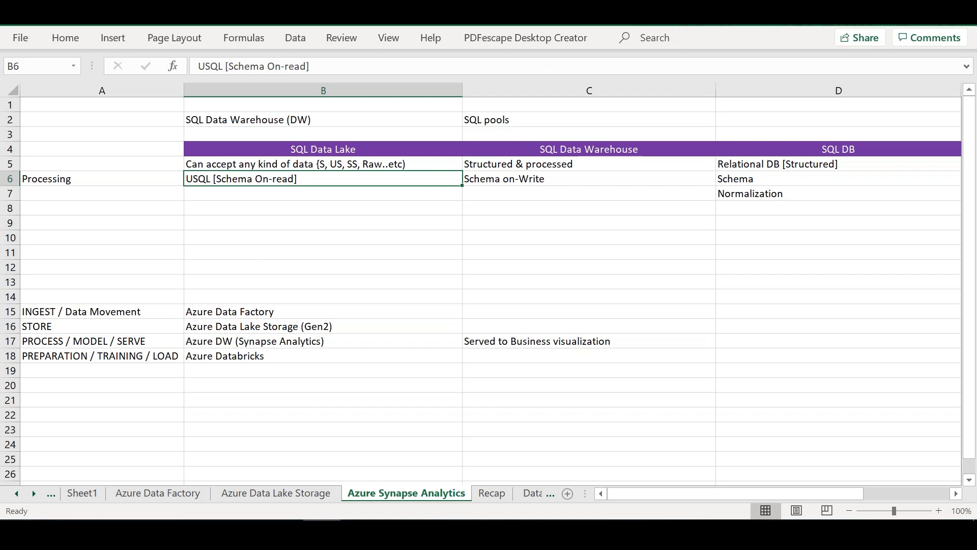
pyautogui.click(595, 179)
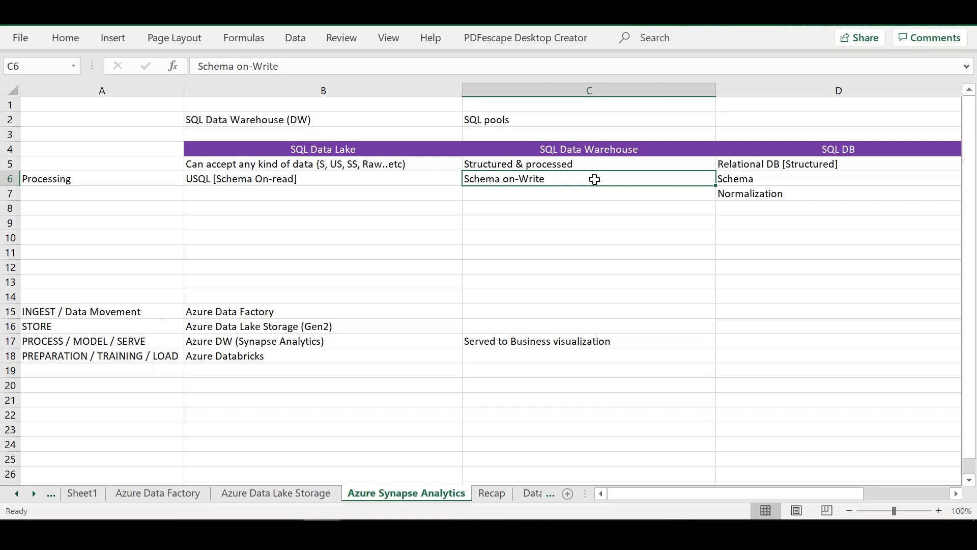
pyautogui.click(552, 195)
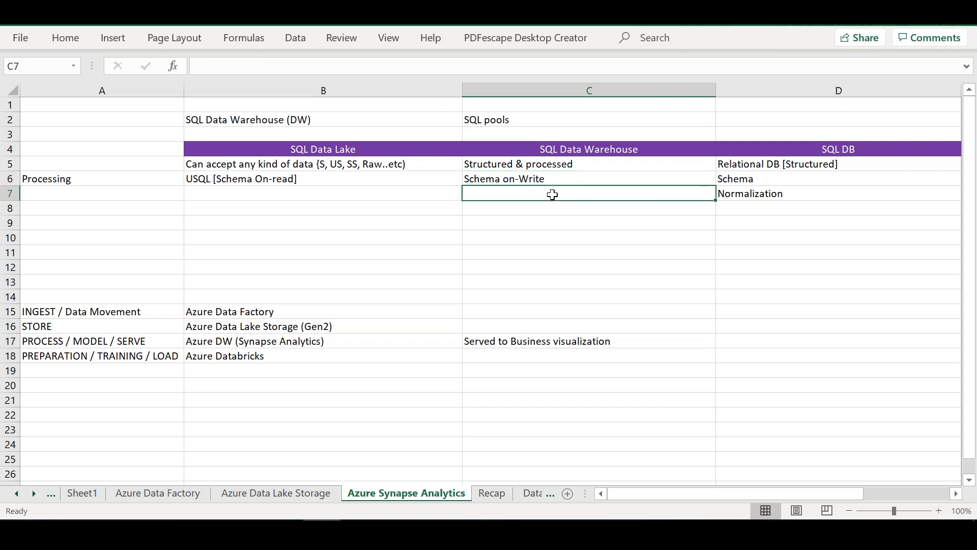
pyautogui.write('Input dat')
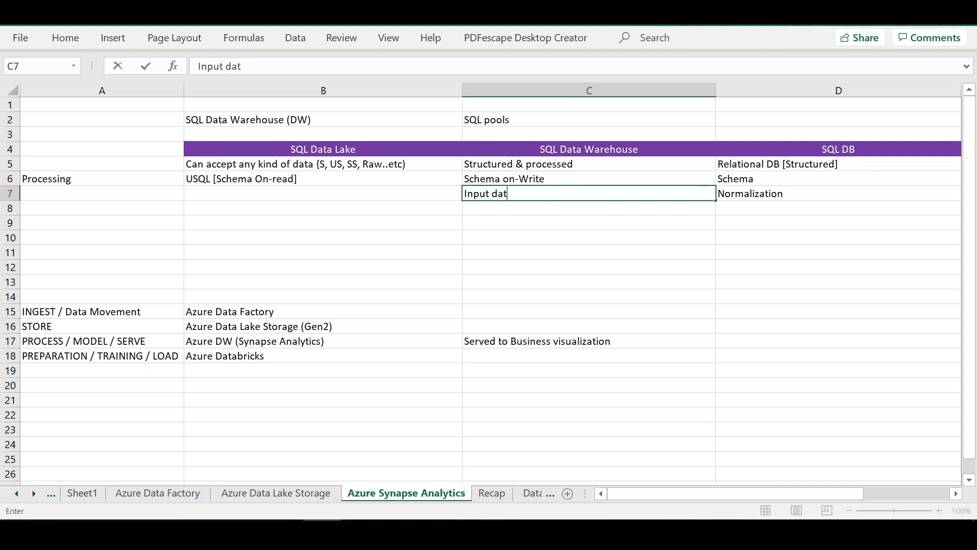
pyautogui.write('a is from')
pyautogui.press('BackSpace')
pyautogui.write('om ETL tool')
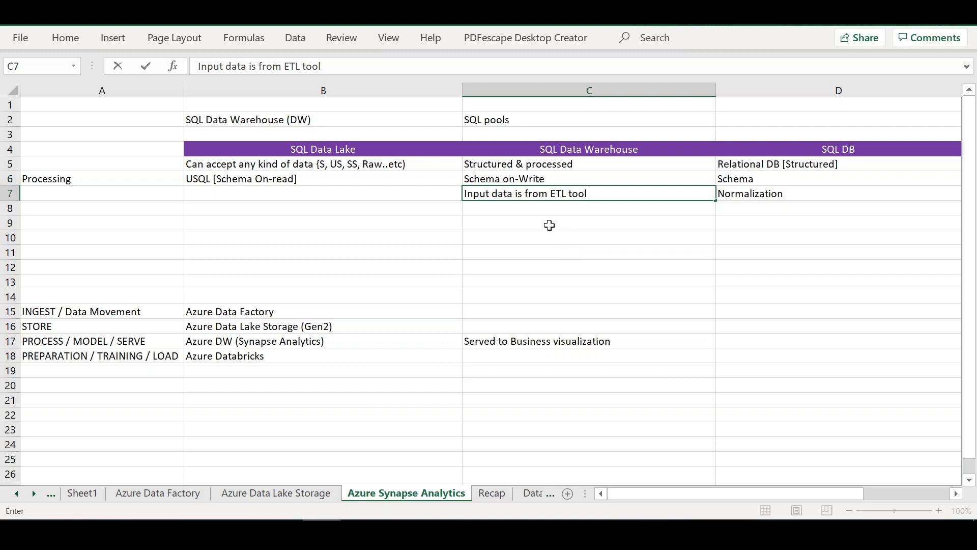
pyautogui.press('Return')
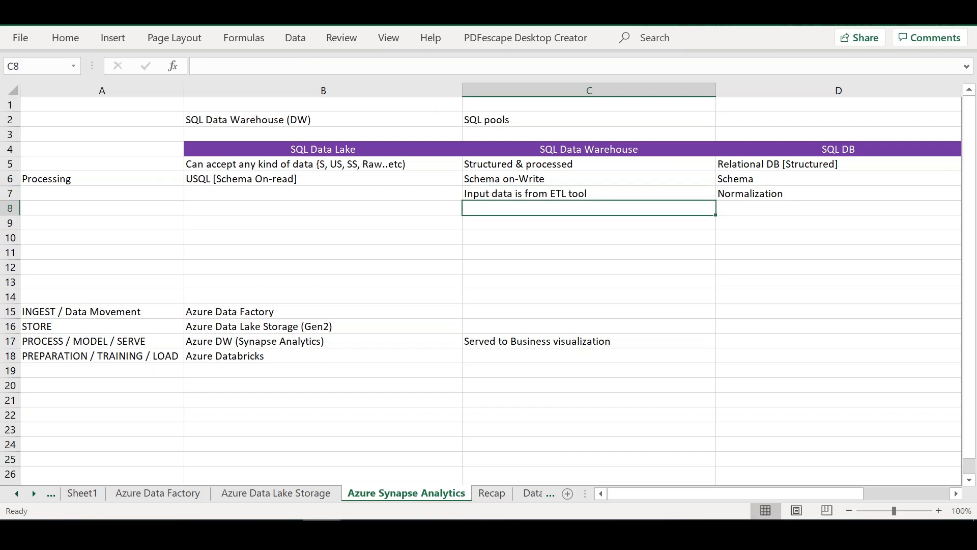
# Step: Review the Analytics Architecture slide in PowerPoint against the SQL Data Lake and SQL Data Warehouse columns in Excel
pyautogui.click(379, 150)
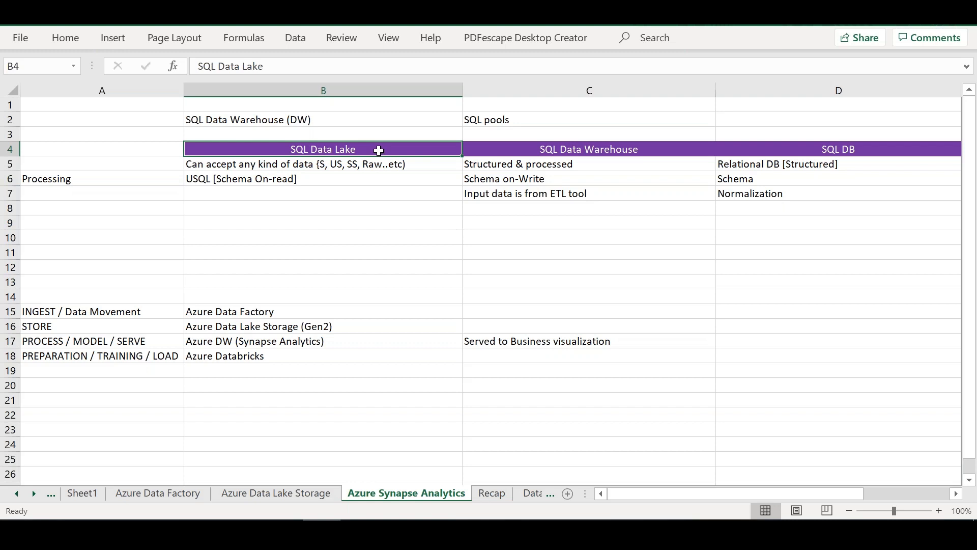
pyautogui.click(582, 147)
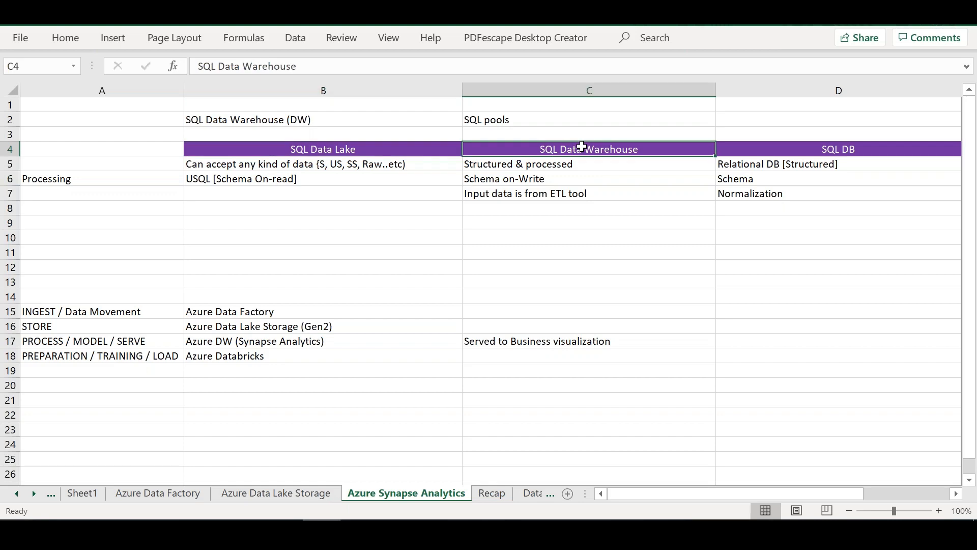
pyautogui.hotkey('alt', 'Tab')
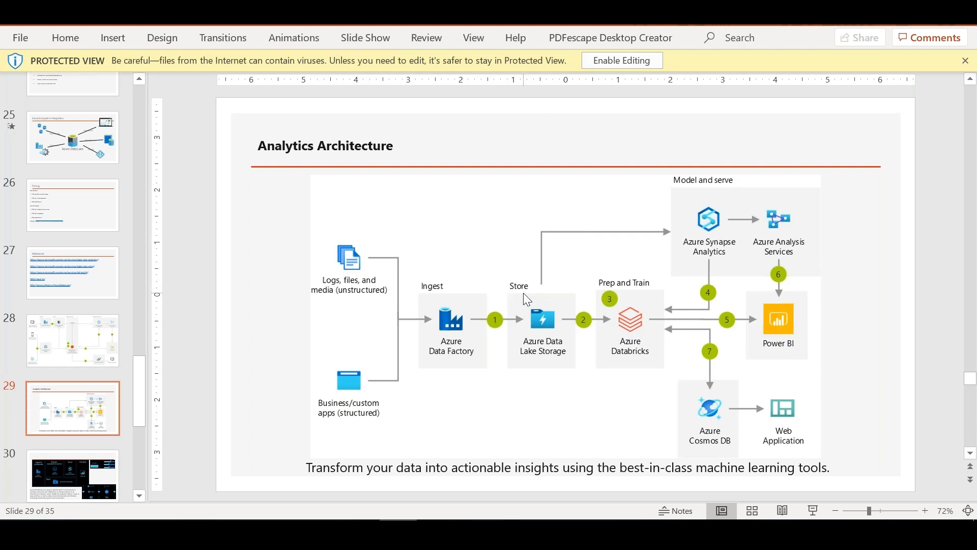
pyautogui.hotkey('alt', 'Tab')
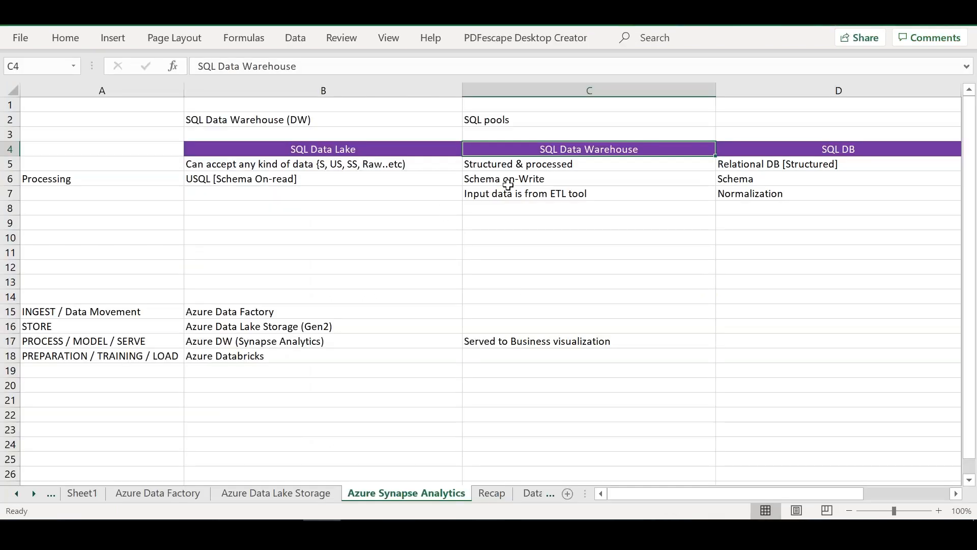
pyautogui.click(518, 197)
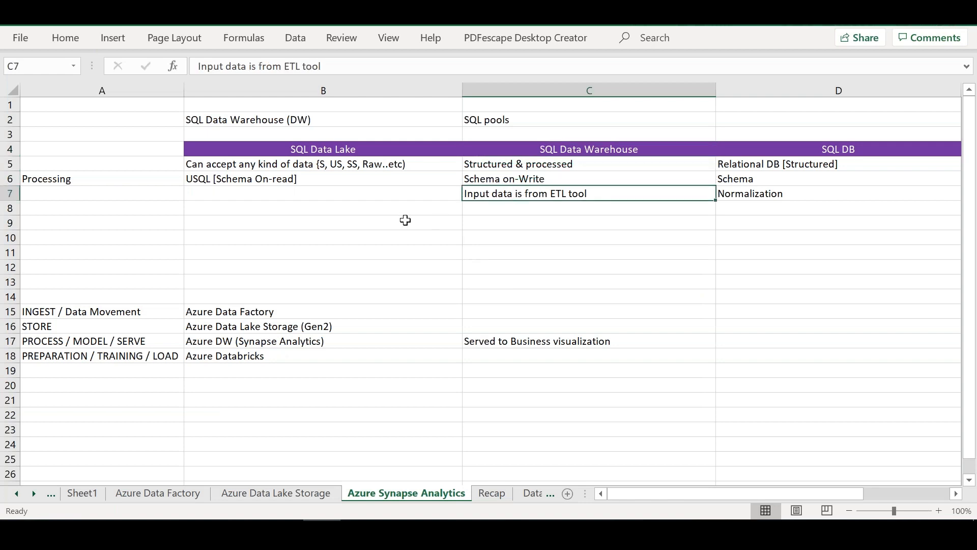
pyautogui.click(355, 147)
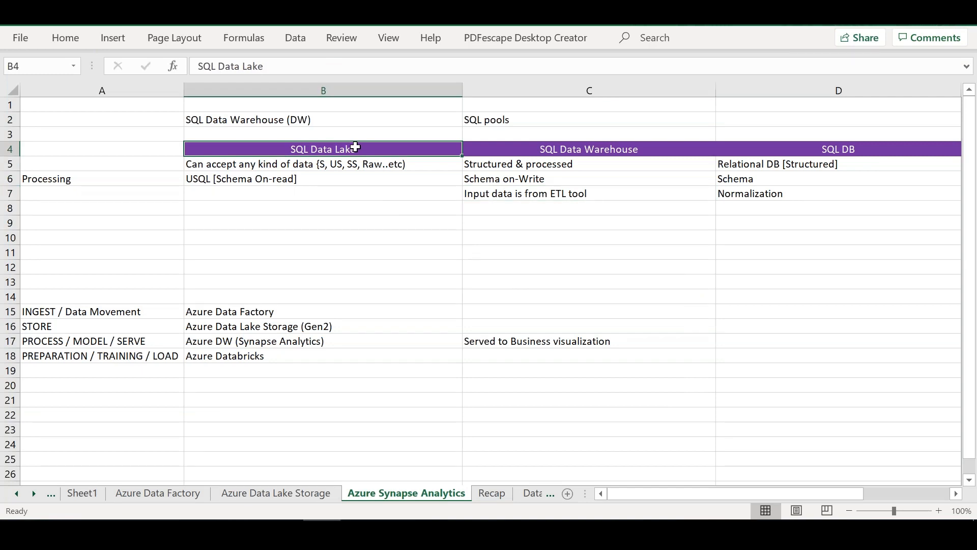
# Step: Enter the note "Maturing technology > Security aspect.. Needs more improvement" in B10 under SQL Data Lake
pyautogui.click(305, 232)
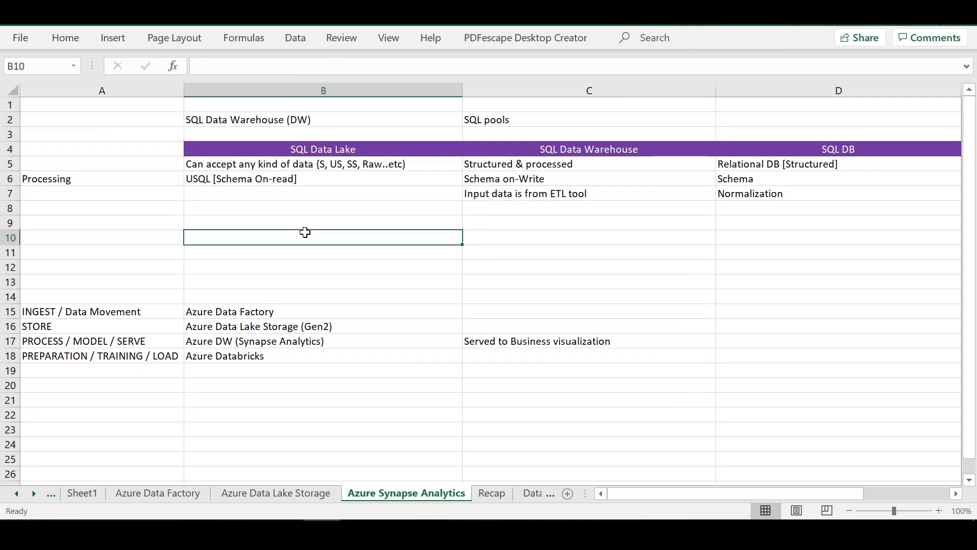
pyautogui.write('Maturing techno')
pyautogui.write('lgoy')
pyautogui.press('BackSpace')
pyautogui.press('BackSpace')
pyautogui.press('BackSpace')
pyautogui.write('ogy > Sec')
pyautogui.write('urity aspect')
pyautogui.write('.. Needs more')
pyautogui.write(' imporve')
pyautogui.press('BackSpace')
pyautogui.press('BackSpace')
pyautogui.press('BackSpace')
pyautogui.press('BackSpace')
pyautogui.write('rovement')
pyautogui.press('Return')
pyautogui.press('Return')
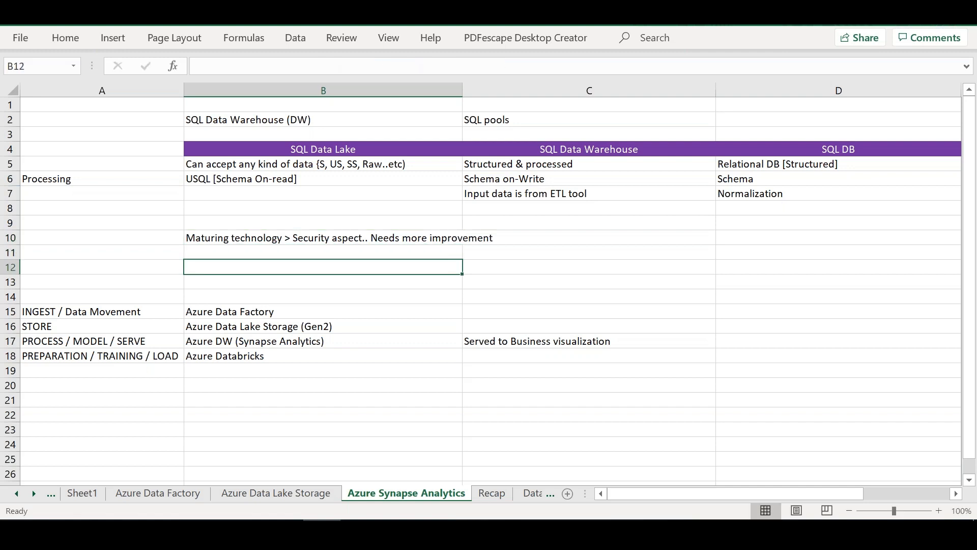
# Step: Enter "Data Scientists" in B12 as the typical users of SQL Data Lake
pyautogui.write('Data ')
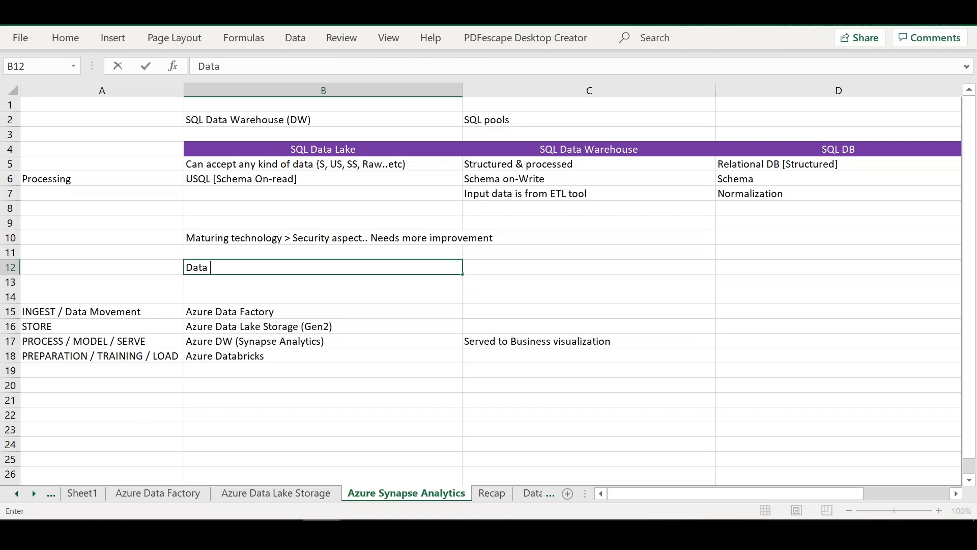
pyautogui.write('Scientists')
pyautogui.press('Tab')
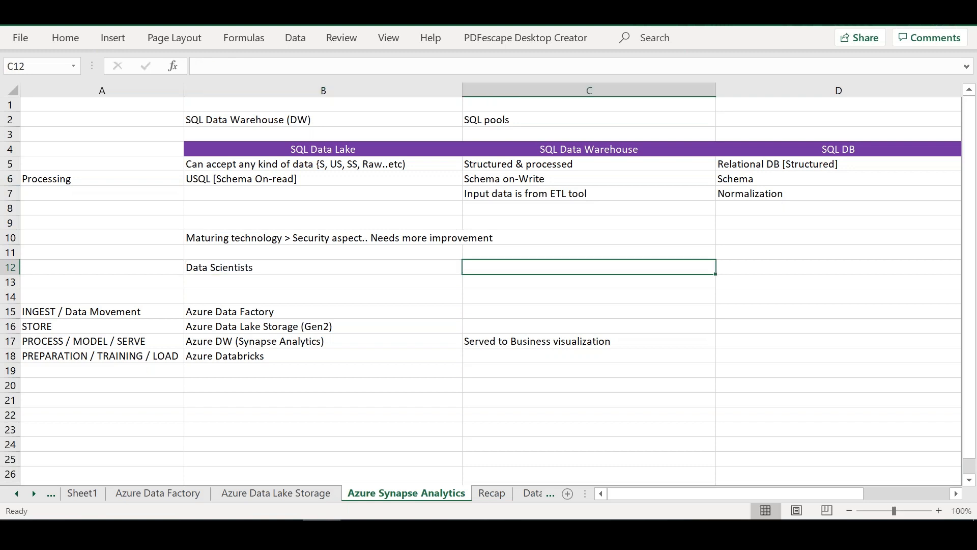
# Step: Enter "Database engineer, Business professinal" in C12 as the typical users of SQL Data Warehouse
pyautogui.write('DAtabas')
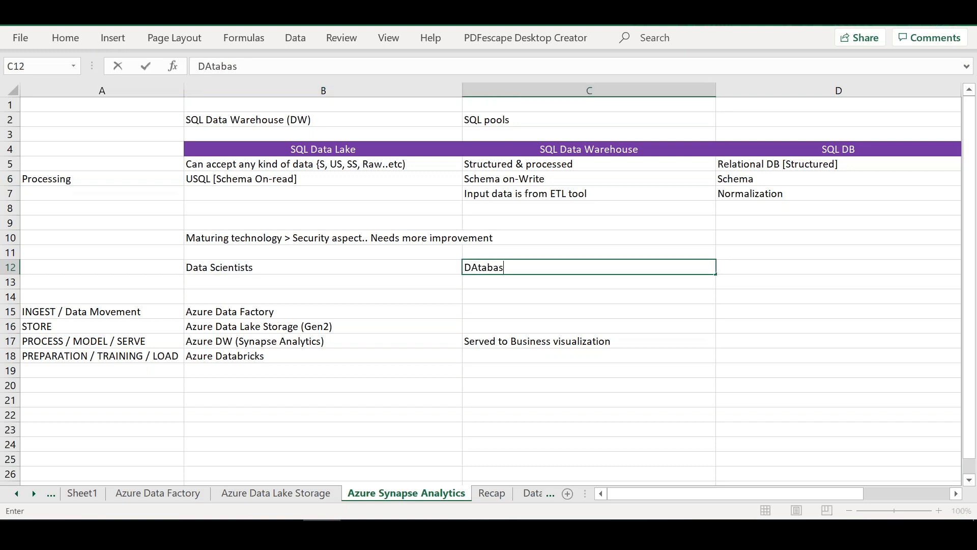
pyautogui.write('e engineer, Business progr')
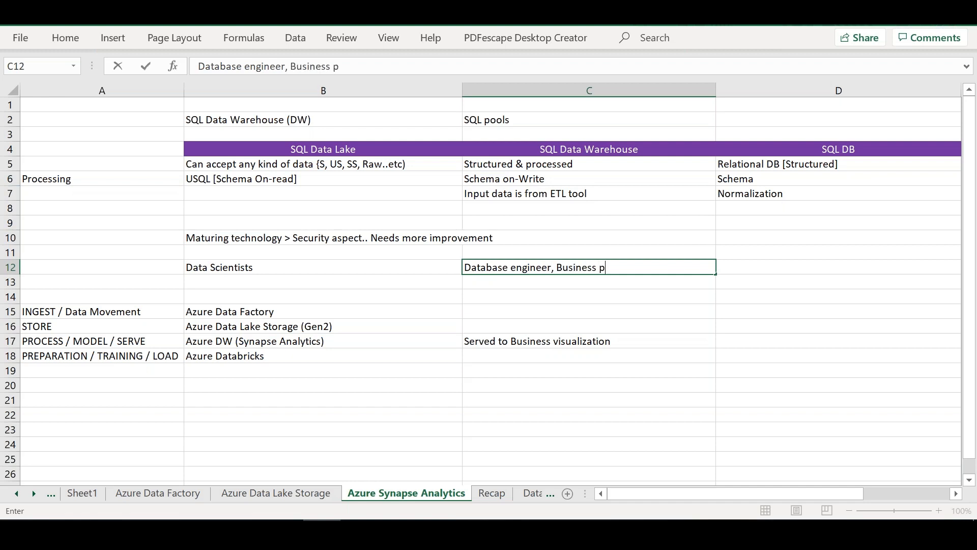
pyautogui.press('BackSpace')
pyautogui.press('BackSpace')
pyautogui.write('fessinal')
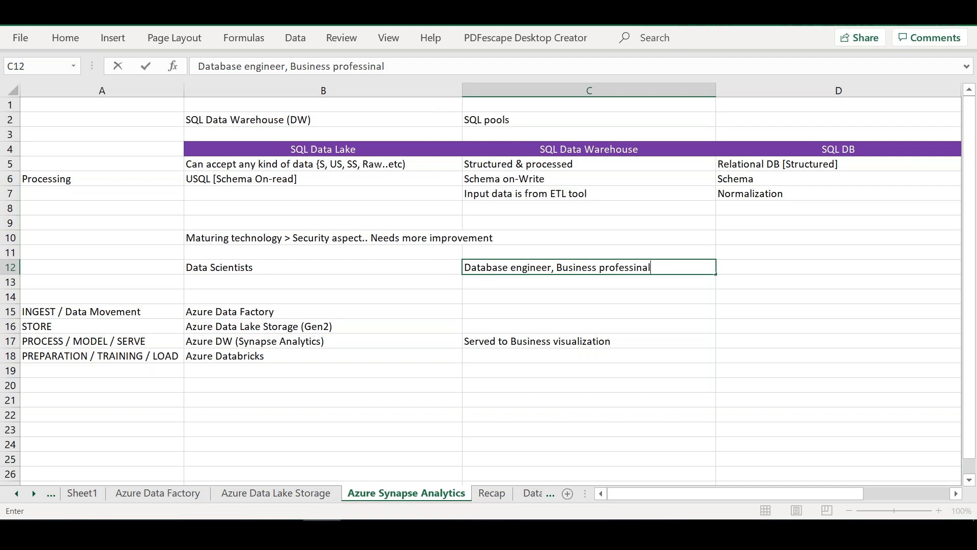
# Step: Enter "Database Engineers" in D12 as the typical users of SQL DB
pyautogui.click(780, 270)
pyautogui.write('Database Engineers')
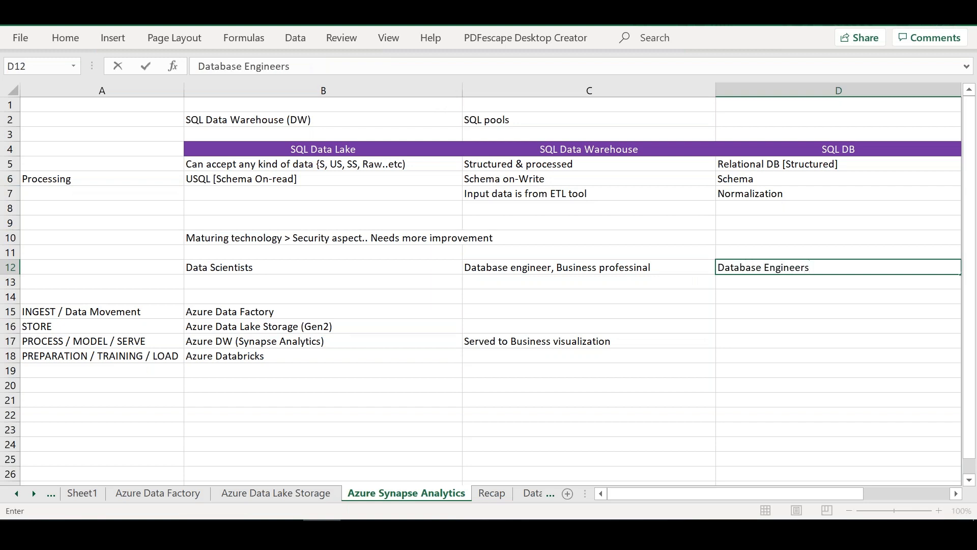
# Step: Add "Data Engineers" in C13 as further typical users of SQL Data Warehouse
pyautogui.click(570, 283)
pyautogui.press('BackSpace')
pyautogui.press('BackSpace')
pyautogui.press('BackSpace')
pyautogui.write('ata Engineers')
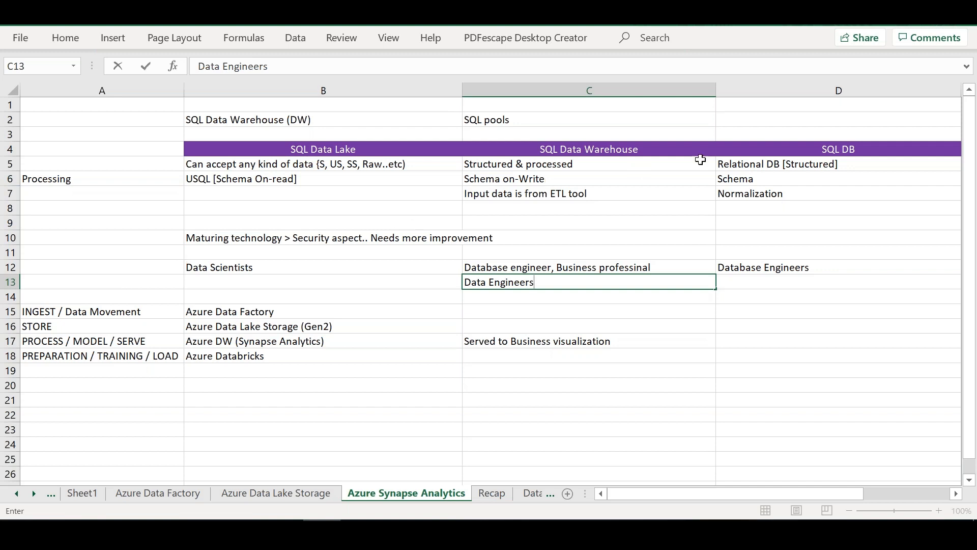
# Step: Widen the empty columns E and F beside SQL DB to make room for two more comparison columns
pyautogui.click(764, 152)
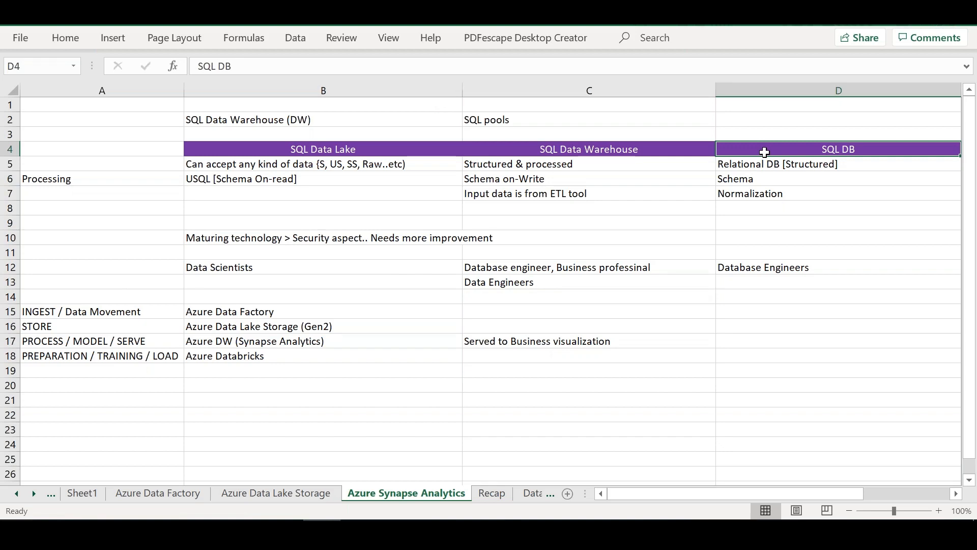
pyautogui.press('Right')
pyautogui.press('Right')
pyautogui.moveTo(896, 85); pyautogui.dragTo(961, 85)
pyautogui.moveTo(701, 493); pyautogui.dragTo(726, 493)
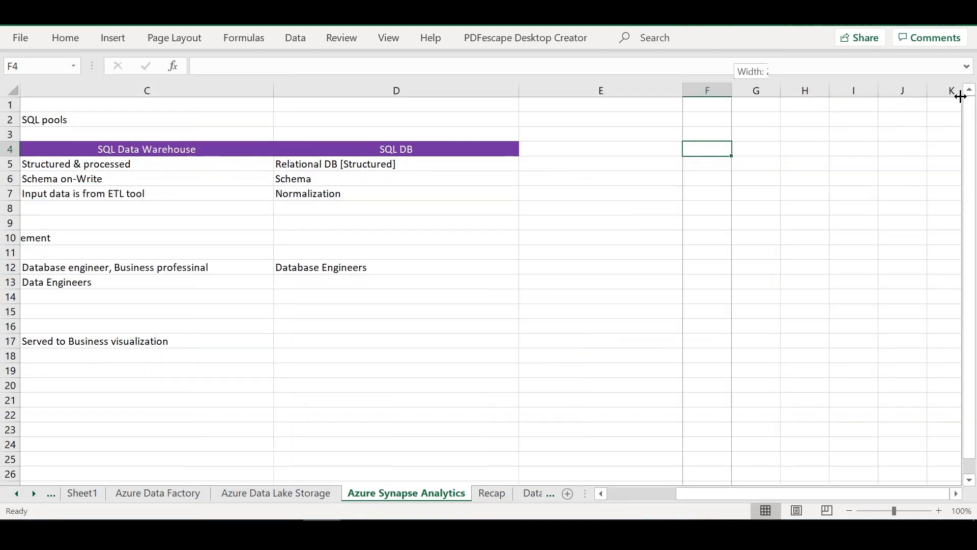
pyautogui.moveTo(733, 85); pyautogui.dragTo(960, 85)
pyautogui.moveTo(685, 94); pyautogui.dragTo(715, 93)
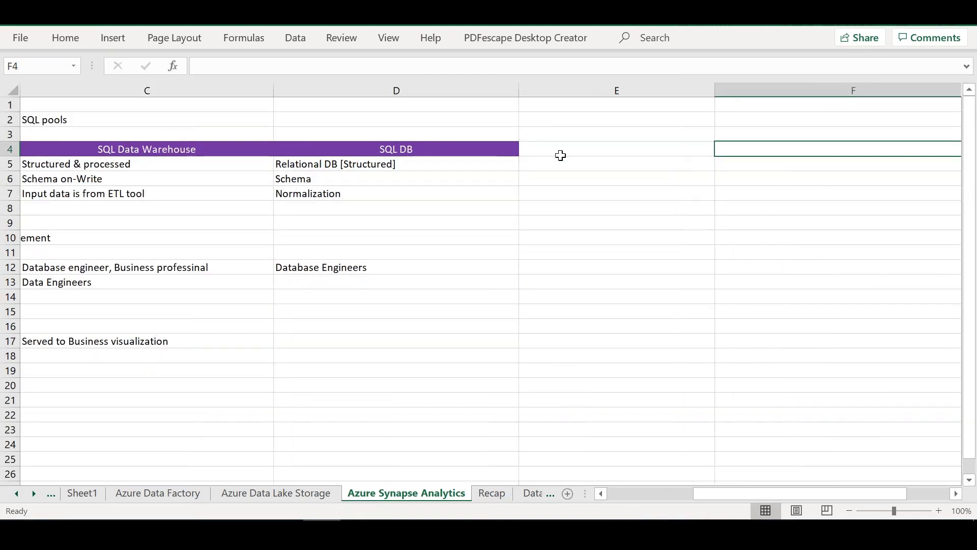
# Step: Enter the column headings "Data Mart" in E4 and "Operational Datastore" in F4
pyautogui.click(561, 155)
pyautogui.write('Data ')
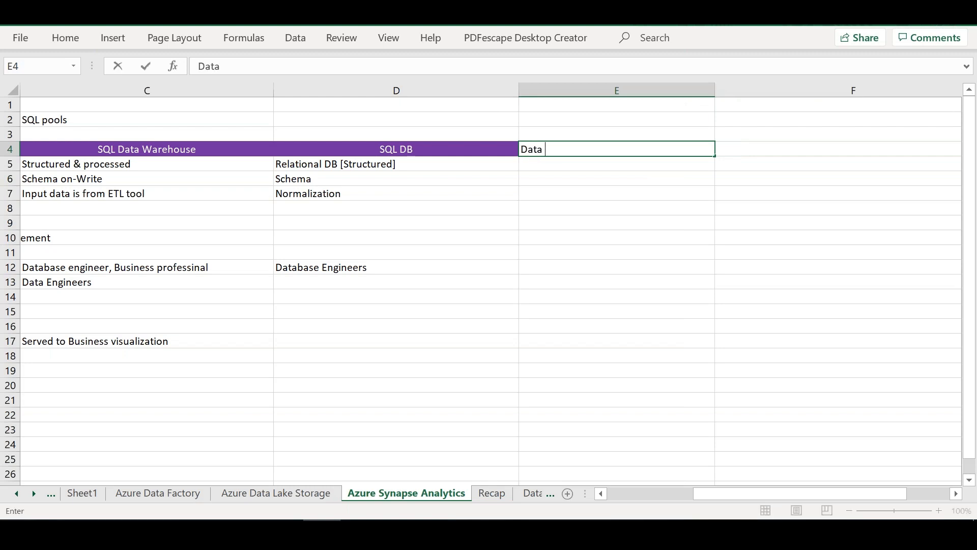
pyautogui.write('Mart')
pyautogui.press('Tab')
pyautogui.write('Operat')
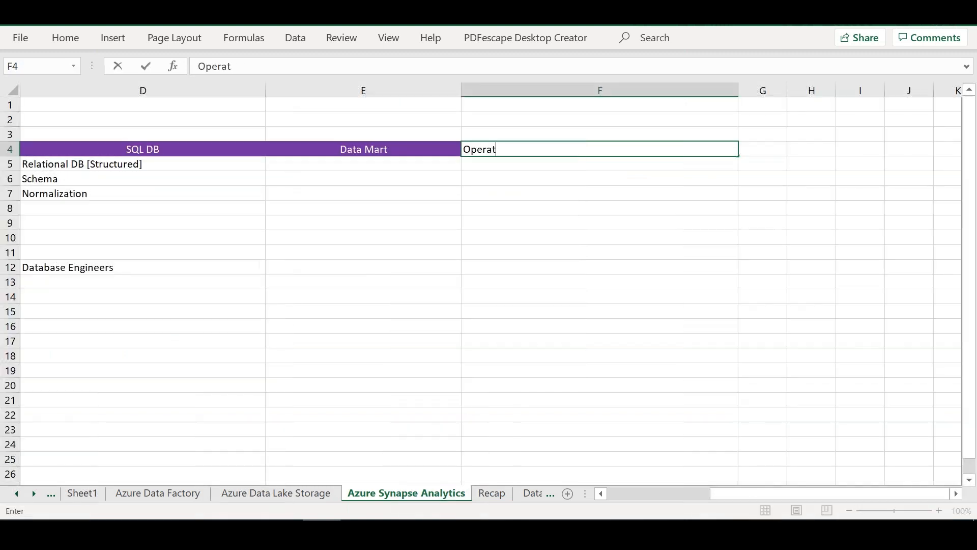
pyautogui.write('ional Datastore')
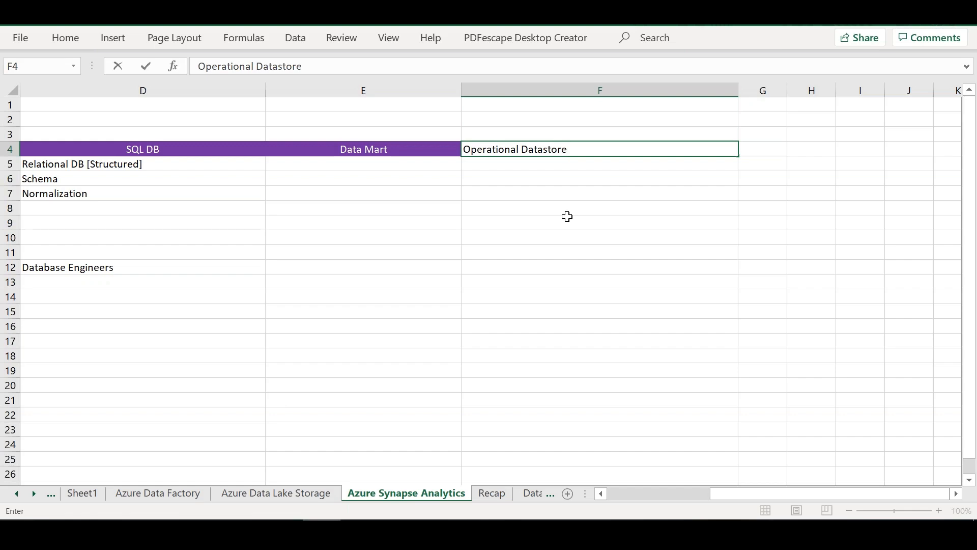
pyautogui.moveTo(562, 211); pyautogui.dragTo(563, 223)
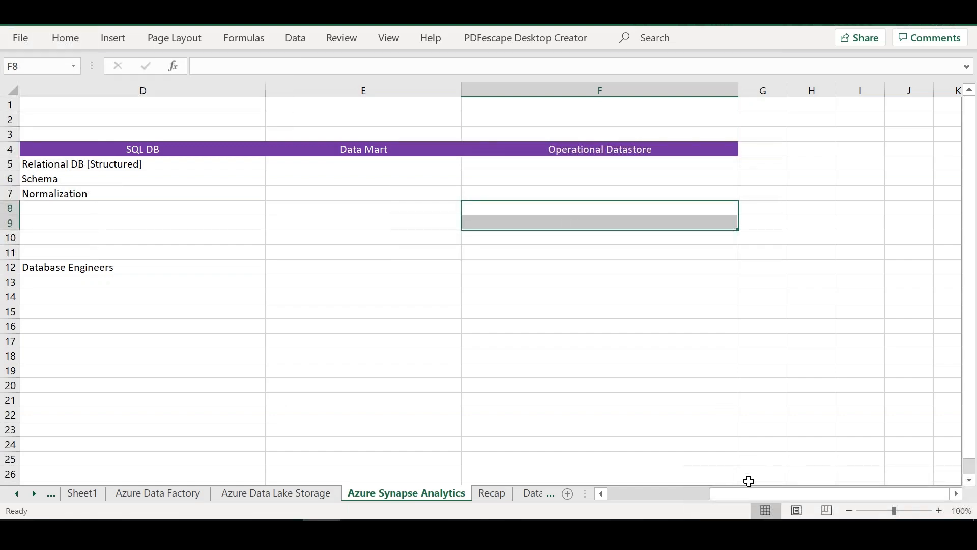
# Step: Enter "Normalized data" in D8 under SQL DB
pyautogui.moveTo(724, 494); pyautogui.dragTo(604, 492)
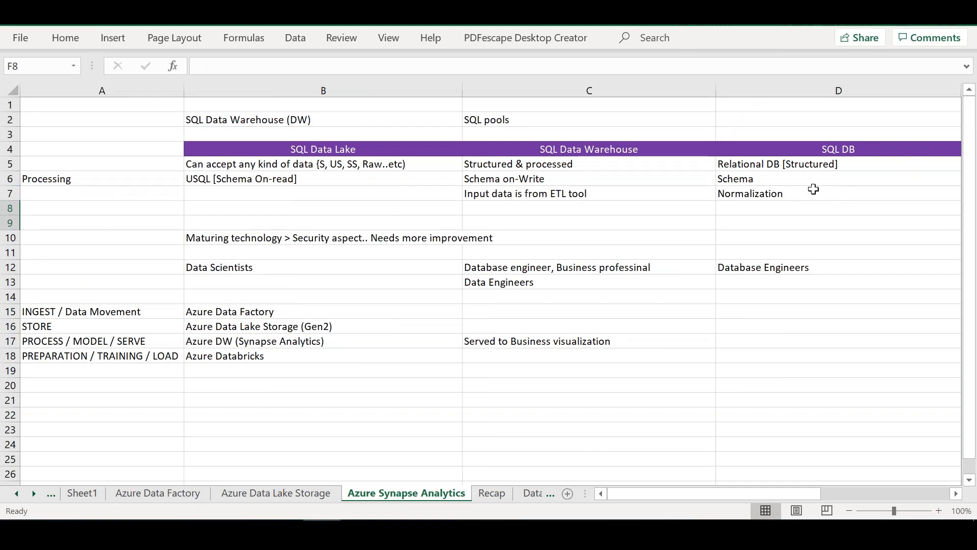
pyautogui.click(793, 196)
pyautogui.click(752, 205)
pyautogui.write('Normalized data')
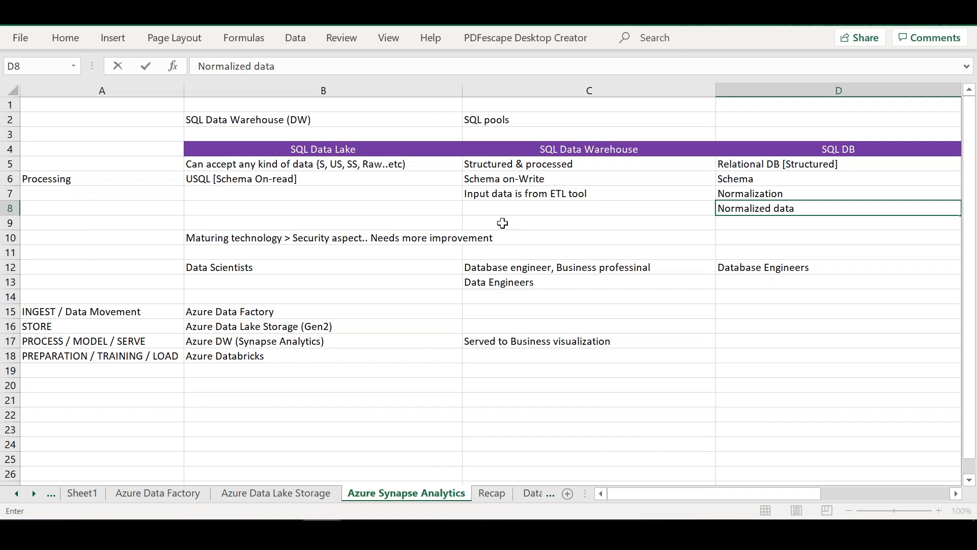
# Step: Enter "Data can be denormalized; Schema ON-read" in B8 under SQL Data Lake
pyautogui.click(377, 205)
pyautogui.write('Data is')
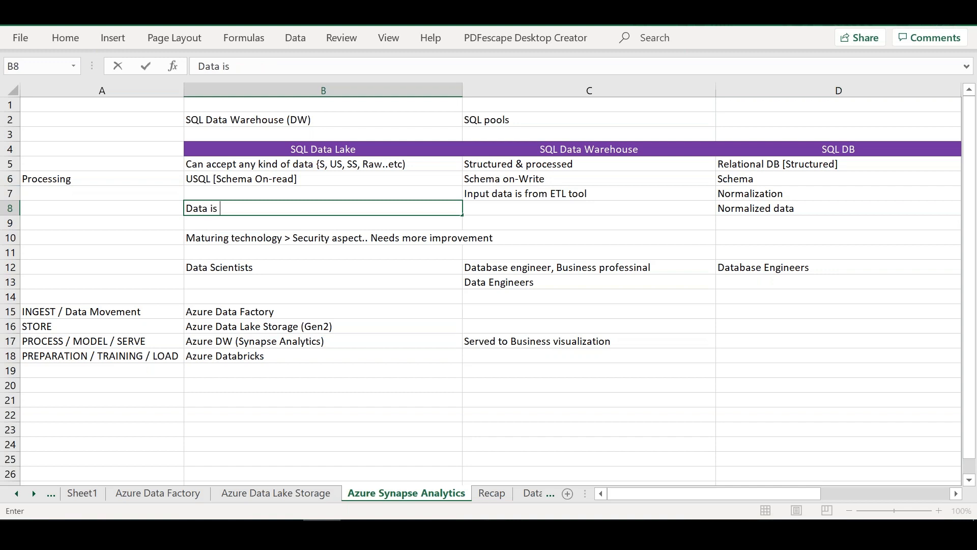
pyautogui.press('BackSpace')
pyautogui.press('BackSpace')
pyautogui.write('can be denorm')
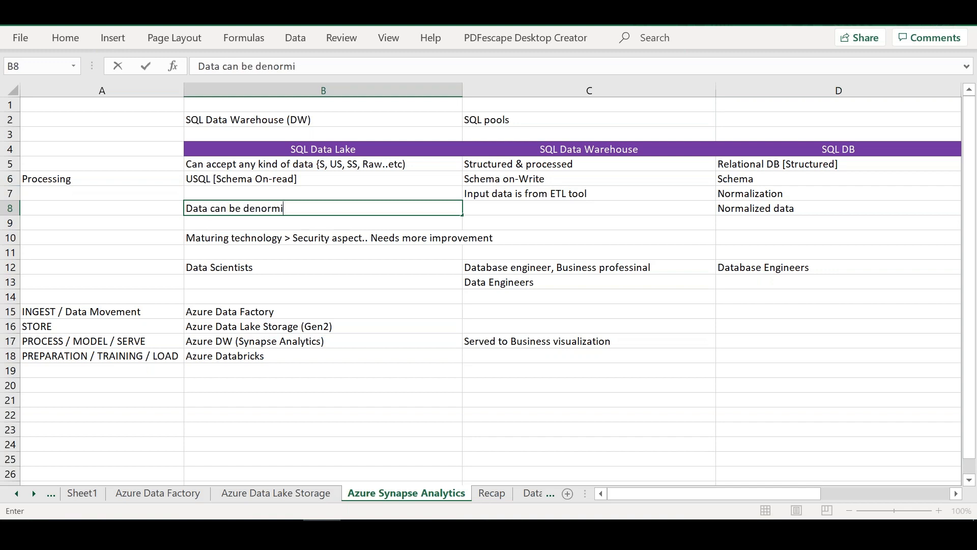
pyautogui.write('alized; Scheu')
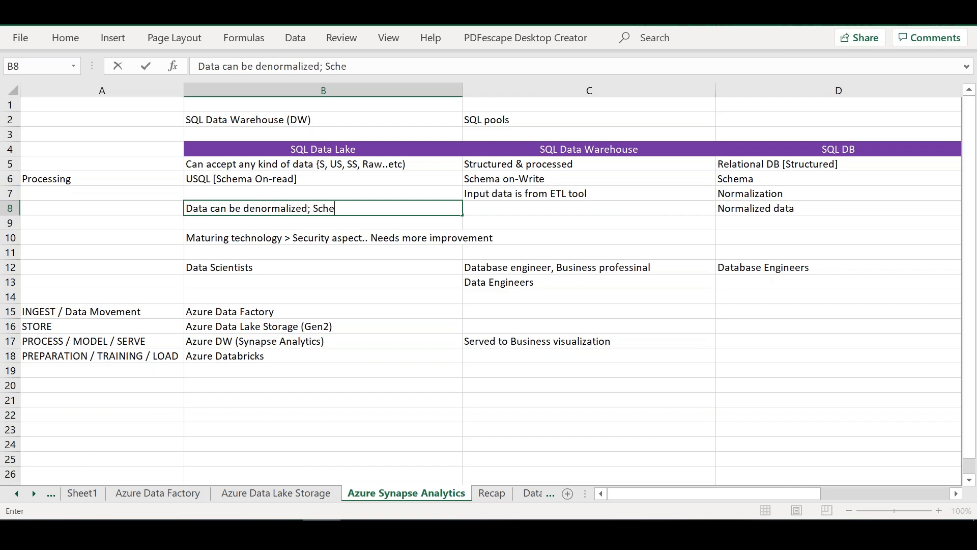
pyautogui.press('BackSpace')
pyautogui.write('me on')
pyautogui.press('BackSpace')
pyautogui.press('BackSpace')
pyautogui.press('BackSpace')
pyautogui.press('BackSpace')
pyautogui.write('a ON-rea')
pyautogui.press('BackSpace')
pyautogui.write('ad')
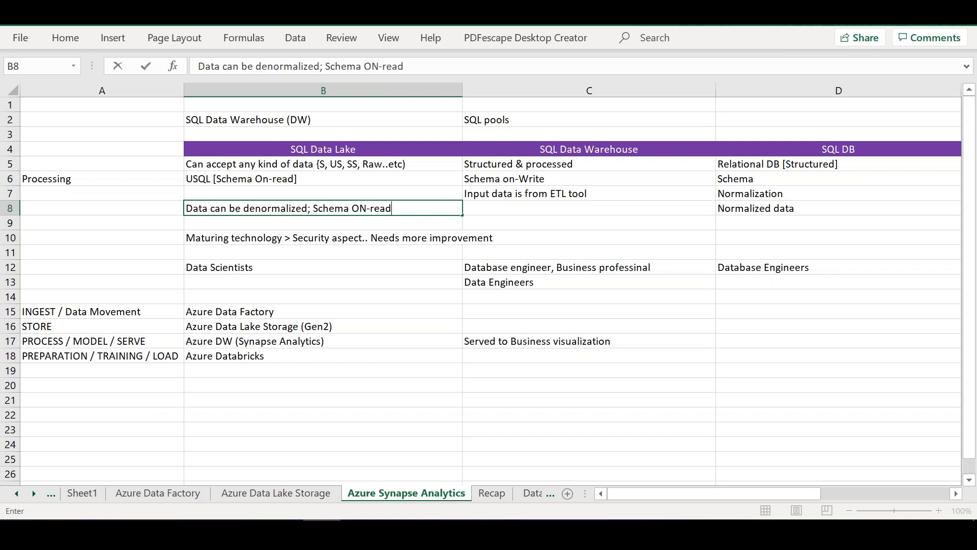
# Step: Enter "Denormalized data; S-O-W" in C8 under SQL Data Warehouse
pyautogui.click(506, 209)
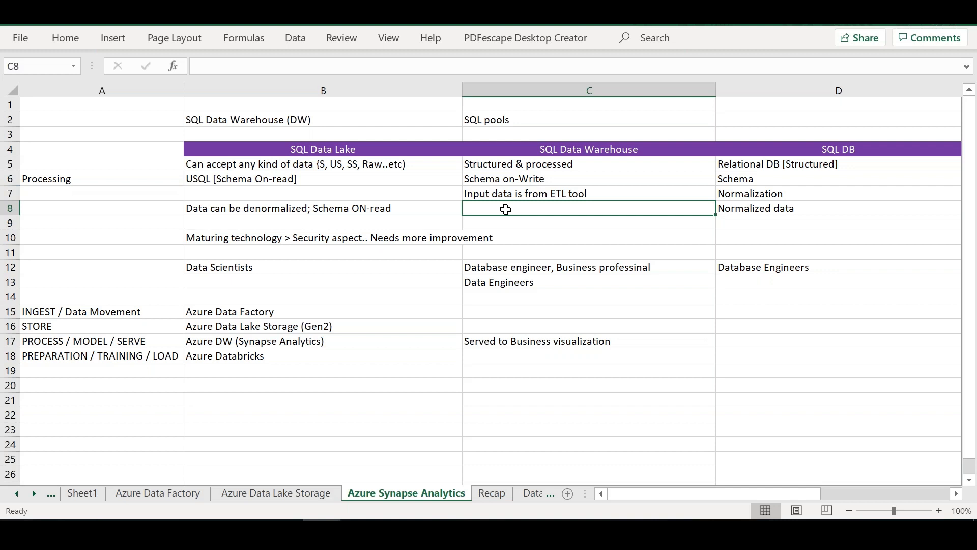
pyautogui.write('Denomrlaiz')
pyautogui.press('BackSpace')
pyautogui.press('BackSpace')
pyautogui.press('BackSpace')
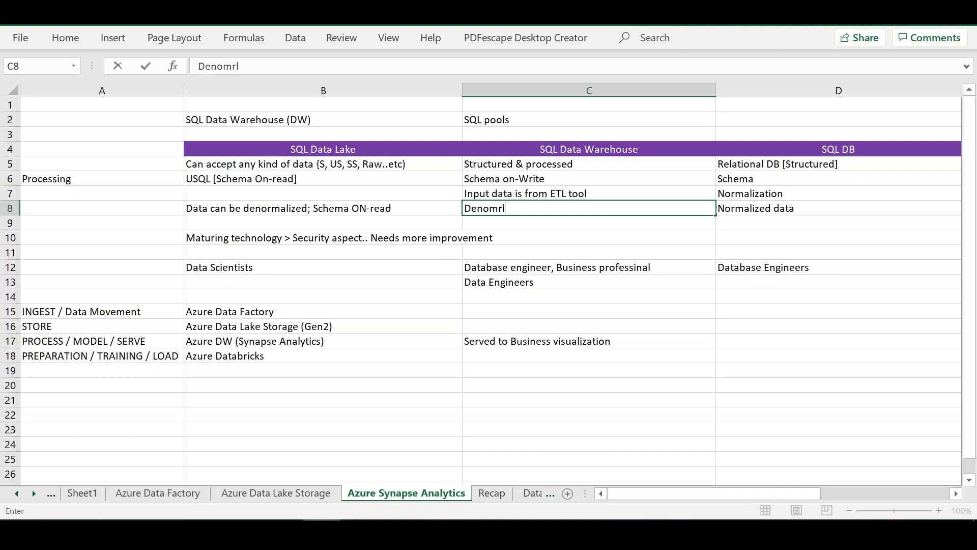
pyautogui.press('BackSpace')
pyautogui.press('BackSpace')
pyautogui.press('BackSpace')
pyautogui.press('BackSpace')
pyautogui.press('BackSpace')
pyautogui.write('D')
pyautogui.press('BackSpace')
pyautogui.write('Denorm')
pyautogui.press('BackSpace')
pyautogui.press('BackSpace')
pyautogui.write('m')
pyautogui.press('BackSpace')
pyautogui.write('m')
pyautogui.press('BackSpace')
pyautogui.write('malz')
pyautogui.press('BackSpace')
pyautogui.write('ized data')
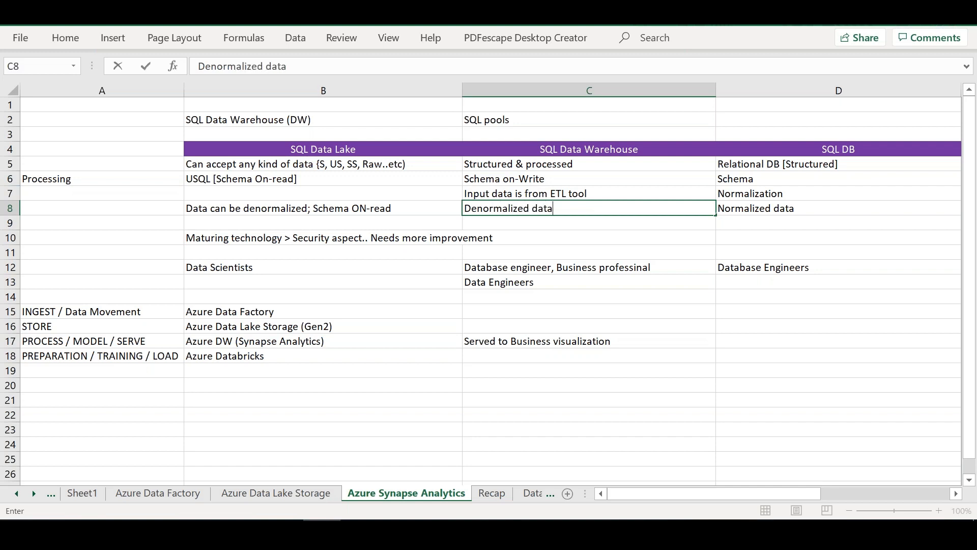
pyautogui.write('; SC')
pyautogui.write('W')
pyautogui.click(563, 207)
pyautogui.write('-')
pyautogui.press('Right')
pyautogui.write('-')
# Step: Append "(Schema on-Write)" to the S-O-W note in C8, reusing the text from C6
pyautogui.click(550, 179)
pyautogui.press('Down')
pyautogui.press('Down')
pyautogui.doubleClick(484, 173)
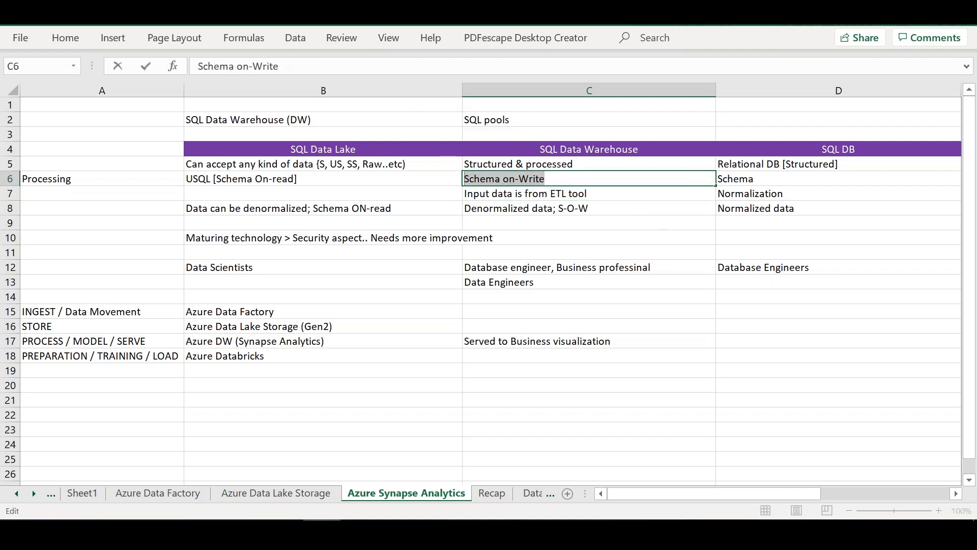
pyautogui.doubleClick(621, 206)
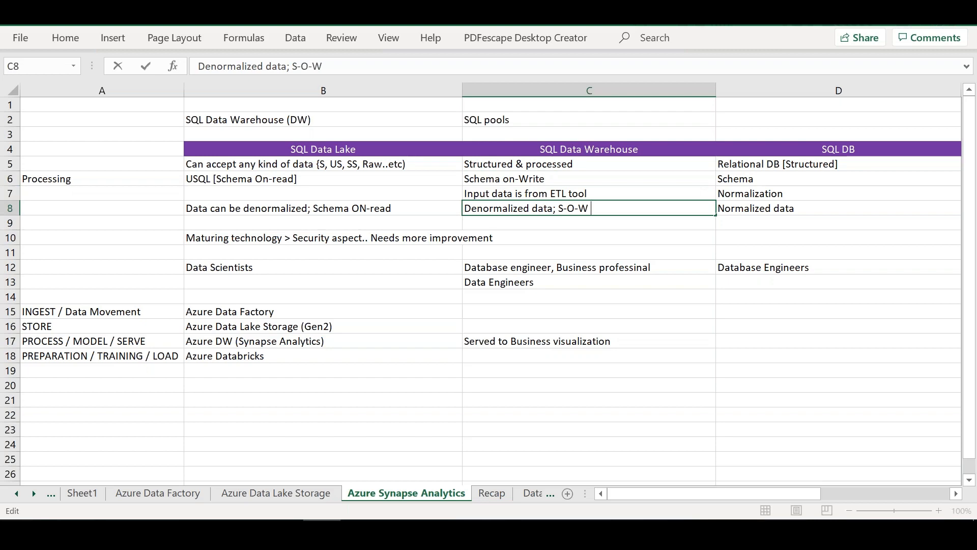
pyautogui.write('(Schema on-Write)')
# Step: Enter "Community" in E7 under Data Mart
pyautogui.click(756, 212)
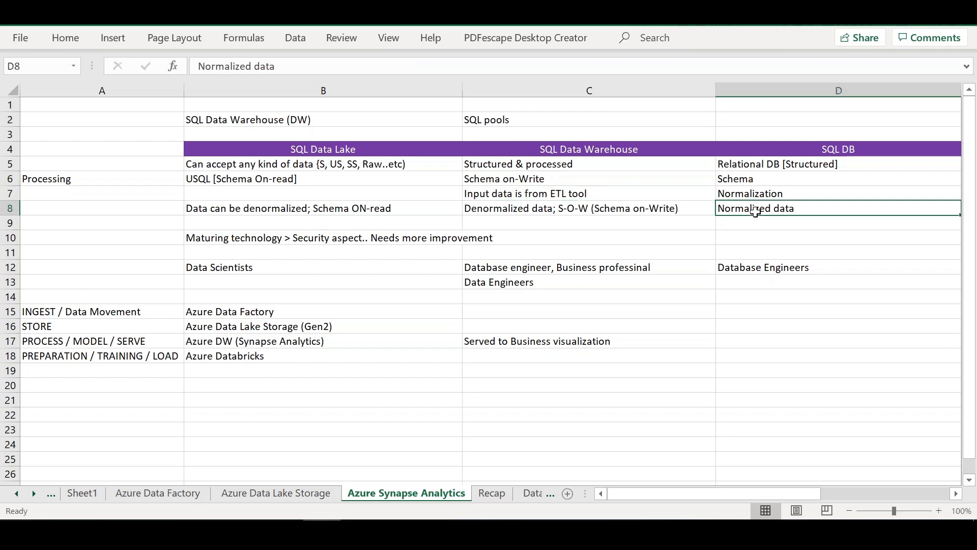
pyautogui.press('Right')
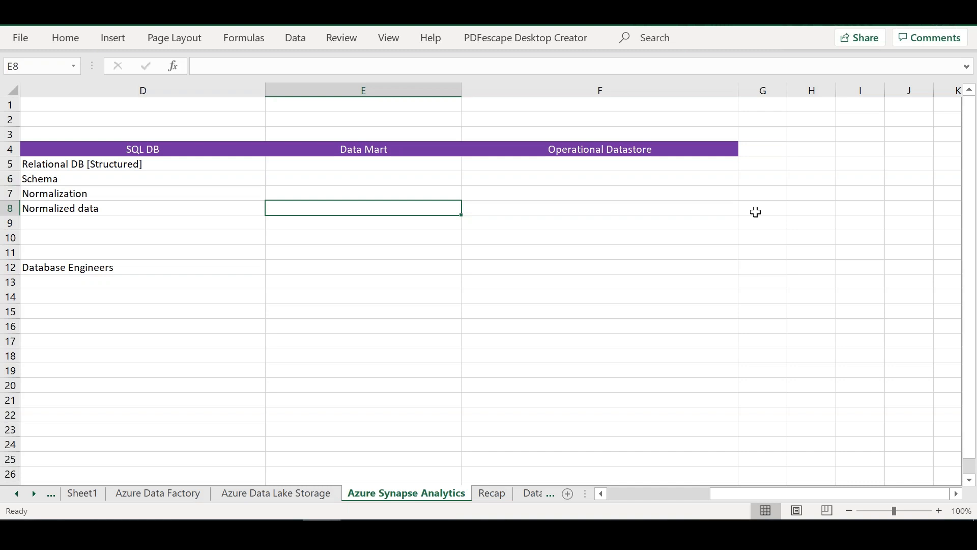
pyautogui.click(389, 193)
pyautogui.write('Commu')
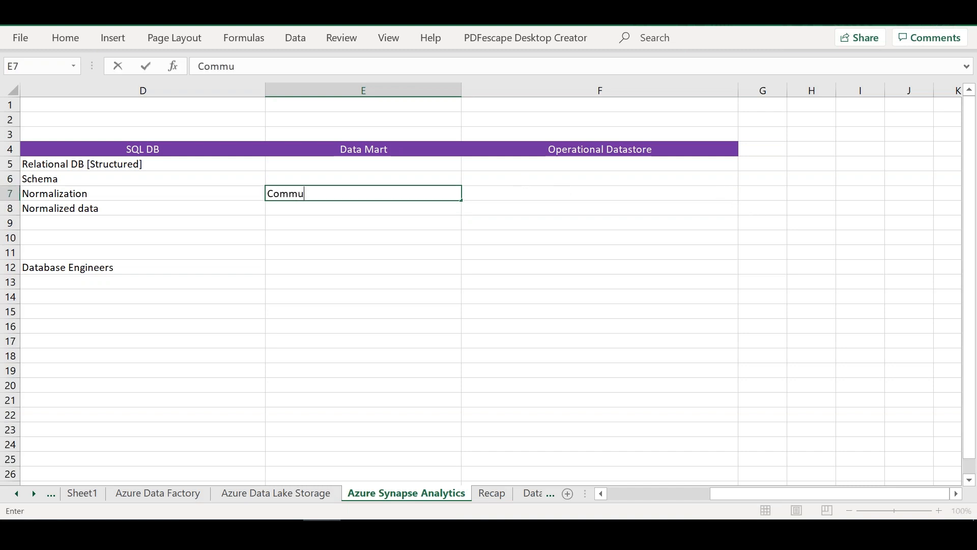
pyautogui.write('nity')
pyautogui.press('BackSpace')
pyautogui.press('BackSpace')
pyautogui.press('BackSpace')
pyautogui.write('nity')
pyautogui.click(186, 224)
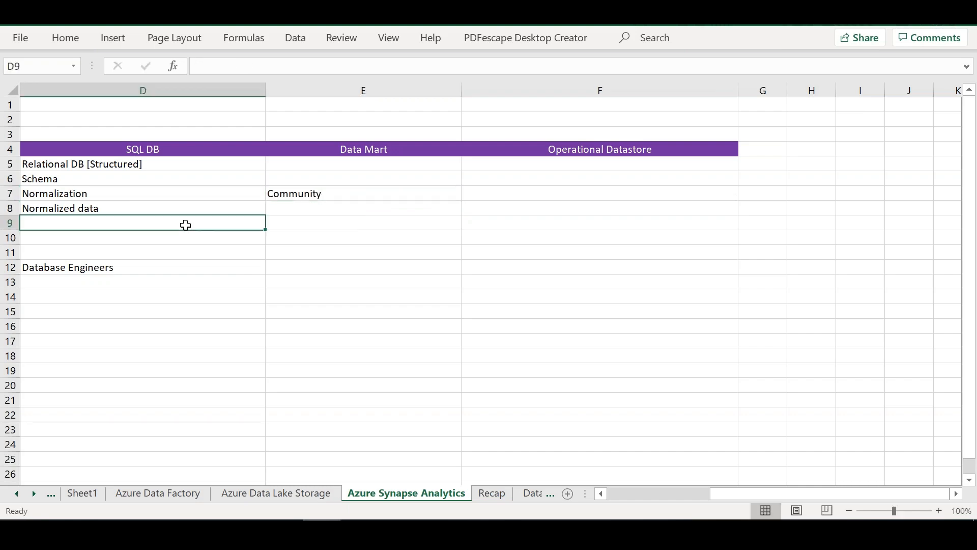
# Step: Insert three blank rows above the Azure Data Factory row at row 15
pyautogui.press('Left')
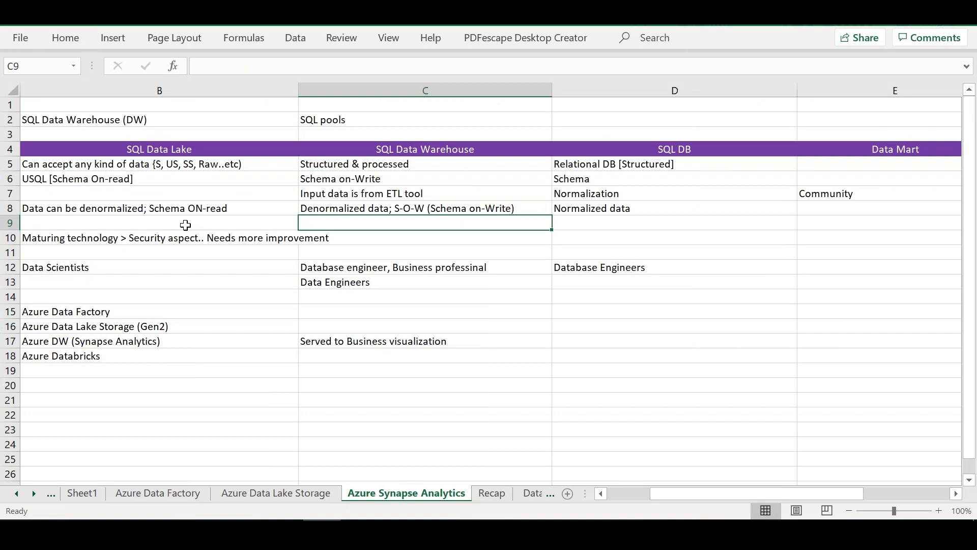
pyautogui.click(10, 311)
pyautogui.rightClick(10, 312)
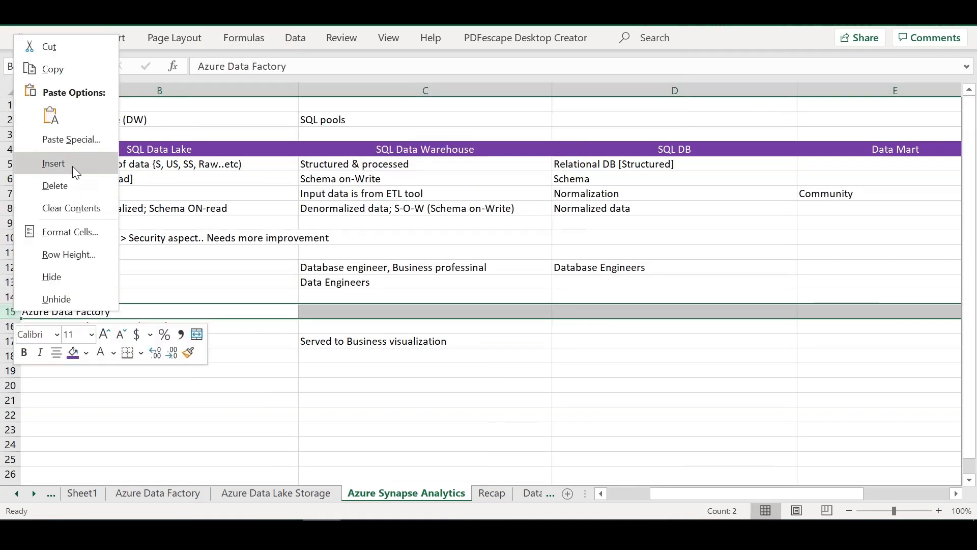
pyautogui.click(72, 166)
pyautogui.rightClick(10, 312)
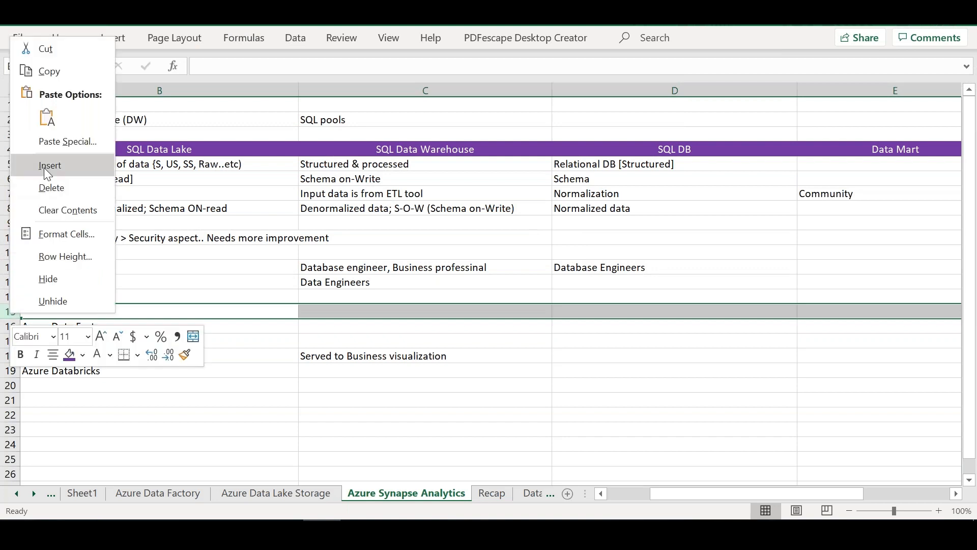
pyautogui.click(44, 166)
pyautogui.rightClick(11, 312)
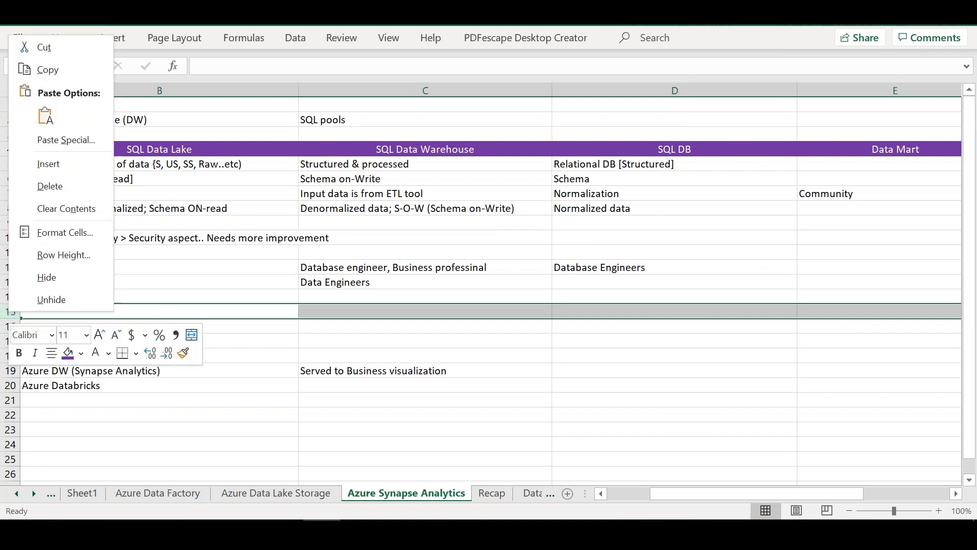
pyautogui.click(57, 167)
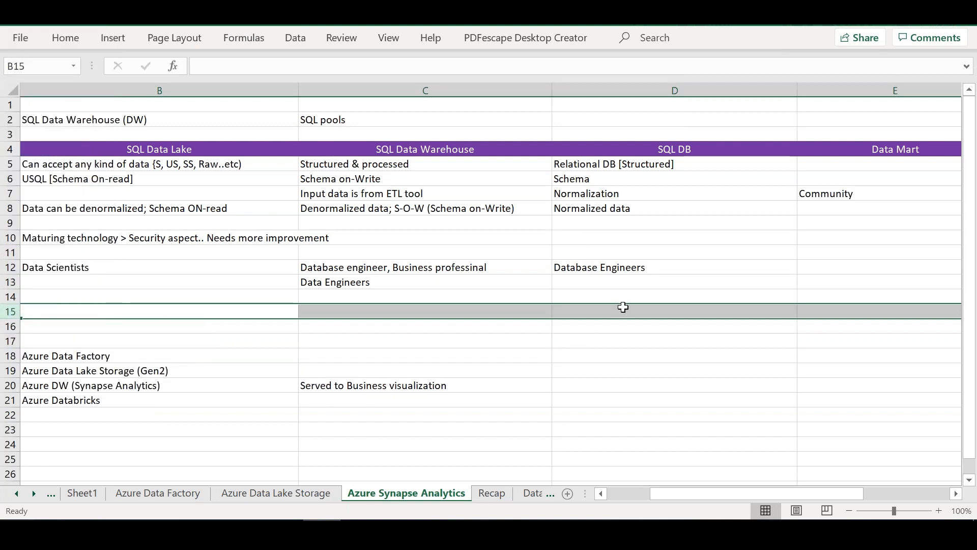
# Step: Enter "Transactions (OLTP)" in D14 as the use of SQL DB
pyautogui.click(623, 307)
pyautogui.click(621, 295)
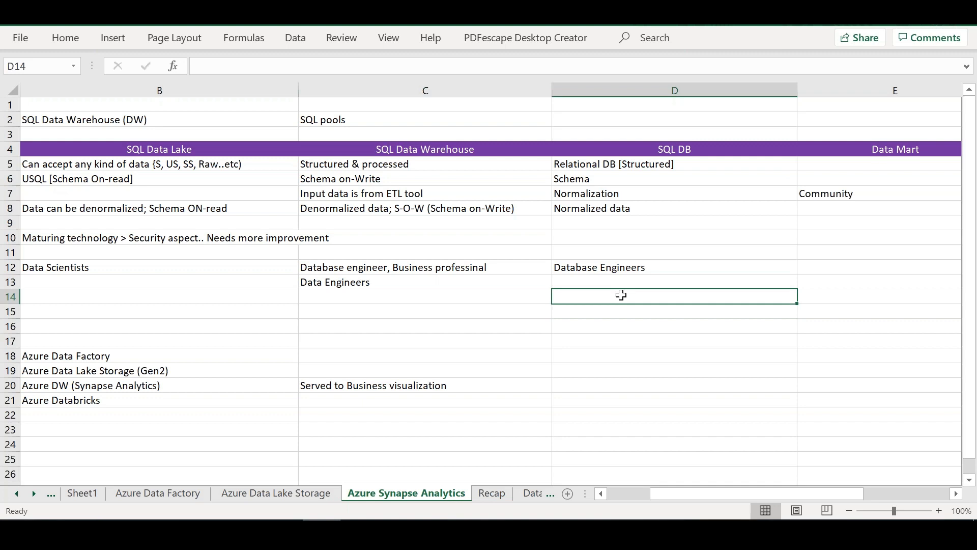
pyautogui.write('Tran')
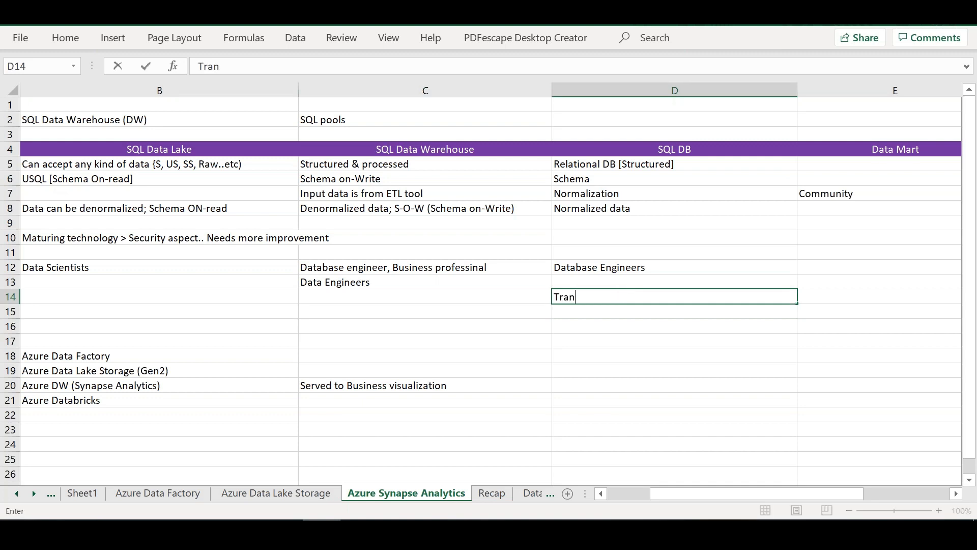
pyautogui.write('sactions (OLTP')
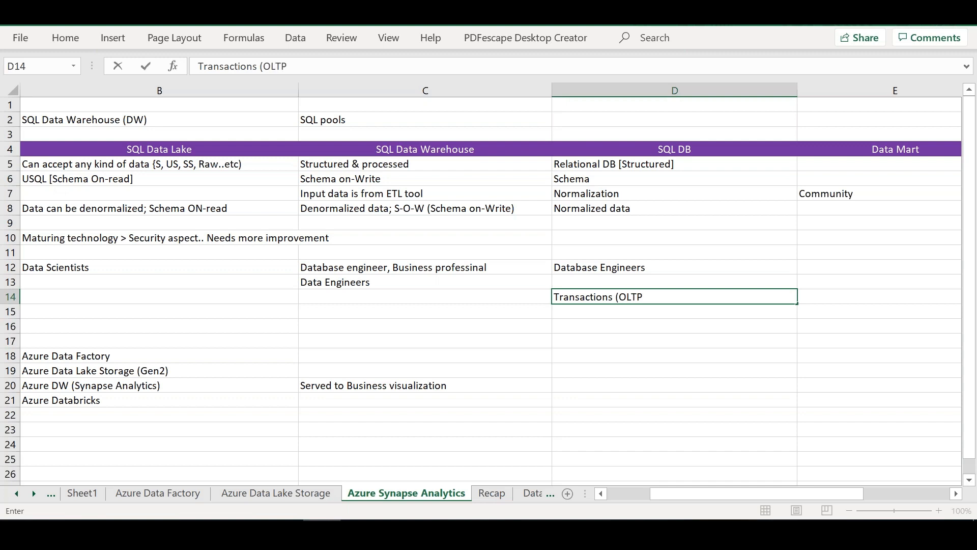
pyautogui.press('Return')
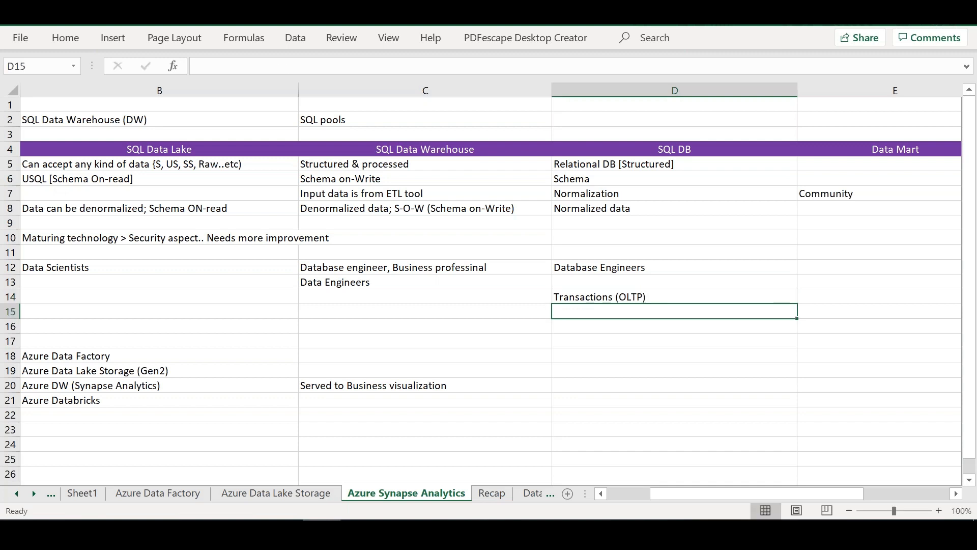
# Step: Enter "Designed for writing and reading data (records into table)" in D15 under SQL DB
pyautogui.write('Designed for writing re')
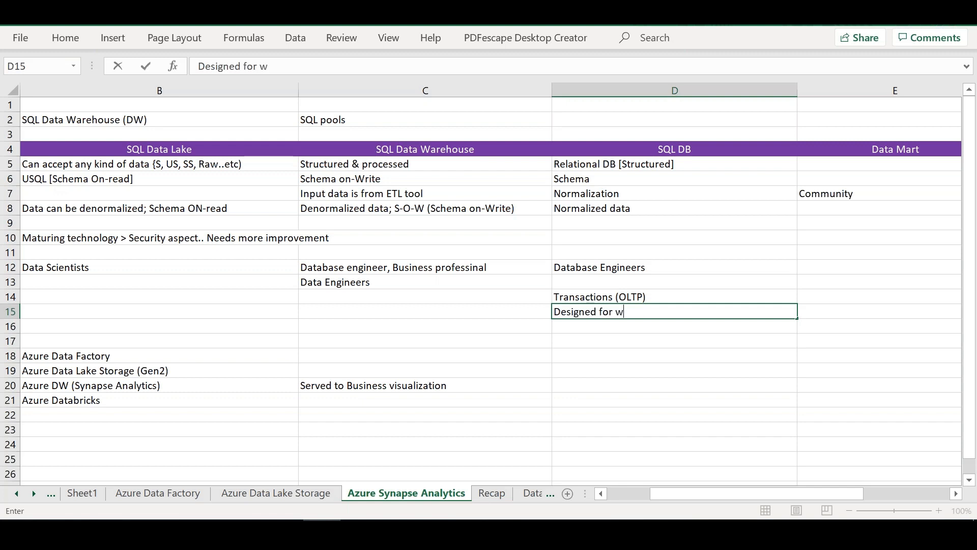
pyautogui.press('BackSpace')
pyautogui.press('BackSpace')
pyautogui.write('and reading a')
pyautogui.press('BackSpace')
pyautogui.write('data (re')
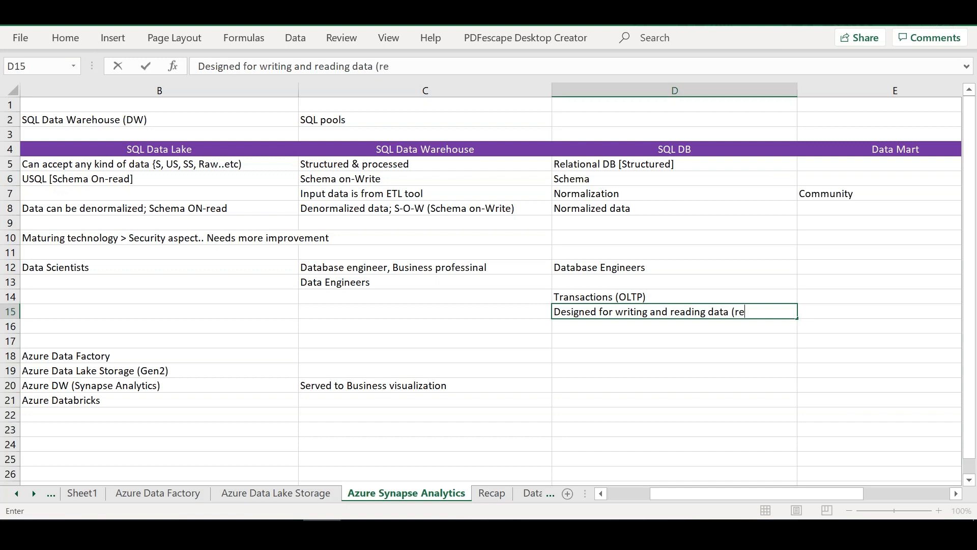
pyautogui.write('cords into table')
# Step: Enter "Desinged for Analyzed data" in C15 under SQL Data Warehouse
pyautogui.click(483, 311)
pyautogui.write('Desinge')
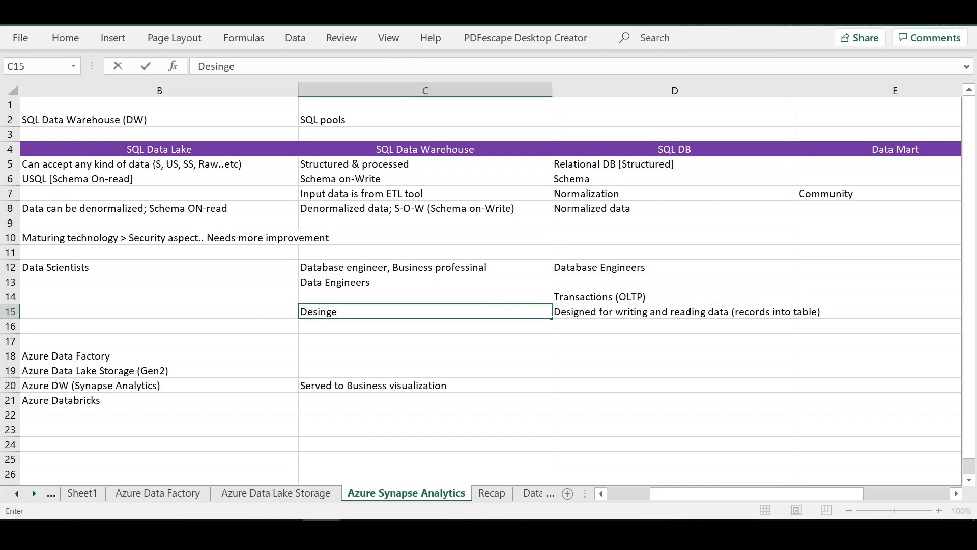
pyautogui.write('d for Analyz')
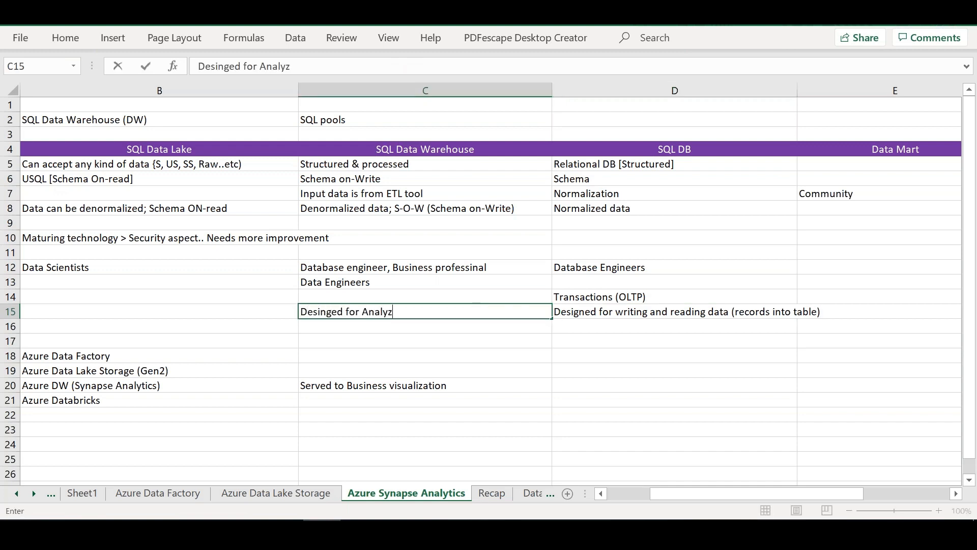
pyautogui.write('ed data')
pyautogui.click(608, 312)
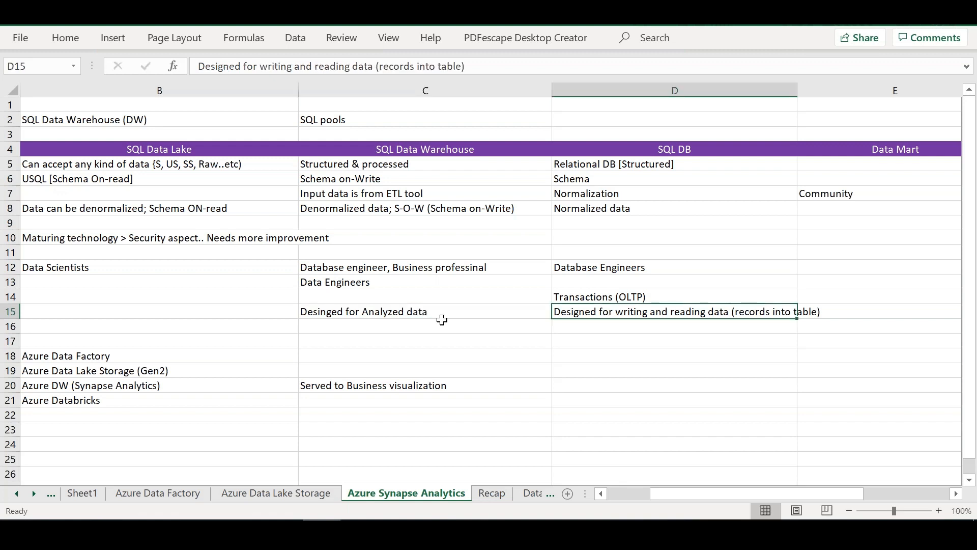
# Step: Enter "Summarized data" in C16 under SQL Data Warehouse
pyautogui.click(442, 322)
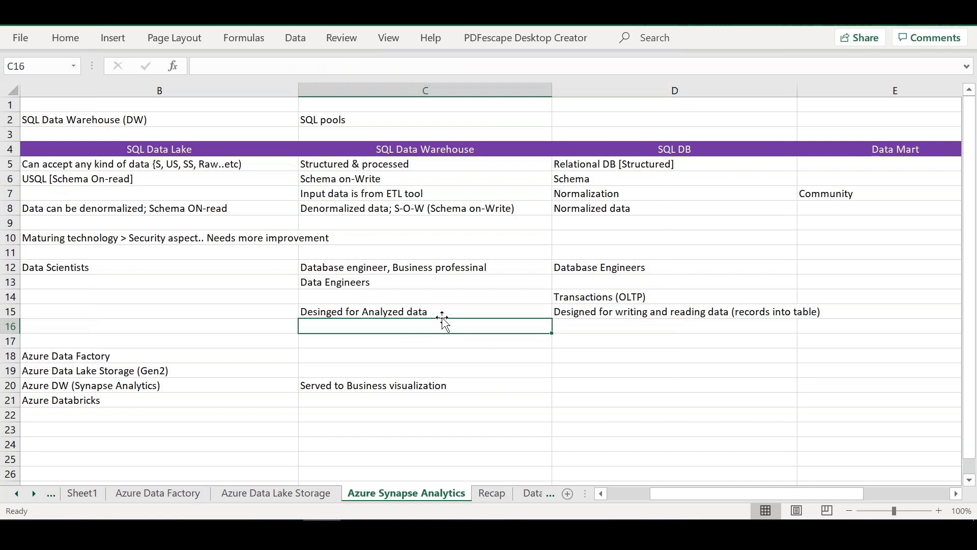
pyautogui.write('Summarized data')
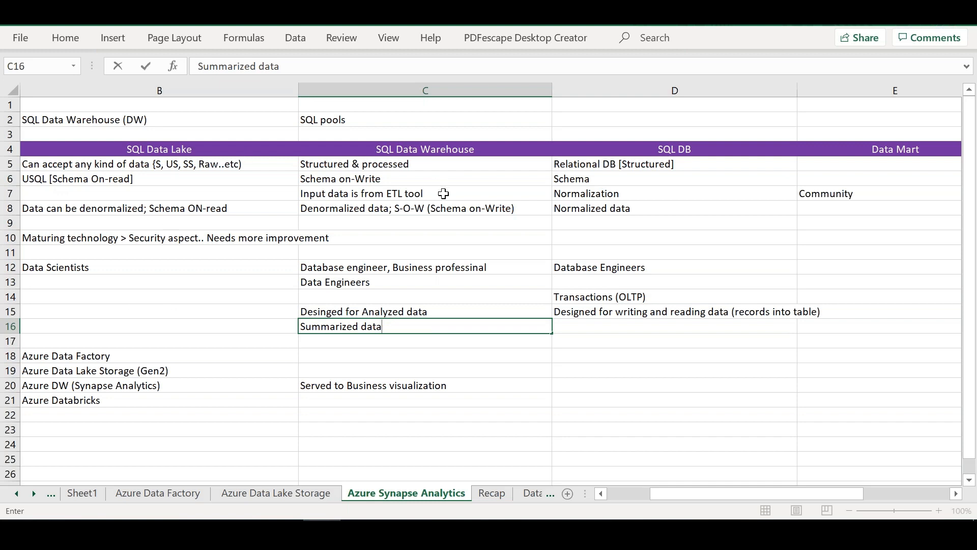
pyautogui.click(681, 148)
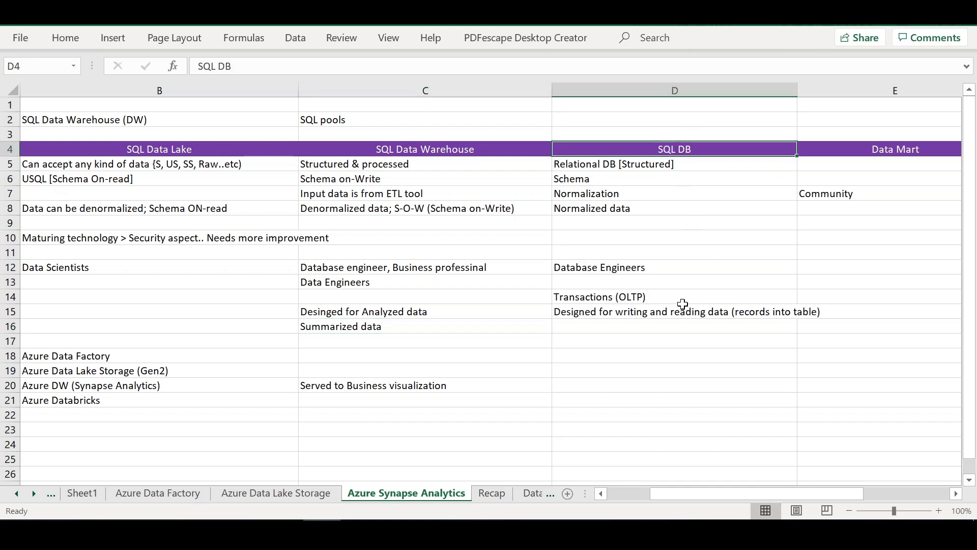
# Step: Enter "Real time and current complete data" in D16 under SQL DB
pyautogui.click(608, 330)
pyautogui.write('Re')
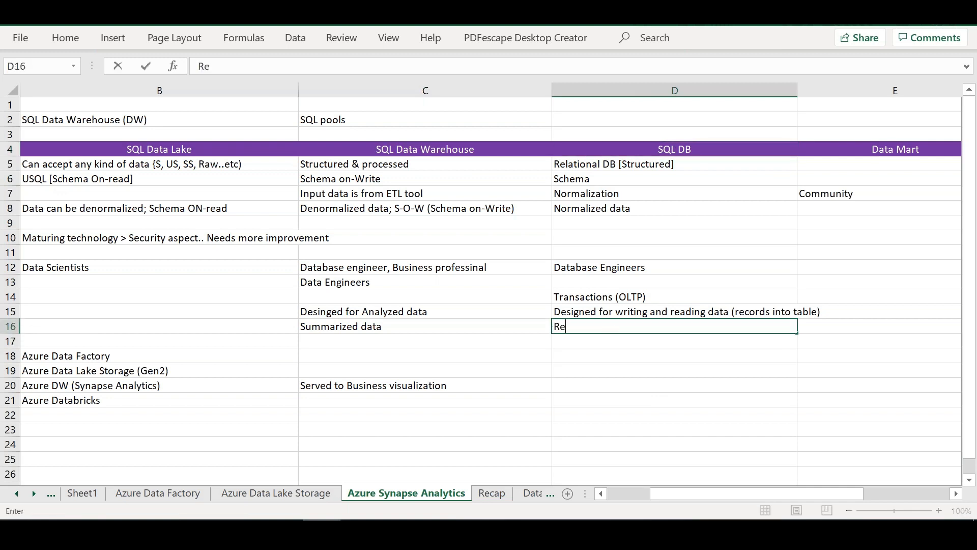
pyautogui.write('al time and curr')
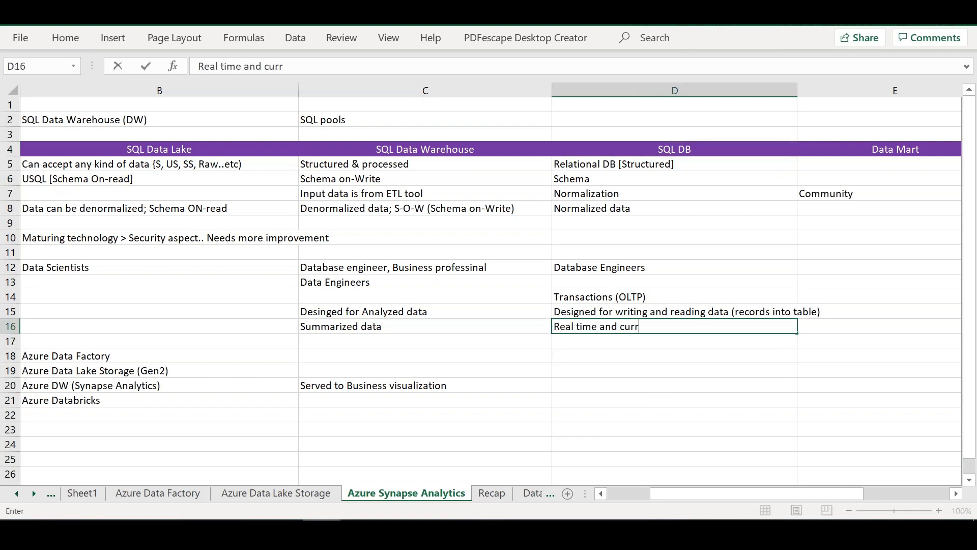
pyautogui.write('ent complete data')
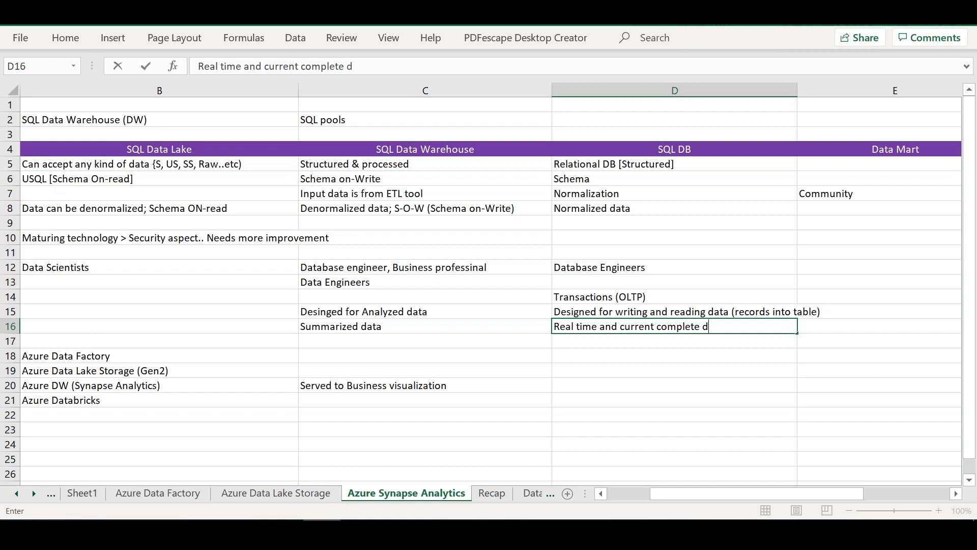
# Step: Append "; Historical data" to the Summarized data note in C16
pyautogui.doubleClick(434, 326)
pyautogui.write('; Histor')
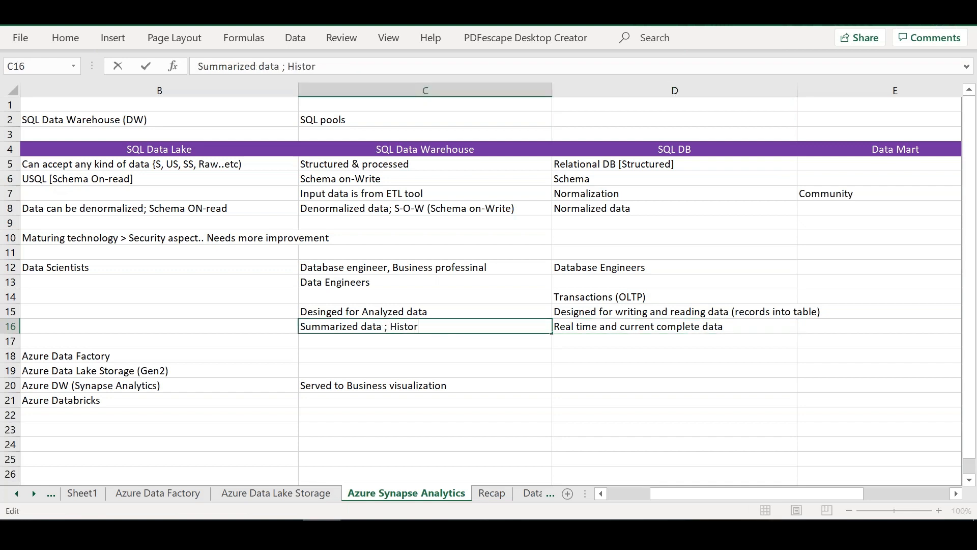
pyautogui.write('ical data')
# Step: Insert two blank rows at row 17, above the Azure Data Factory row
pyautogui.rightClick(10, 342)
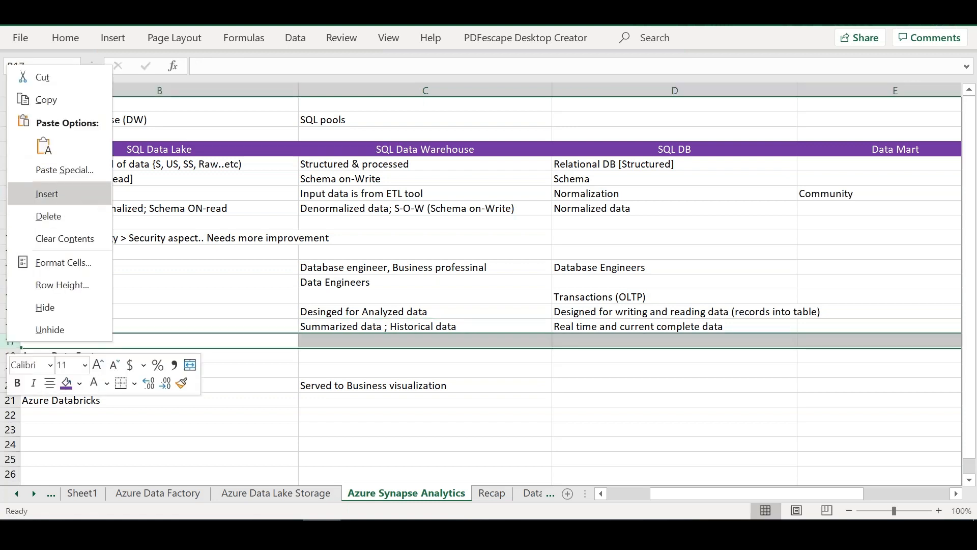
pyautogui.click(72, 199)
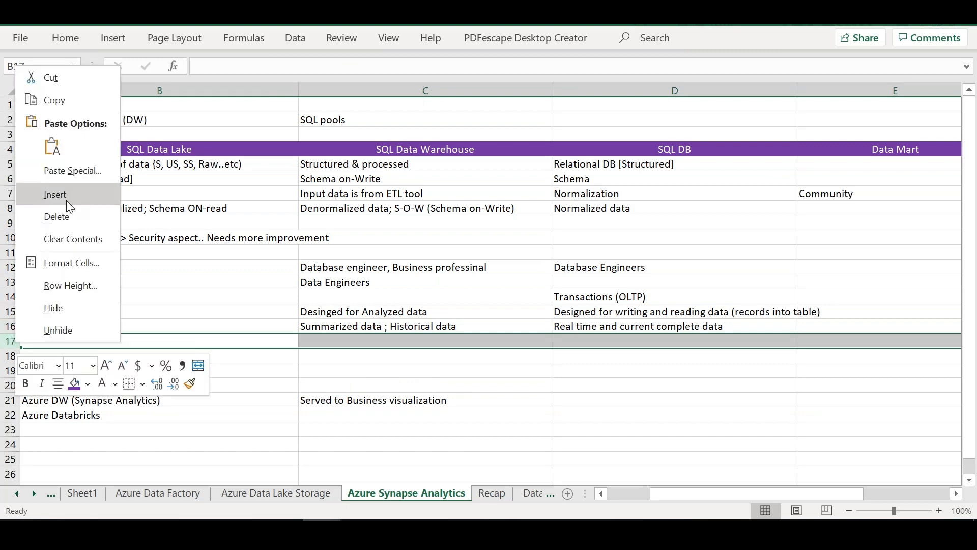
pyautogui.click(66, 200)
# Step: Move the Azure services block in A20:C23, from INGEST to PREPARATION, down so it starts at A26
pyautogui.click(601, 493)
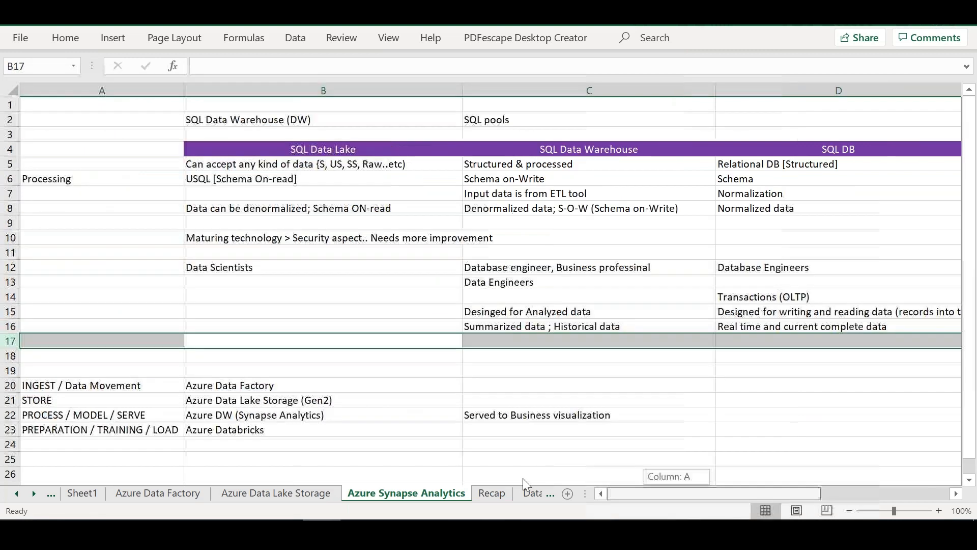
pyautogui.moveTo(102, 385); pyautogui.dragTo(536, 427)
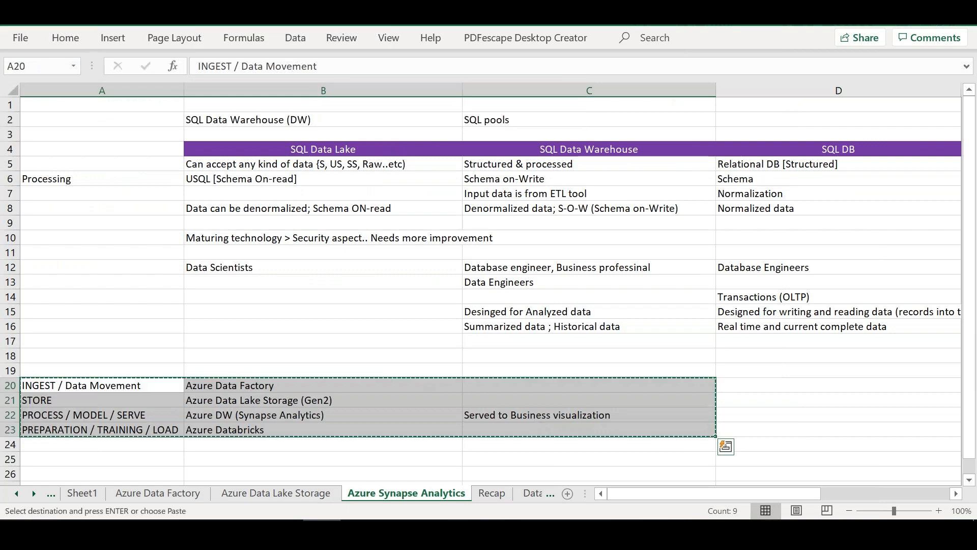
pyautogui.hotkey('ctrl', 'c')
pyautogui.press('Down')
pyautogui.press('Down')
pyautogui.press('Down')
pyautogui.press('Down')
pyautogui.press('Down')
pyautogui.press('Down')
pyautogui.hotkey('ctrl', 'v')
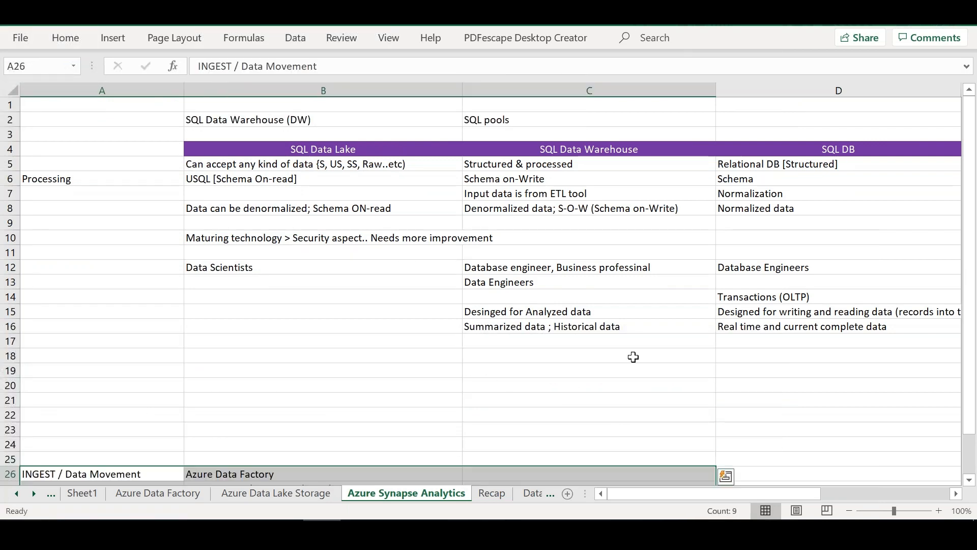
# Step: Enter "Data Retreival, Updation and mgmt...etc" in D17 under SQL DB
pyautogui.click(742, 343)
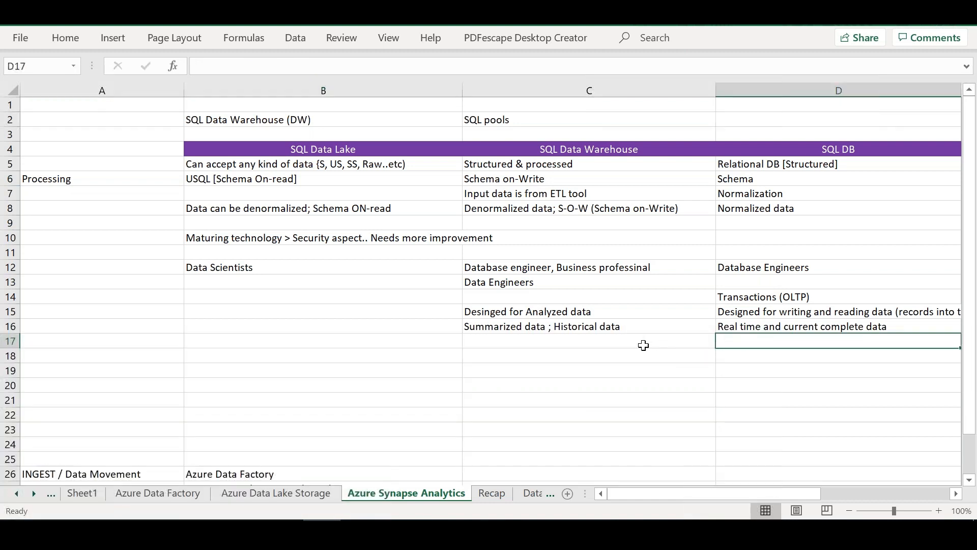
pyautogui.click(617, 341)
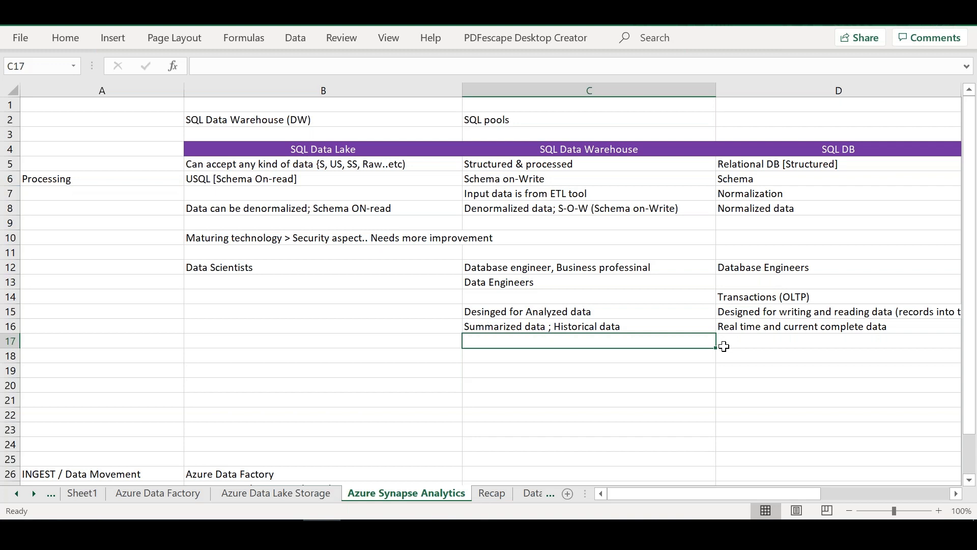
pyautogui.click(815, 339)
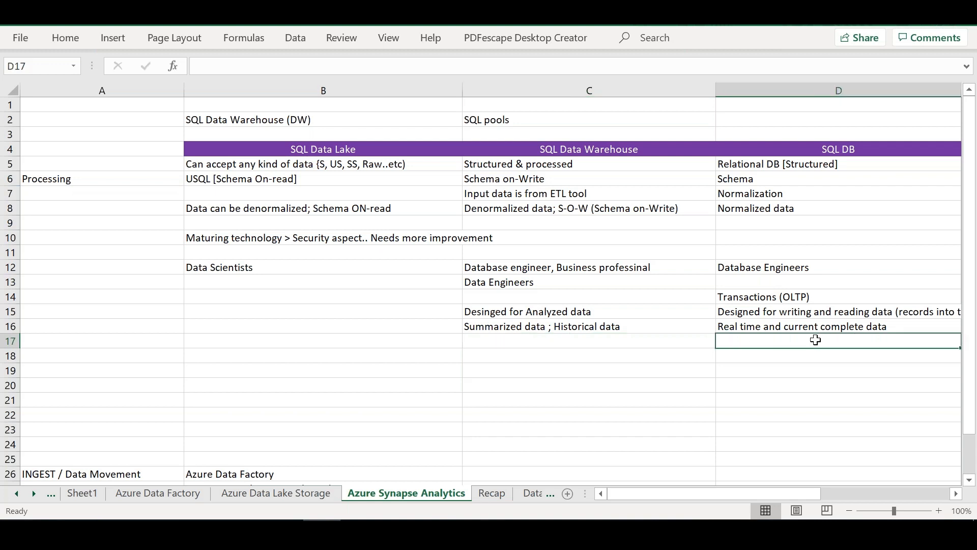
pyautogui.press('Up')
pyautogui.press('Up')
pyautogui.press('Up')
pyautogui.press('Up')
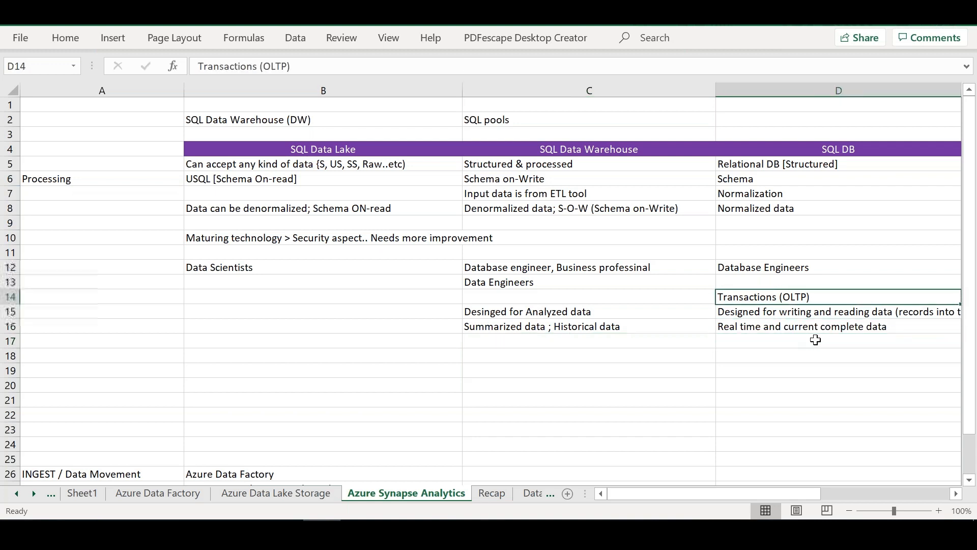
pyautogui.press('Down')
pyautogui.press('Down')
pyautogui.press('Down')
pyautogui.press('Down')
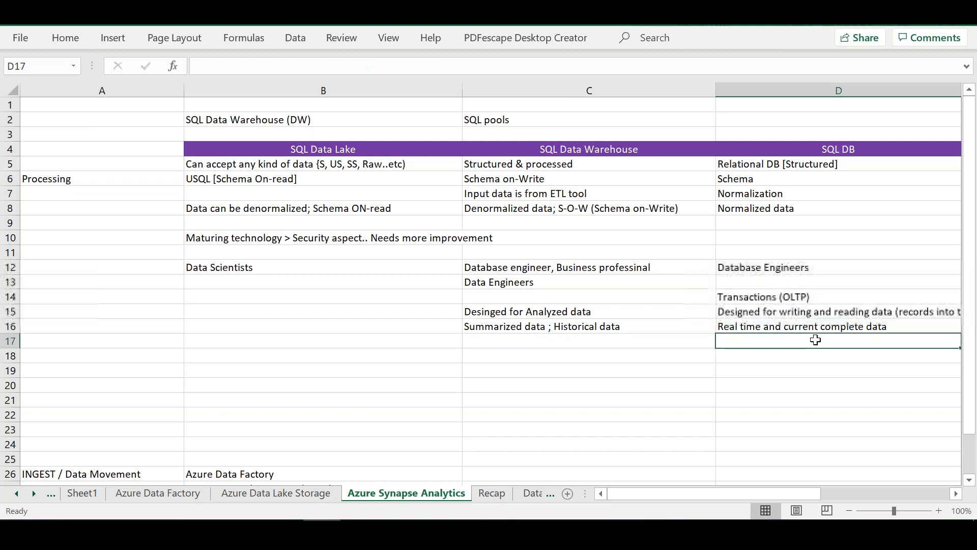
pyautogui.write('Data Retrei')
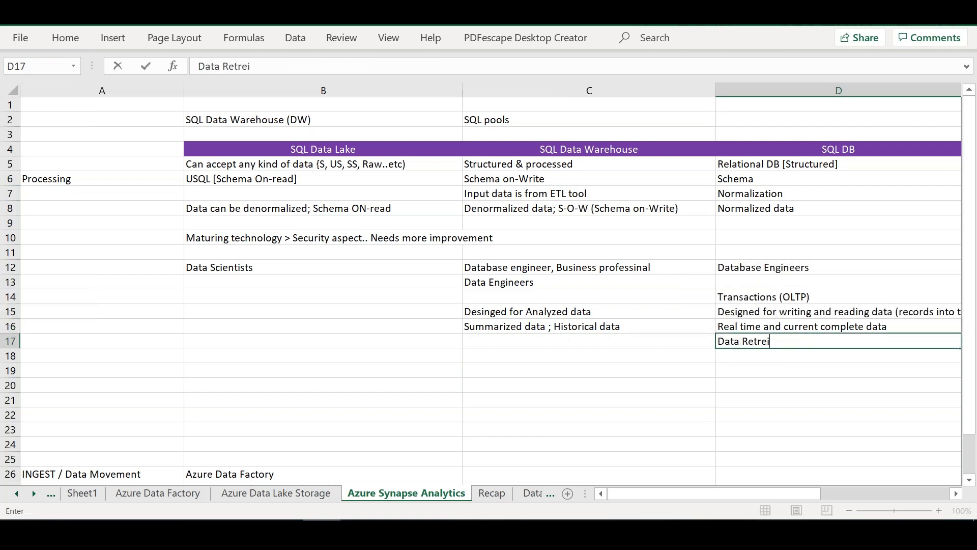
pyautogui.write('val, Updation and mgmtm')
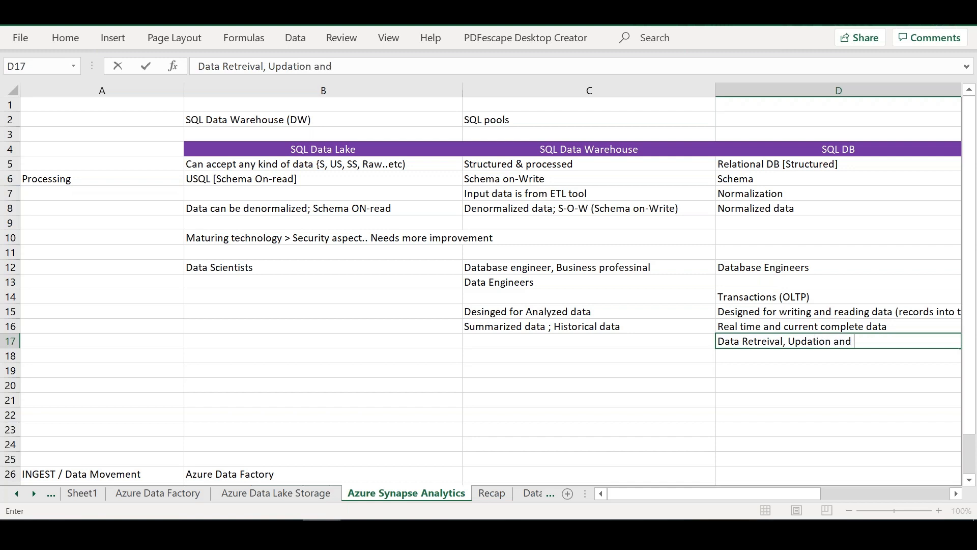
pyautogui.press('BackSpace')
pyautogui.write('...etc')
# Step: Enter "Decision making > Data Analysis" in C17 under SQL Data Warehouse
pyautogui.click(629, 344)
pyautogui.write('Dec')
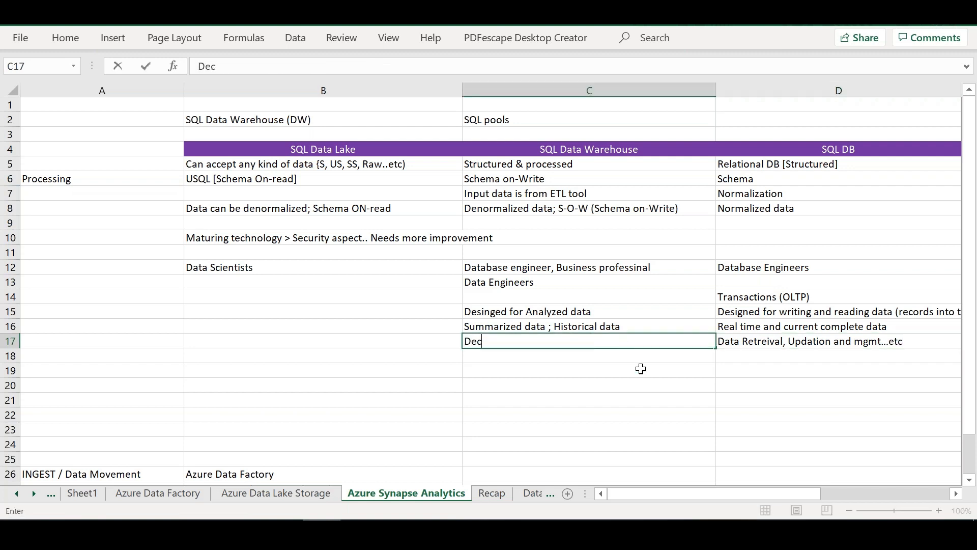
pyautogui.write('ision making ')
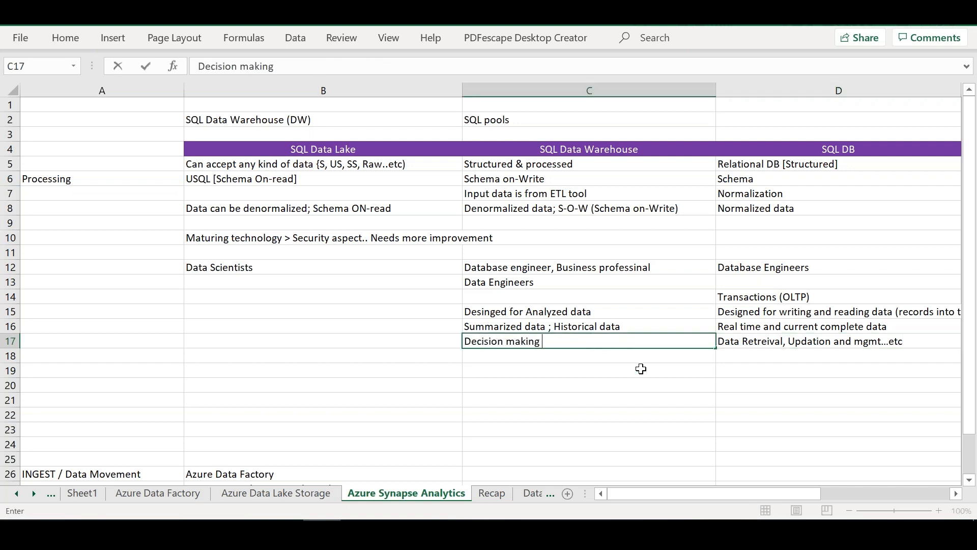
pyautogui.write('> Data Analysis')
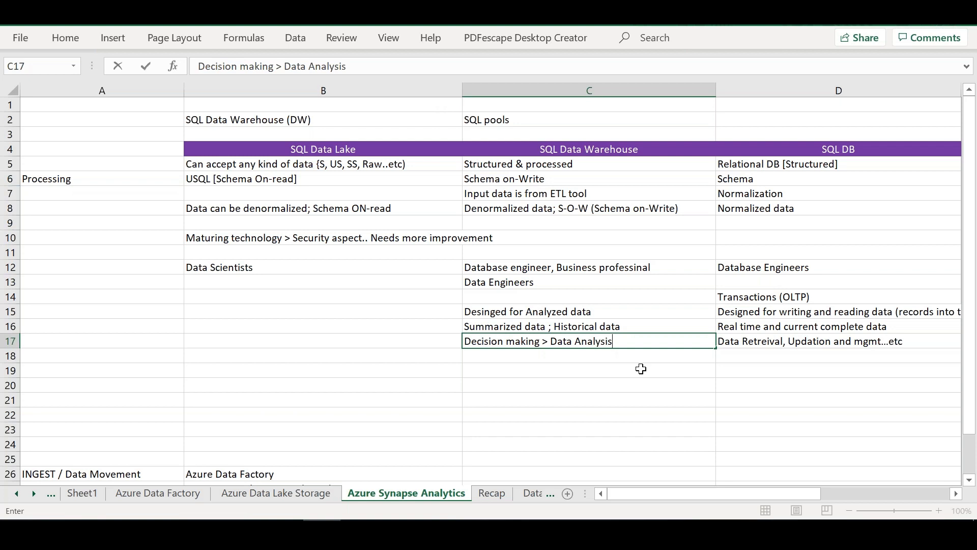
# Step: Enter "OLAP apps ; Data Mining" in C14 as the use of SQL Data Warehouse
pyautogui.click(554, 297)
pyautogui.write('OLAP apps ; Data Mining')
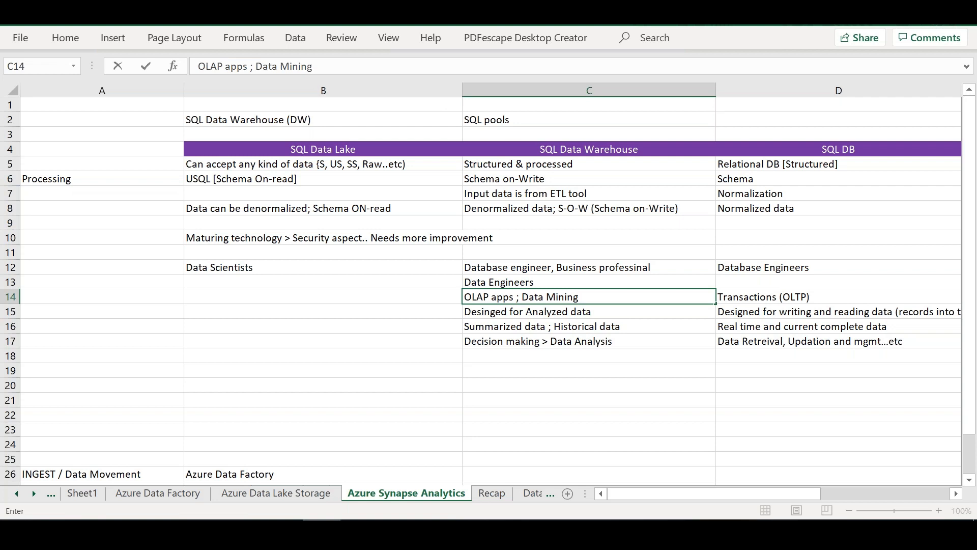
pyautogui.click(586, 150)
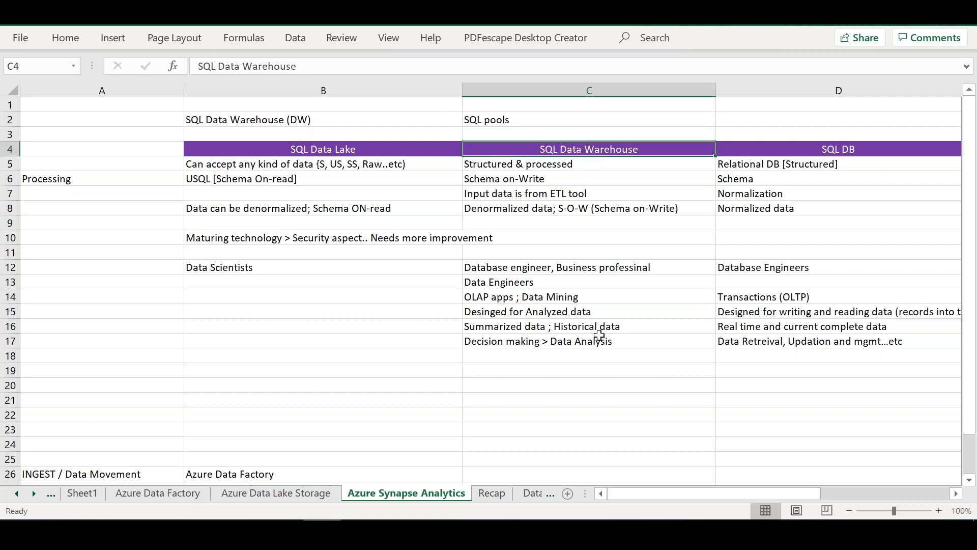
# Step: Enter "Subject Oriented" in C18 under SQL Data Warehouse
pyautogui.click(550, 354)
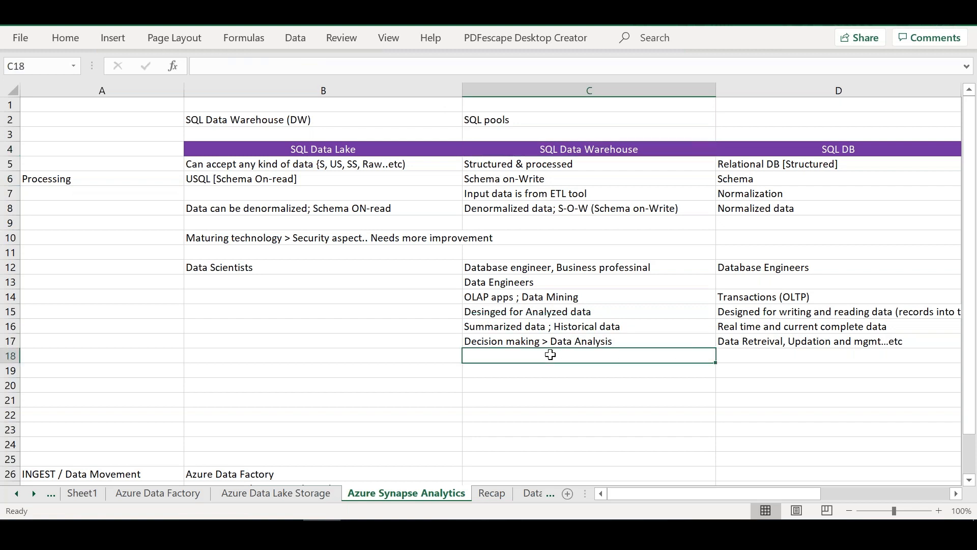
pyautogui.write('Subject A')
pyautogui.press('BackSpace')
pyautogui.write('Oriented')
pyautogui.press('Tab')
# Step: Enter "Application oriented" in D18 under SQL DB
pyautogui.write('Application oriendt')
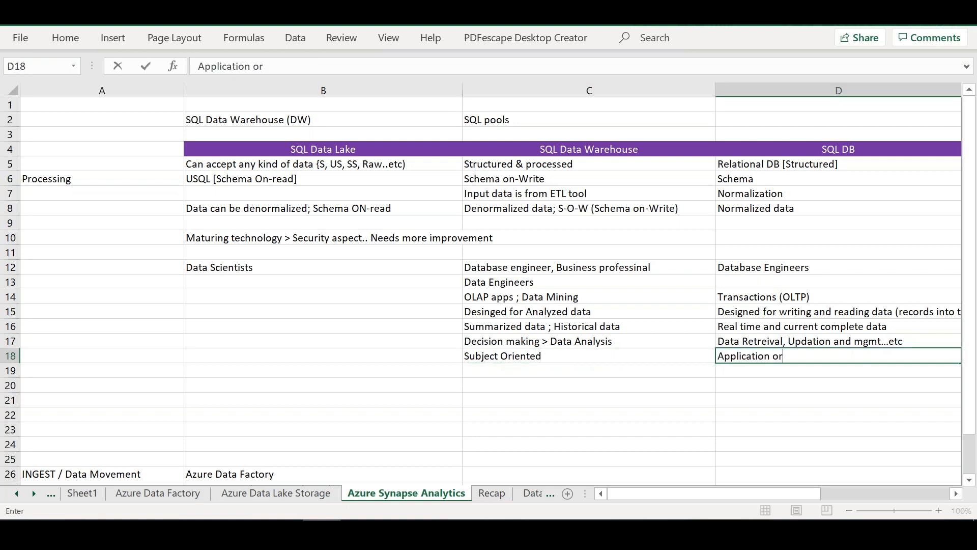
pyautogui.press('BackSpace')
pyautogui.press('BackSpace')
pyautogui.write('ted')
pyautogui.click(530, 399)
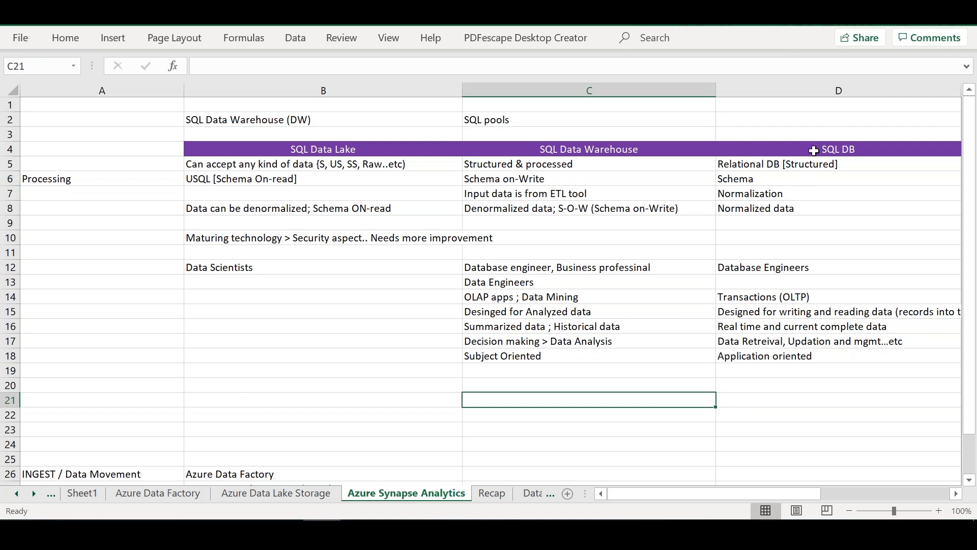
# Step: Enter "Limited to a single application" in D19 under SQL DB
pyautogui.click(814, 135)
pyautogui.click(796, 383)
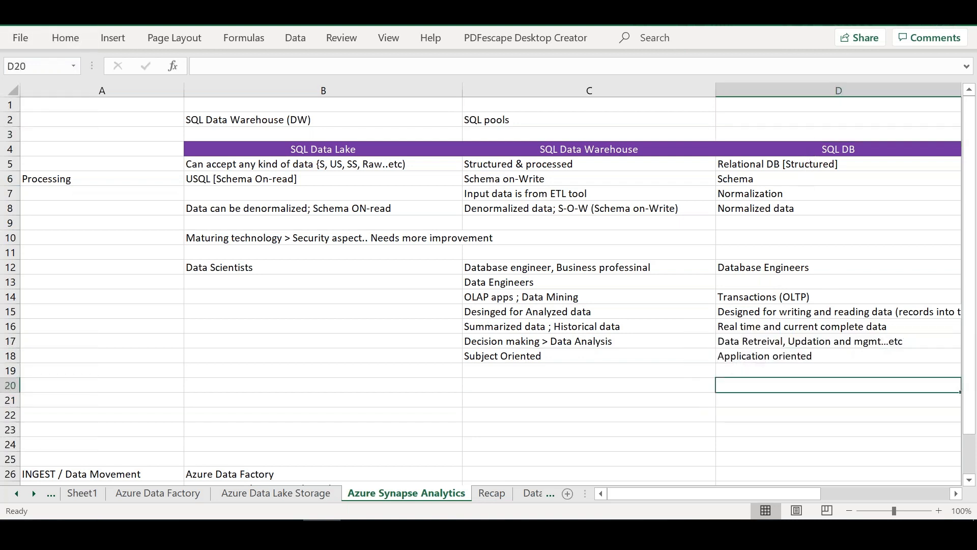
pyautogui.click(805, 373)
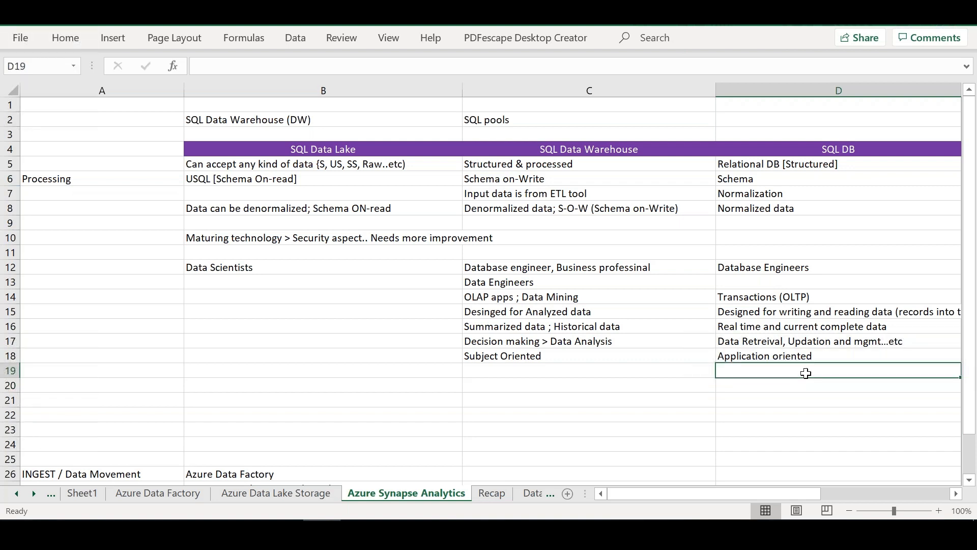
pyautogui.write('Limited t')
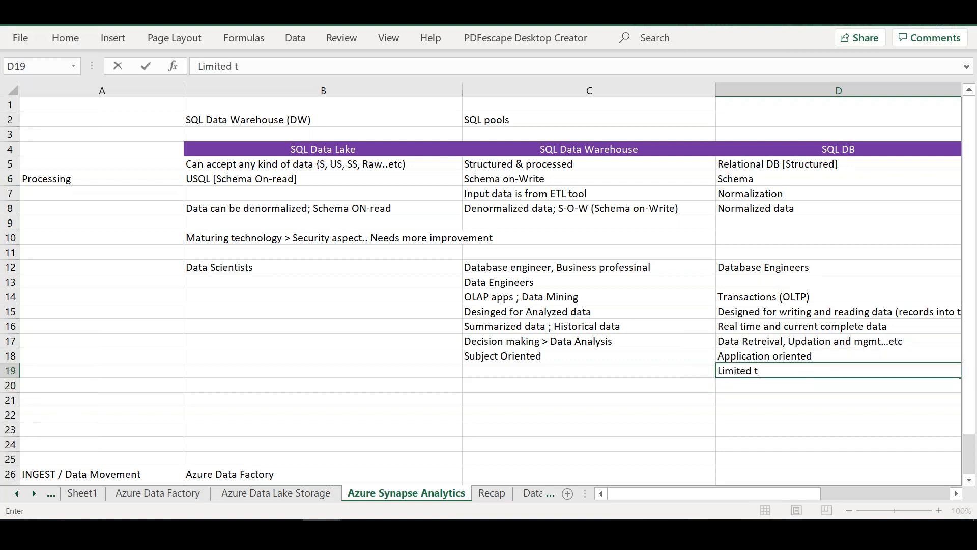
pyautogui.write('o a set of app')
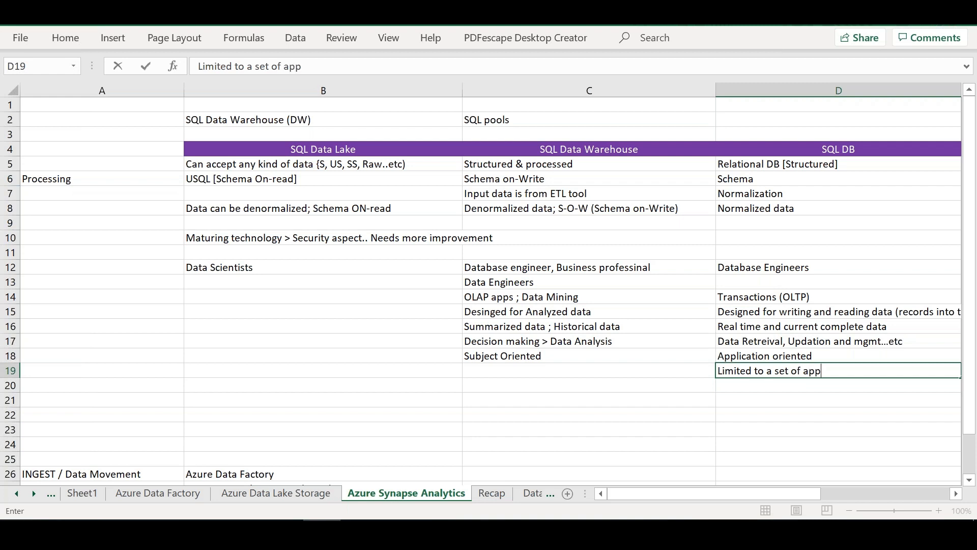
pyautogui.write('lications')
pyautogui.press('BackSpace')
pyautogui.press('BackSpace')
pyautogui.press('BackSpace')
pyautogui.press('BackSpace')
pyautogui.press('BackSpace')
pyautogui.press('BackSpace')
pyautogui.press('BackSpace')
pyautogui.press('BackSpace')
pyautogui.press('BackSpace')
pyautogui.press('BackSpace')
pyautogui.press('BackSpace')
pyautogui.press('BackSpace')
pyautogui.press('BackSpace')
pyautogui.press('BackSpace')
pyautogui.press('BackSpace')
pyautogui.press('BackSpace')
pyautogui.press('BackSpace')
pyautogui.press('BackSpace')
pyautogui.press('BackSpace')
pyautogui.press('BackSpace')
pyautogui.press('BackSpace')
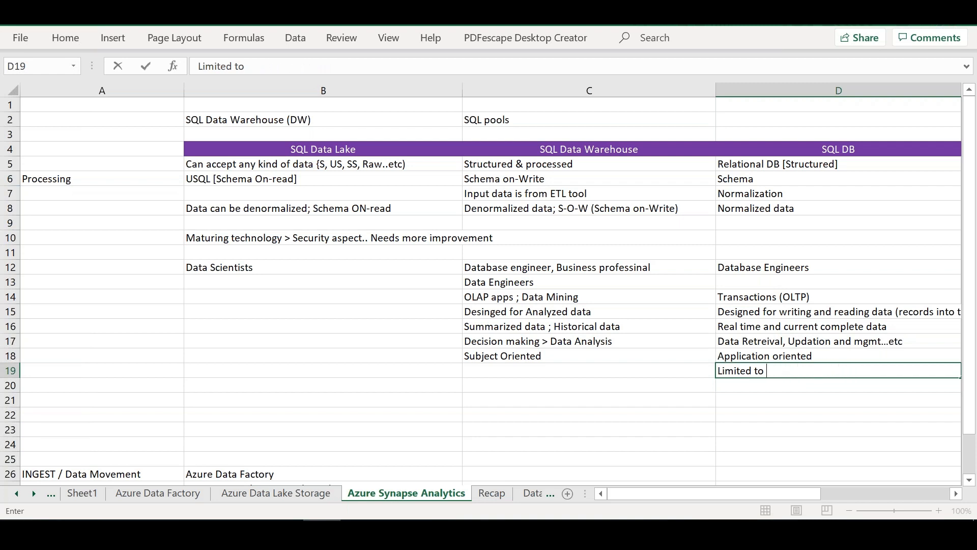
pyautogui.write('a single application')
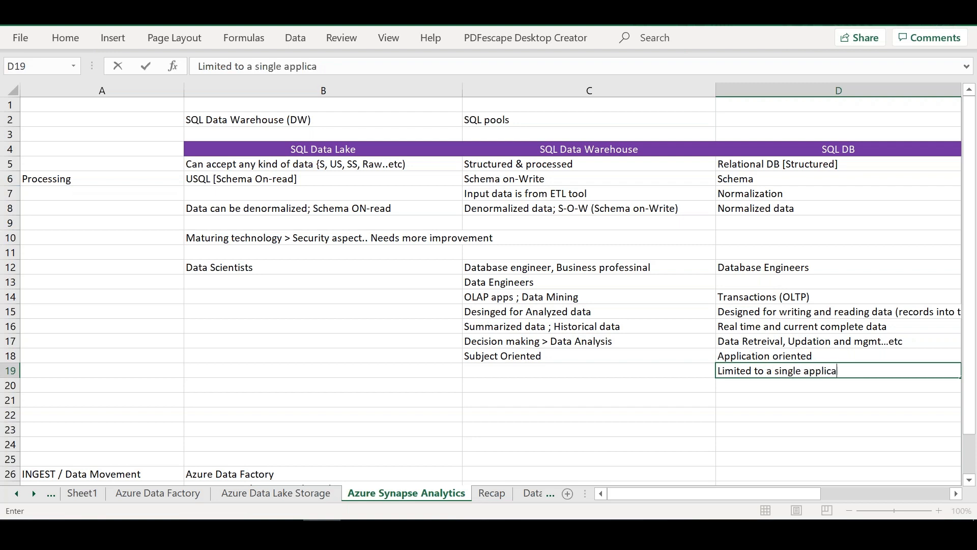
# Step: Extend the SQL DB column heading in D4 to read "SQL DB (Database)"
pyautogui.click(879, 148)
pyautogui.doubleClick(879, 148)
pyautogui.write('(Database)')
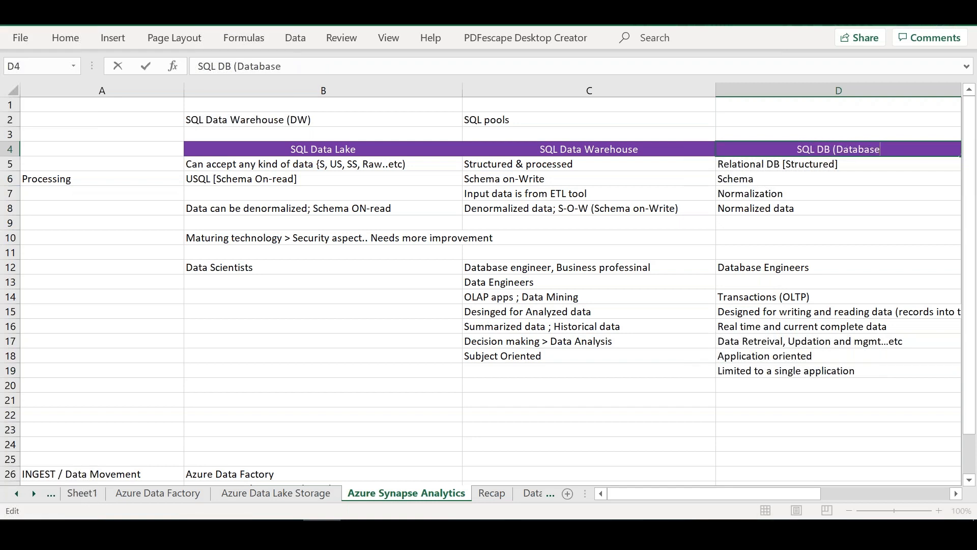
# Step: Enter "Gets data from variety of applications/API" in C19 under SQL Data Warehouse
pyautogui.click(560, 373)
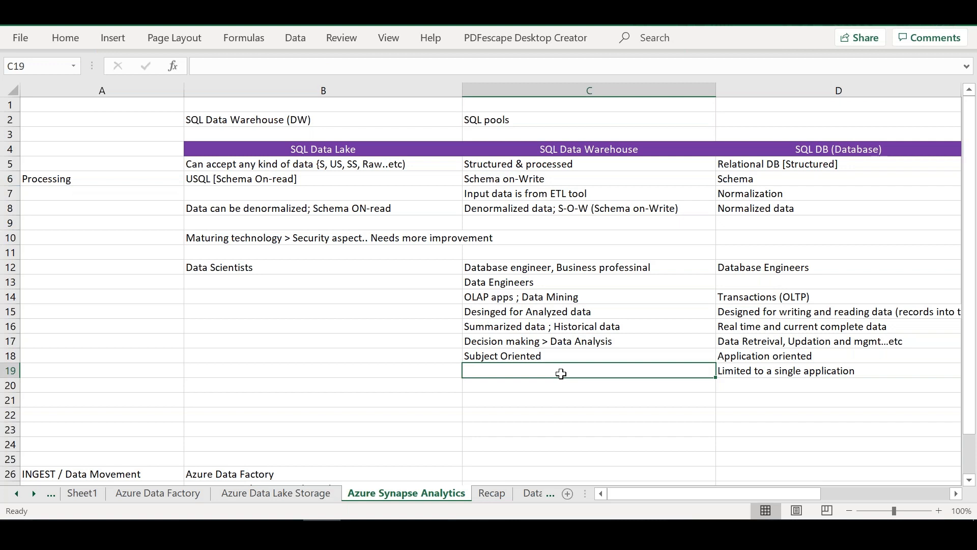
pyautogui.write('Gets data fro')
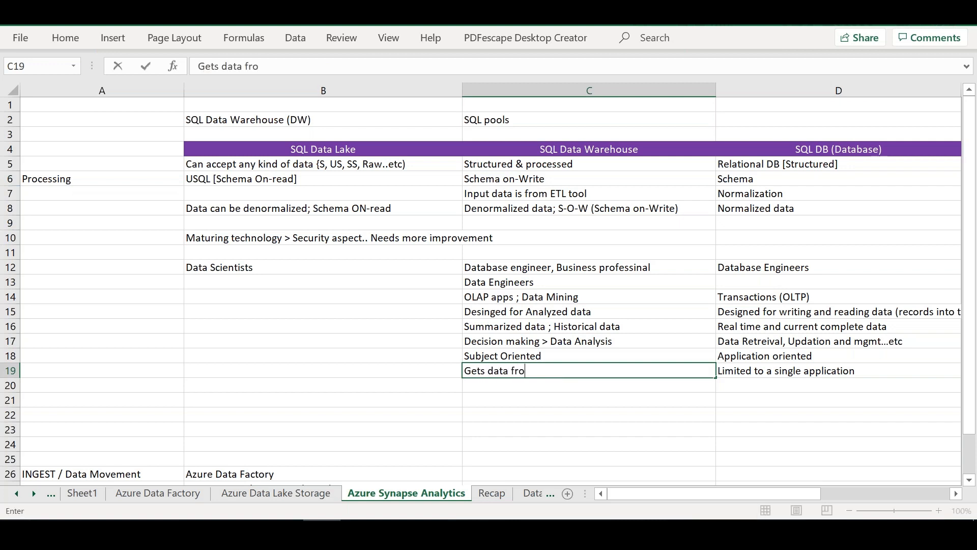
pyautogui.write('m variety of ')
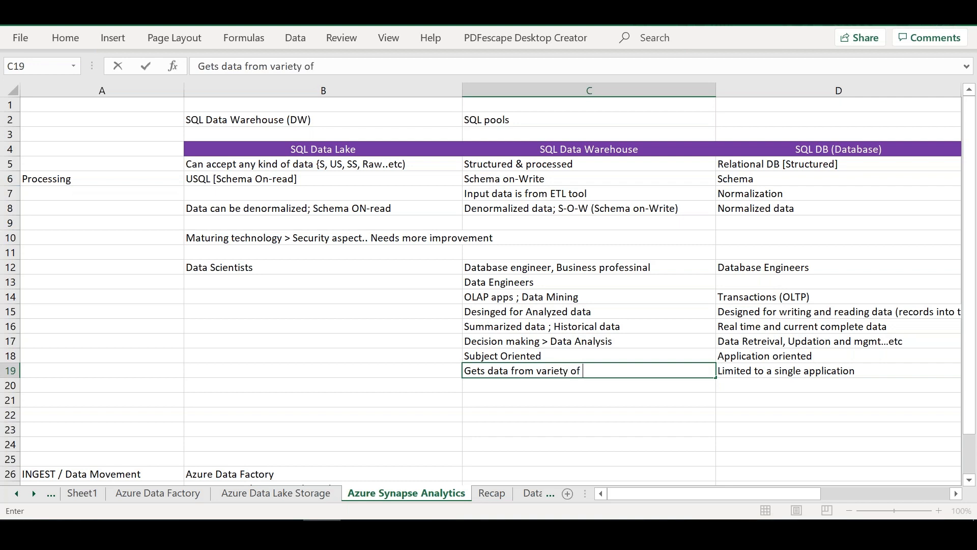
pyautogui.write('application')
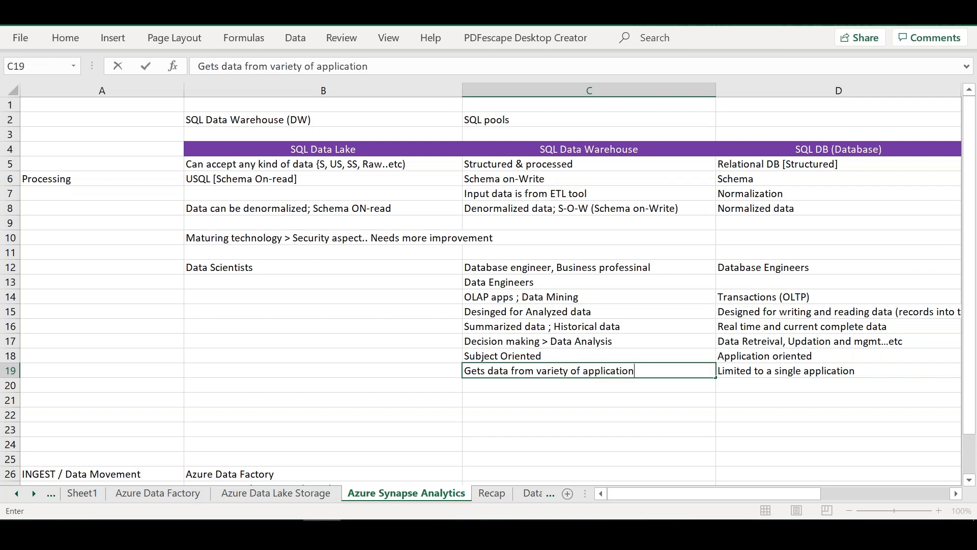
pyautogui.write('s/API')
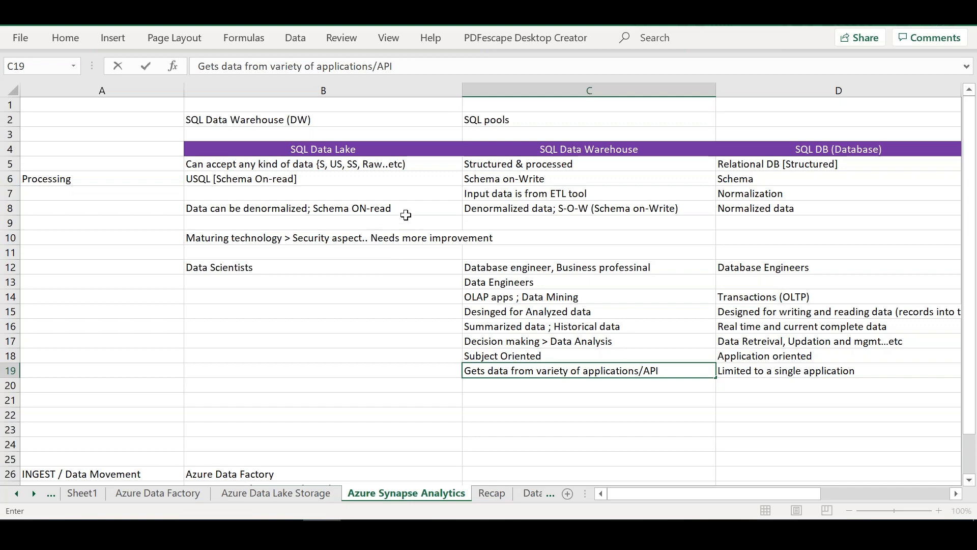
# Step: Enter "Normalized or denormalized" in E8 under Data Mart and "Denormalized" in F8 under Operational Datastore
pyautogui.click(382, 210)
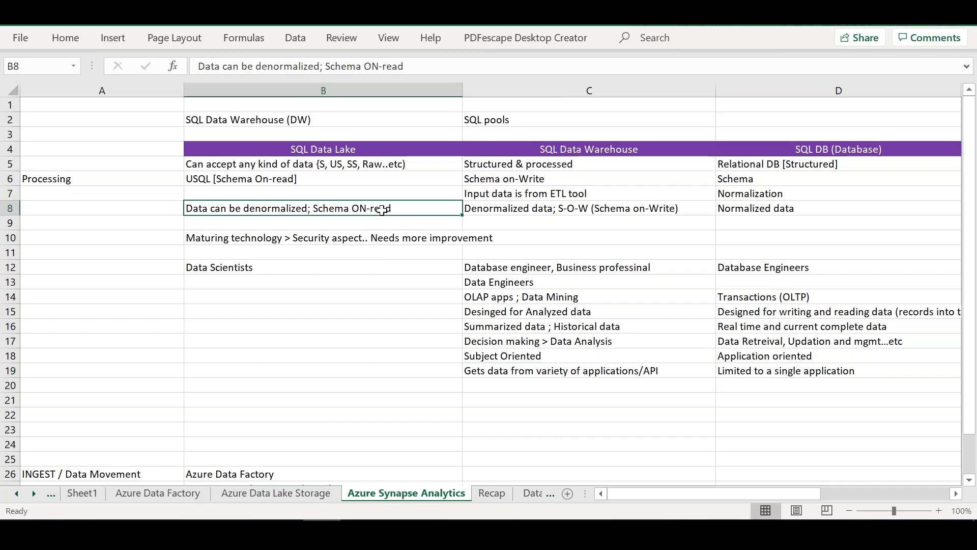
pyautogui.press('Right')
pyautogui.press('Right')
pyautogui.press('Right')
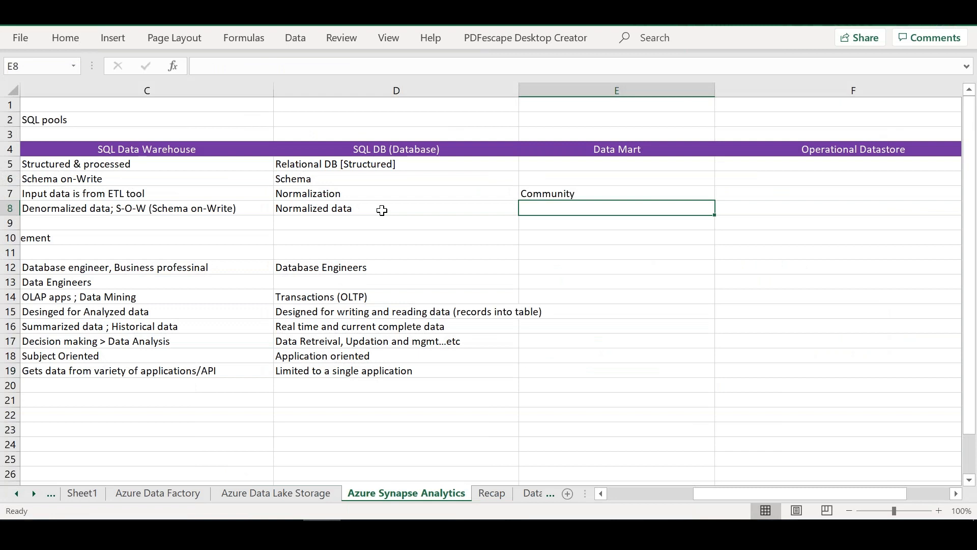
pyautogui.write('Normalized or demo')
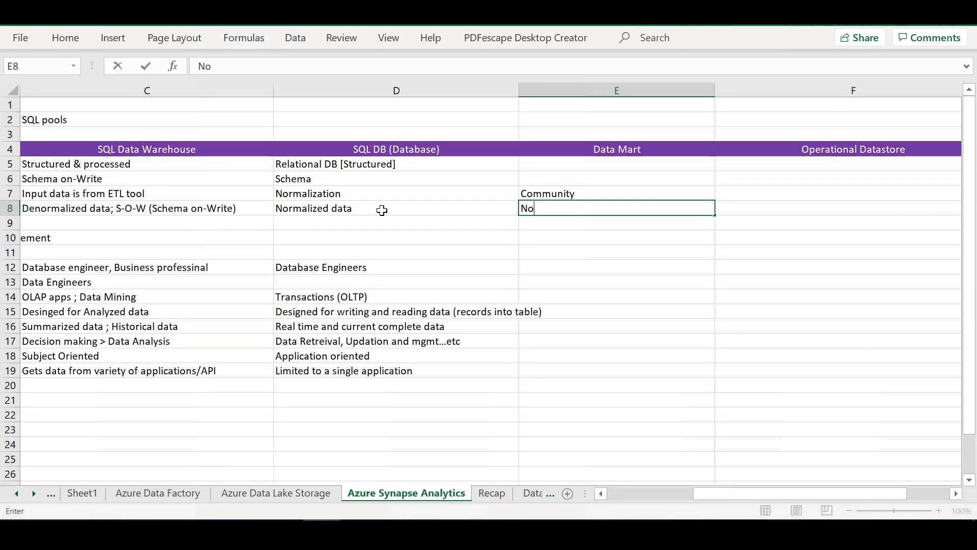
pyautogui.press('BackSpace')
pyautogui.press('BackSpace')
pyautogui.write('normalized')
pyautogui.press('Tab')
pyautogui.write('Denormalized')
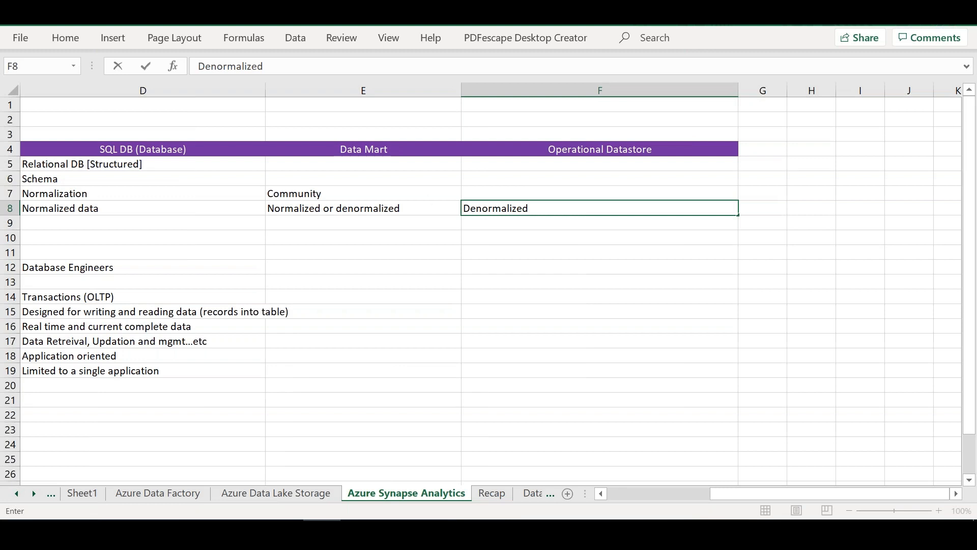
# Step: Enter "Transacational data" in F5 under Operational Datastore
pyautogui.click(585, 151)
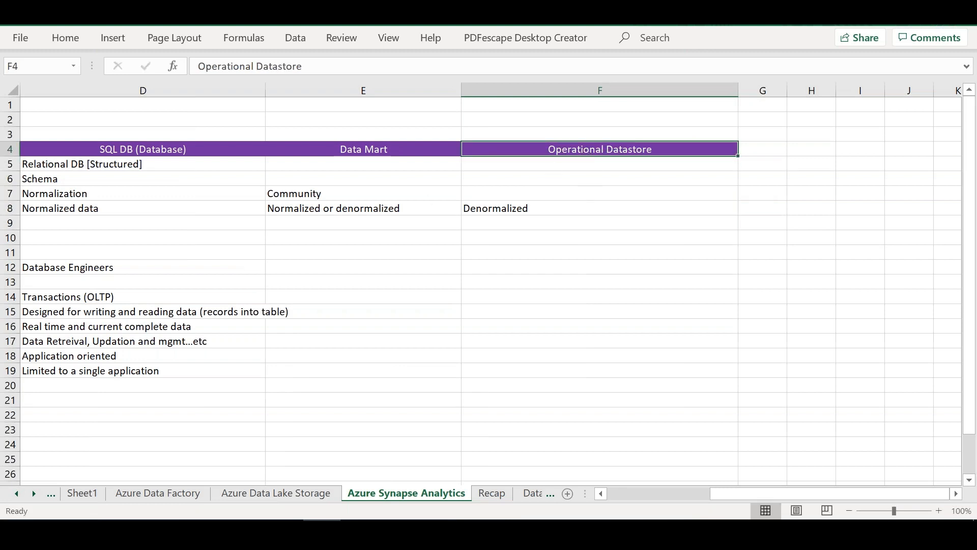
pyautogui.click(589, 164)
pyautogui.write('Transaca')
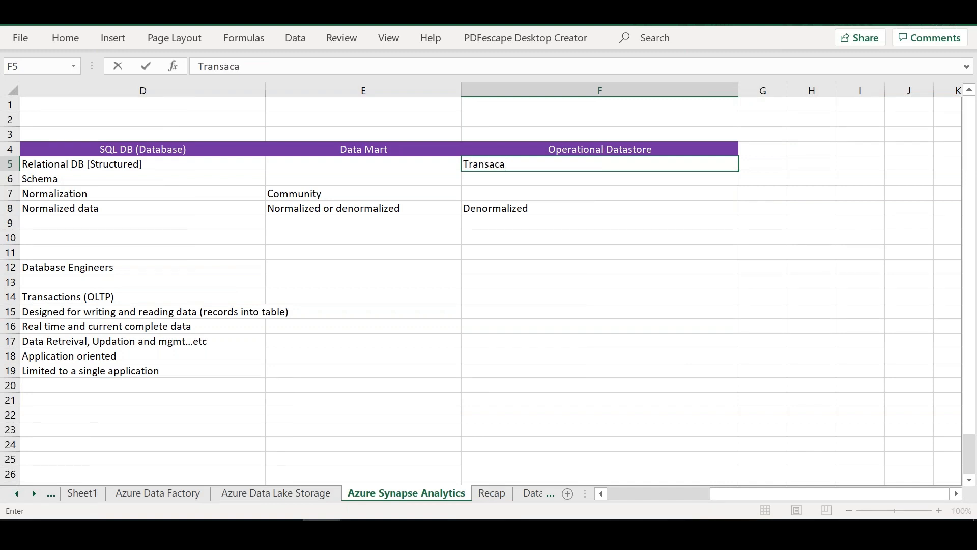
pyautogui.write('tion al data')
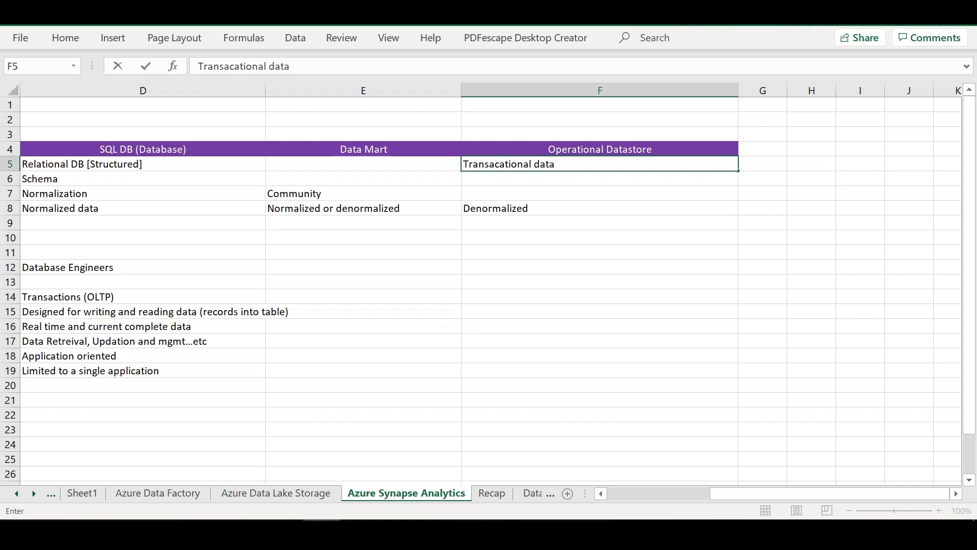
pyautogui.press('Return')
# Step: Enter "With connections from mutliple apps or data sources" in F6 under Operational Datastore
pyautogui.write('With on')
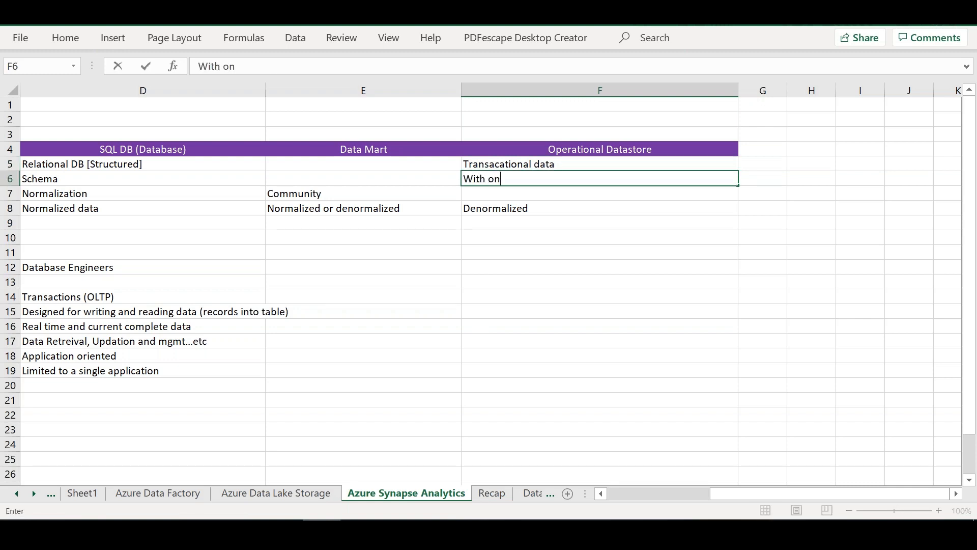
pyautogui.press('BackSpace')
pyautogui.press('BackSpace')
pyautogui.write('connections ')
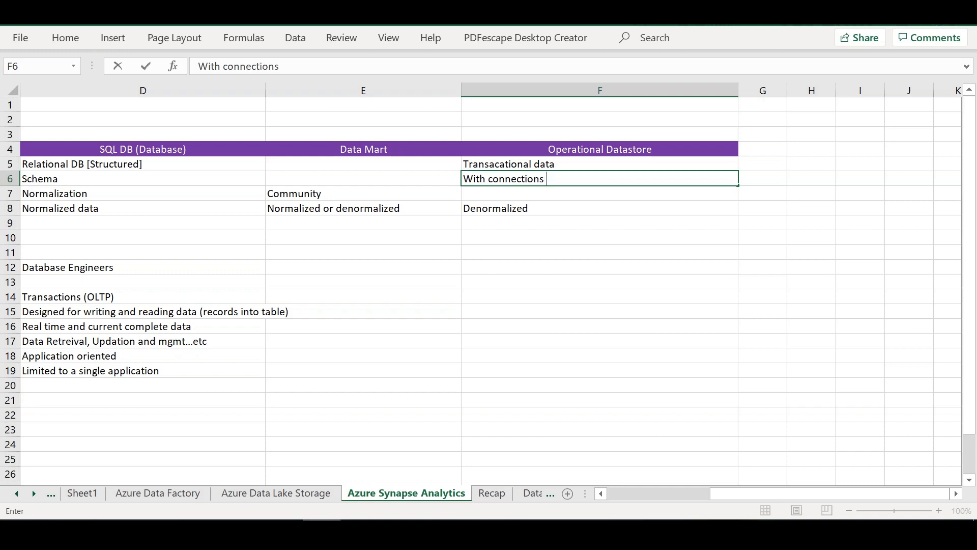
pyautogui.write('from mutliple sources')
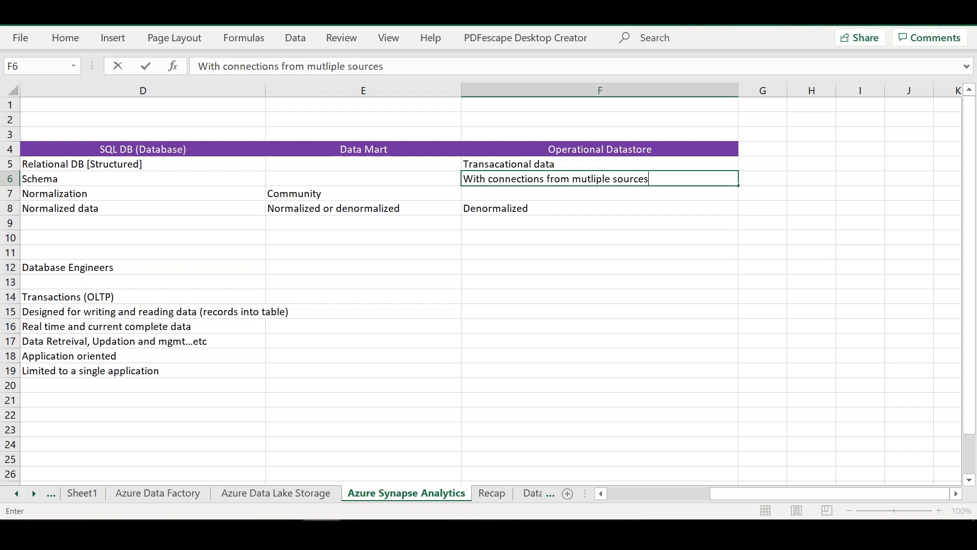
pyautogui.click(615, 178)
pyautogui.write('apps')
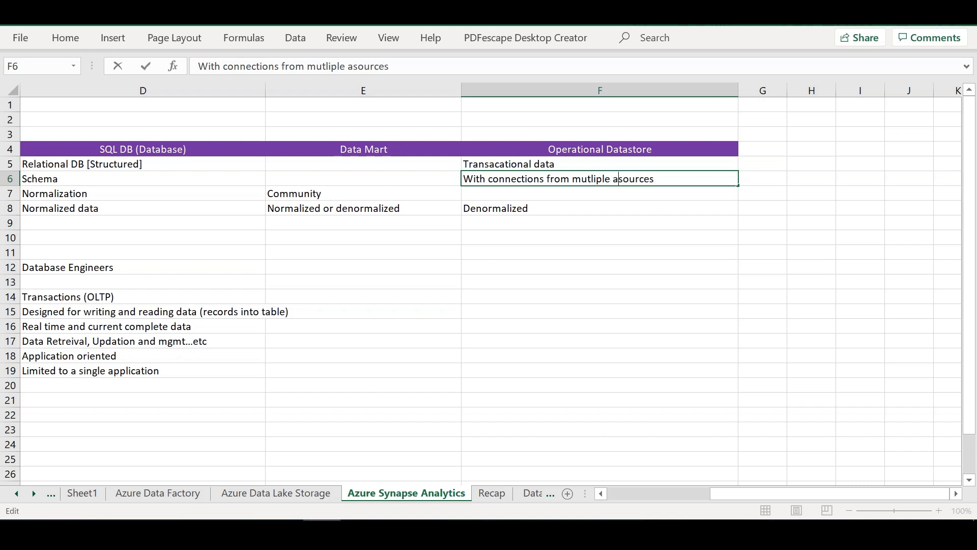
pyautogui.write(' or data')
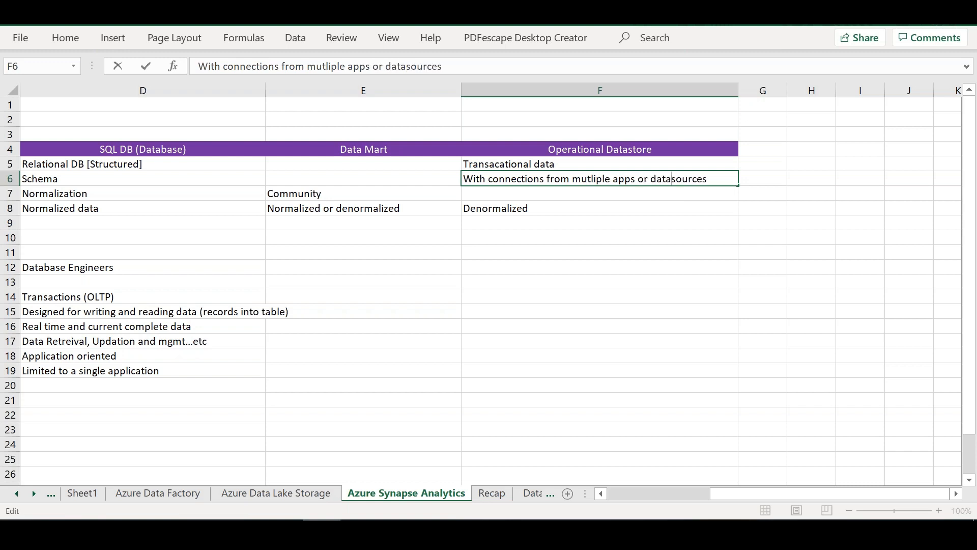
pyautogui.click(528, 252)
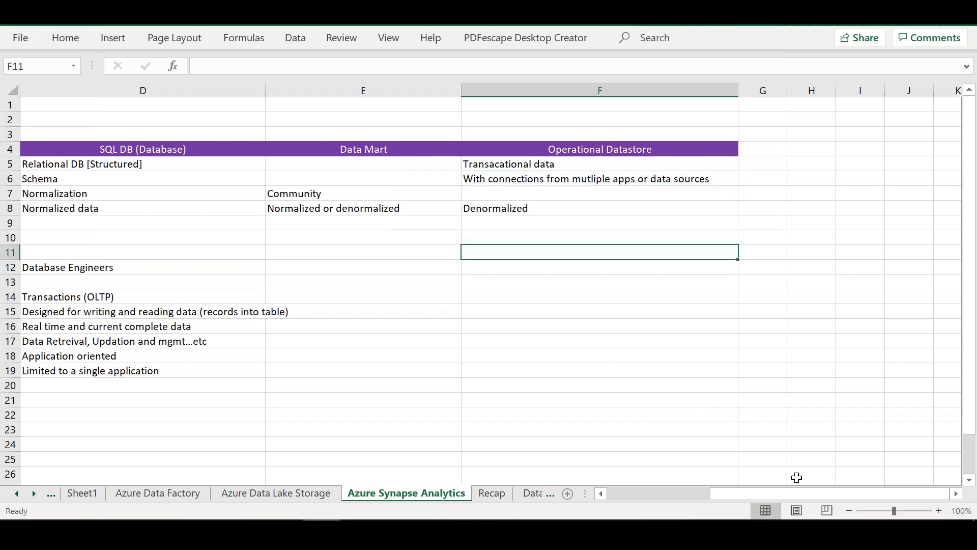
# Step: Enter "Performance sensitive" in D20 under SQL DB (Database)
pyautogui.moveTo(758, 496); pyautogui.dragTo(672, 493)
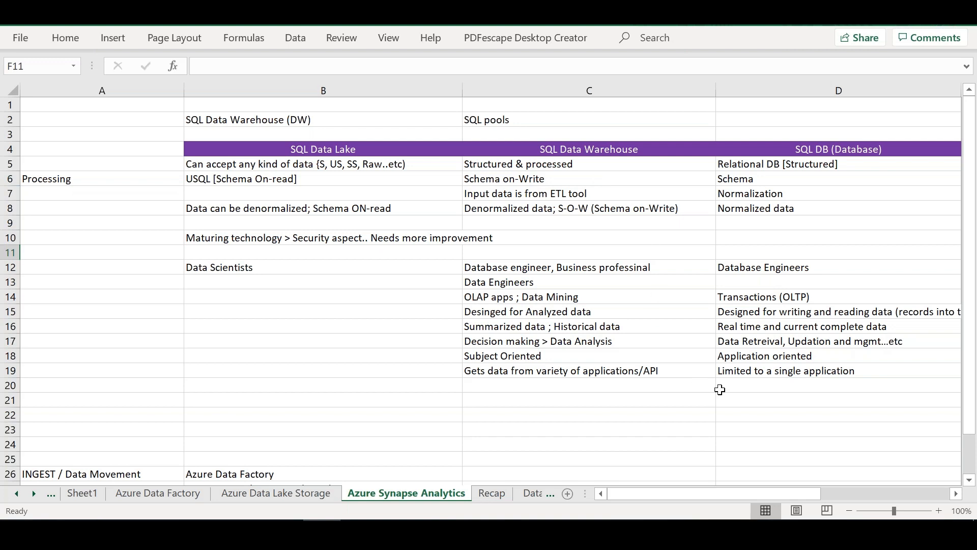
pyautogui.click(746, 385)
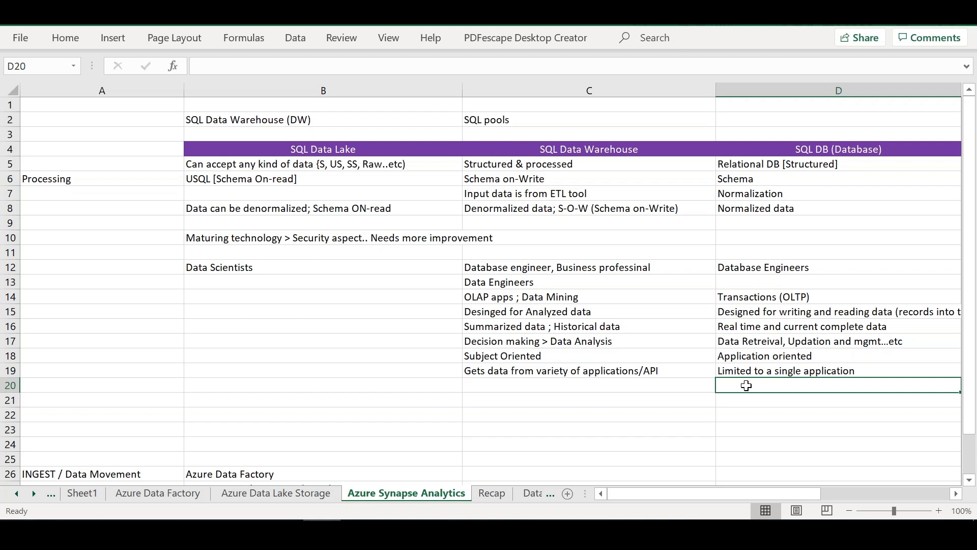
pyautogui.write('Performance sensistiv')
pyautogui.press('BackSpace')
pyautogui.press('BackSpace')
pyautogui.press('BackSpace')
pyautogui.press('BackSpace')
pyautogui.write('tive')
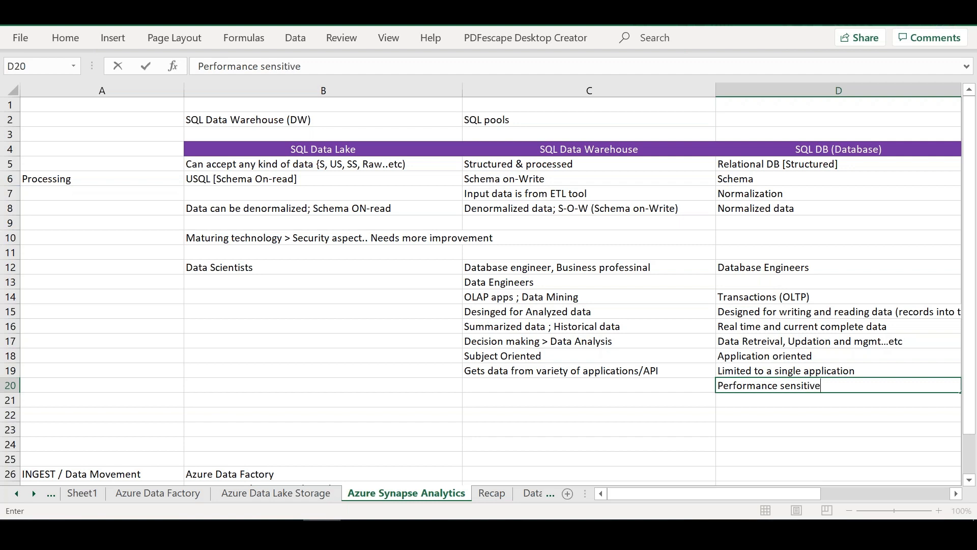
# Step: Enter "Performance relaxed" in C20 under SQL Data Warehouse
pyautogui.click(658, 385)
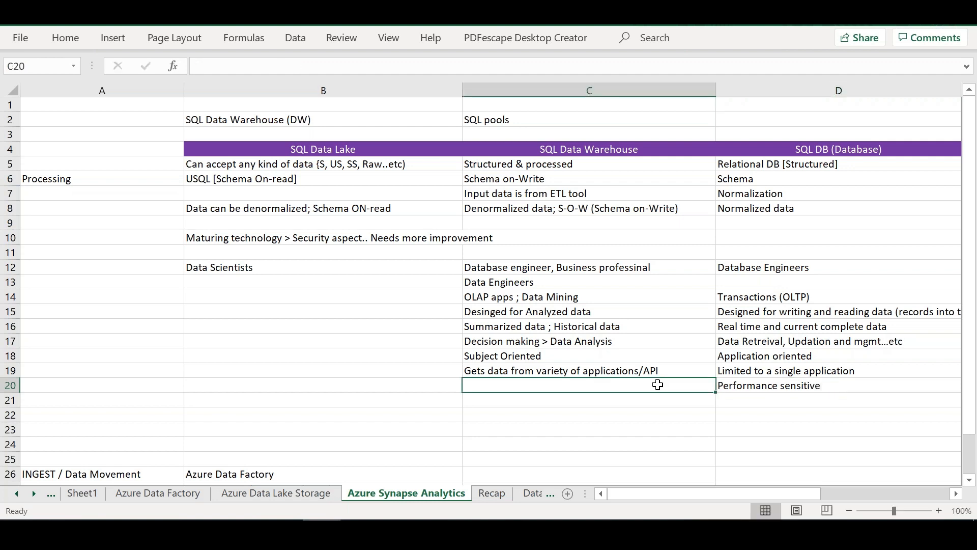
pyautogui.write('P')
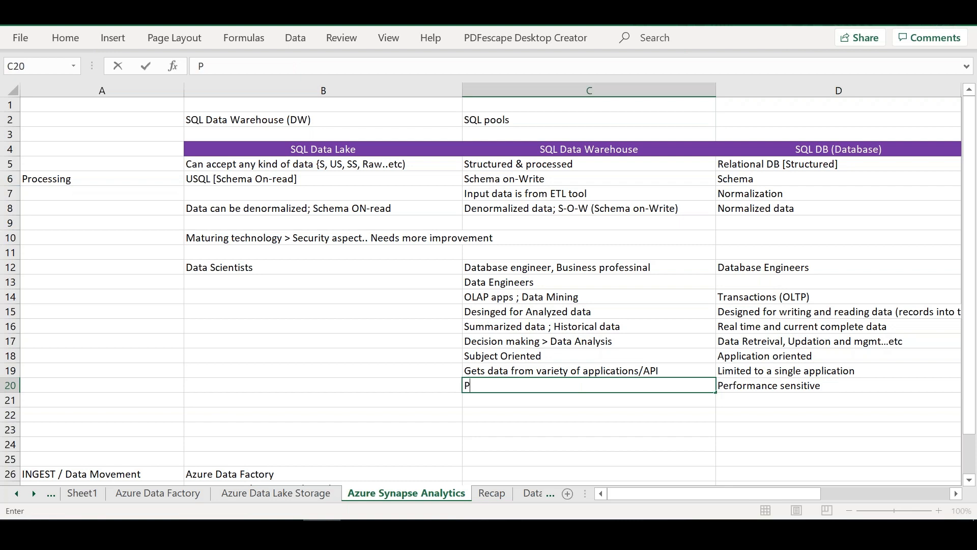
pyautogui.write('erformanc')
pyautogui.press('BackSpace')
pyautogui.press('BackSpace')
pyautogui.press('BackSpace')
pyautogui.press('BackSpace')
pyautogui.press('BackSpace')
pyautogui.press('BackSpace')
pyautogui.press('BackSpace')
pyautogui.write('rformance relaze')
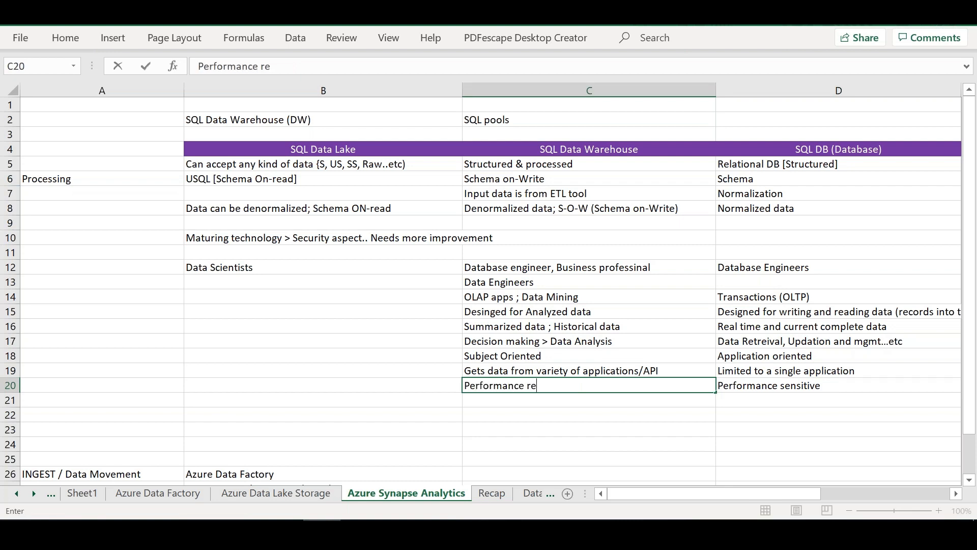
pyautogui.press('BackSpace')
pyautogui.press('BackSpace')
pyautogui.write('xed')
pyautogui.press('Return')
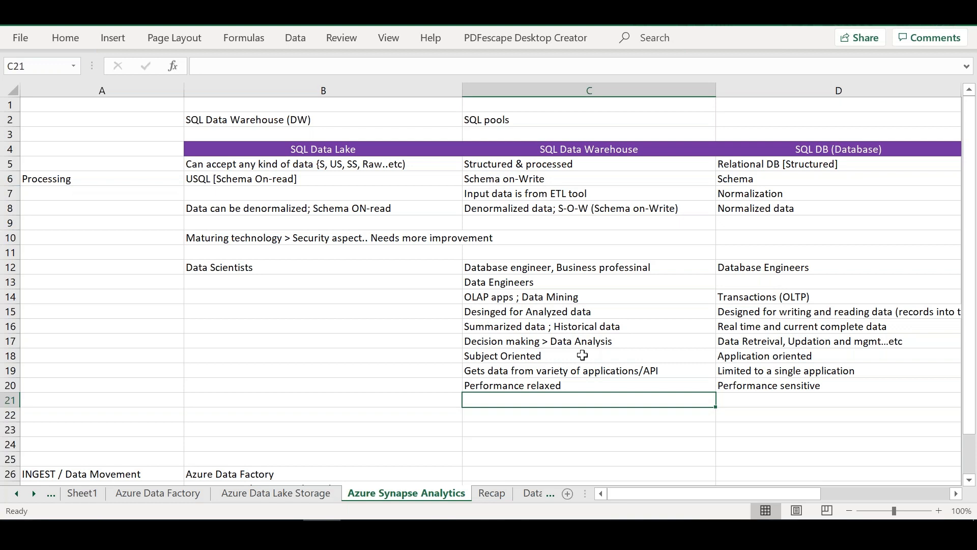
# Step: Enter "Large volumes accessed at a time" in C21 under SQL Data Warehouse
pyautogui.write('Lag')
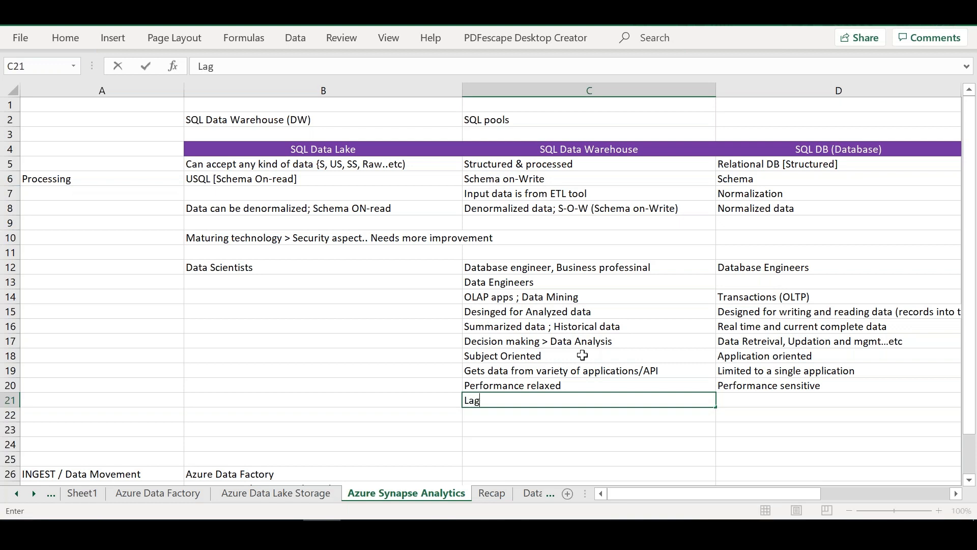
pyautogui.press('BackSpace')
pyautogui.write('rge volumes')
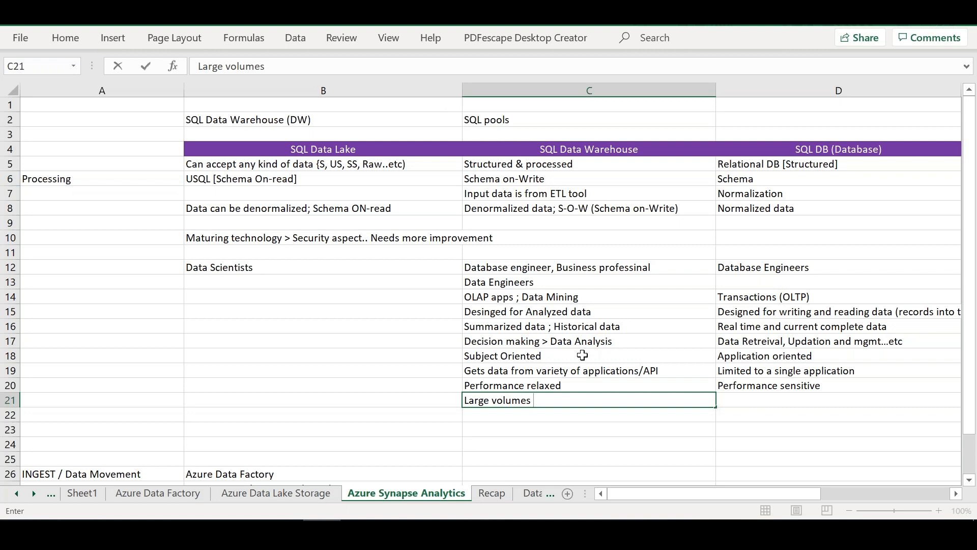
pyautogui.write('accessed at a time ')
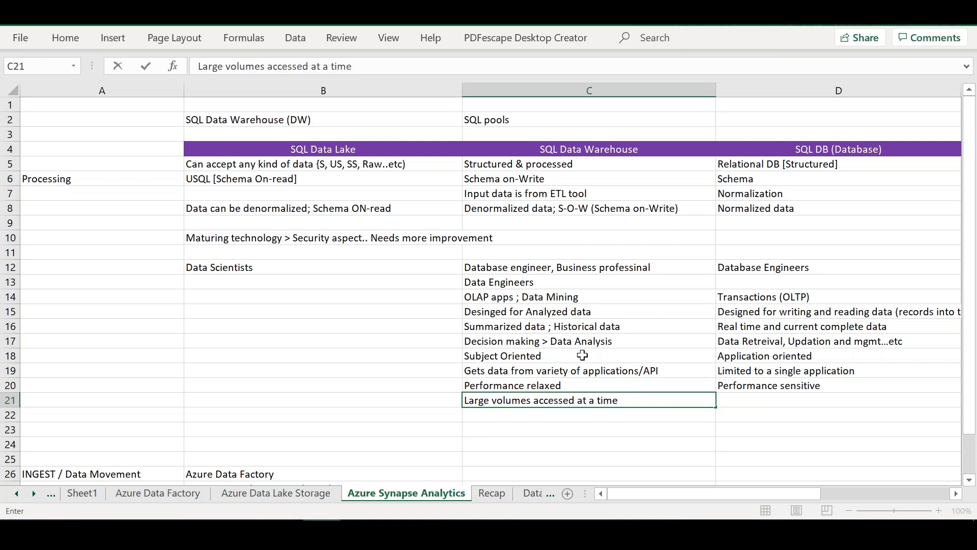
pyautogui.write('[mill')
pyautogui.press('BackSpace')
pyautogui.press('BackSpace')
pyautogui.press('BackSpace')
pyautogui.press('BackSpace')
pyautogui.press('BackSpace')
pyautogui.press('BackSpace')
# Step: Enter "Few records accessed at a time" in D21 under SQL DB (Database)
pyautogui.press('Tab')
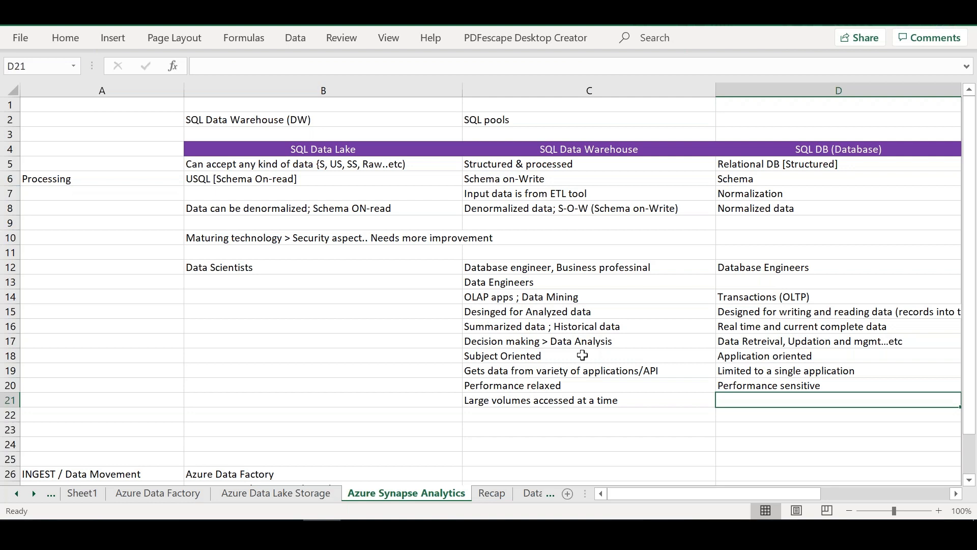
pyautogui.write('Few reco')
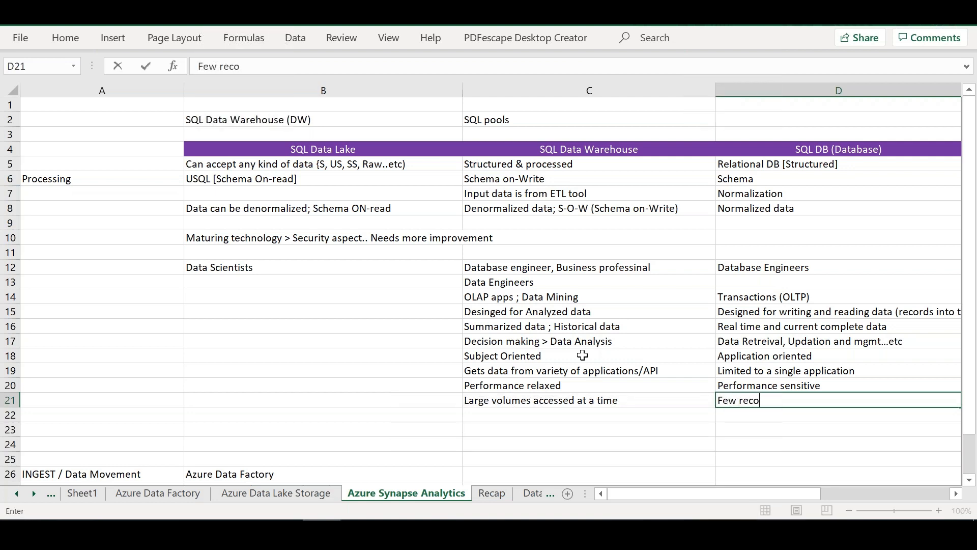
pyautogui.write('rds accessed')
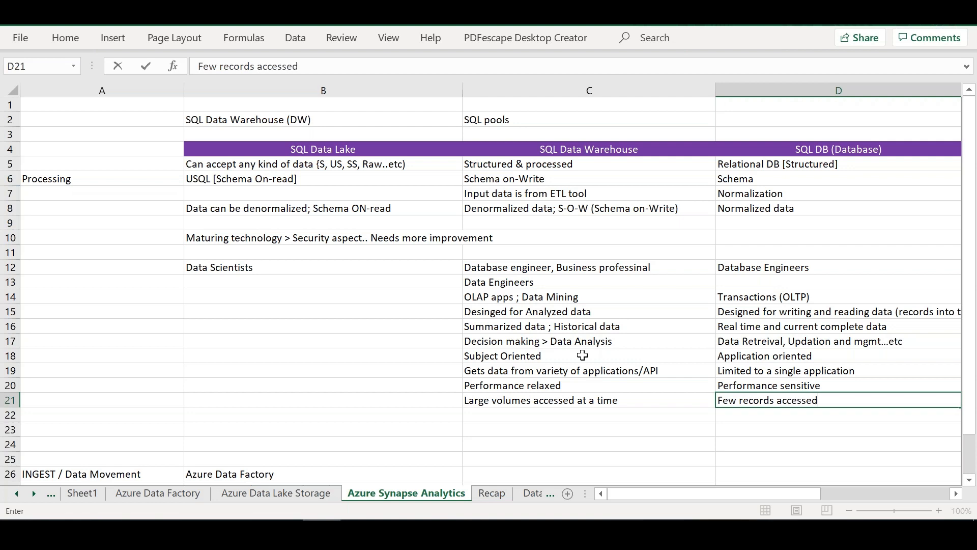
pyautogui.write(' at a time')
pyautogui.press('Return')
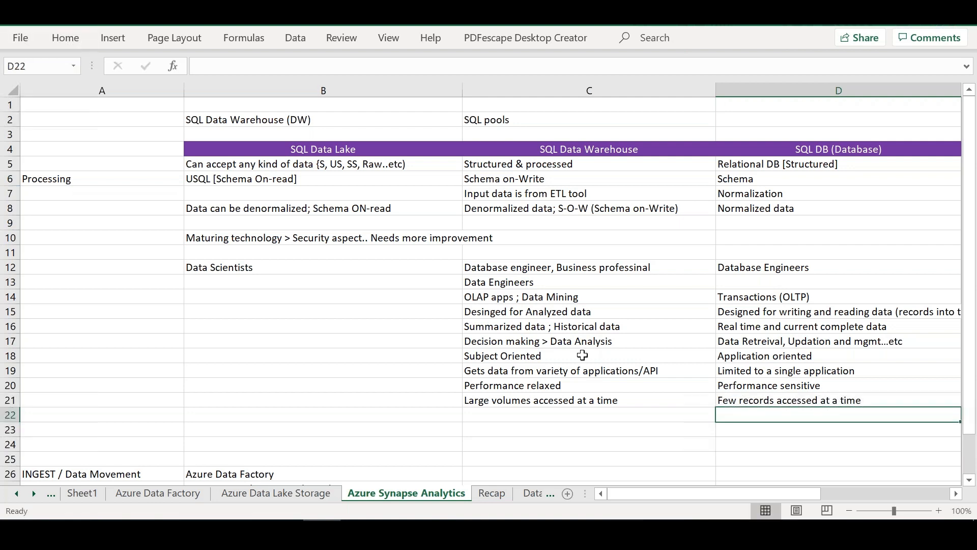
# Step: Review the SQL DB (Database) and SQL Data Warehouse notes and the Azure services listed from row 26 down
pyautogui.press('Left')
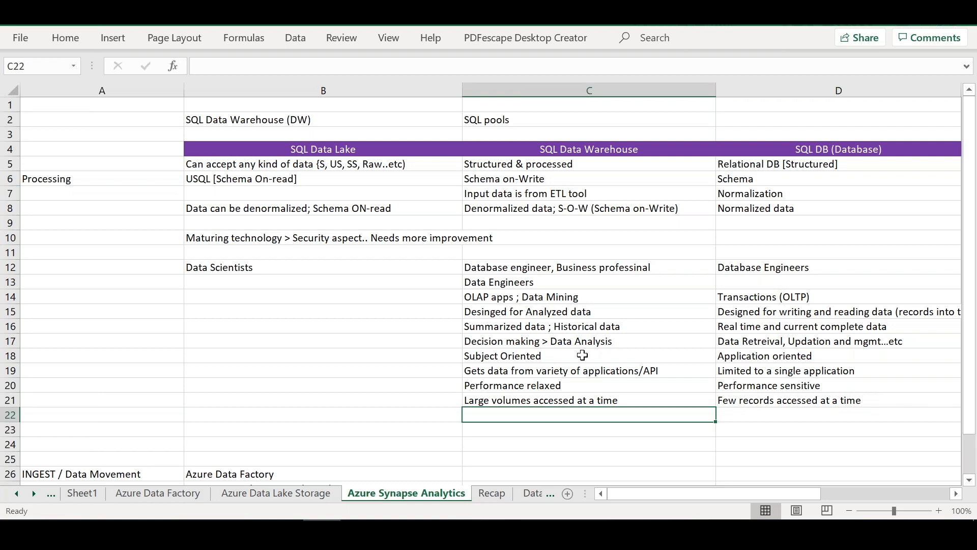
pyautogui.press('Up')
pyautogui.press('Up')
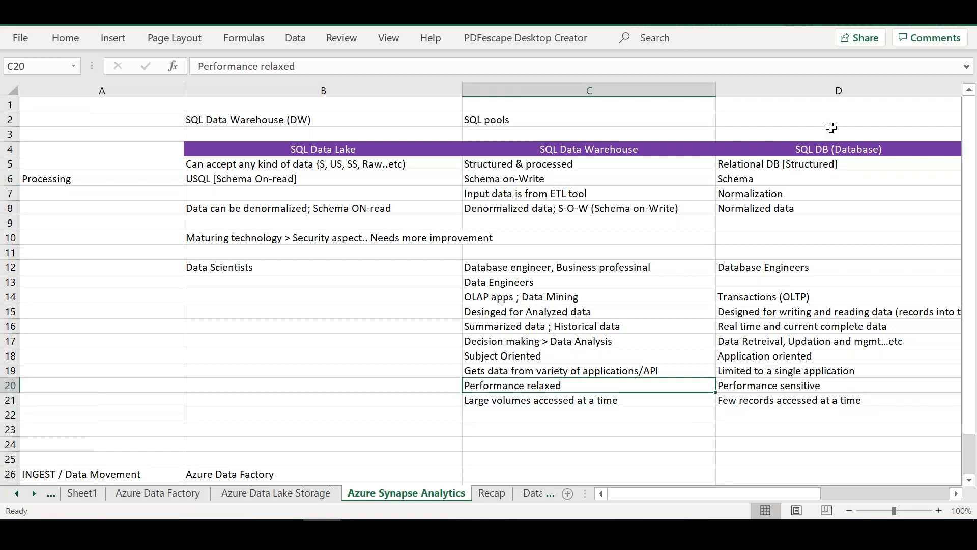
pyautogui.moveTo(831, 147); pyautogui.dragTo(840, 446)
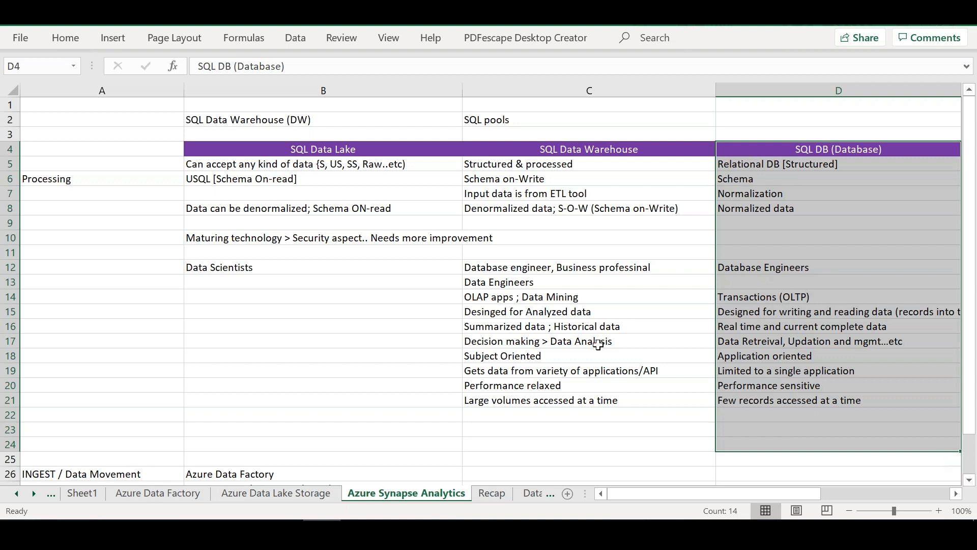
pyautogui.click(597, 328)
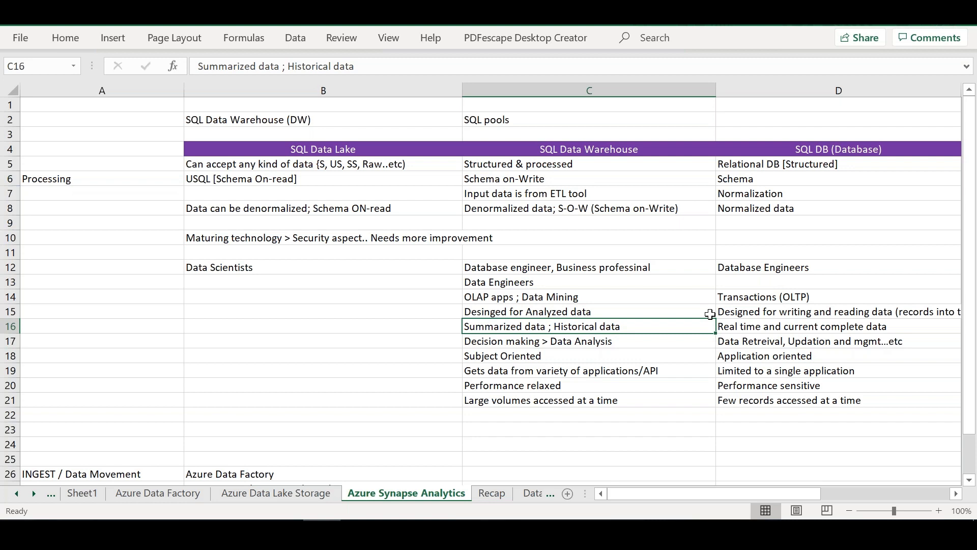
pyautogui.click(508, 426)
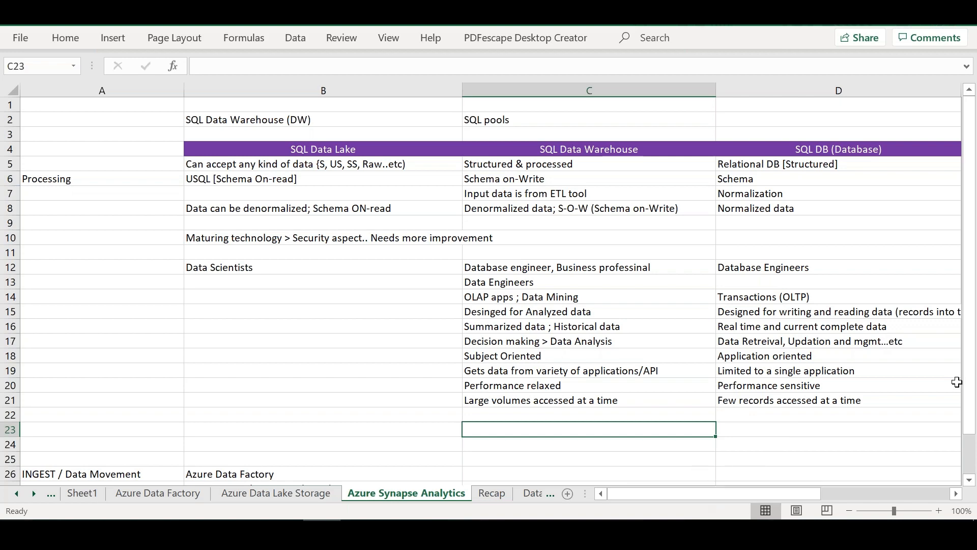
pyautogui.moveTo(968, 382); pyautogui.dragTo(975, 482)
pyautogui.click(324, 461)
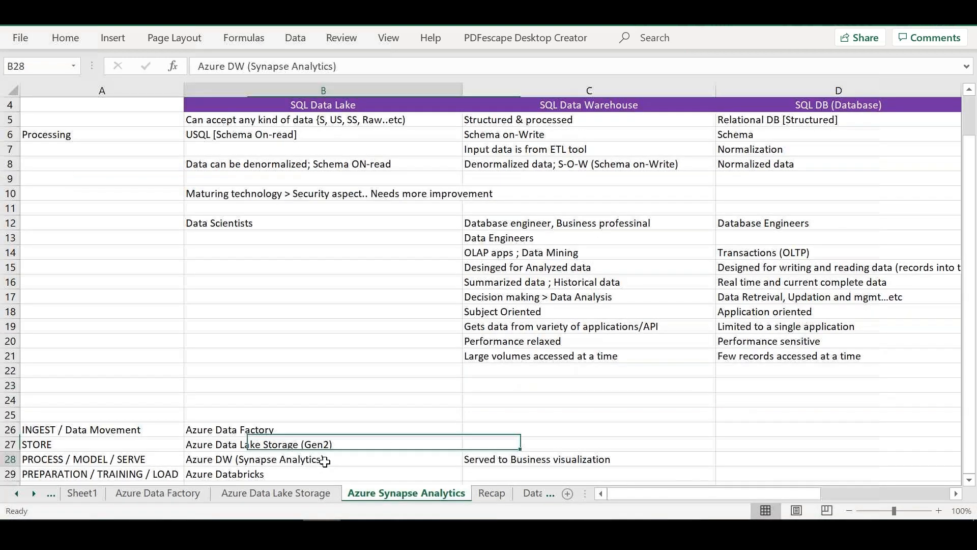
pyautogui.moveTo(638, 106); pyautogui.dragTo(589, 294)
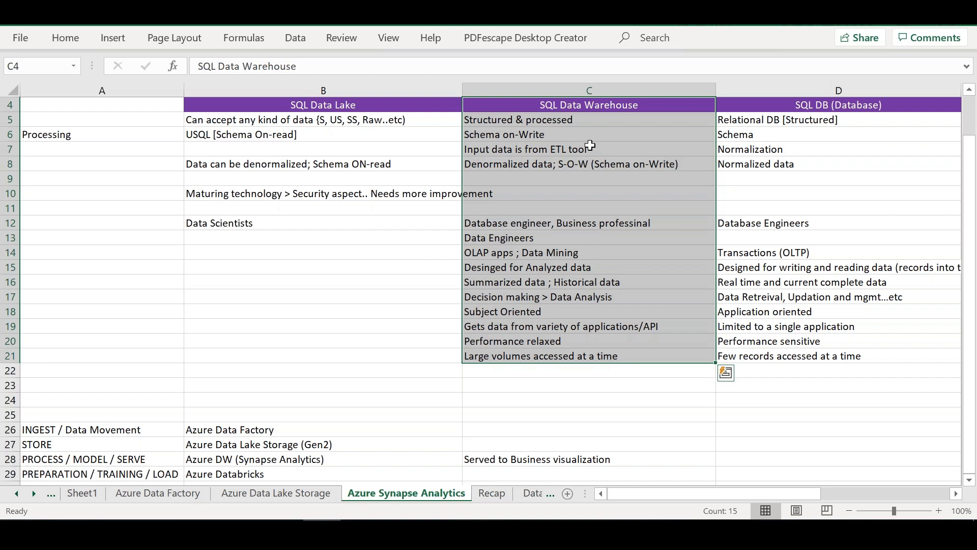
# Step: Switch to the Edge browser and open the Azure portal at portal.azure.com
pyautogui.hotkey('alt', 'Tab')
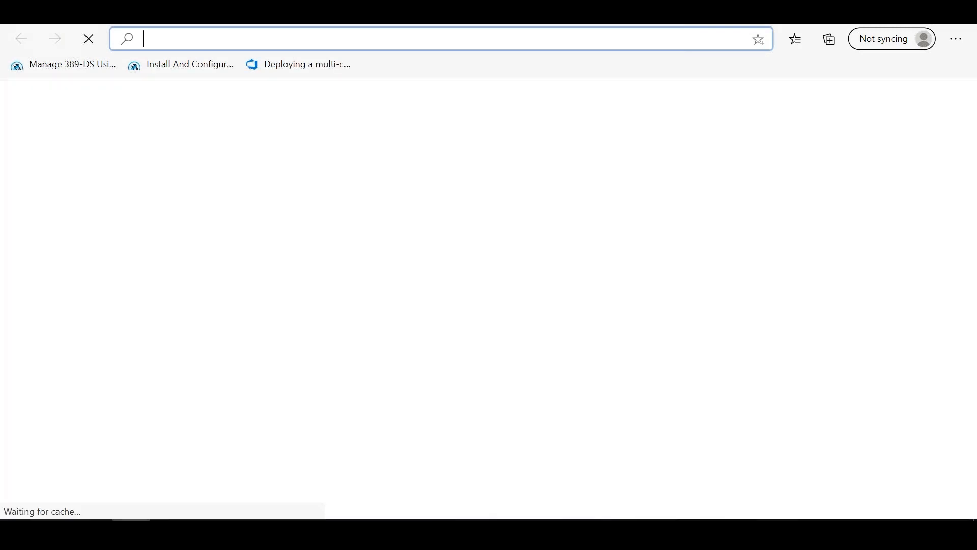
pyautogui.write('portal.azure.com')
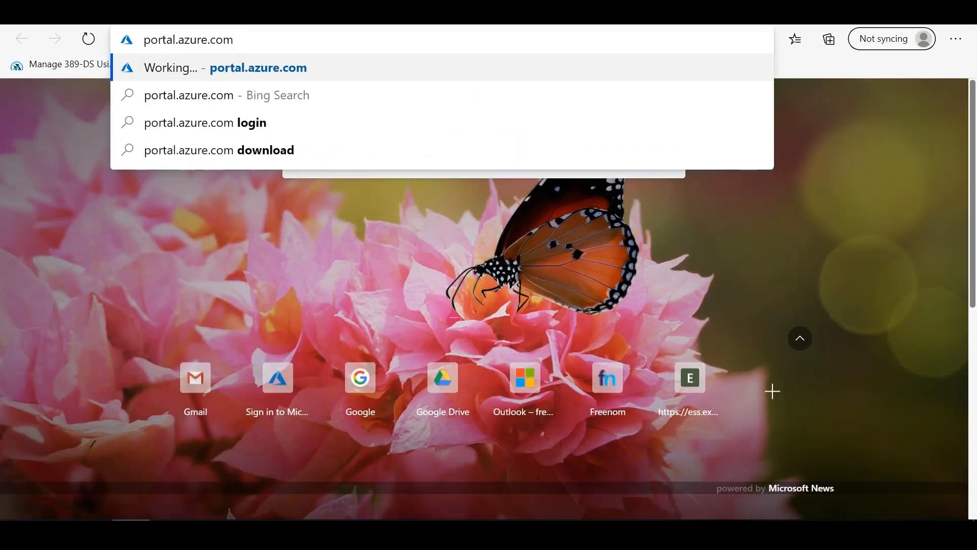
pyautogui.press('Return')
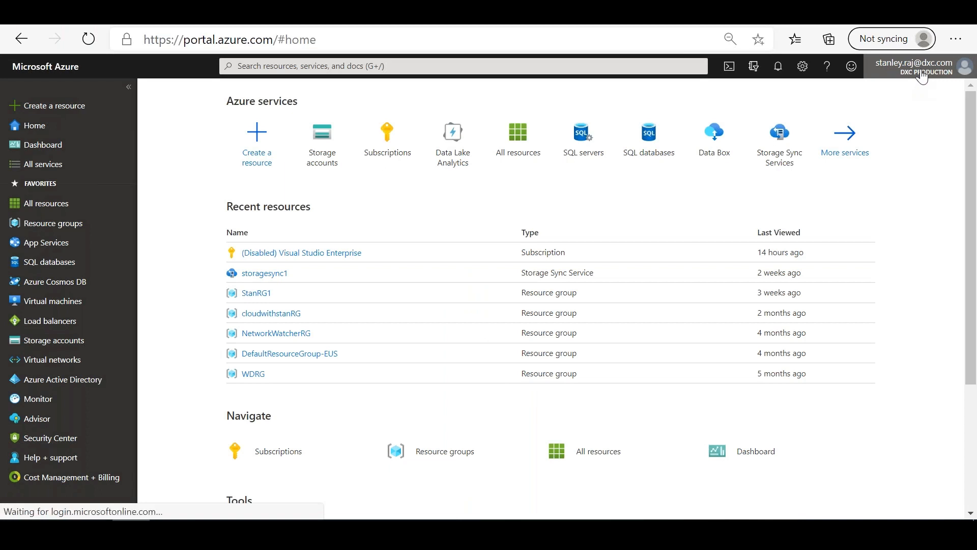
# Step: Sign out of the current Azure account and choose a different saved account, signing out of the one already signed in
pyautogui.click(922, 74)
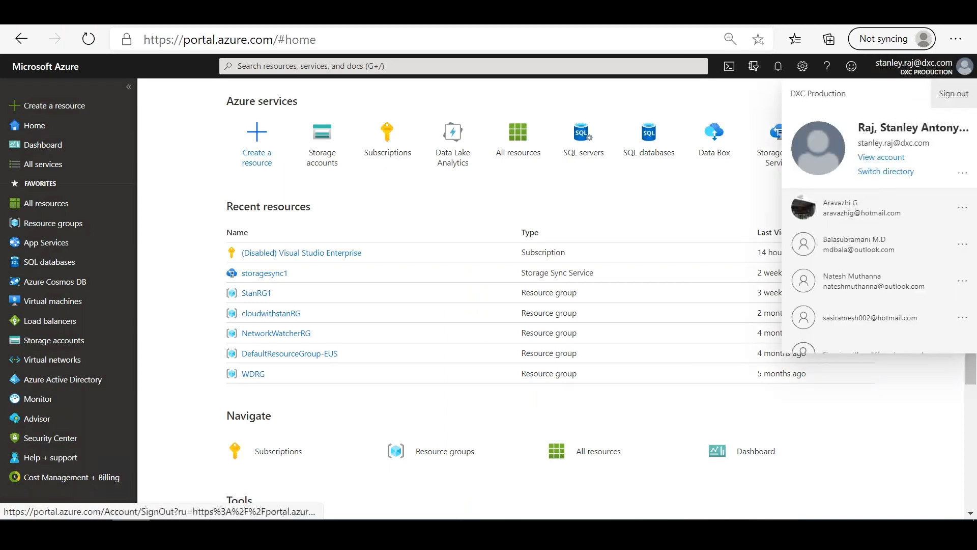
pyautogui.click(953, 93)
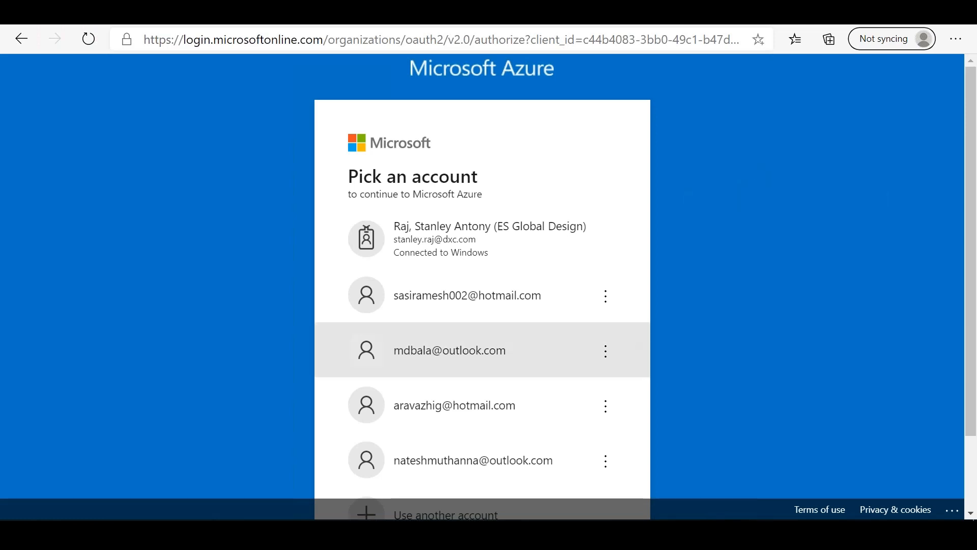
pyautogui.click(468, 296)
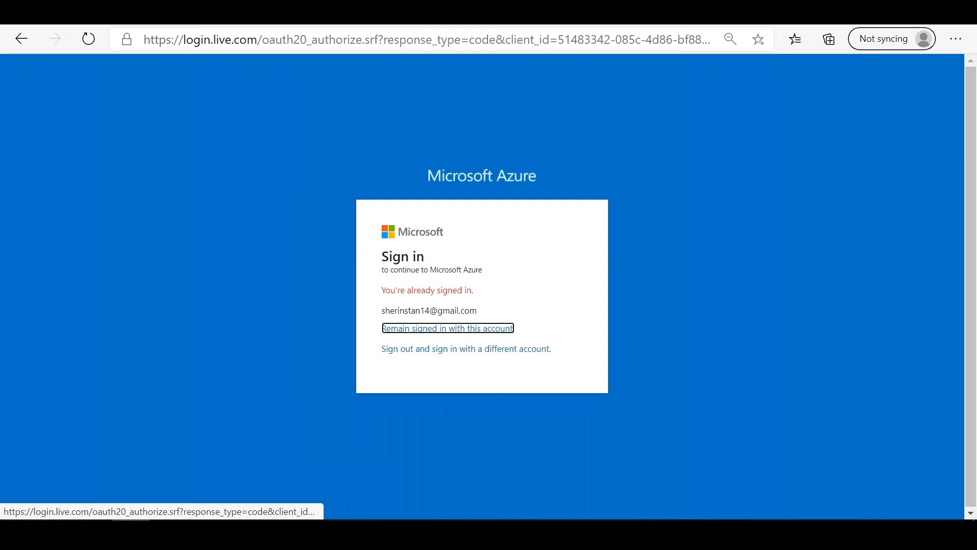
pyautogui.click(441, 349)
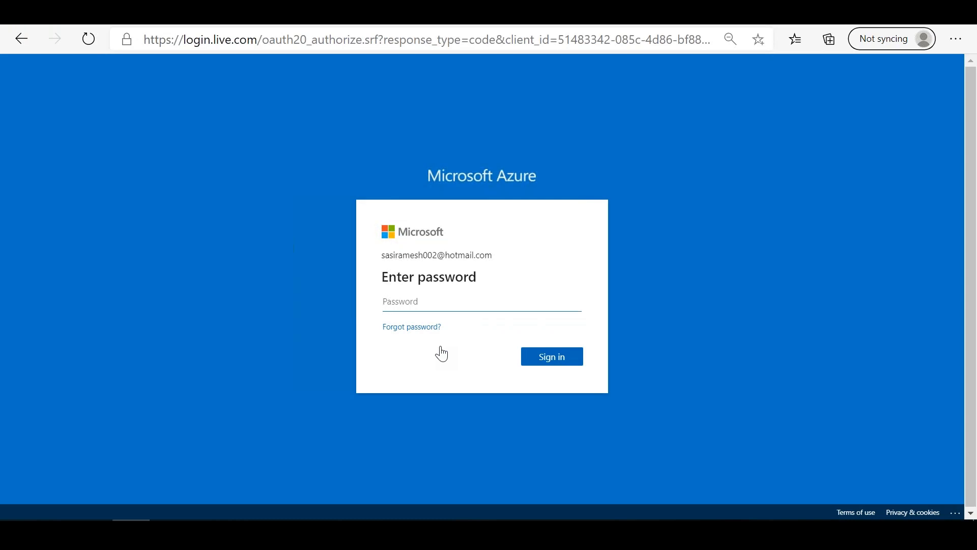
# Step: Sign in to Azure with the account password and decline to stay signed in
pyautogui.click(451, 301)
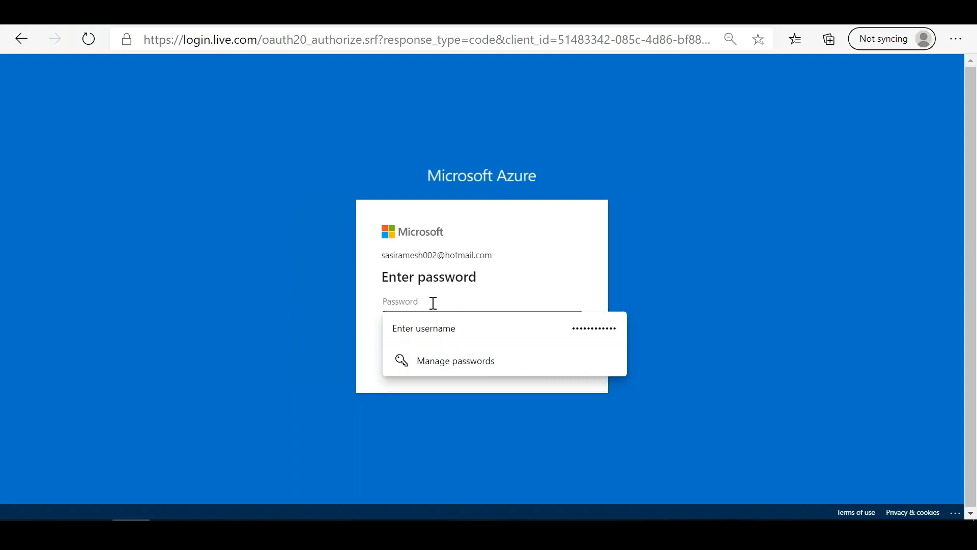
pyautogui.write('•')
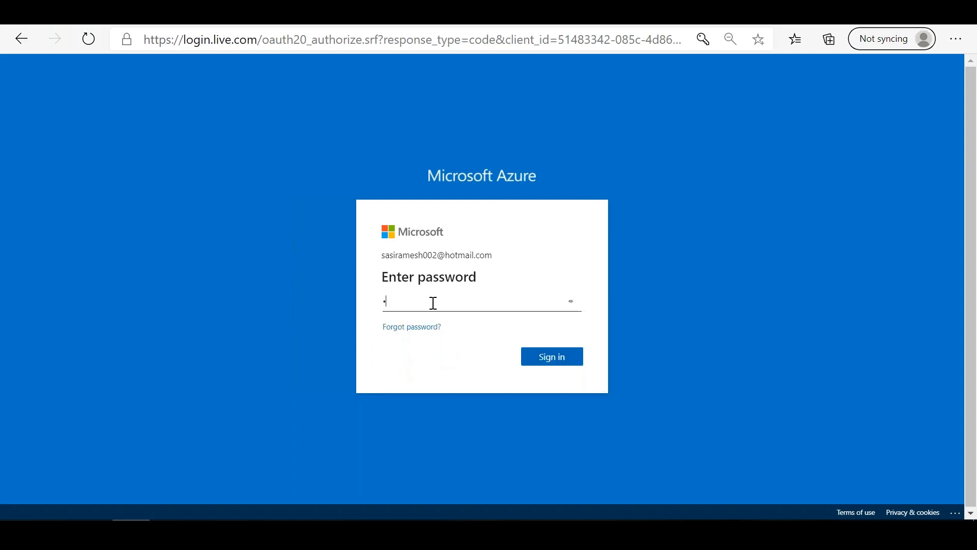
pyautogui.write('••••••••••')
pyautogui.click(545, 361)
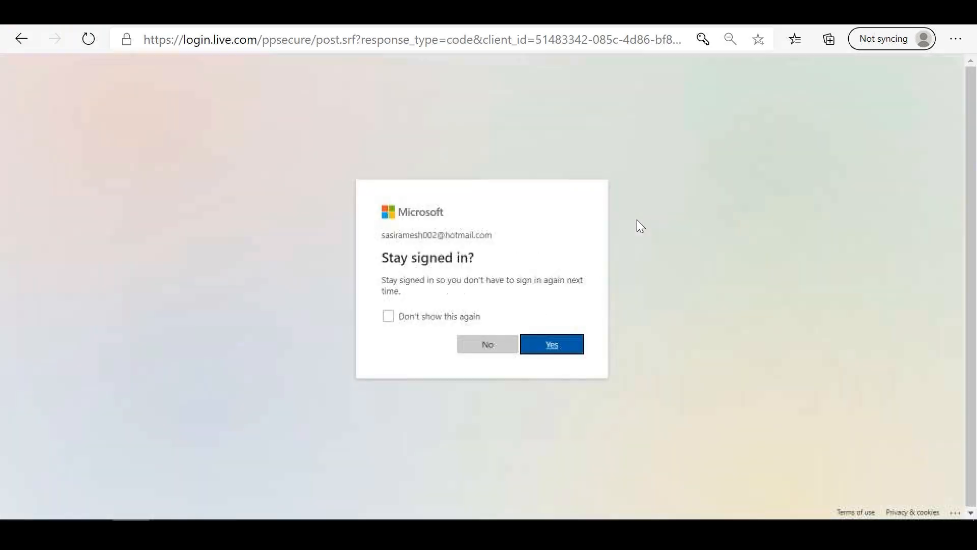
pyautogui.click(488, 344)
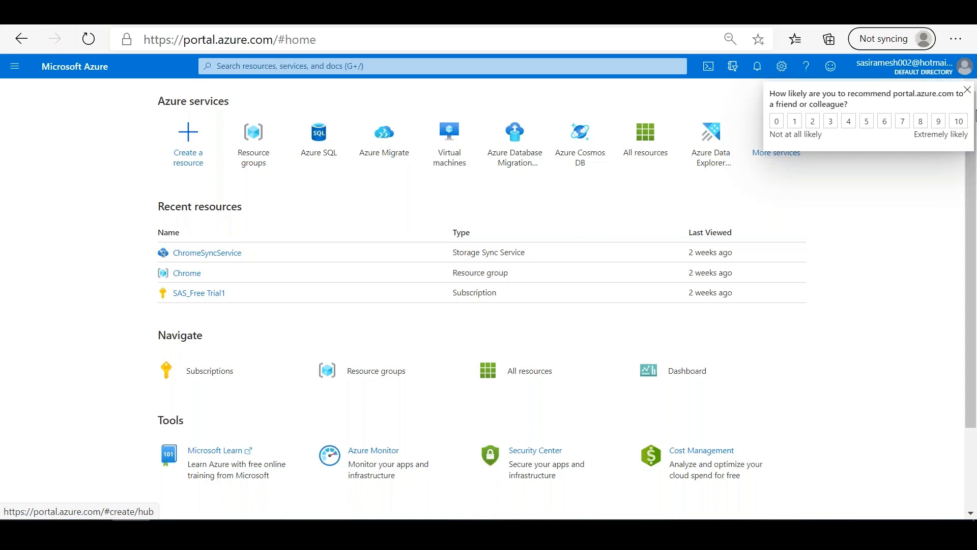
# Step: Dismiss the portal's recommendation survey and check the notifications
pyautogui.click(966, 90)
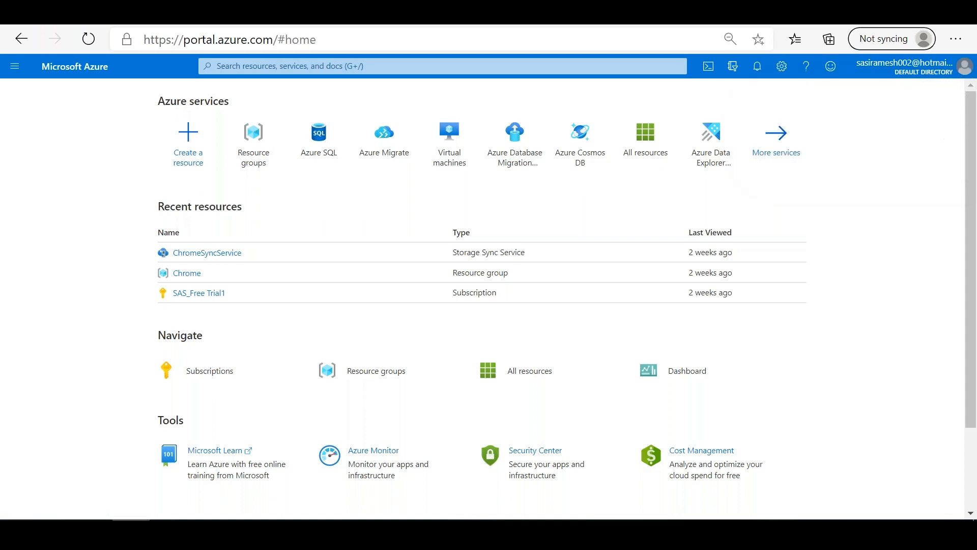
pyautogui.click(756, 75)
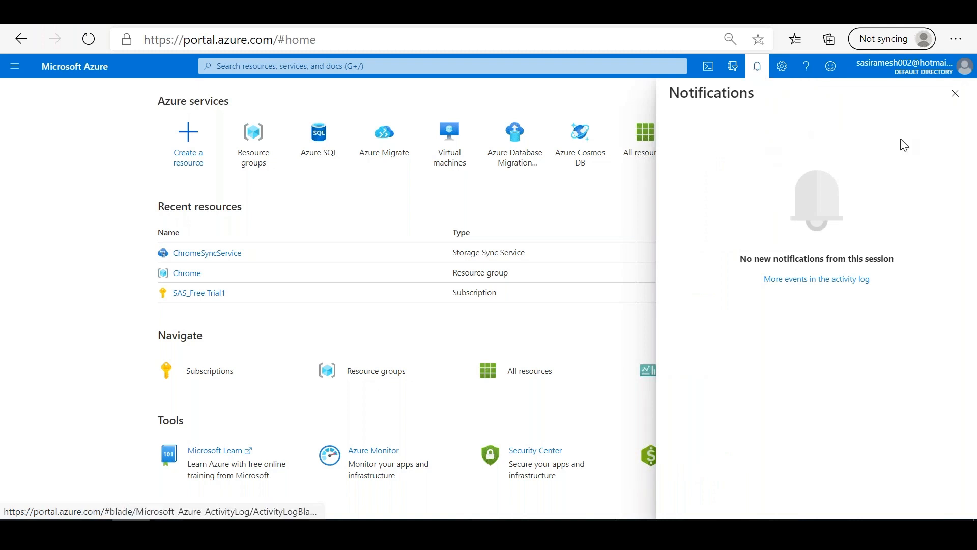
pyautogui.click(955, 94)
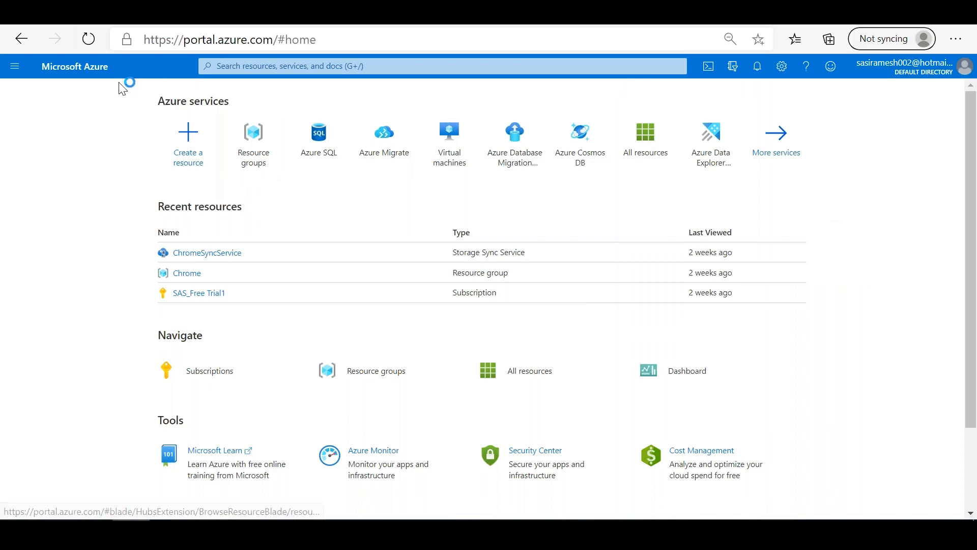
# Step: Search the Azure portal for "Azure data lake"
pyautogui.click(14, 67)
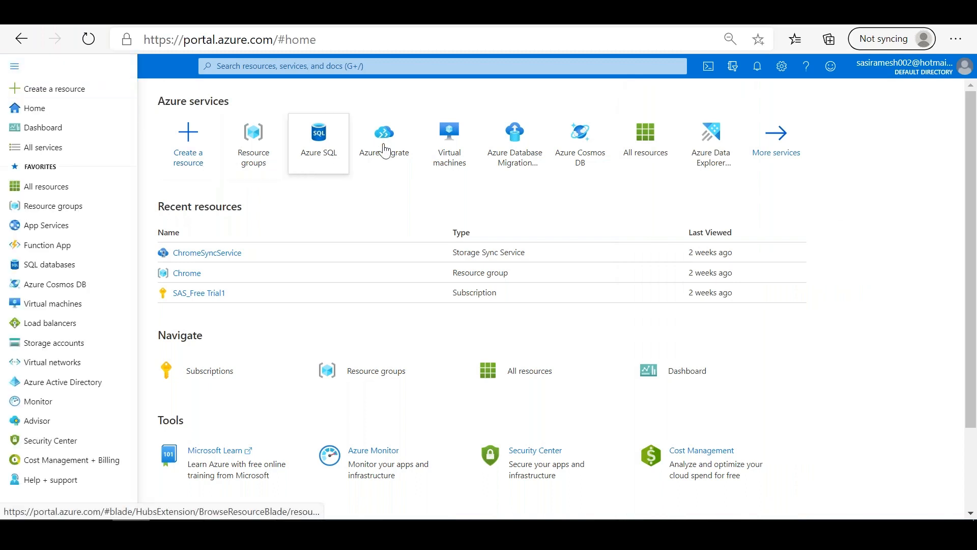
pyautogui.click(285, 67)
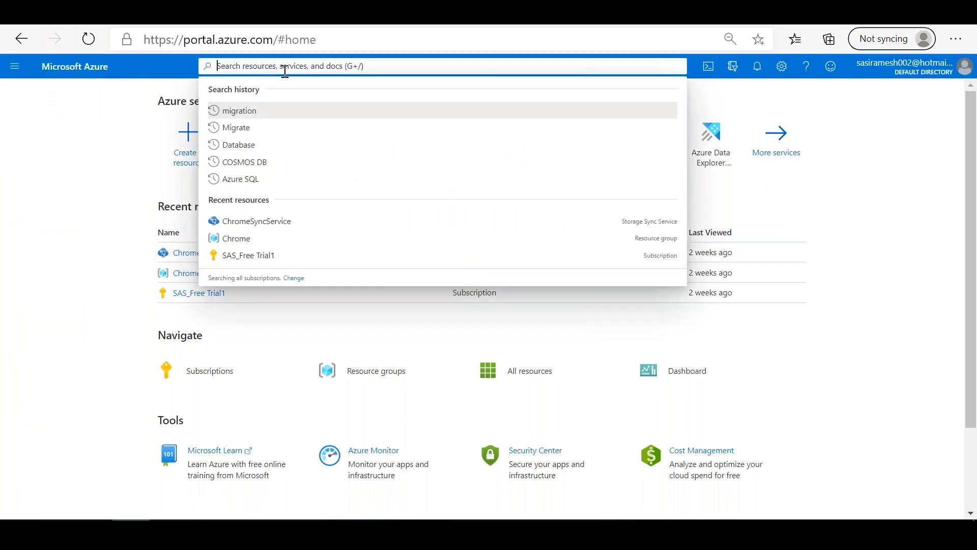
pyautogui.write('Azure data lake')
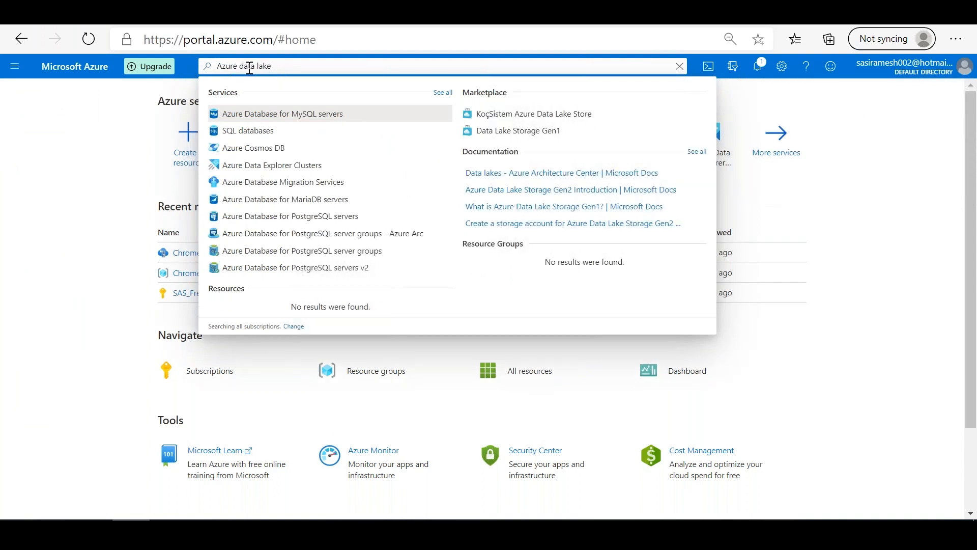
# Step: Search the portal for "Storage account" instead and open the Storage accounts service
pyautogui.doubleClick(217, 67)
pyautogui.hotkey('ctrl', 'a')
pyautogui.write('Storage account')
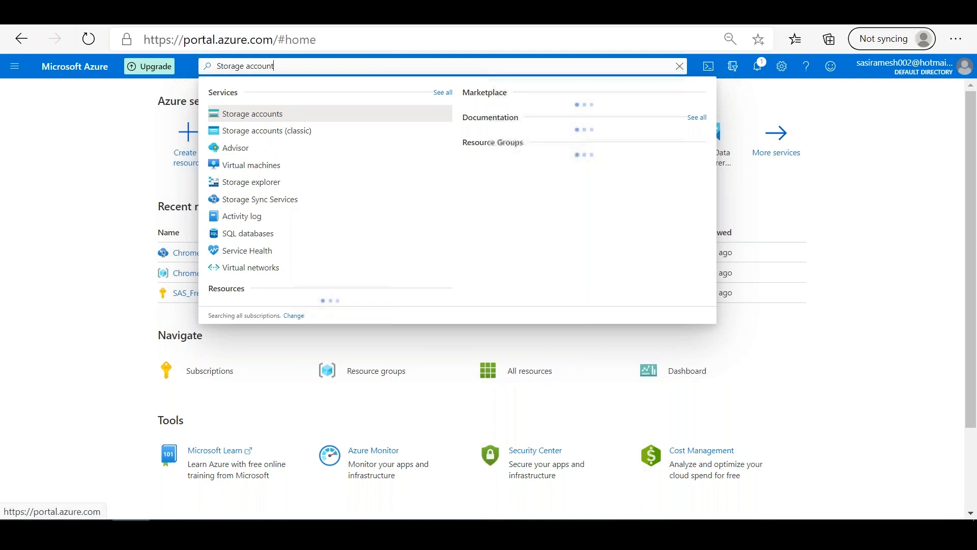
pyautogui.click(280, 113)
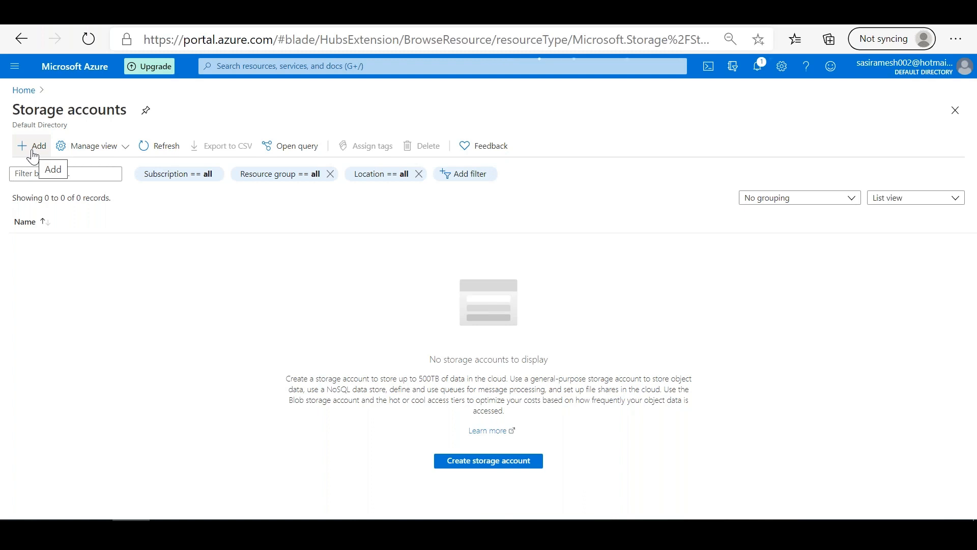
# Step: Start creating a new storage account and look through its Basics settings
pyautogui.click(32, 151)
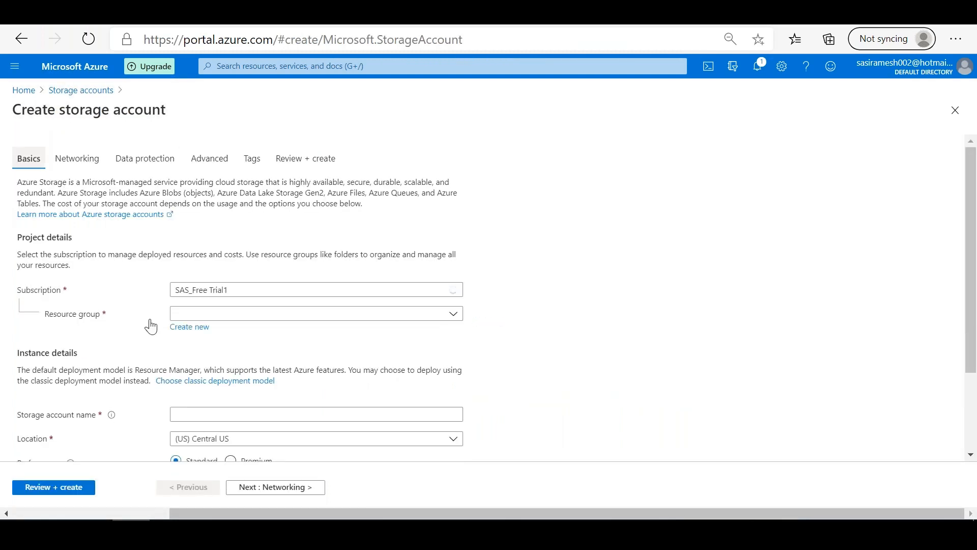
pyautogui.scroll(-3, 973, 224)
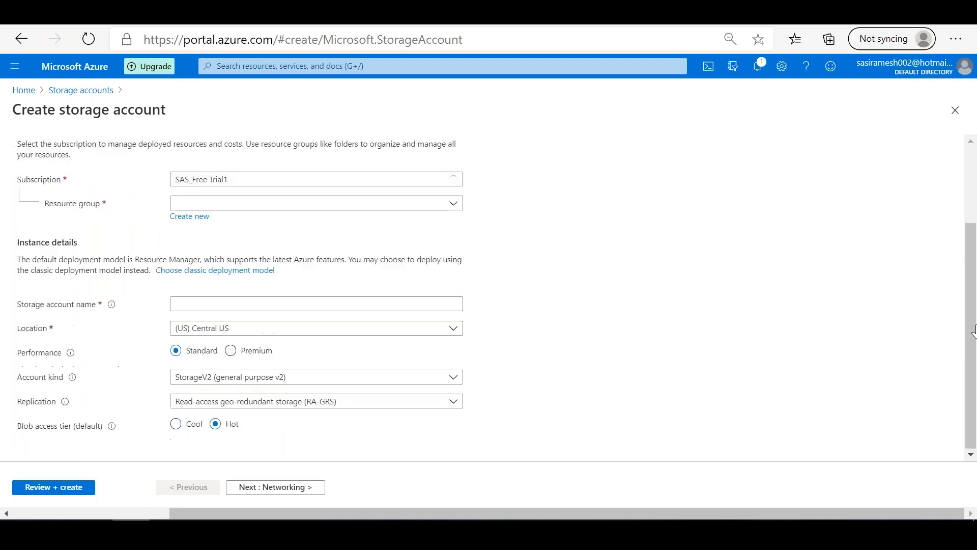
pyautogui.scroll(3, 972, 229)
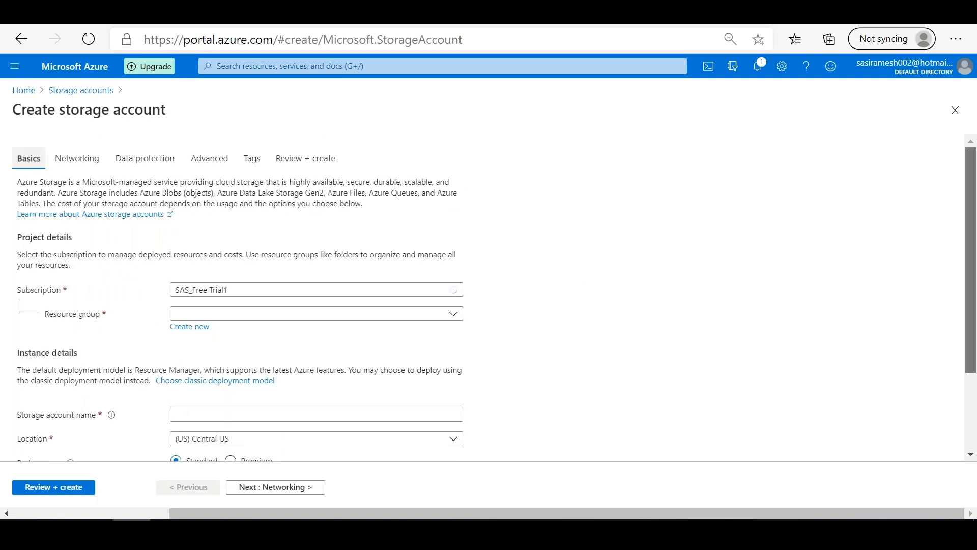
pyautogui.scroll(-3, 976, 332)
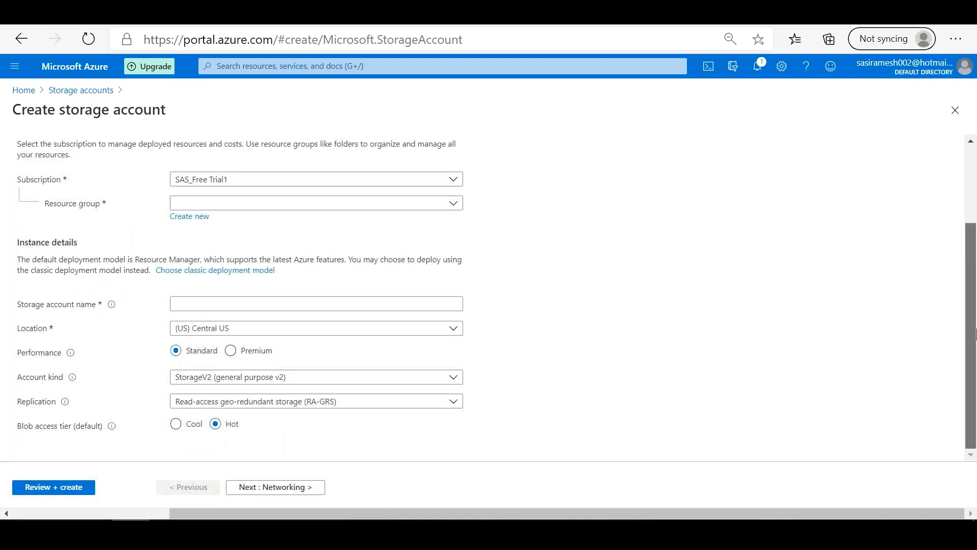
pyautogui.hotkey('alt', 'Tab')
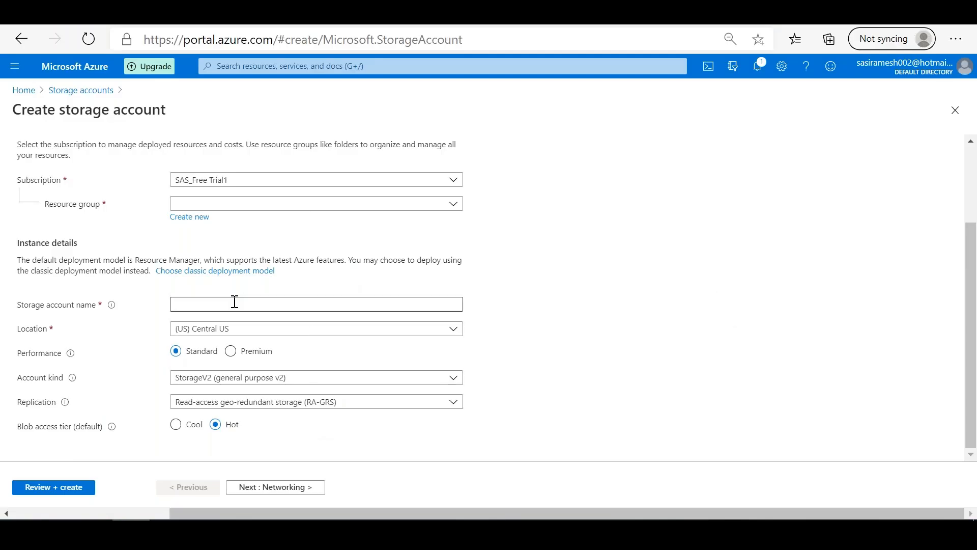
# Step: Assign the storage account to the existing Chrome resource group
pyautogui.click(233, 302)
pyautogui.click(225, 205)
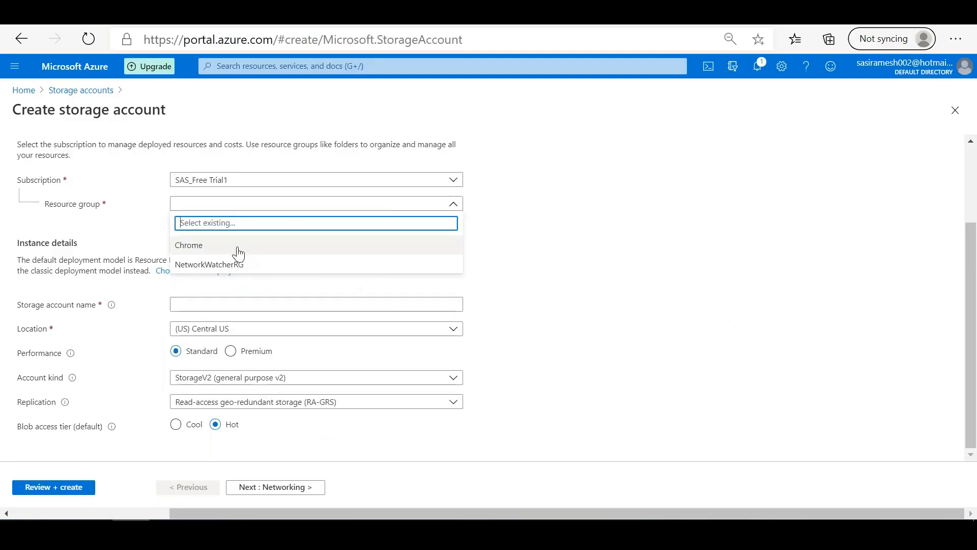
pyautogui.click(237, 250)
pyautogui.click(194, 302)
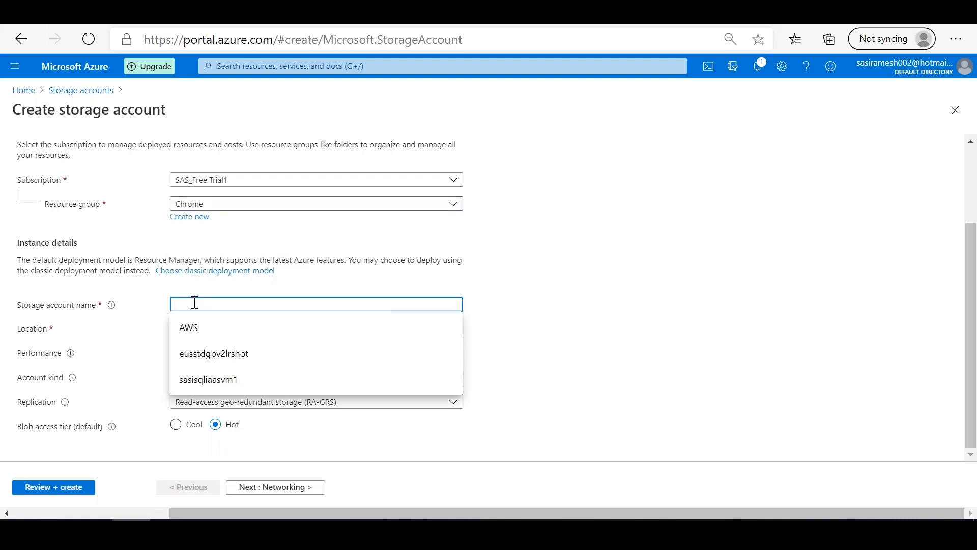
# Step: Create a new resource group named DATARG for the storage account
pyautogui.click(191, 217)
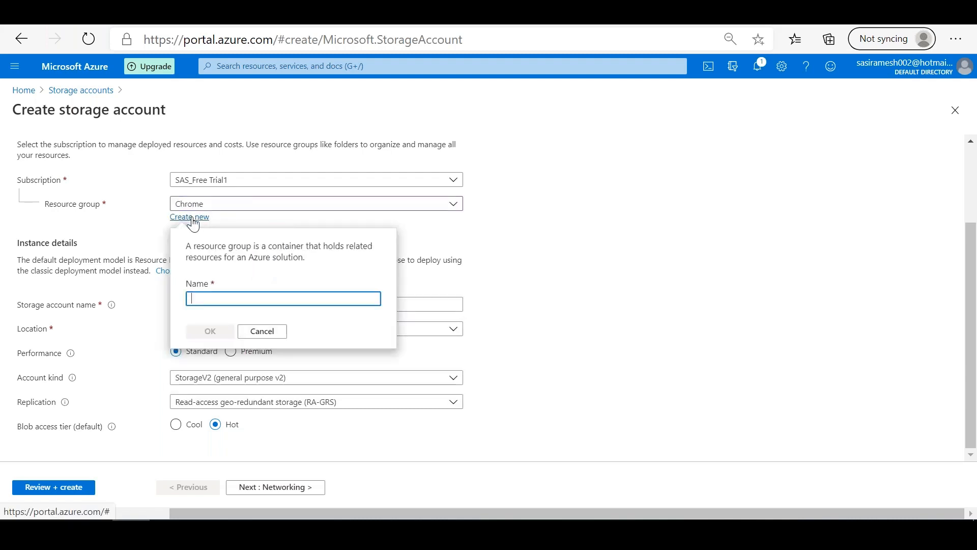
pyautogui.click(209, 294)
pyautogui.write('D')
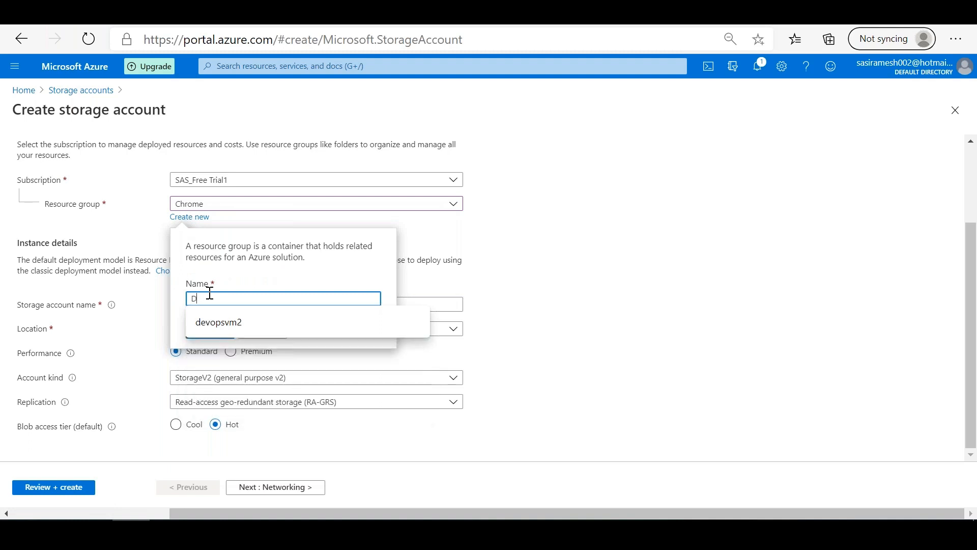
pyautogui.write('ATARG')
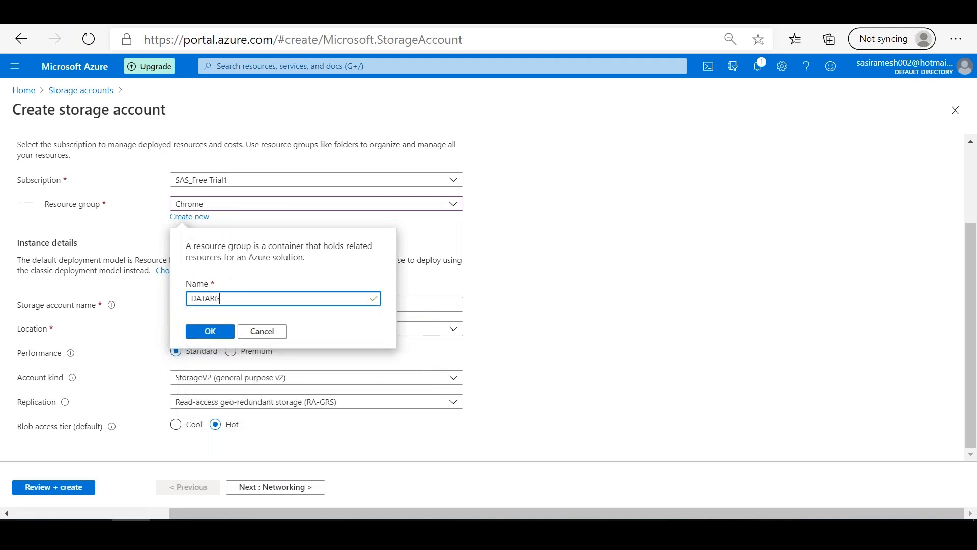
pyautogui.click(210, 330)
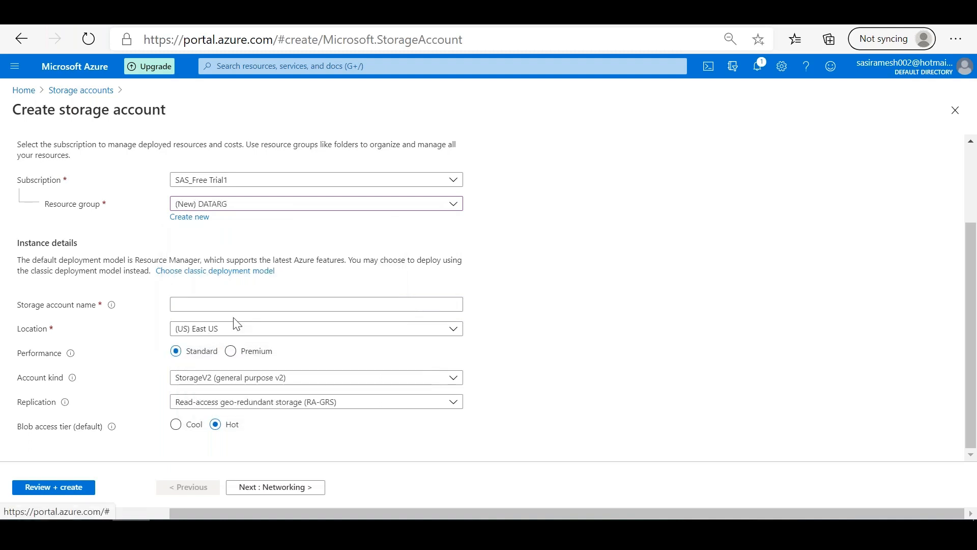
# Step: Open the storage account name for entry in the instance details
pyautogui.click(244, 300)
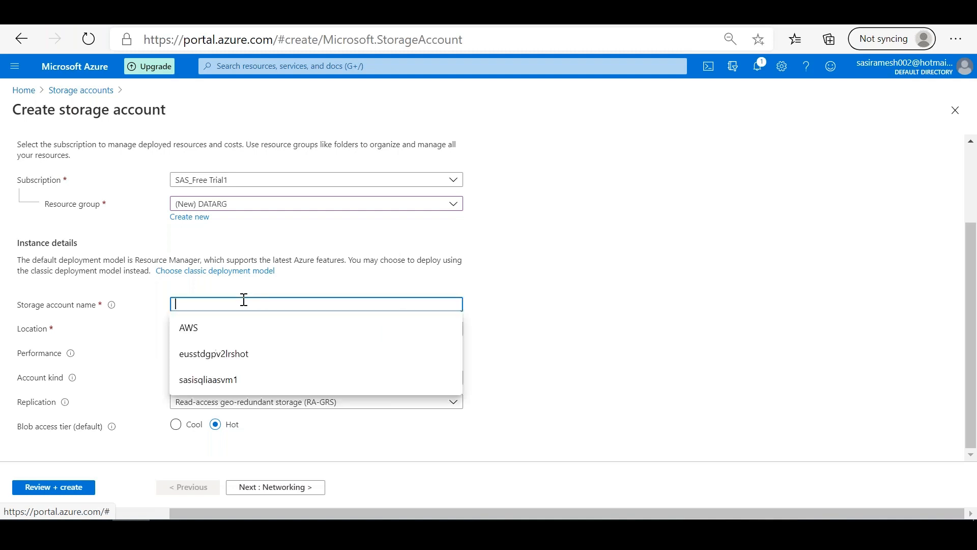
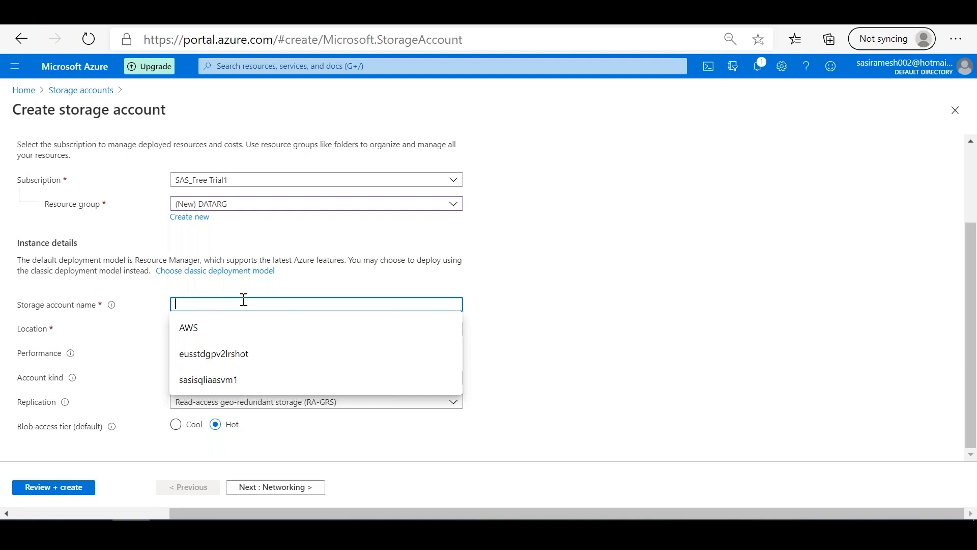
# Step: Name the storage account sasiadls1 in the instance details
pyautogui.click(334, 295)
pyautogui.click(278, 301)
pyautogui.write('s')
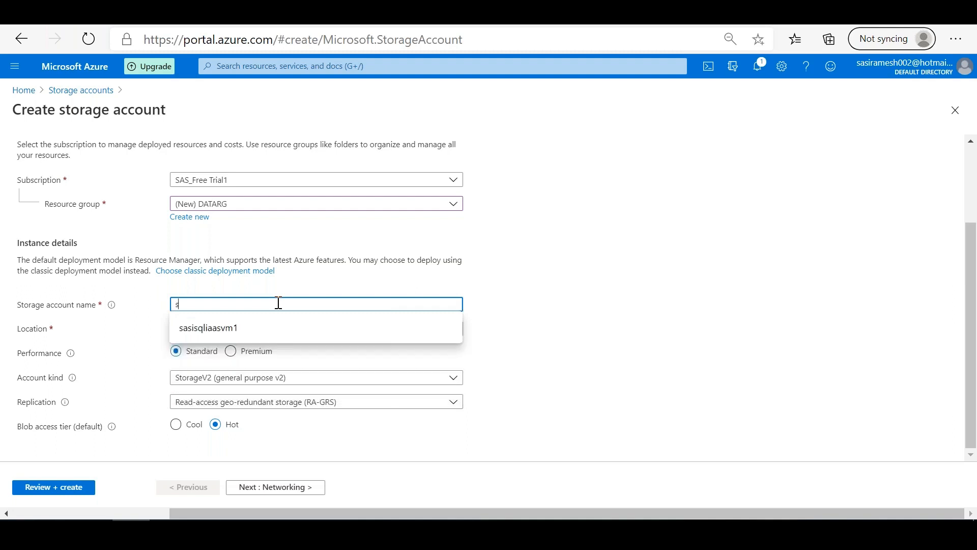
pyautogui.press('BackSpace')
pyautogui.write('sasi')
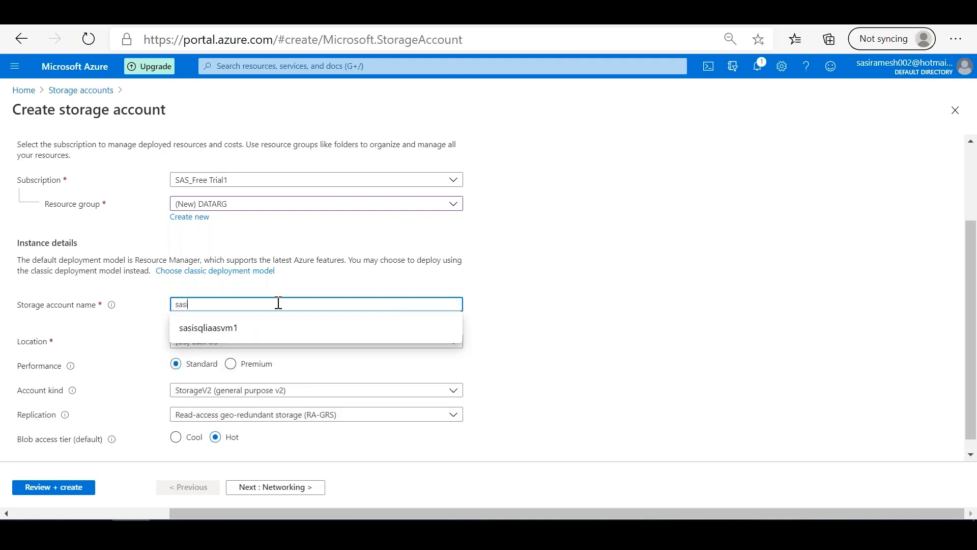
pyautogui.write('adls1')
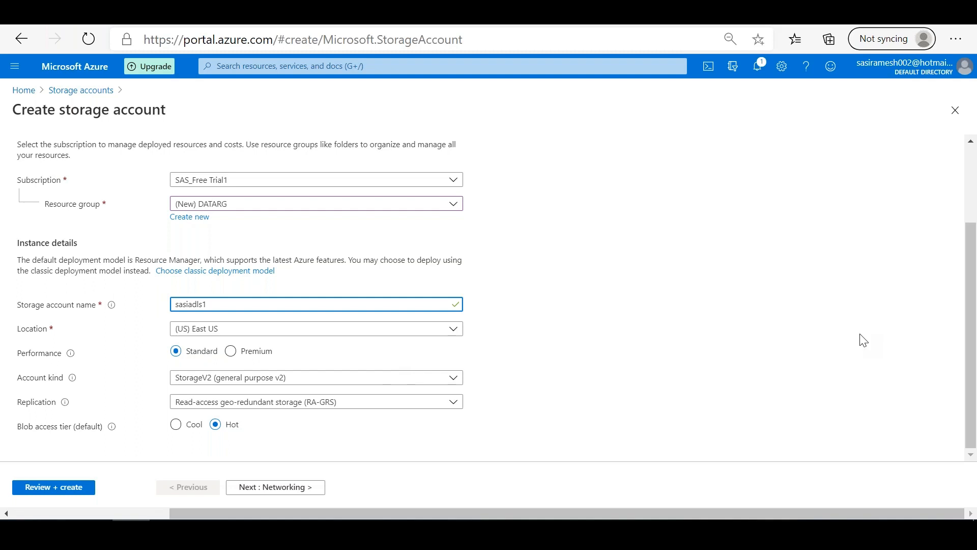
# Step: Set the storage account's performance to Premium and its replication to Locally-redundant storage (LRS)
pyautogui.moveTo(973, 313); pyautogui.dragTo(976, 408)
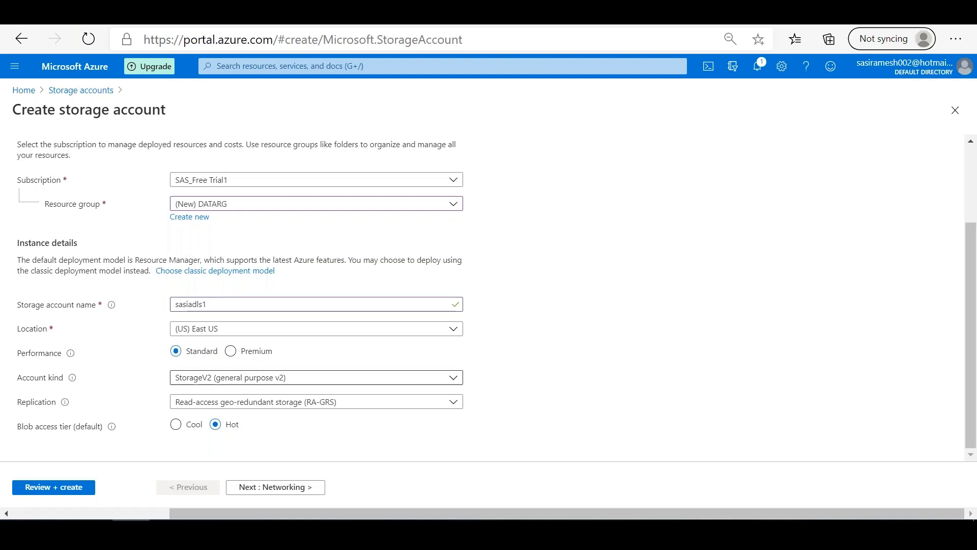
pyautogui.click(231, 351)
pyautogui.moveTo(975, 315); pyautogui.dragTo(975, 324)
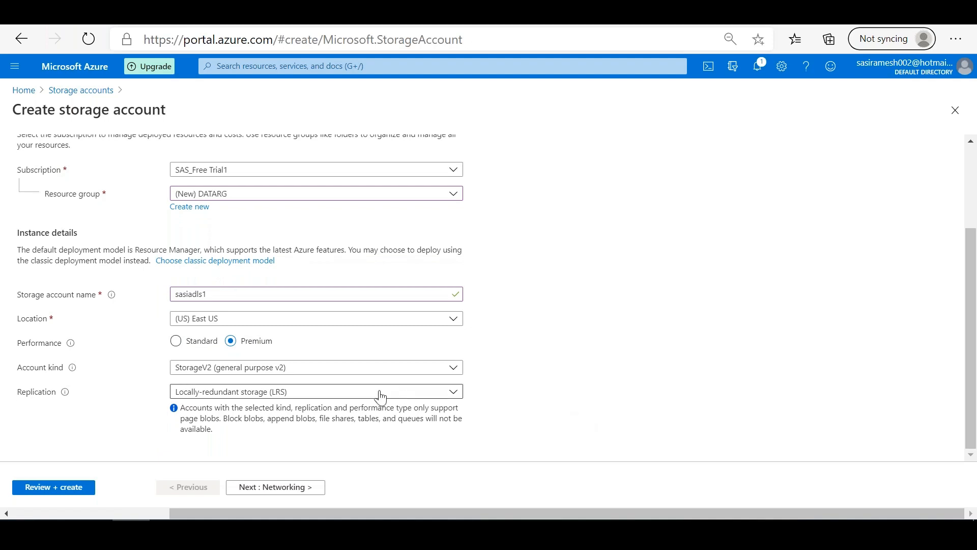
pyautogui.click(331, 393)
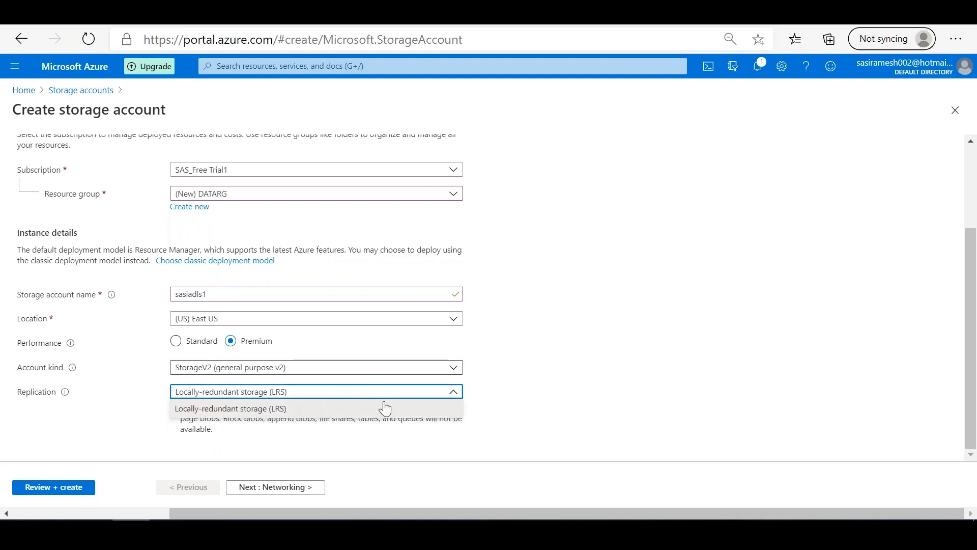
pyautogui.click(293, 415)
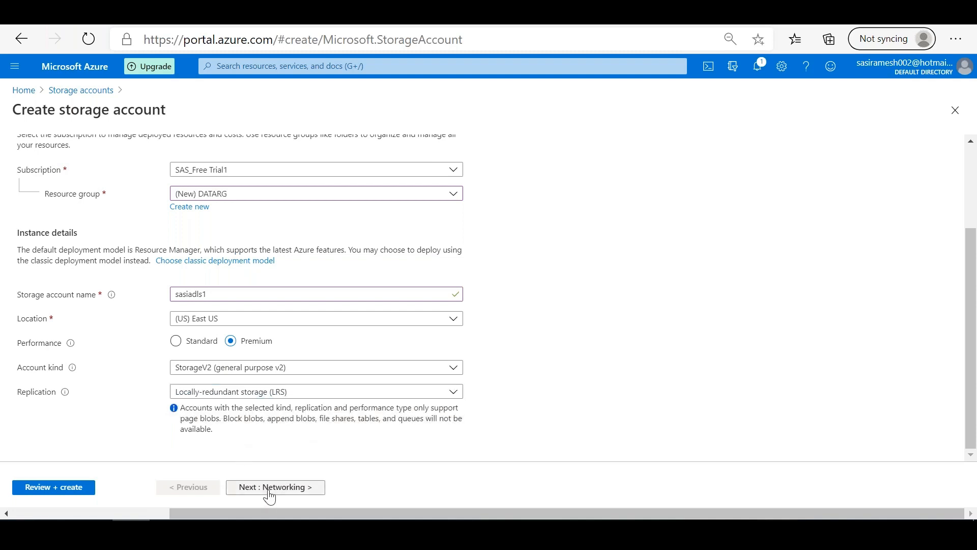
# Step: Check which replication options Standard performance offers, and switch the performance back to Premium
pyautogui.click(176, 340)
pyautogui.click(265, 403)
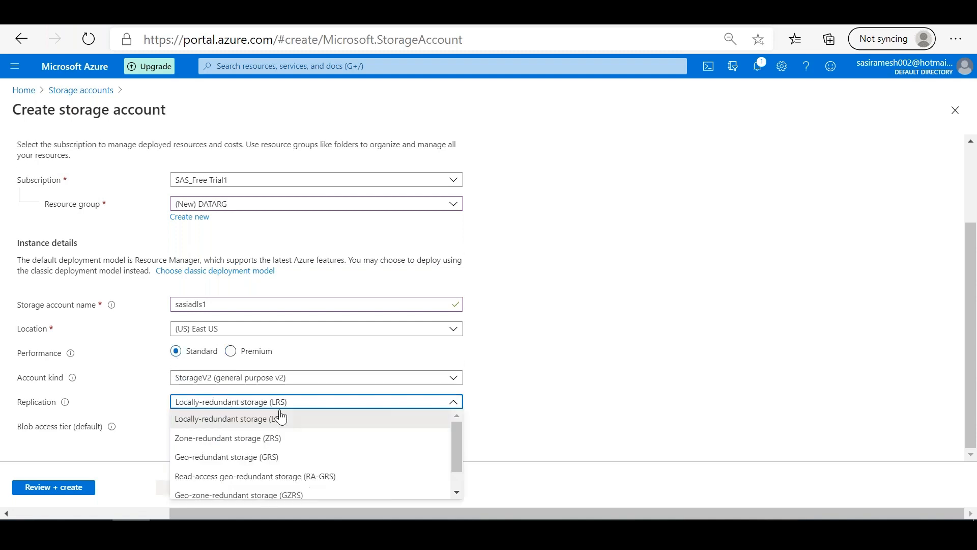
pyautogui.click(231, 351)
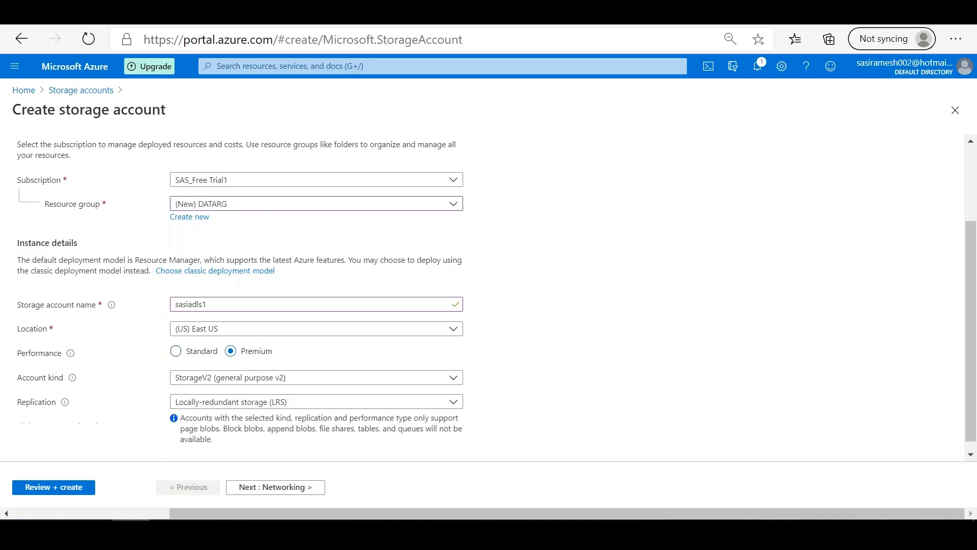
# Step: Enable the Data Lake Storage Gen2 hierarchical namespace in the storage account's Advanced settings
pyautogui.click(257, 490)
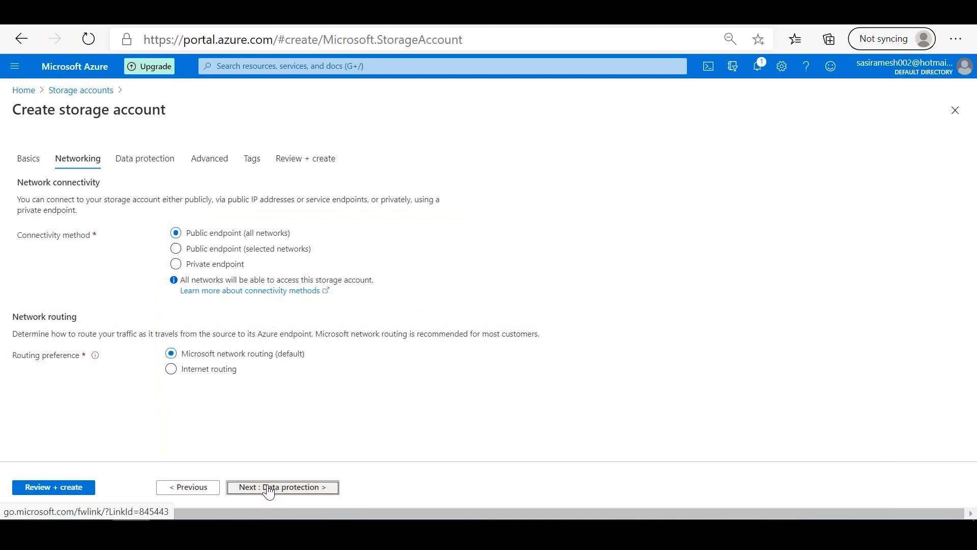
pyautogui.click(268, 490)
pyautogui.click(268, 490)
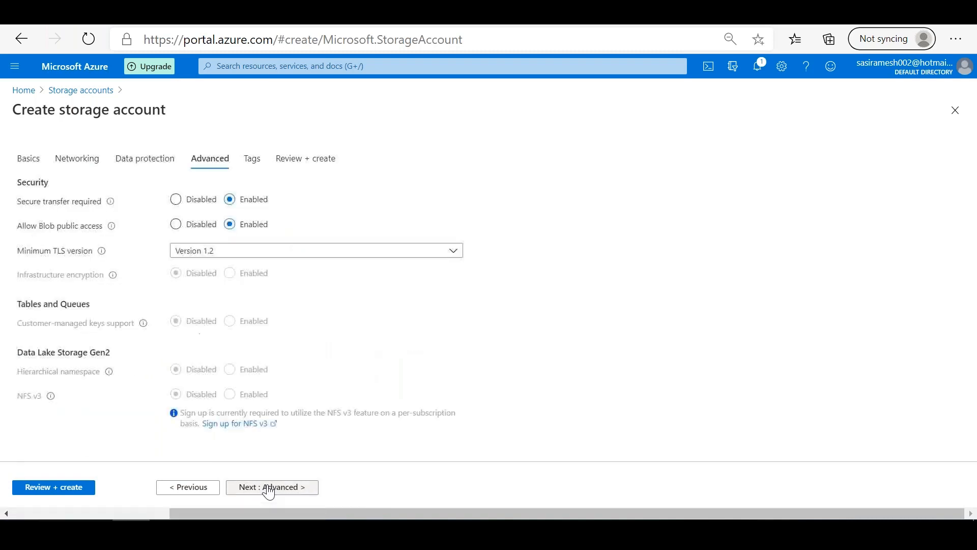
pyautogui.scroll(-3, 366, 386)
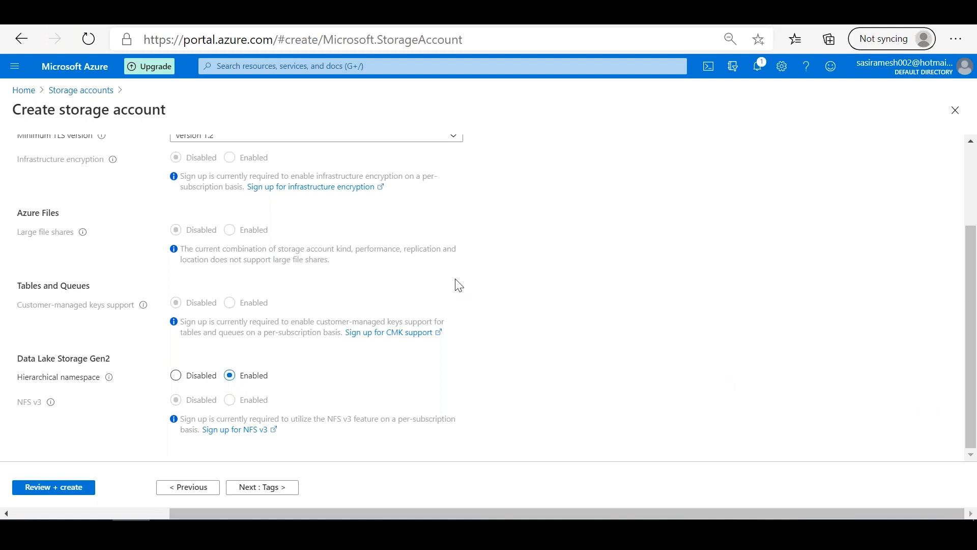
# Step: Return to the Basics settings and set the storage account's performance to Standard
pyautogui.moveTo(971, 315); pyautogui.dragTo(976, 237)
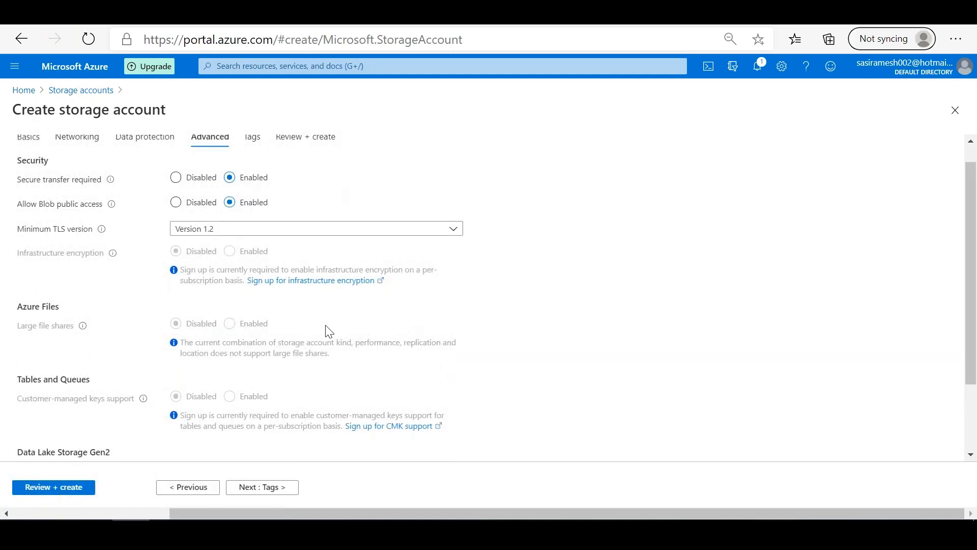
pyautogui.click(180, 489)
pyautogui.click(179, 488)
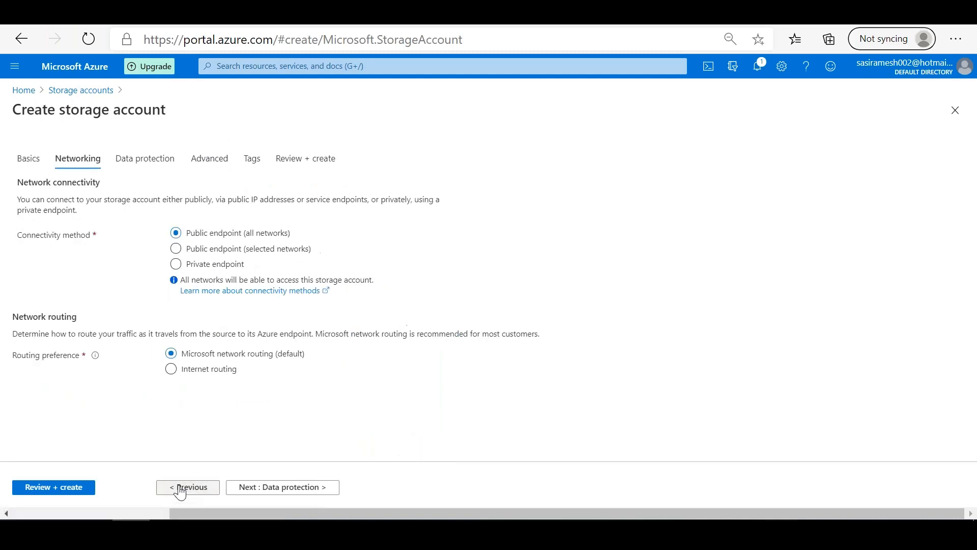
pyautogui.click(180, 489)
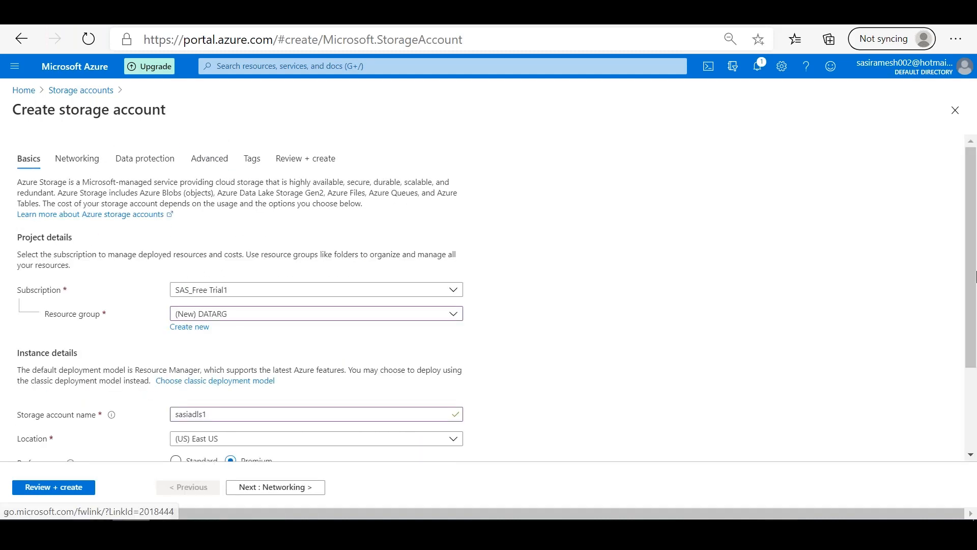
pyautogui.scroll(-2, 802, 450)
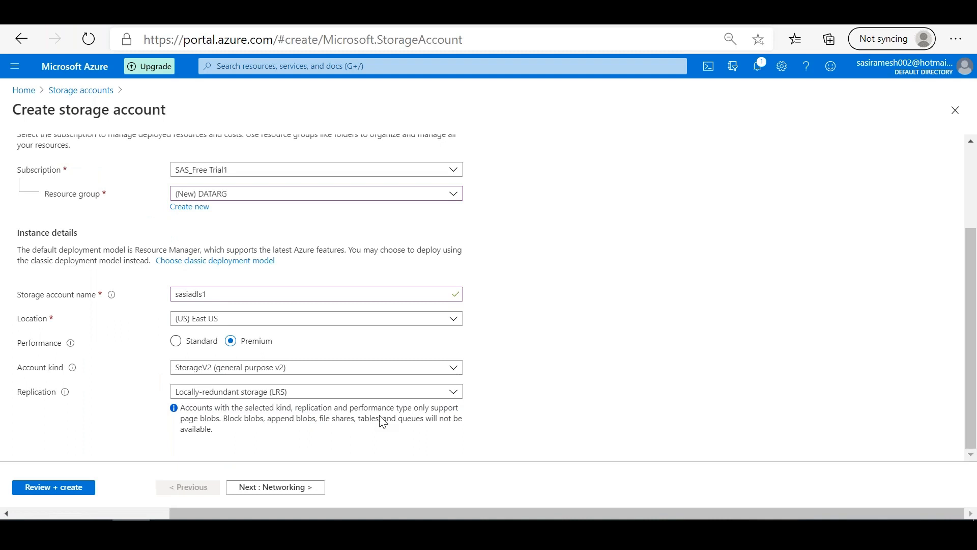
pyautogui.click(176, 341)
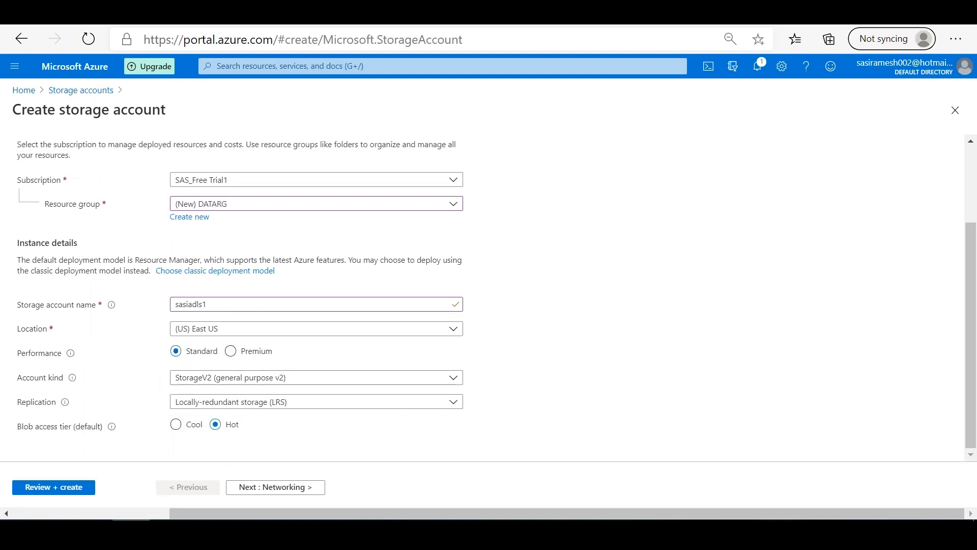
# Step: Try enabling large file shares for Azure Files in the Advanced settings, and set the option back to Disabled
pyautogui.click(272, 488)
pyautogui.click(272, 488)
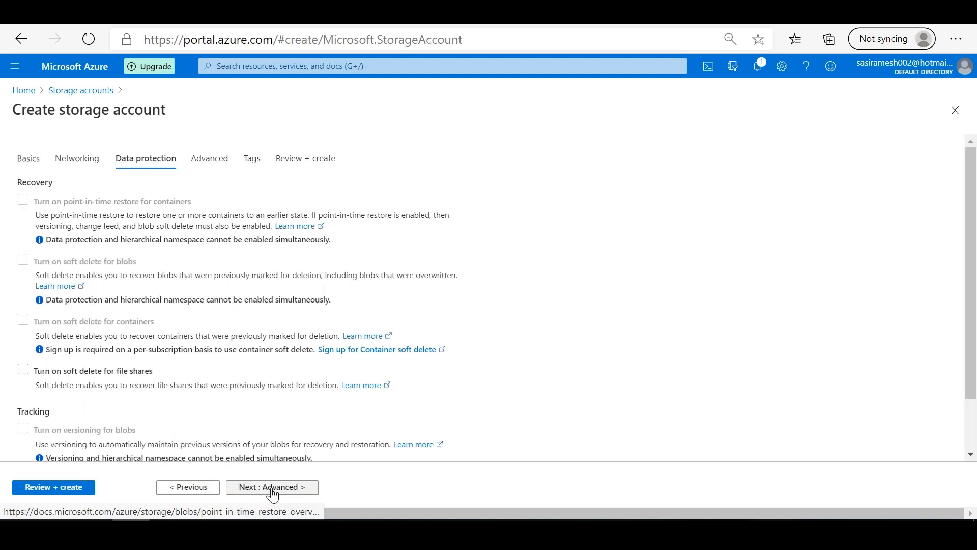
pyautogui.click(272, 487)
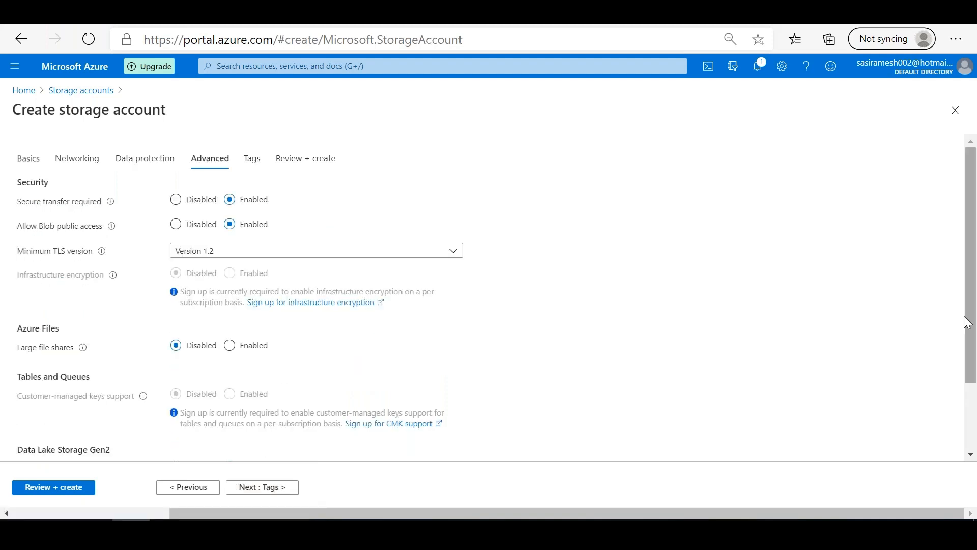
pyautogui.moveTo(974, 379); pyautogui.dragTo(974, 446)
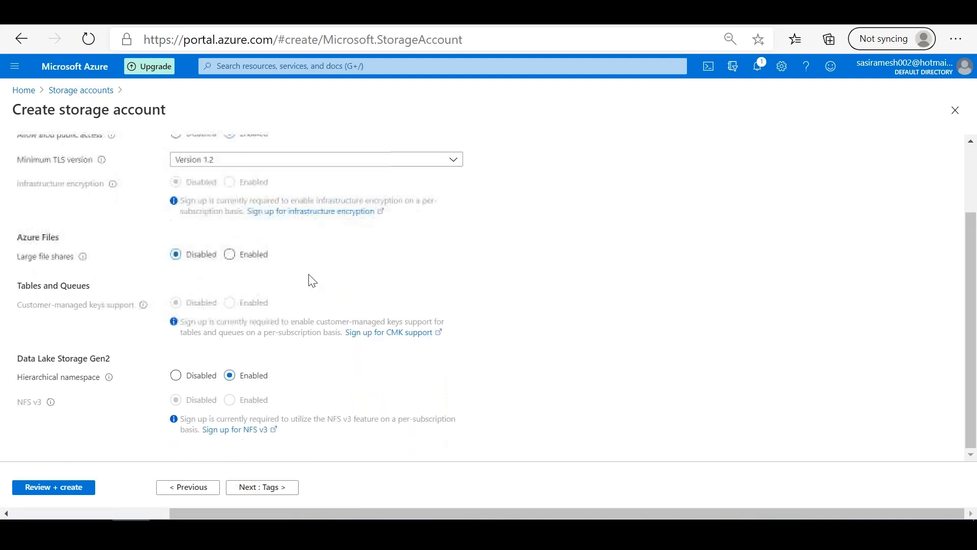
pyautogui.click(228, 257)
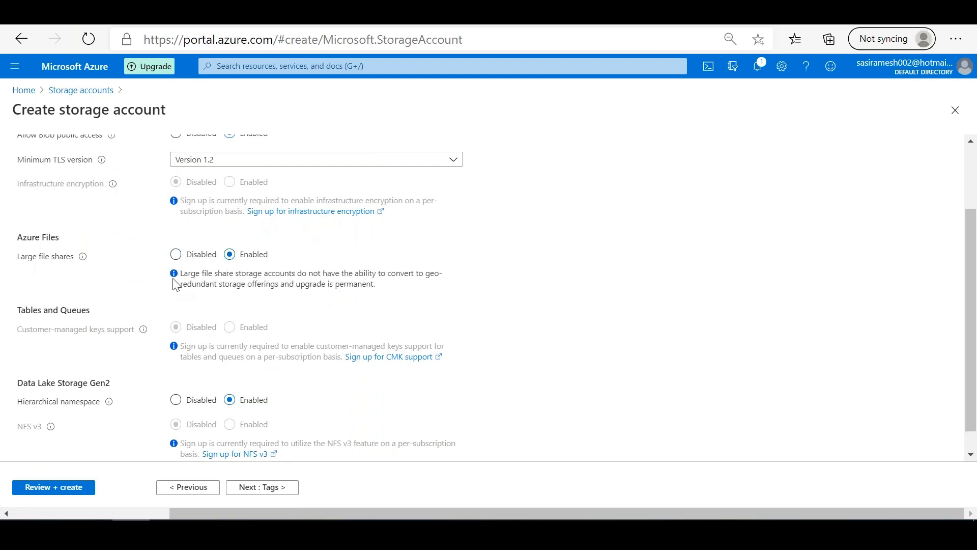
pyautogui.moveTo(83, 259)
pyautogui.click(176, 254)
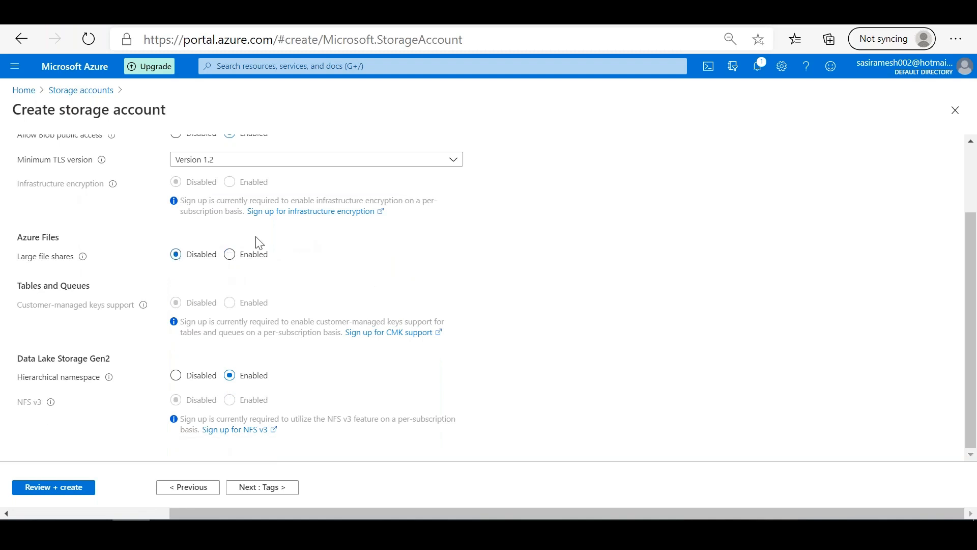
# Step: Go back to the Basics settings and set the storage account's performance to Premium
pyautogui.click(191, 489)
pyautogui.click(191, 488)
pyautogui.click(192, 487)
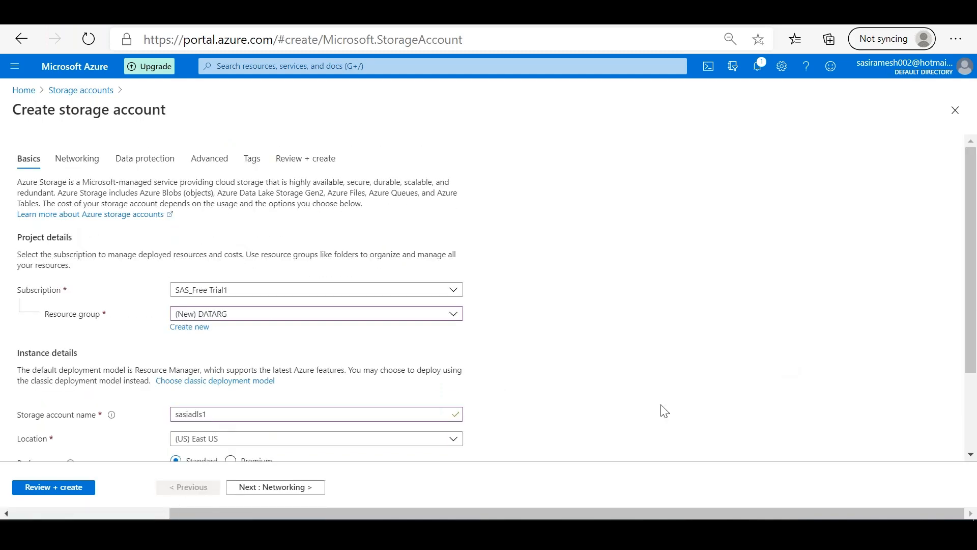
pyautogui.moveTo(972, 277); pyautogui.dragTo(469, 360)
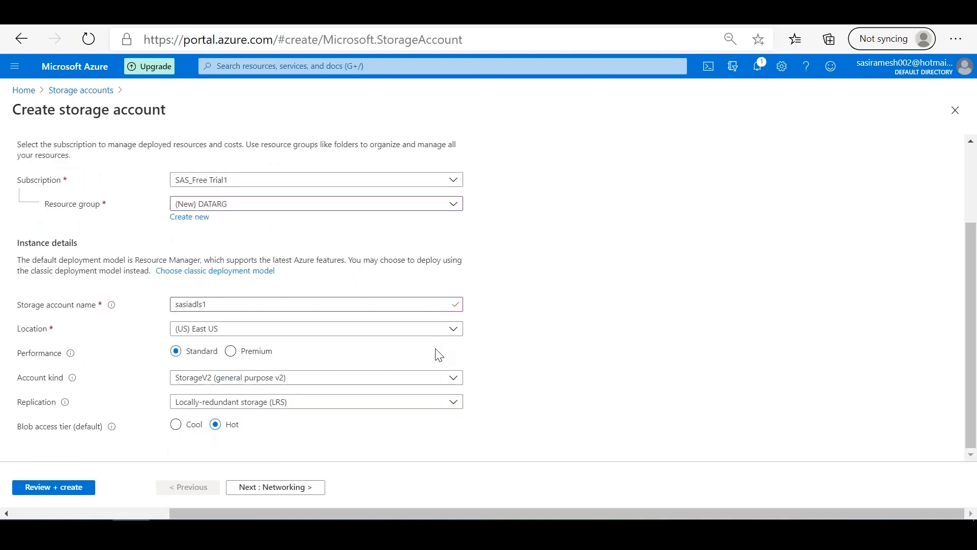
pyautogui.click(244, 355)
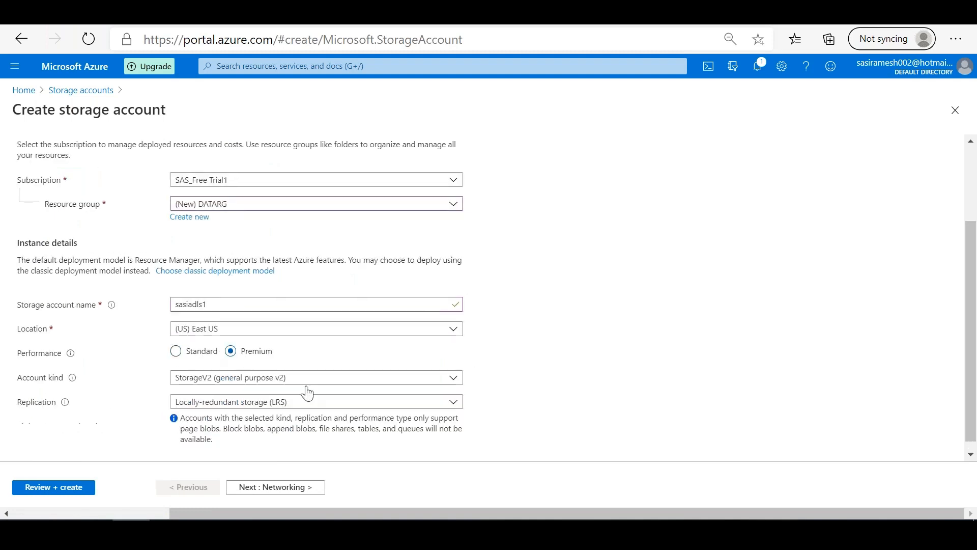
pyautogui.scroll(-1, 971, 405)
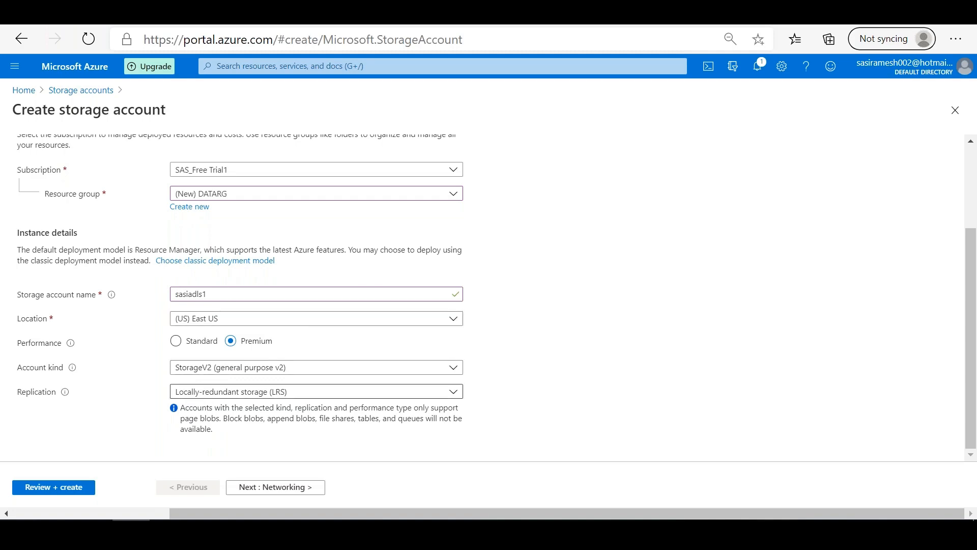
# Step: Proceed to the Advanced settings and check the hierarchical namespace option under Data Lake Storage Gen2
pyautogui.click(309, 492)
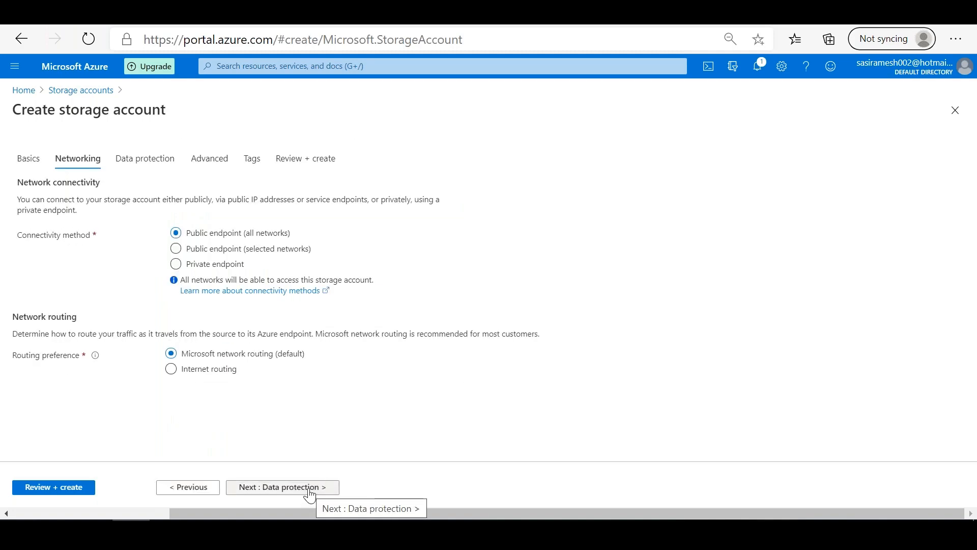
pyautogui.click(309, 491)
pyautogui.click(309, 491)
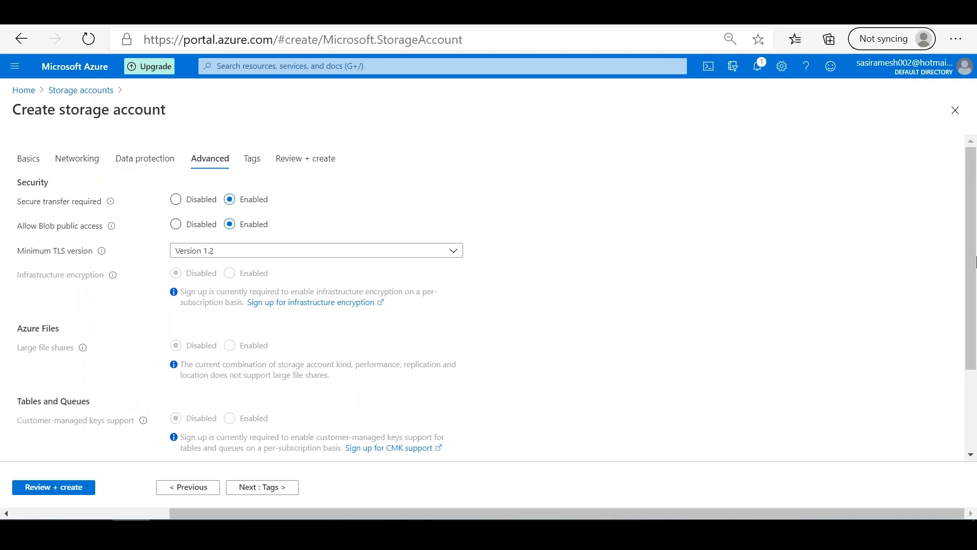
pyautogui.scroll(-3, 976, 262)
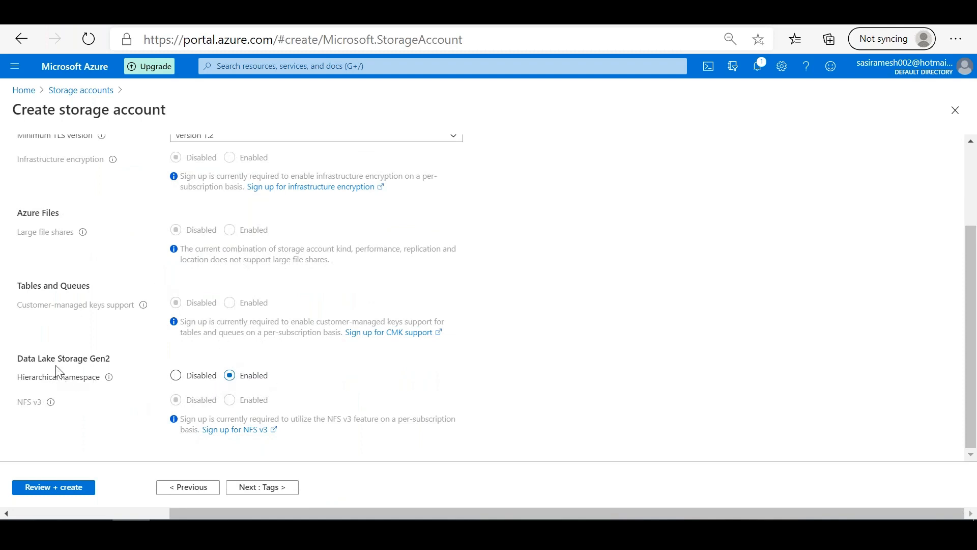
# Step: Search the portal for "dat lake" to look over the Data Lake services on offer, and close the results
pyautogui.click(368, 66)
pyautogui.write('d')
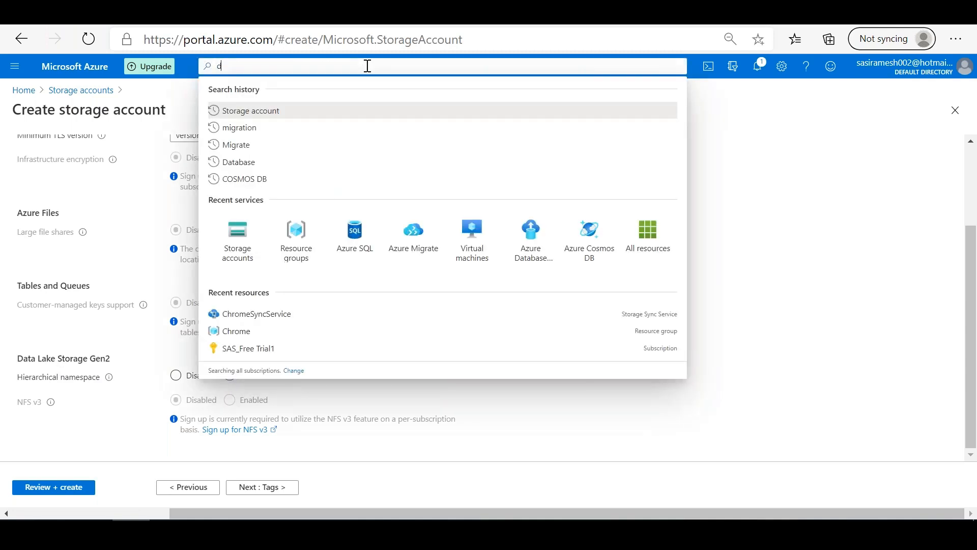
pyautogui.write('at lake')
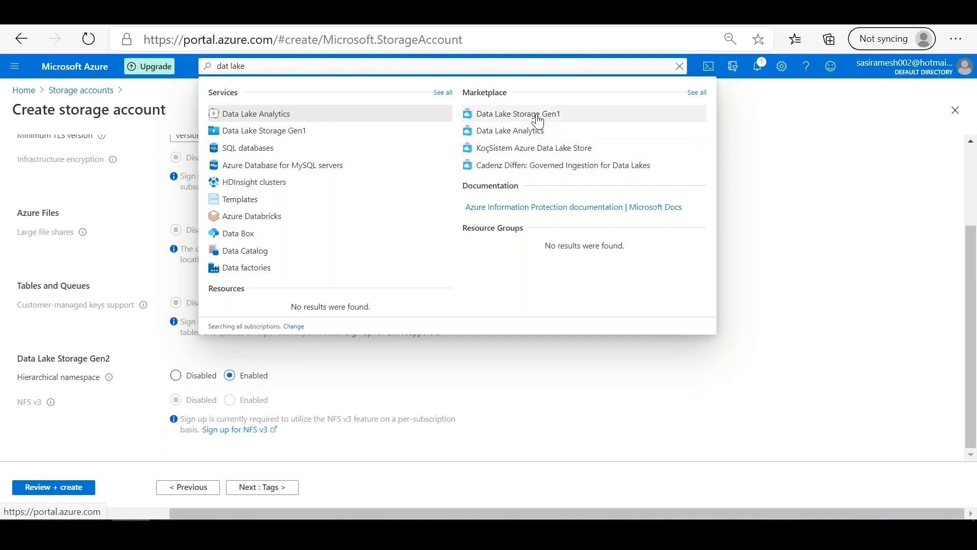
pyautogui.click(841, 304)
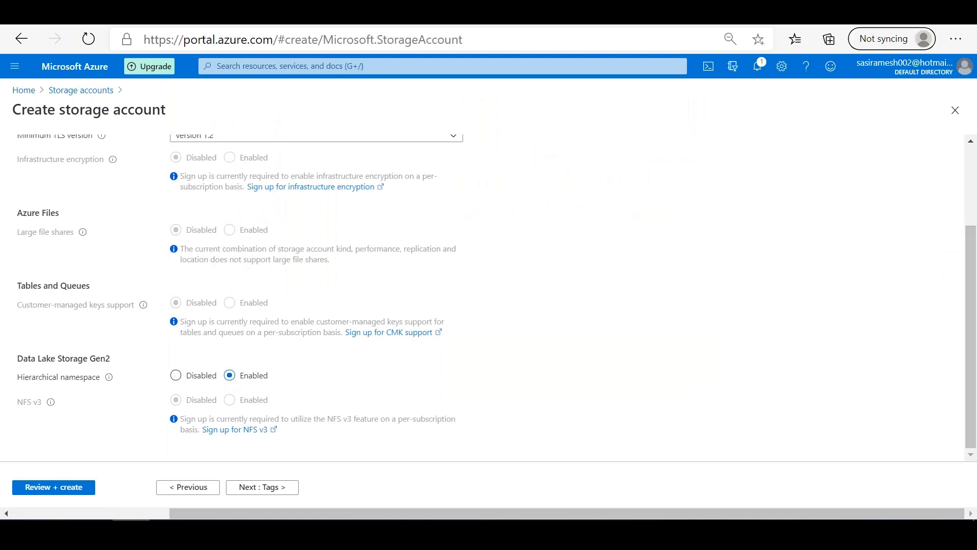
# Step: Run the review validation, go back to the Networking settings and set the routing preference to Internet routing
pyautogui.click(66, 484)
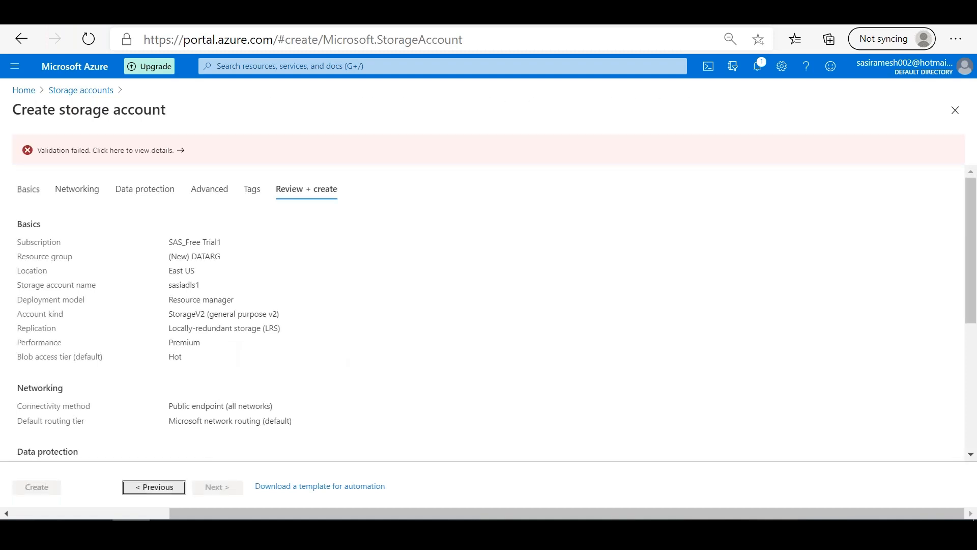
pyautogui.click(154, 487)
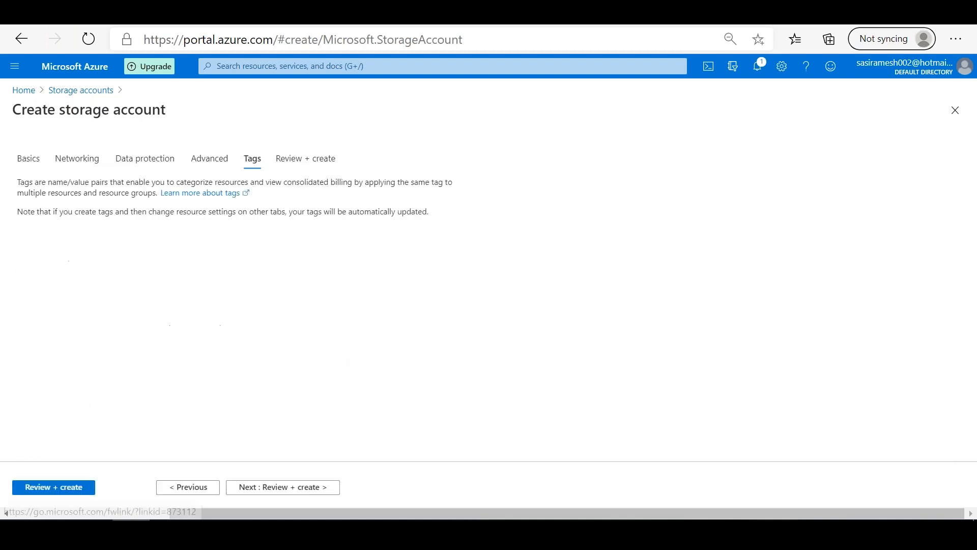
pyautogui.click(192, 488)
pyautogui.click(192, 487)
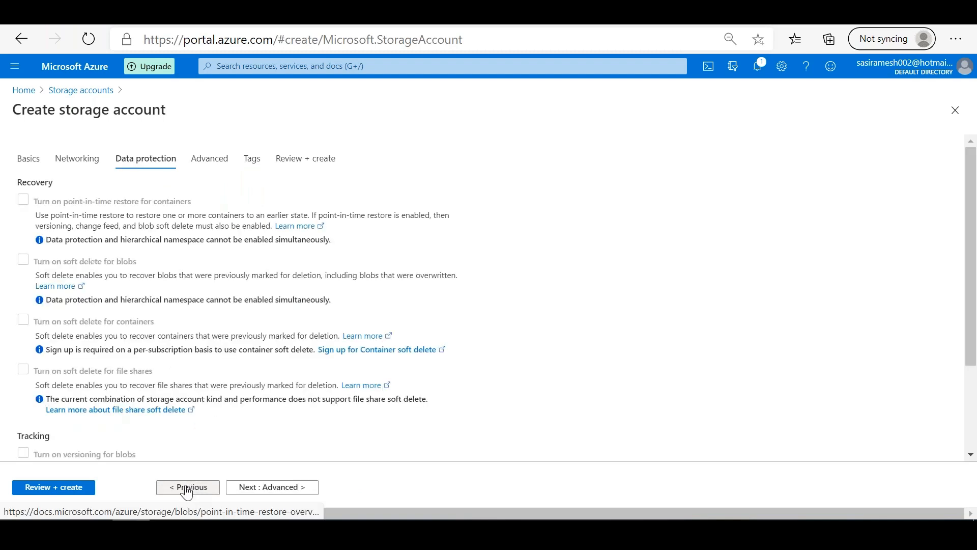
pyautogui.click(187, 489)
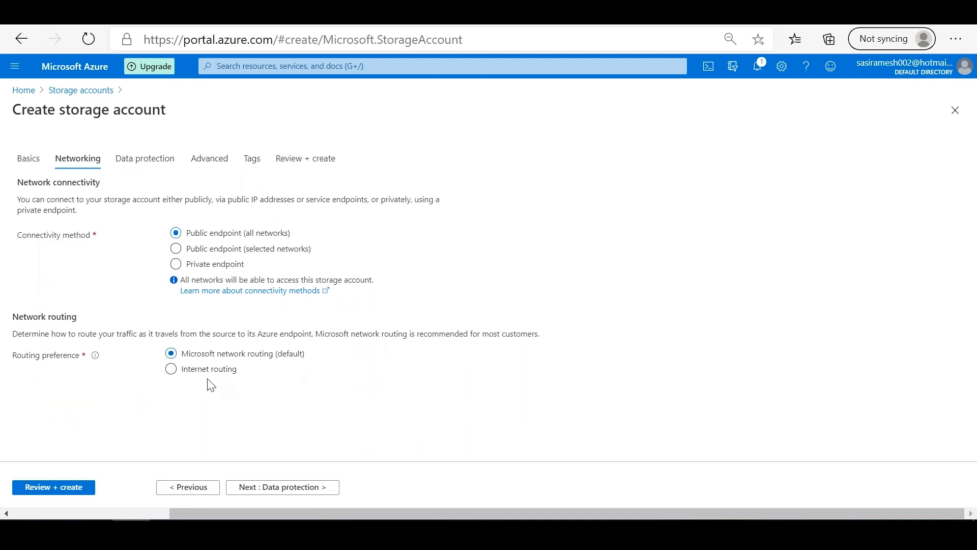
pyautogui.click(171, 369)
# Step: Proceed to the final review again, examine the validation error details and close them
pyautogui.click(265, 488)
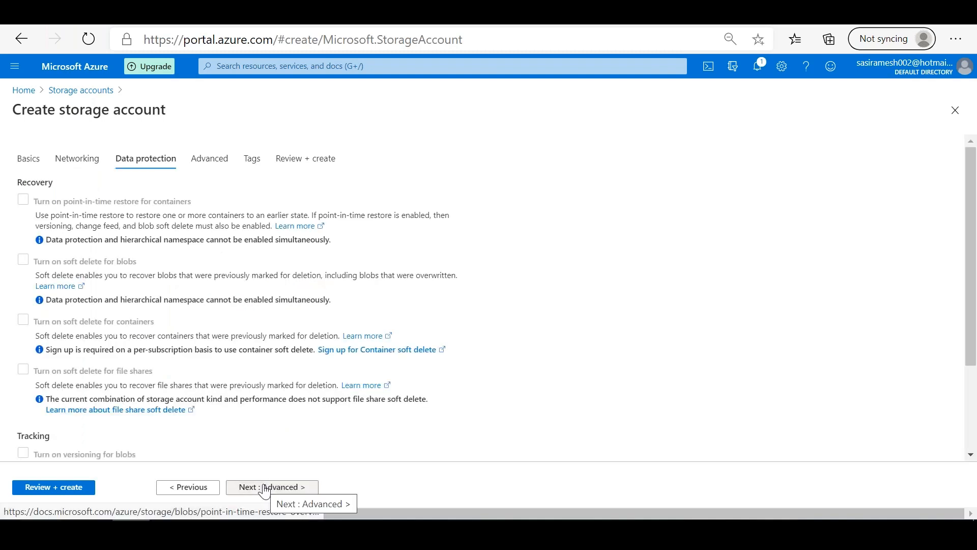
pyautogui.click(264, 488)
pyautogui.click(264, 487)
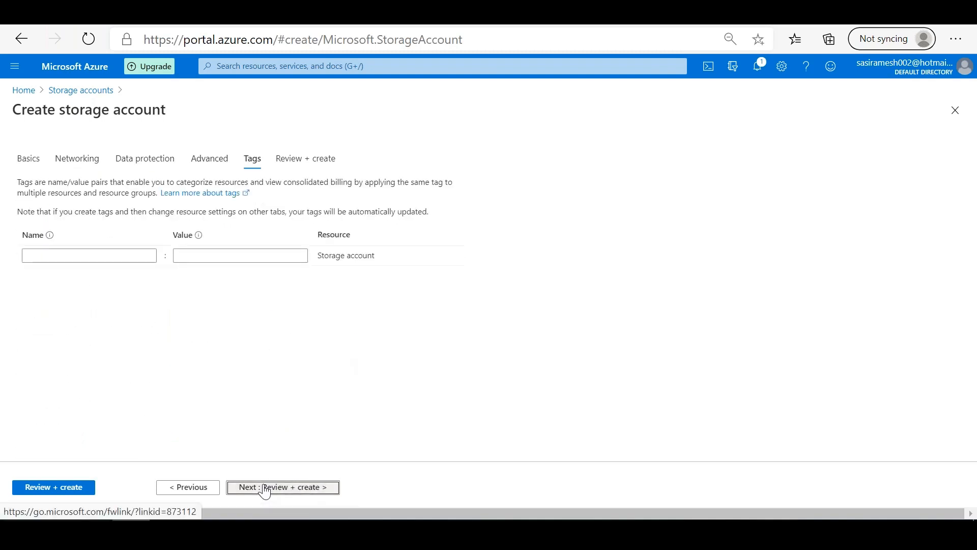
pyautogui.click(264, 487)
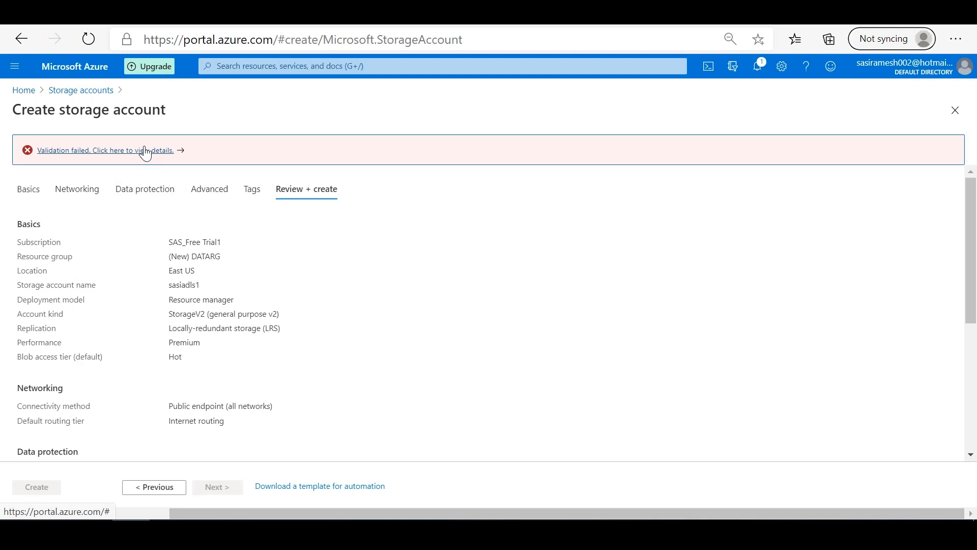
pyautogui.click(146, 151)
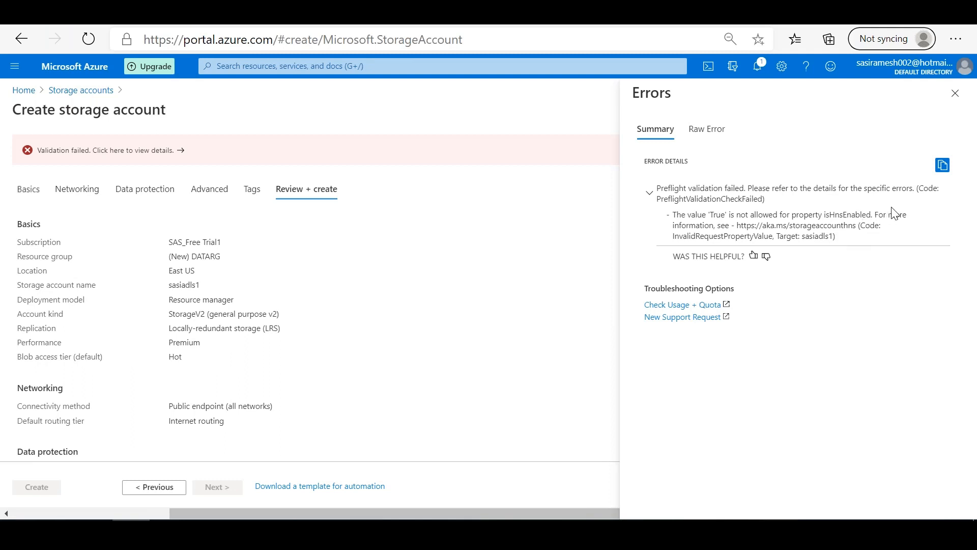
pyautogui.click(955, 93)
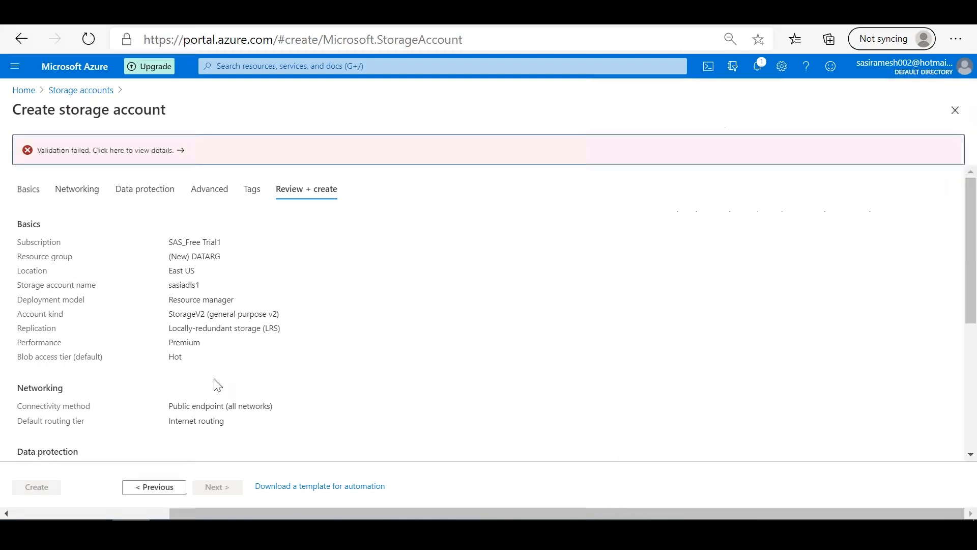
# Step: Go back to the Basics settings and set the storage account's location to (US) West US
pyautogui.click(145, 488)
pyautogui.click(168, 489)
pyautogui.click(171, 489)
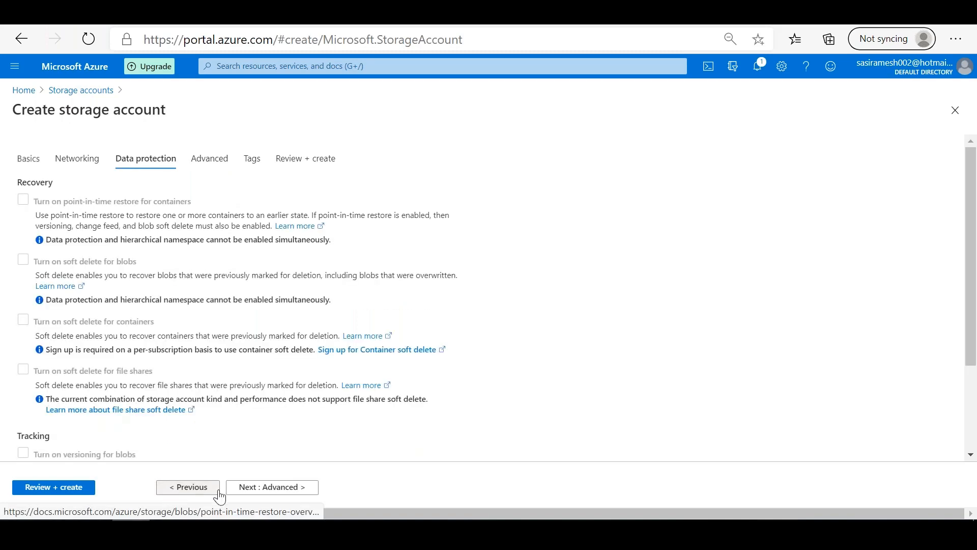
pyautogui.click(251, 489)
pyautogui.moveTo(970, 300); pyautogui.dragTo(848, 430)
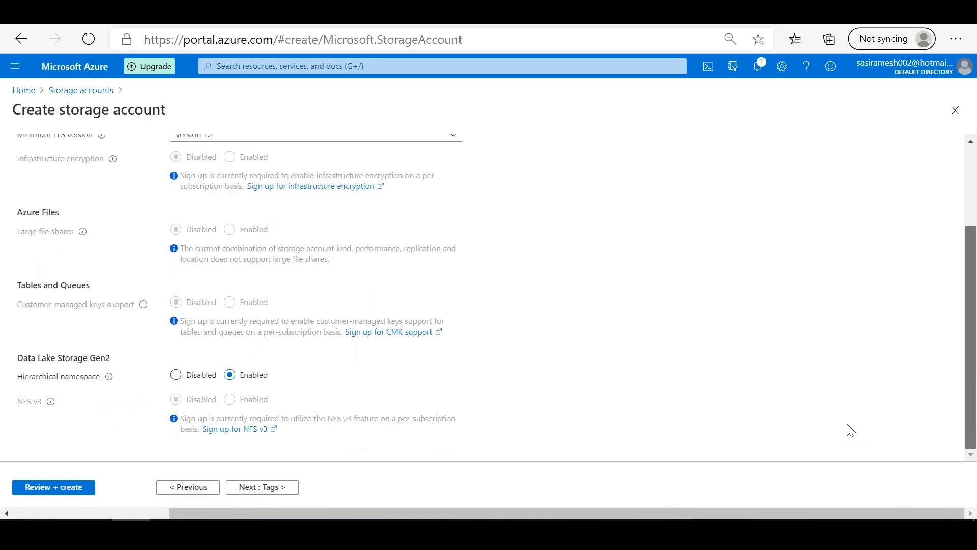
pyautogui.click(194, 488)
pyautogui.click(194, 488)
pyautogui.click(194, 488)
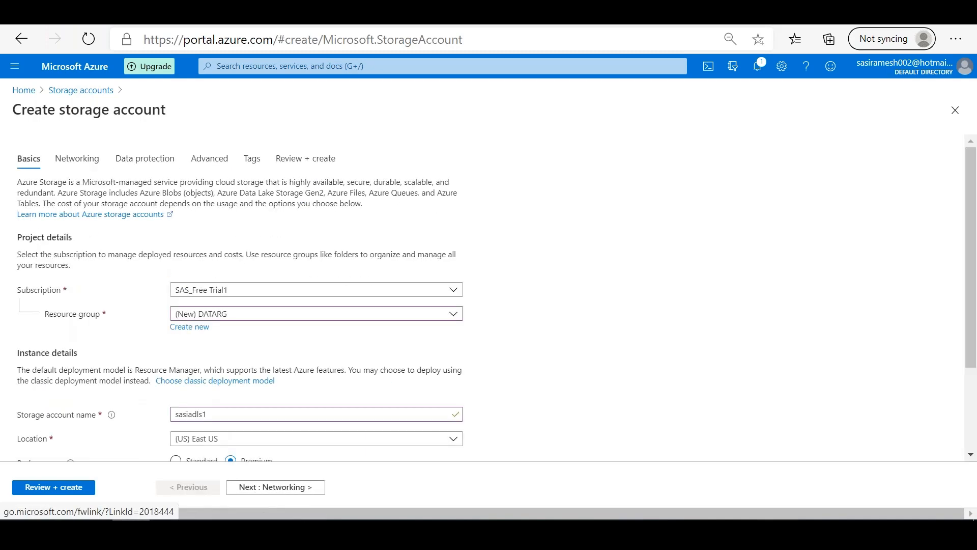
pyautogui.scroll(-3, 972, 264)
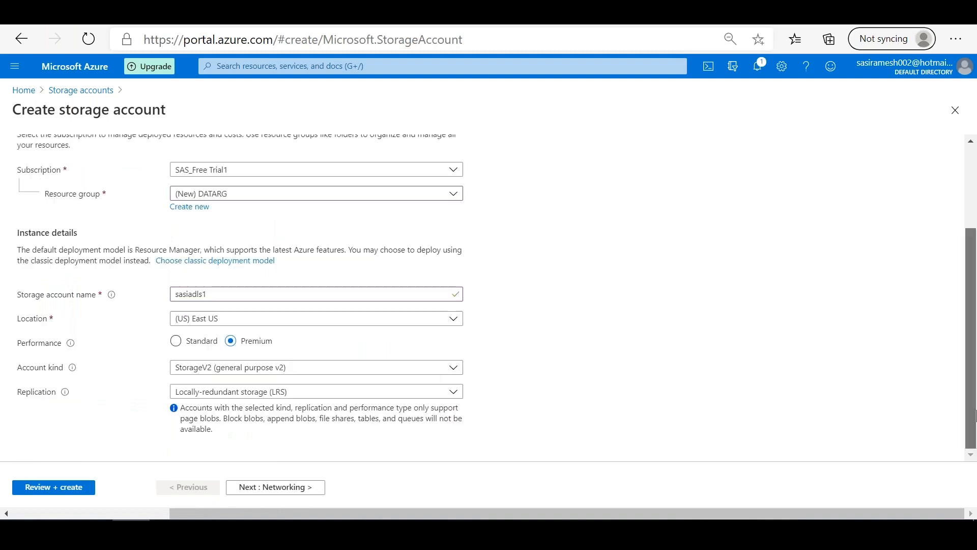
pyautogui.click(406, 323)
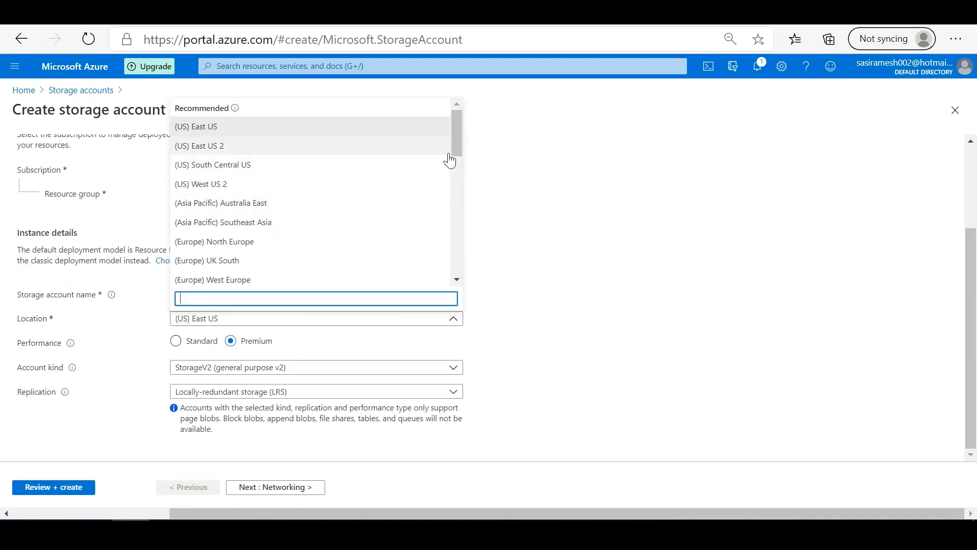
pyautogui.moveTo(459, 152); pyautogui.dragTo(464, 179)
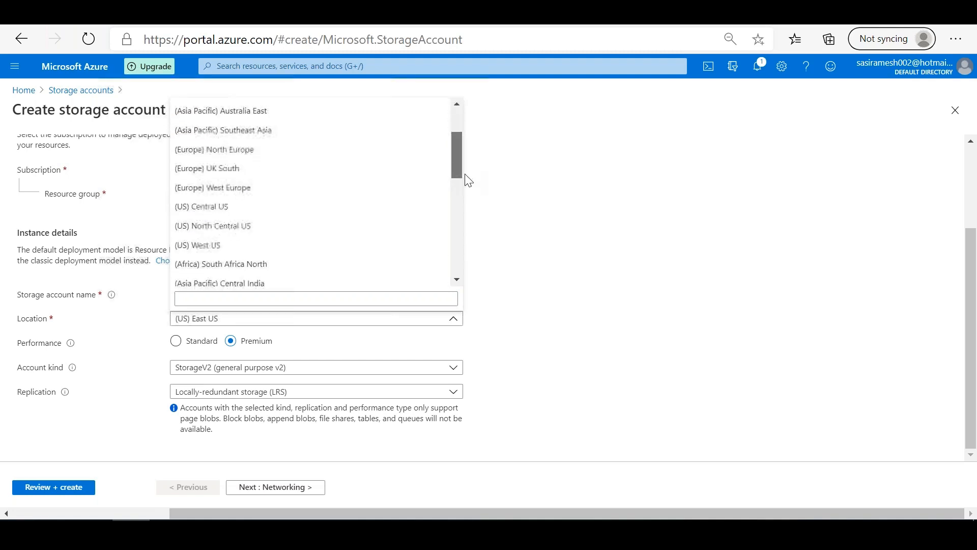
pyautogui.click(229, 224)
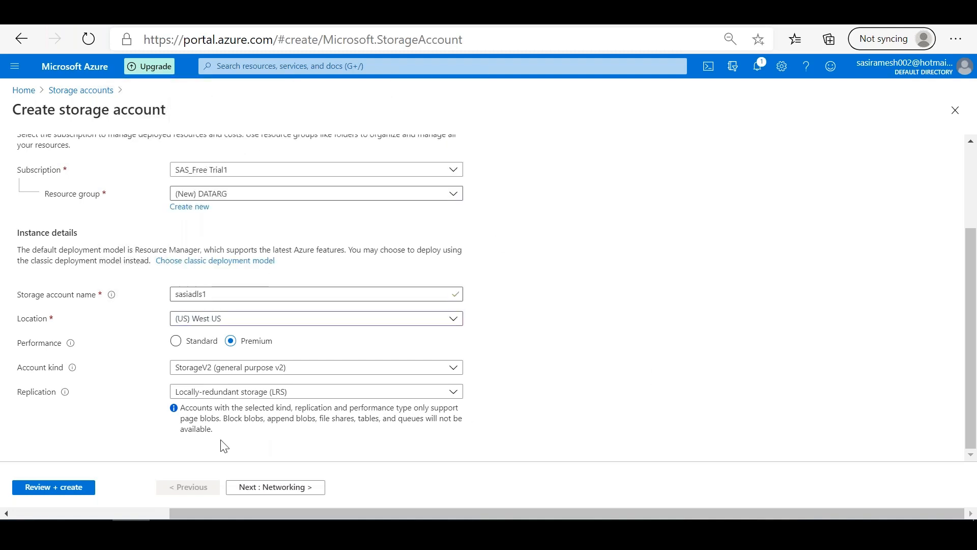
# Step: Run the review validation and examine the Advanced values in the summary, including blob public access, hierarchical namespace and secure transfer
pyautogui.click(78, 484)
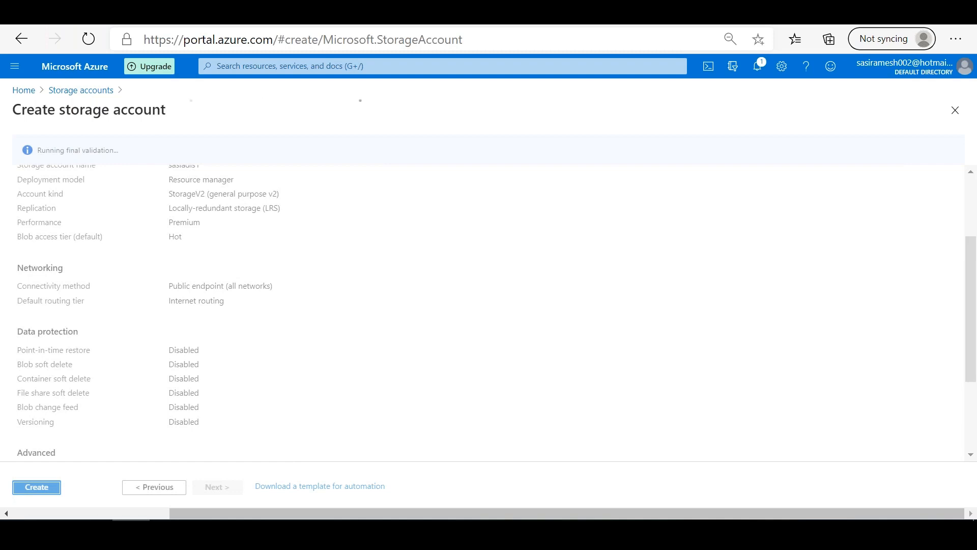
pyautogui.moveTo(972, 319); pyautogui.dragTo(972, 386)
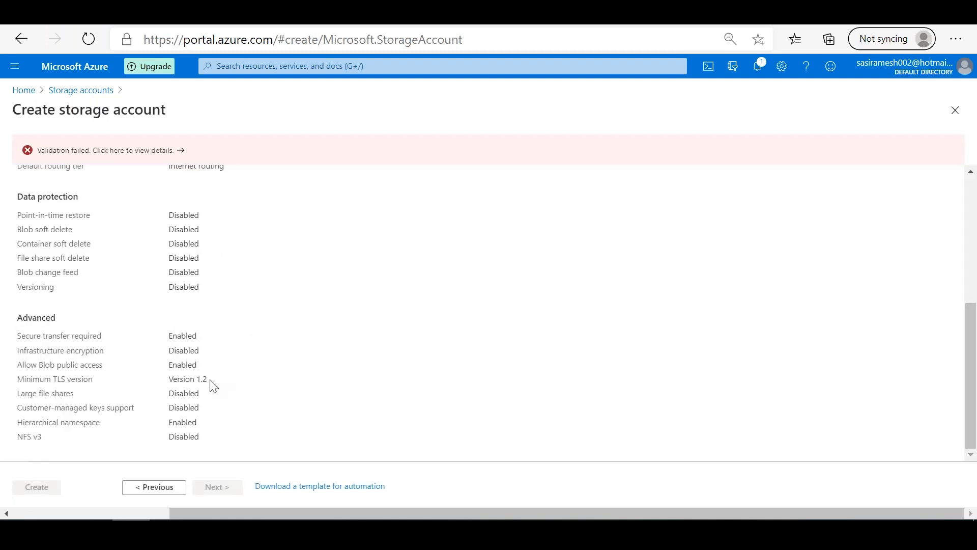
pyautogui.moveTo(202, 366); pyautogui.dragTo(165, 367)
pyautogui.moveTo(200, 423); pyautogui.dragTo(166, 424)
pyautogui.moveTo(197, 335); pyautogui.dragTo(161, 337)
pyautogui.moveTo(973, 364); pyautogui.dragTo(975, 341)
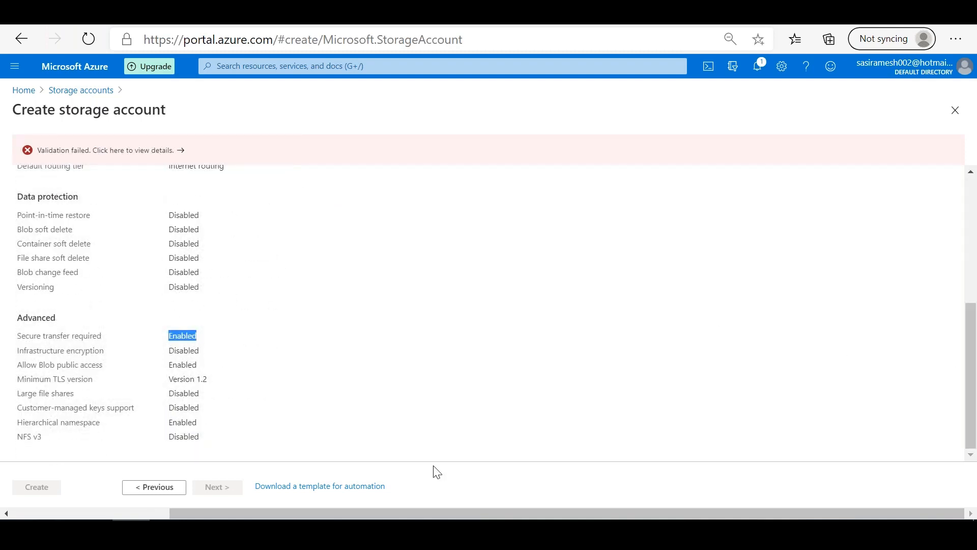
# Step: Go back to the Basics settings and set the storage account's performance to Standard
pyautogui.click(161, 490)
pyautogui.click(162, 493)
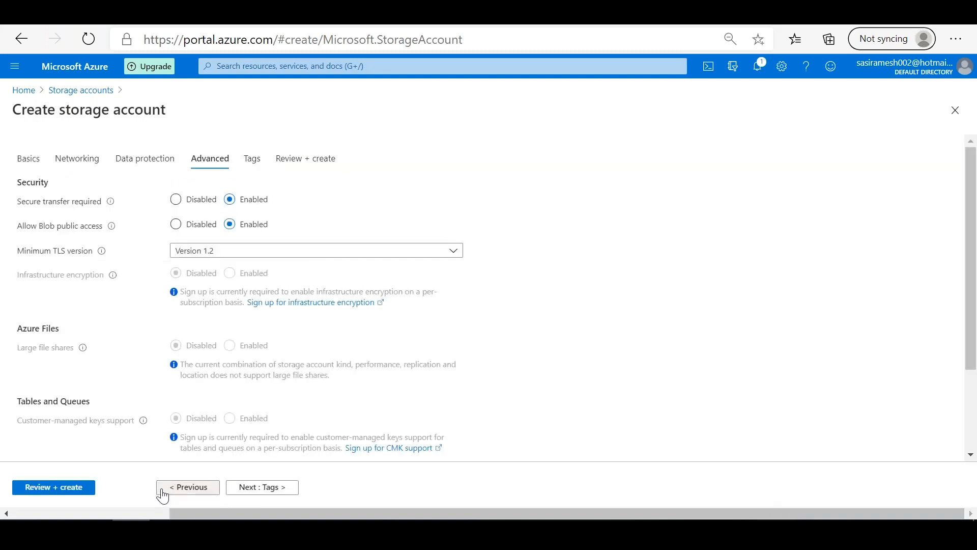
pyautogui.click(192, 490)
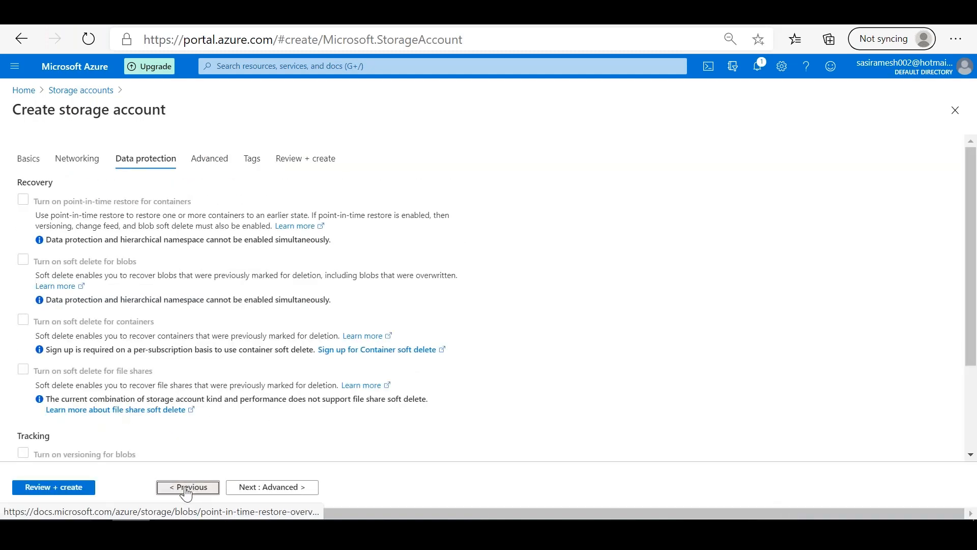
pyautogui.click(186, 491)
pyautogui.click(190, 489)
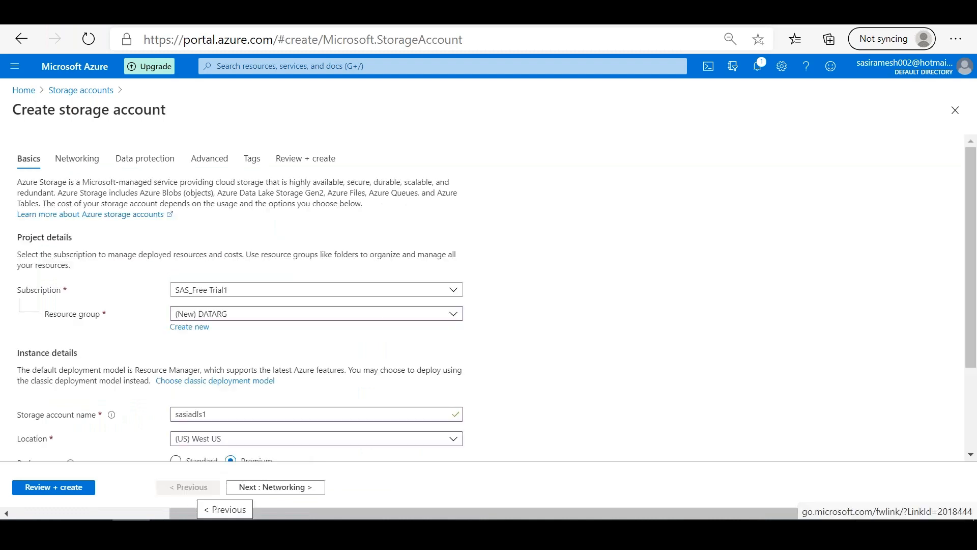
pyautogui.scroll(-3, 970, 338)
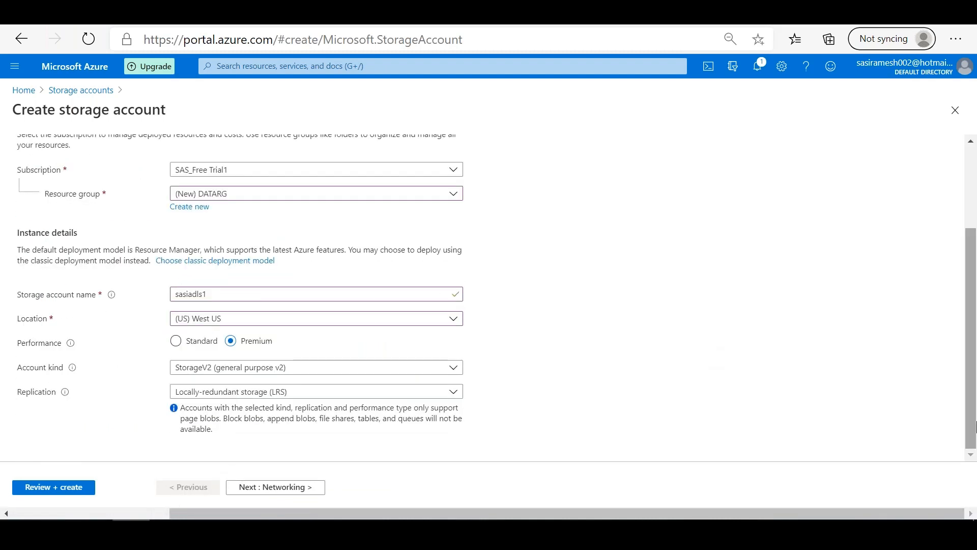
pyautogui.click(178, 341)
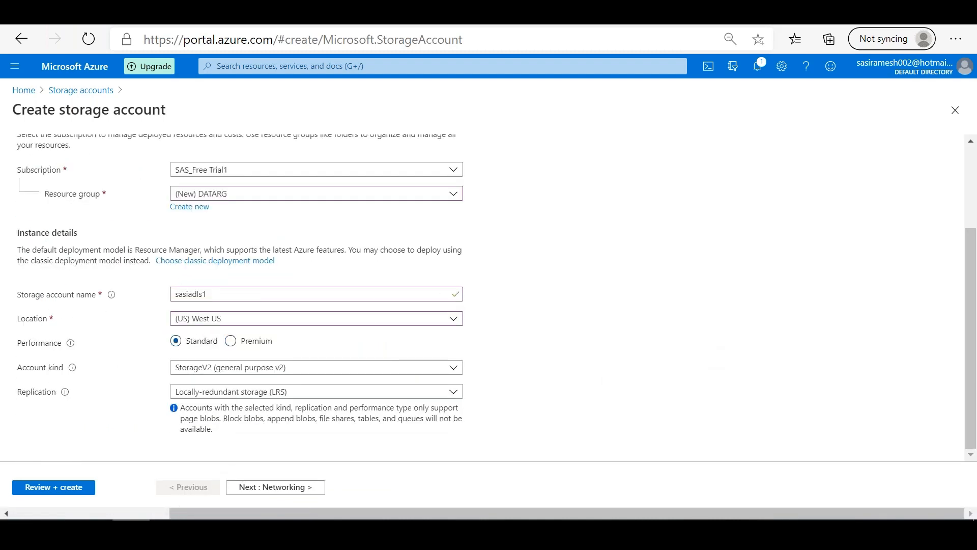
# Step: Proceed to the Advanced settings and duplicate the portal's browser tab
pyautogui.click(251, 492)
pyautogui.click(251, 493)
pyautogui.click(251, 492)
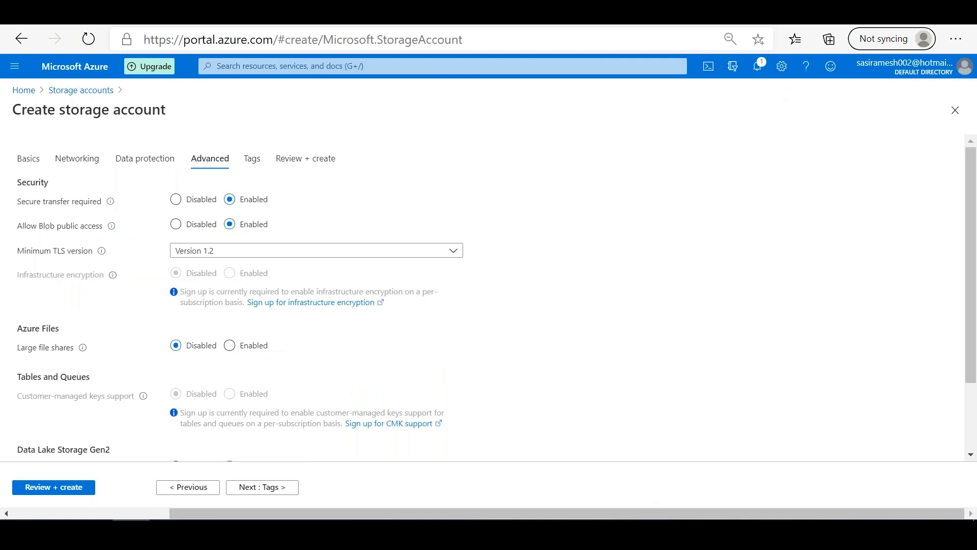
pyautogui.rightClick(119, 10)
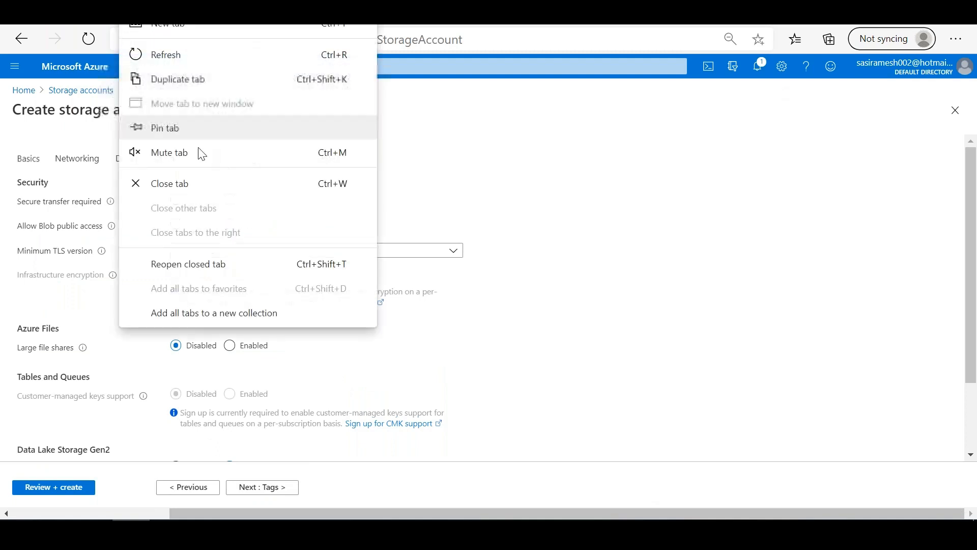
pyautogui.click(207, 87)
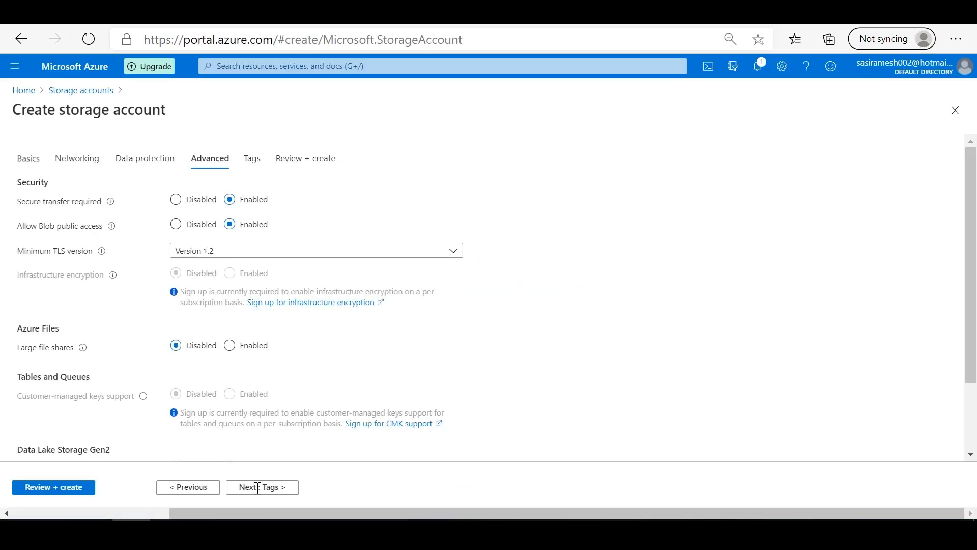
# Step: Recheck the Advanced settings down to Data Lake Storage Gen2 and proceed past the empty tags to the final review
pyautogui.click(258, 488)
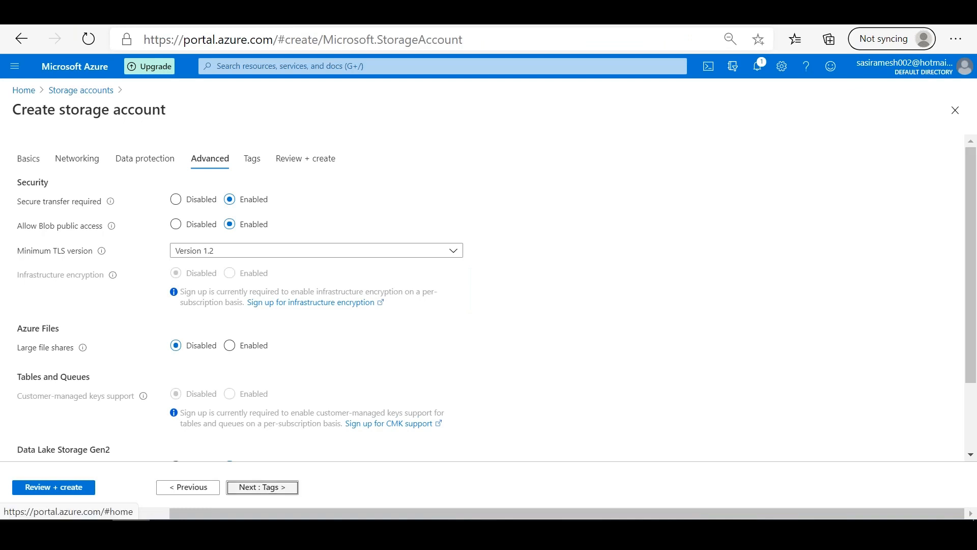
pyautogui.click(206, 488)
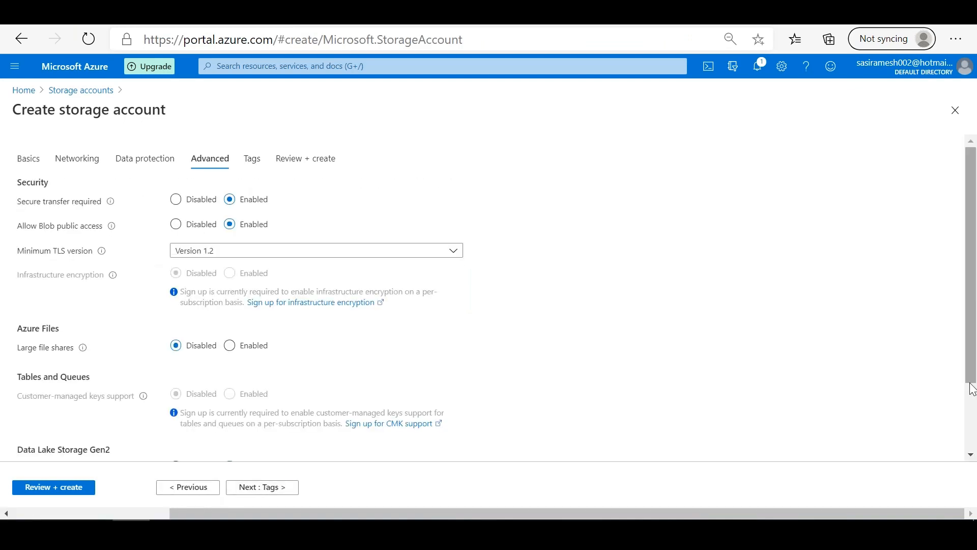
pyautogui.scroll(-2, 523, 458)
pyautogui.click(258, 489)
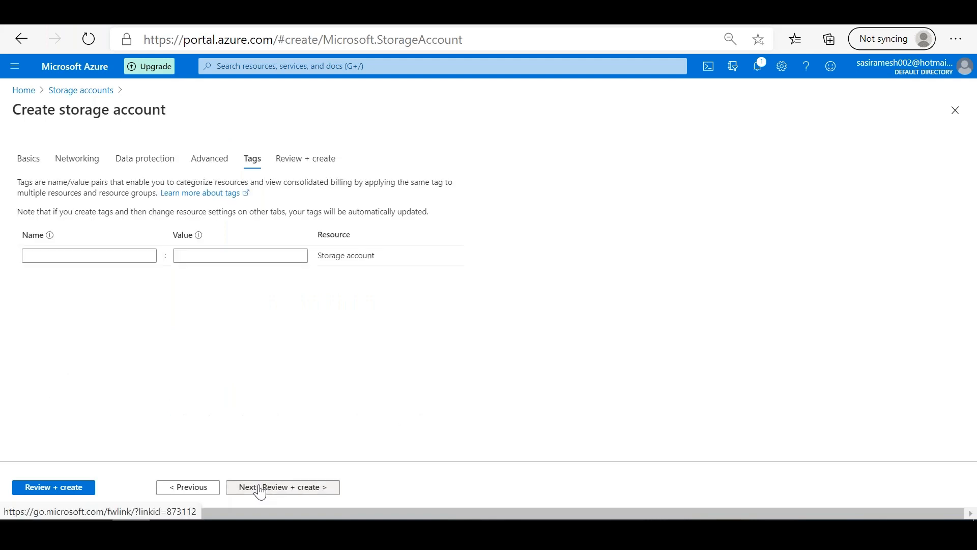
pyautogui.click(260, 488)
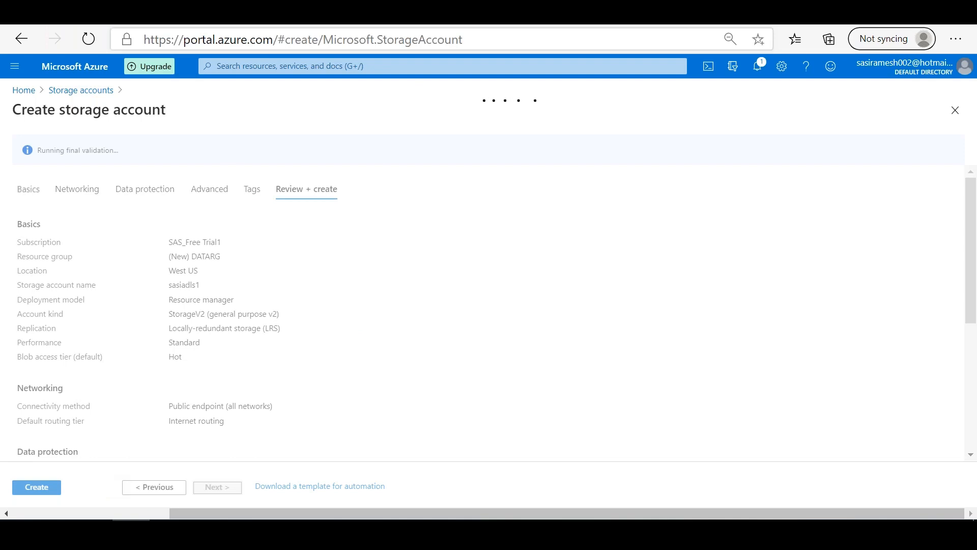
# Step: Switch to the duplicate portal tab and search for "subscriptions"
pyautogui.press('F5')
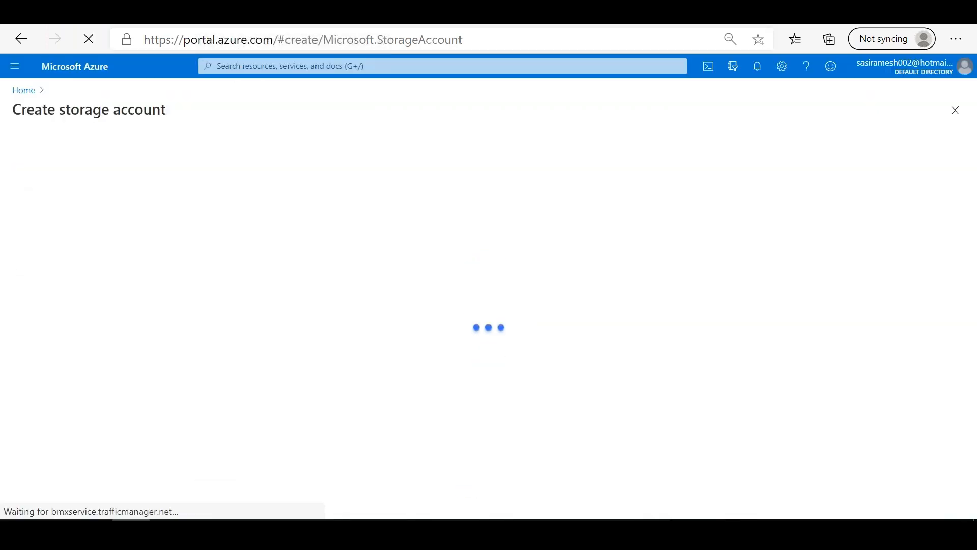
pyautogui.click(264, 66)
pyautogui.write('subscriptions')
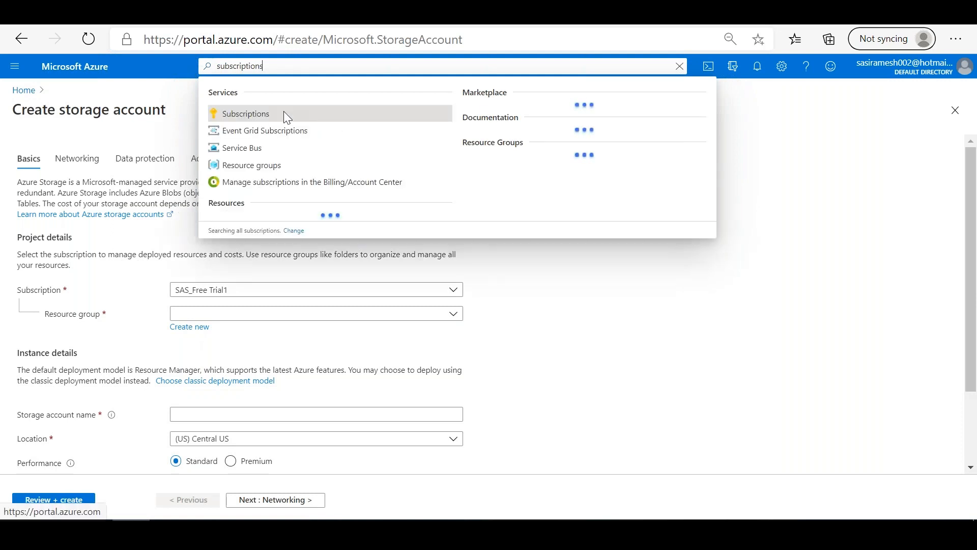
# Step: Return to the tab with the reviewed settings and create the storage account sasiadls1
pyautogui.press('Escape')
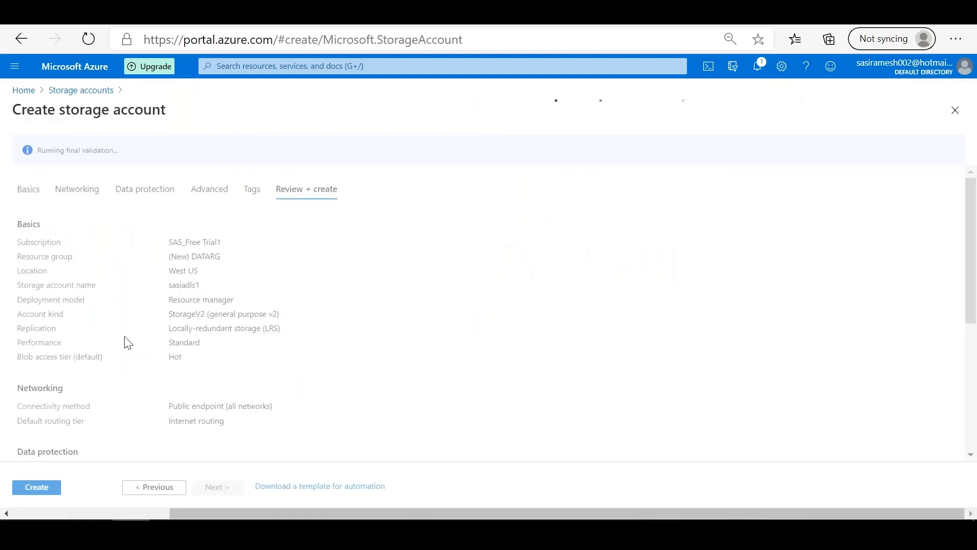
pyautogui.click(39, 489)
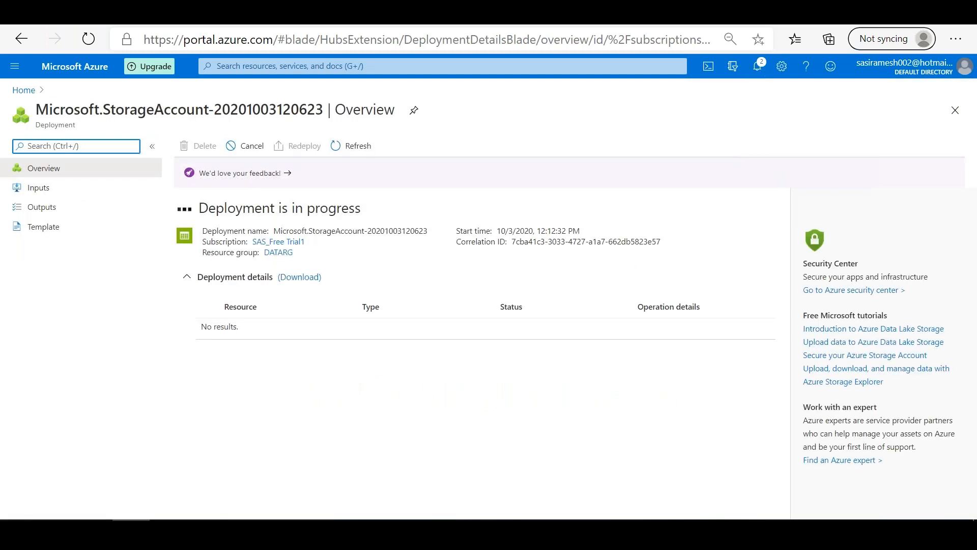
# Step: Start creating another storage account from the Storage accounts list and assign it to the DATARG resource group
pyautogui.click(20, 91)
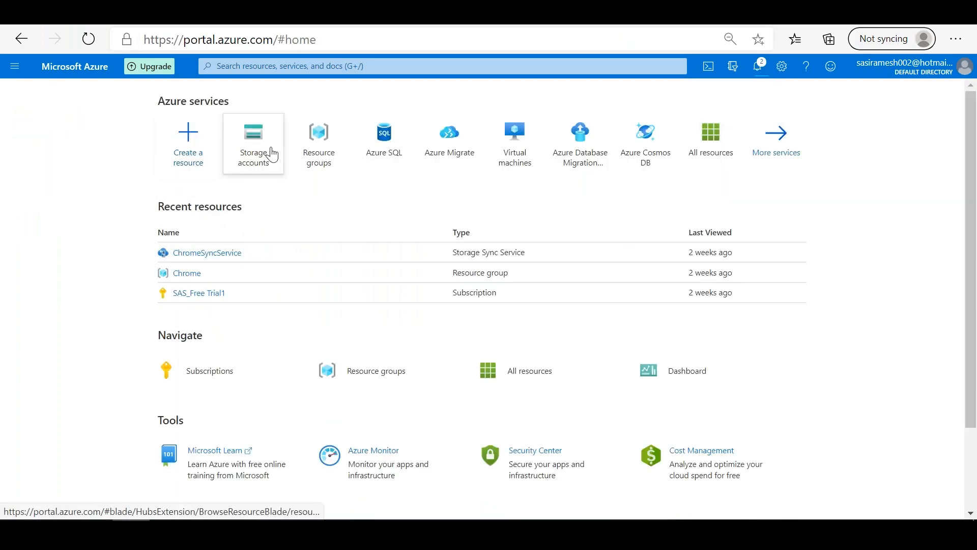
pyautogui.click(270, 152)
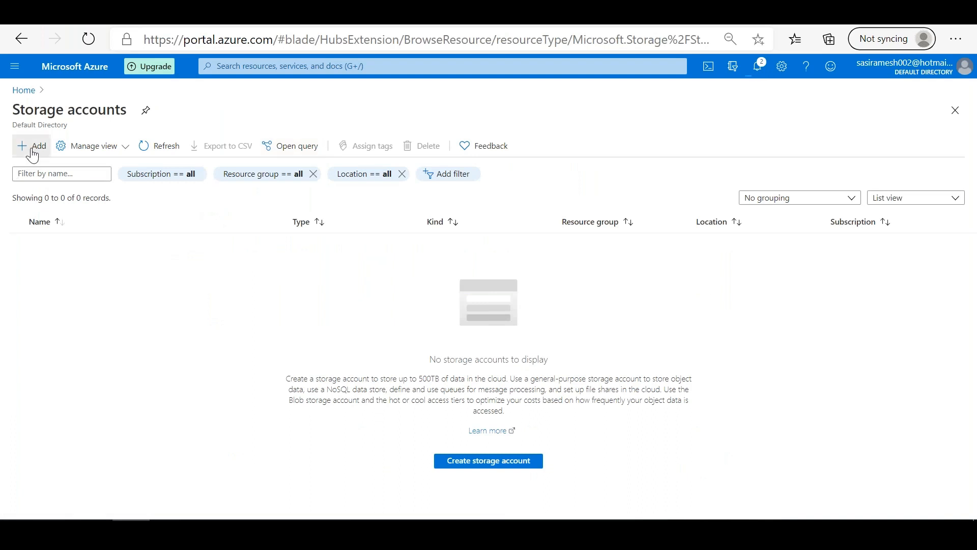
pyautogui.click(32, 145)
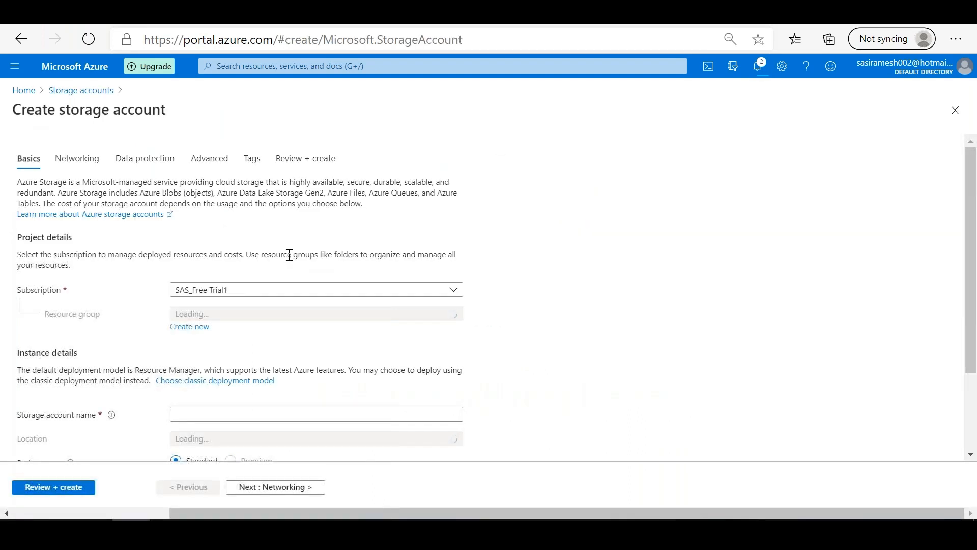
pyautogui.click(201, 314)
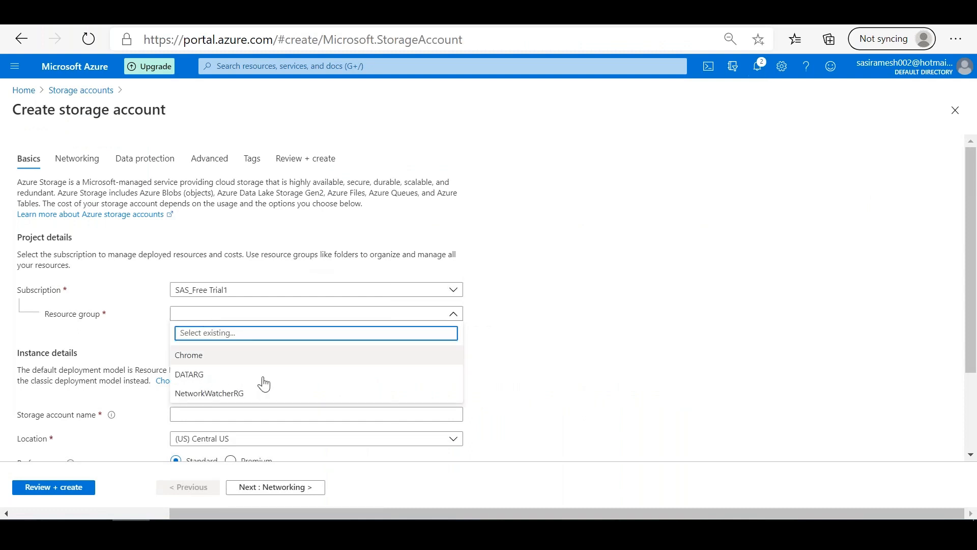
pyautogui.click(185, 375)
# Step: Name the storage account sasistg1gpv2stdlrs and set its replication to Locally-redundant storage (LRS)
pyautogui.click(198, 421)
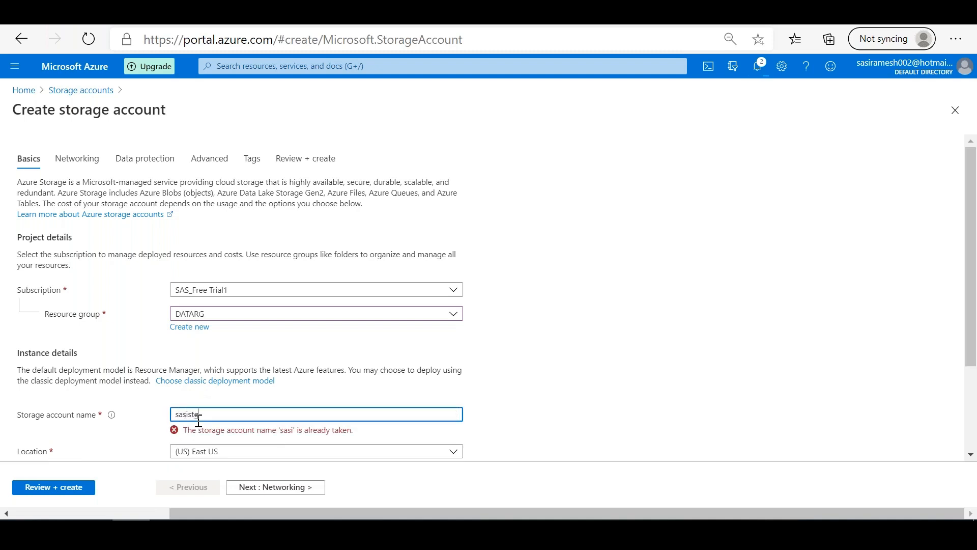
pyautogui.moveTo(973, 317); pyautogui.dragTo(973, 427)
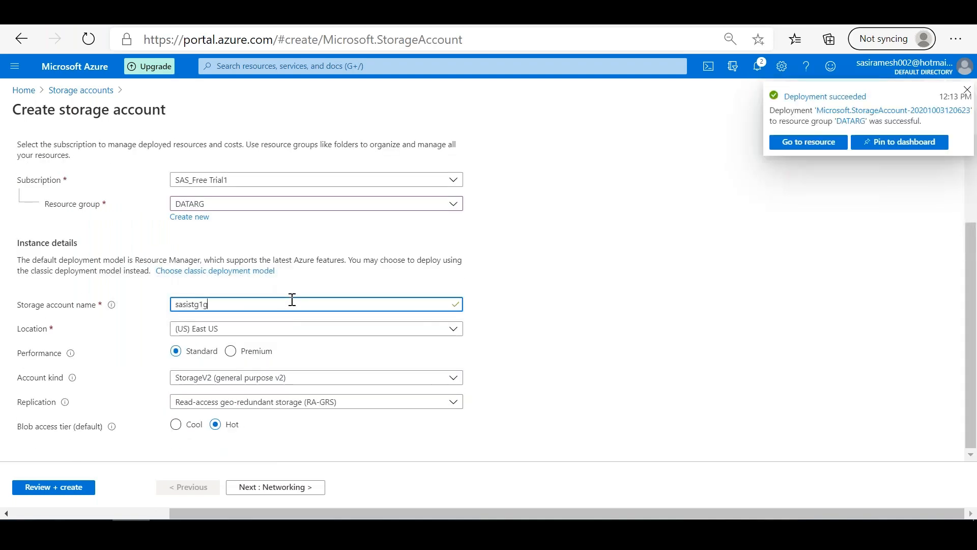
pyautogui.write('std')
pyautogui.click(283, 410)
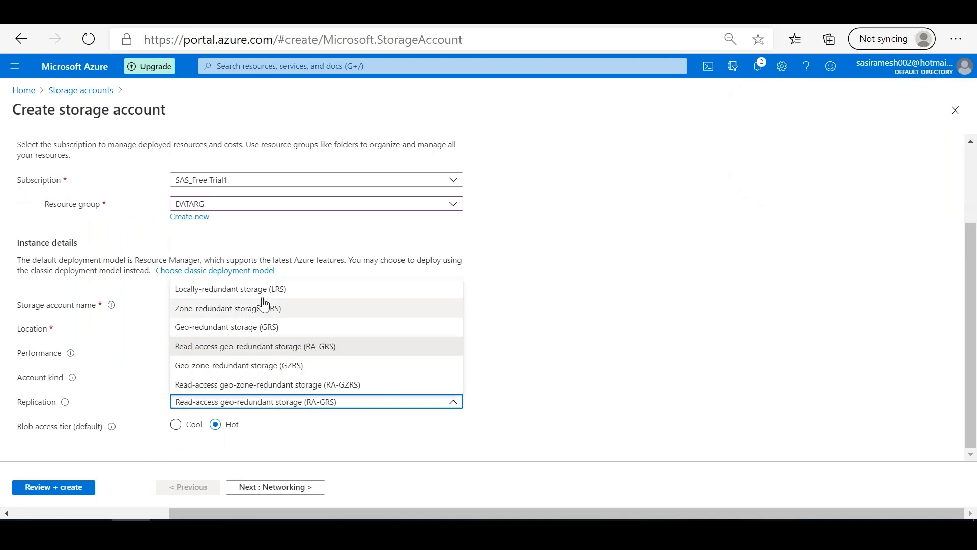
pyautogui.click(263, 287)
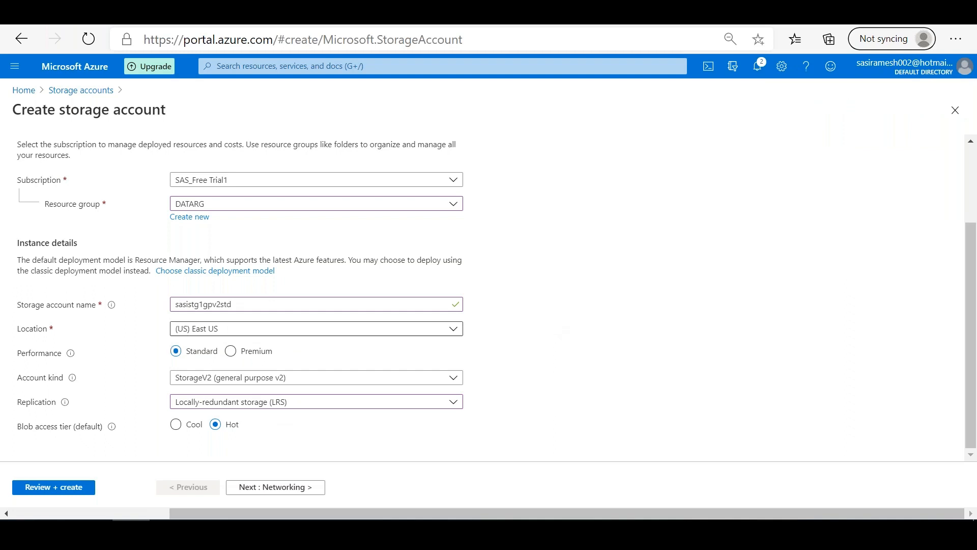
pyautogui.click(250, 303)
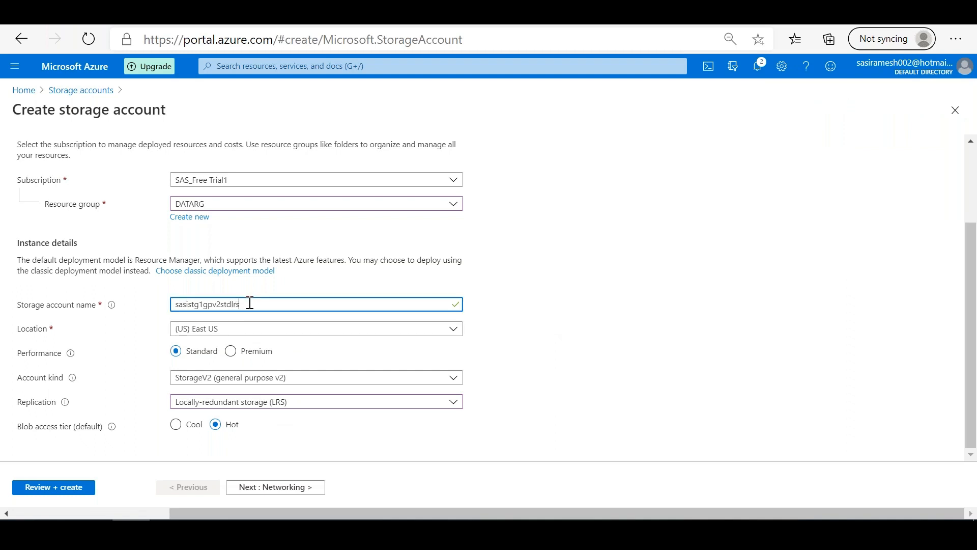
# Step: Check the Advanced settings down to Data Lake Storage Gen2, keep the hierarchical namespace disabled, and create the storage account sasistg1gpv2stdlrs
pyautogui.click(41, 488)
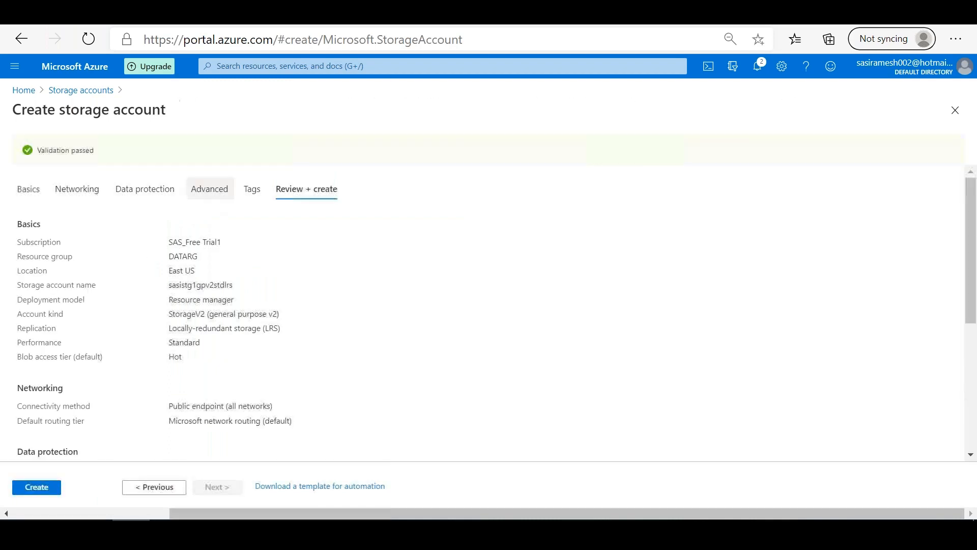
pyautogui.click(209, 189)
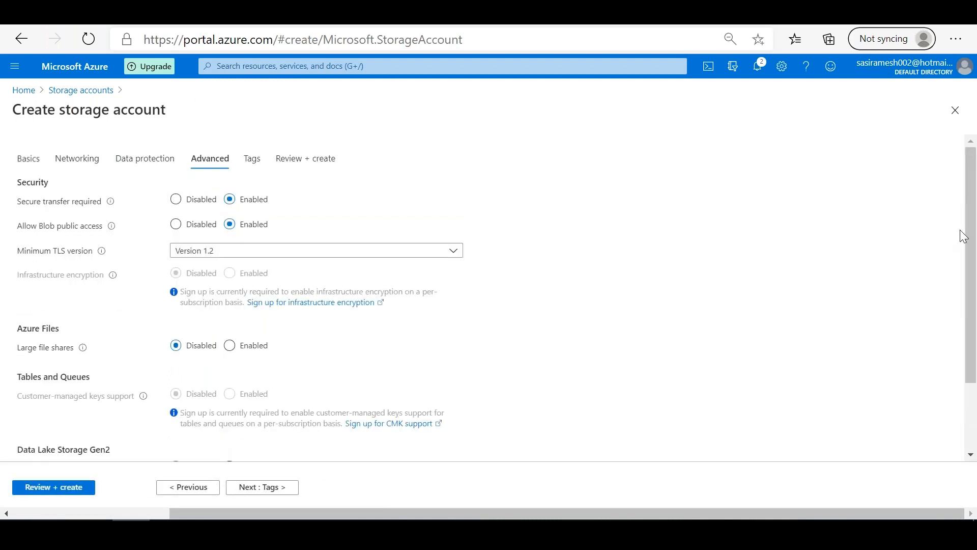
pyautogui.scroll(-2, 618, 385)
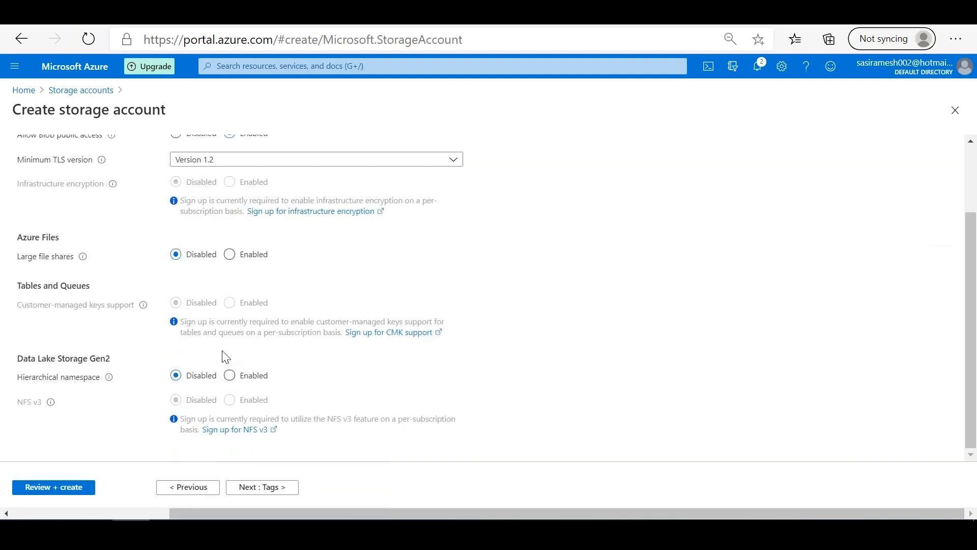
pyautogui.click(80, 481)
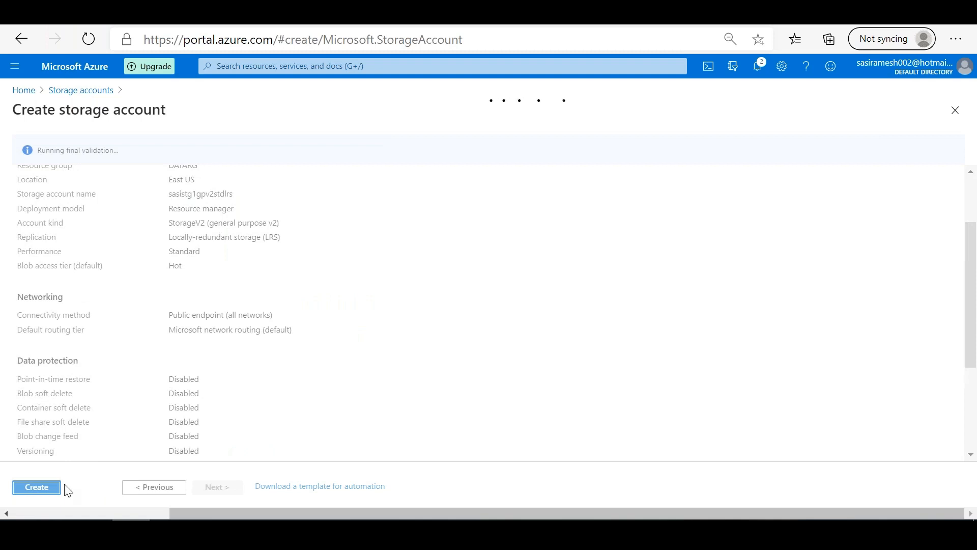
pyautogui.click(40, 490)
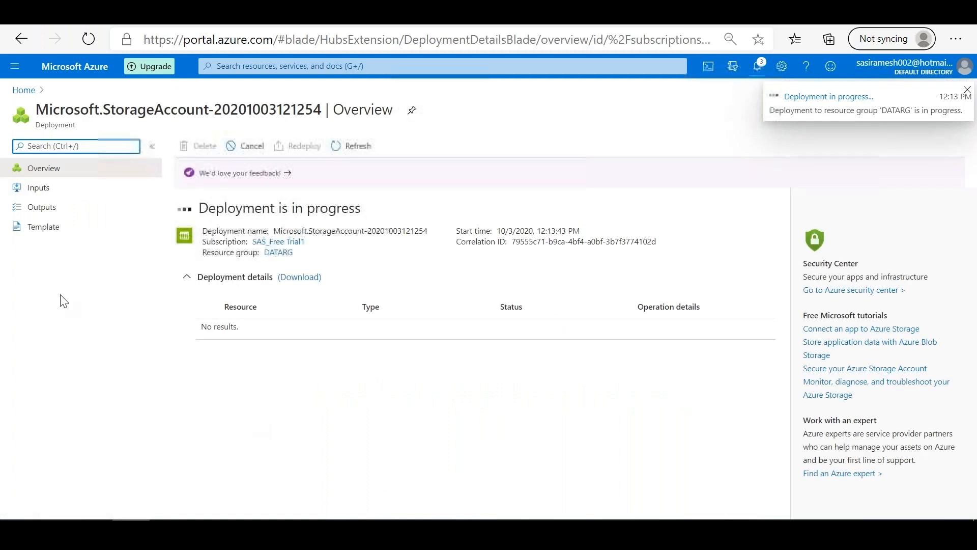
# Step: Go back to the Storage accounts list and refresh it to look for the newly deployed account
pyautogui.click(18, 94)
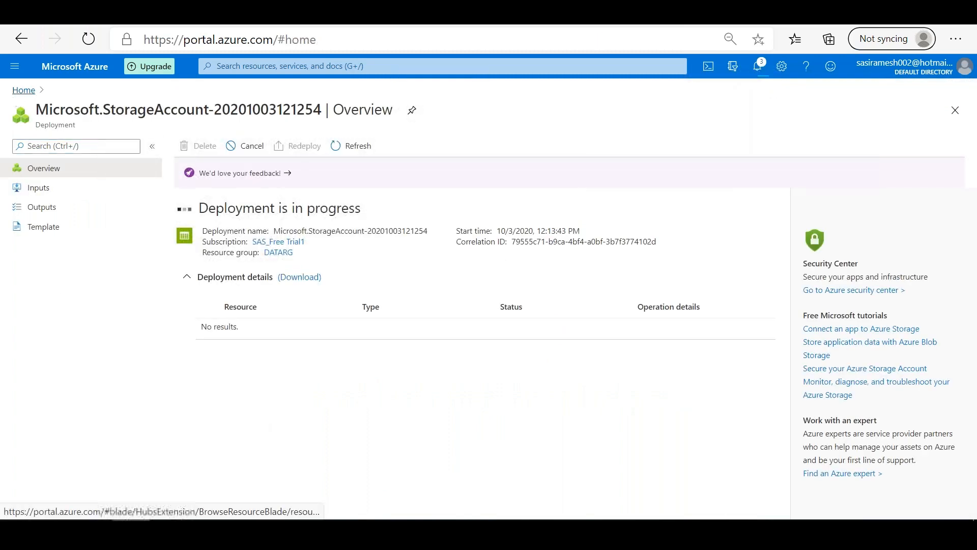
pyautogui.click(260, 157)
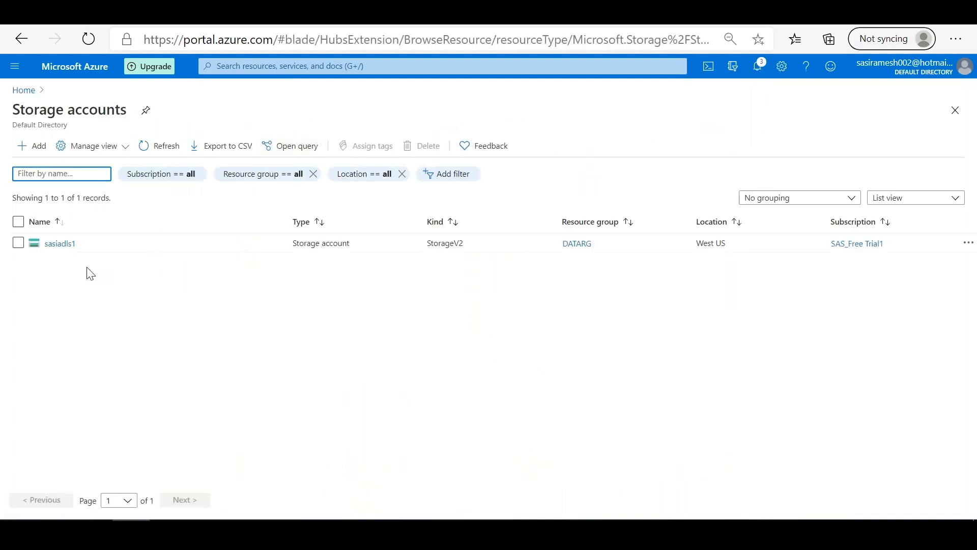
pyautogui.click(141, 148)
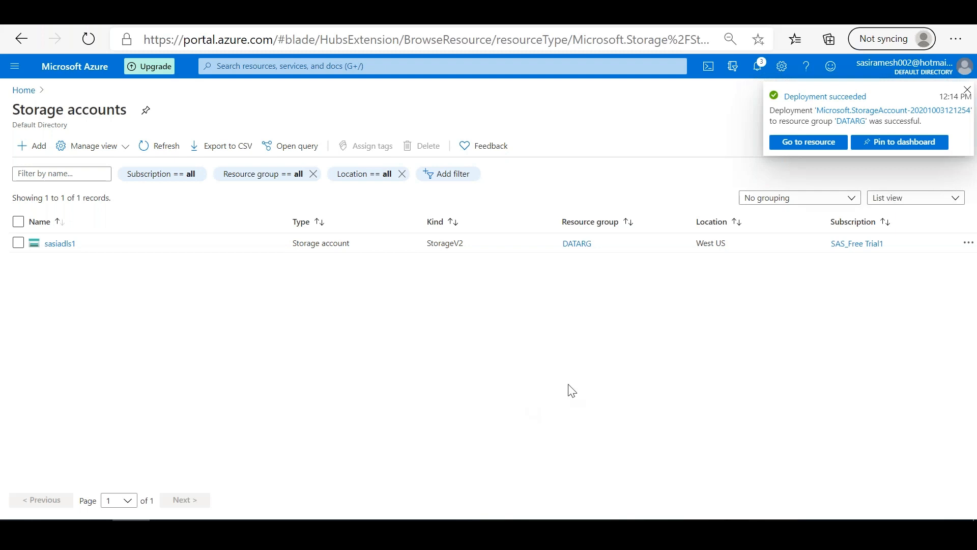
pyautogui.click(158, 148)
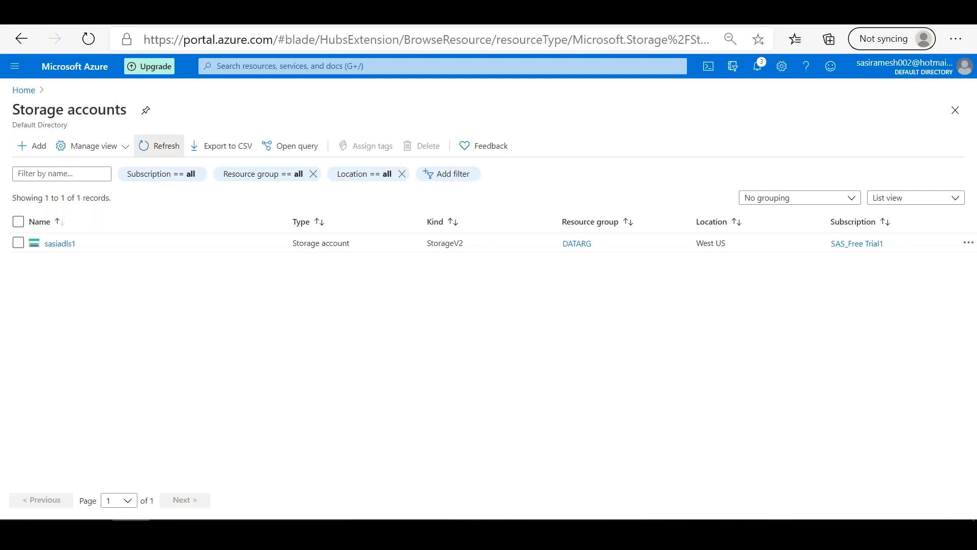
pyautogui.click(159, 145)
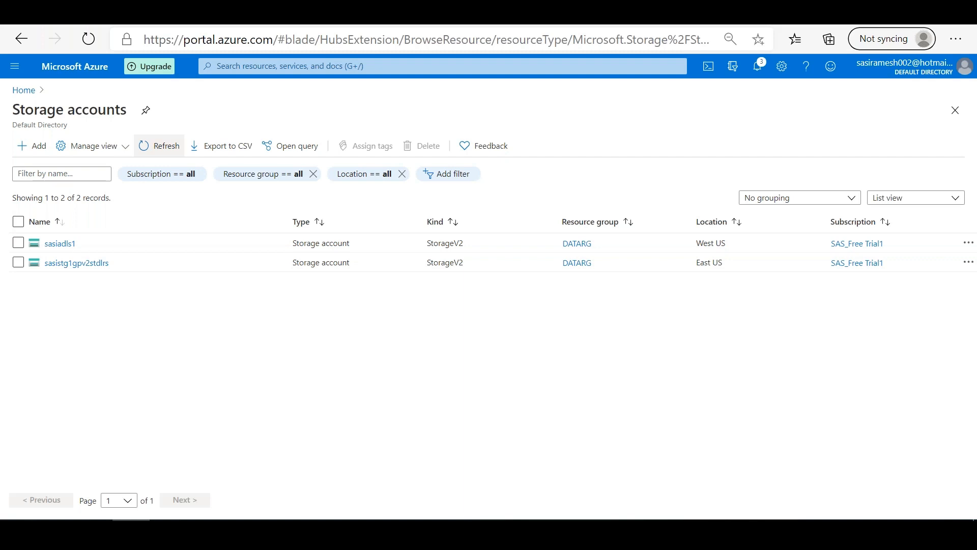
pyautogui.click(159, 146)
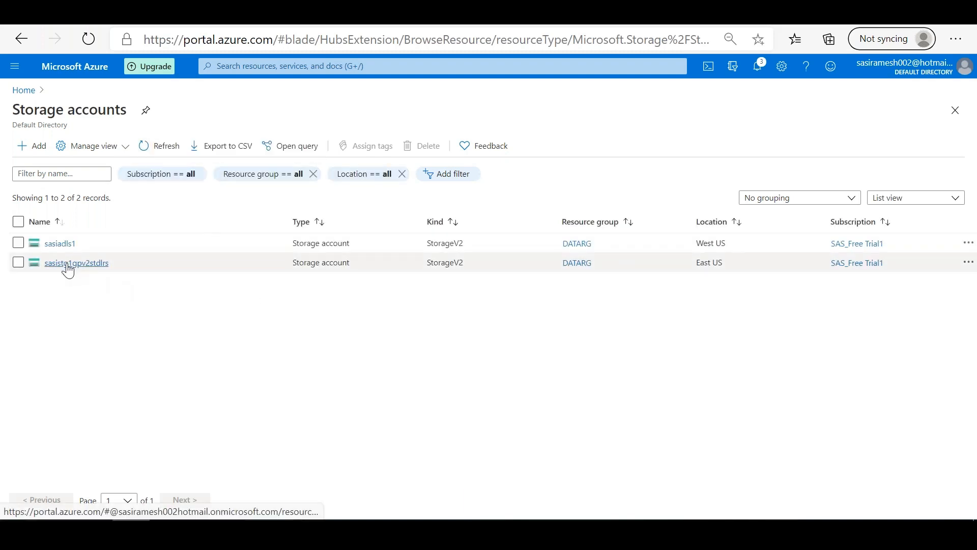
# Step: Compare the Containers descriptions in the overviews of sasiadls1 and sasistg1gpv2stdlrs and view each account's container list
pyautogui.click(58, 243)
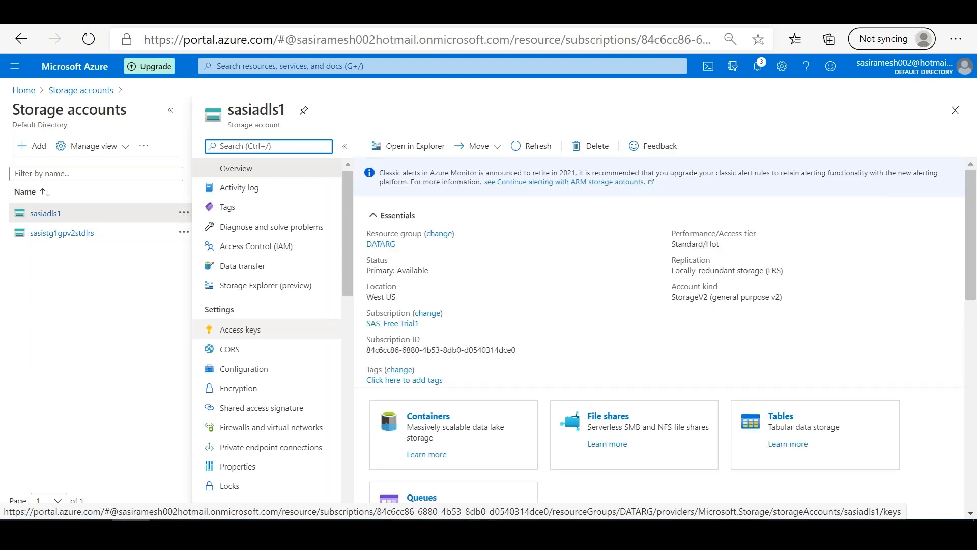
pyautogui.moveTo(446, 446); pyautogui.dragTo(409, 434)
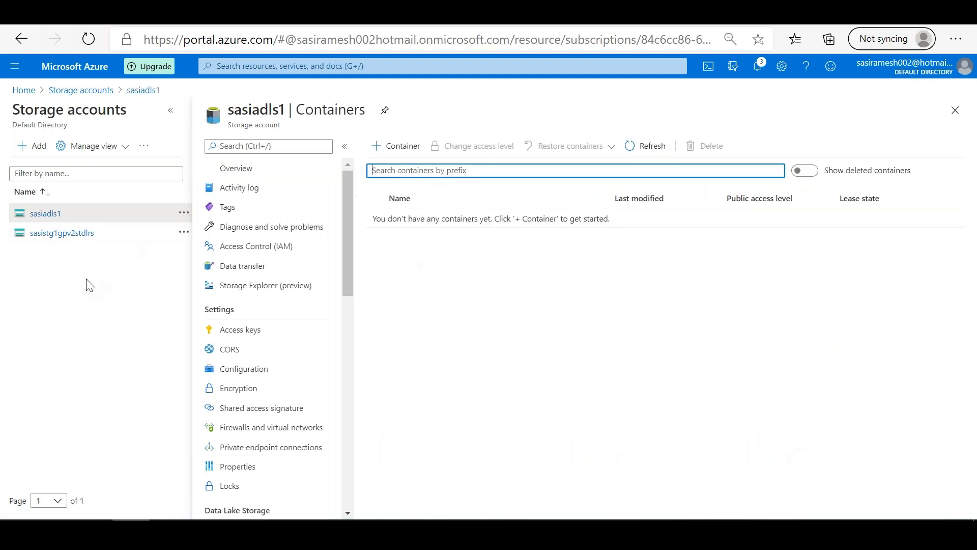
pyautogui.click(62, 239)
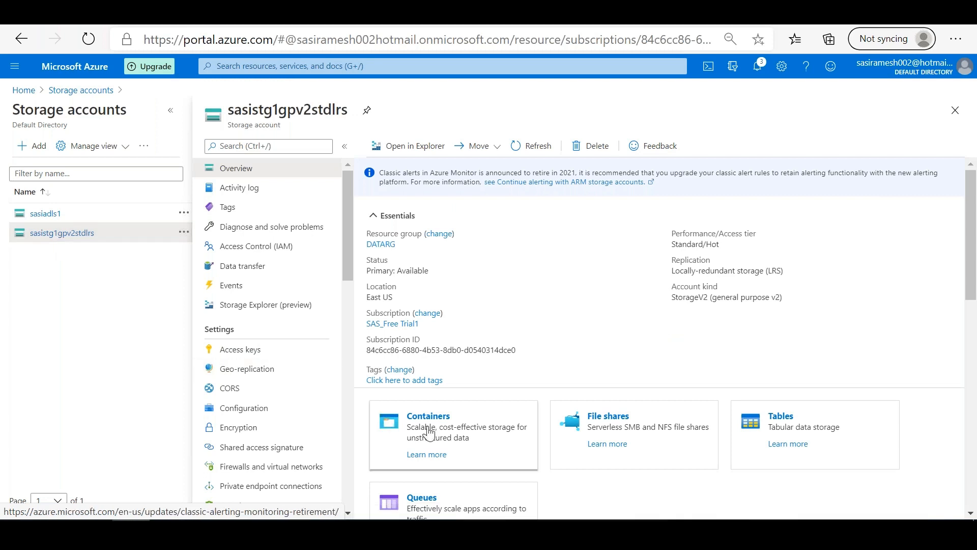
pyautogui.moveTo(470, 438); pyautogui.dragTo(408, 434)
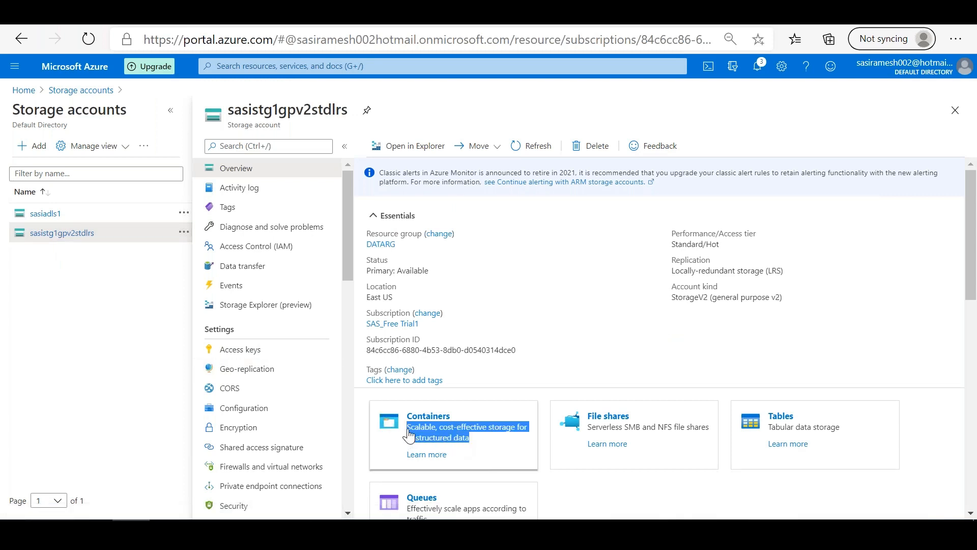
pyautogui.click(409, 434)
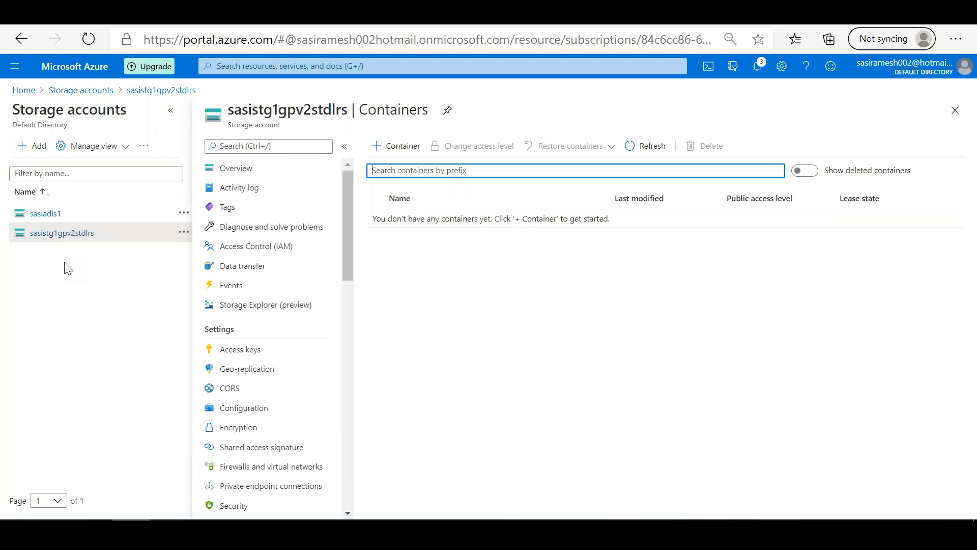
# Step: Create a container named sasidlsc1 in sasiadls1 with public access level Container (anonymous read access for containers and blobs) and open it
pyautogui.click(47, 215)
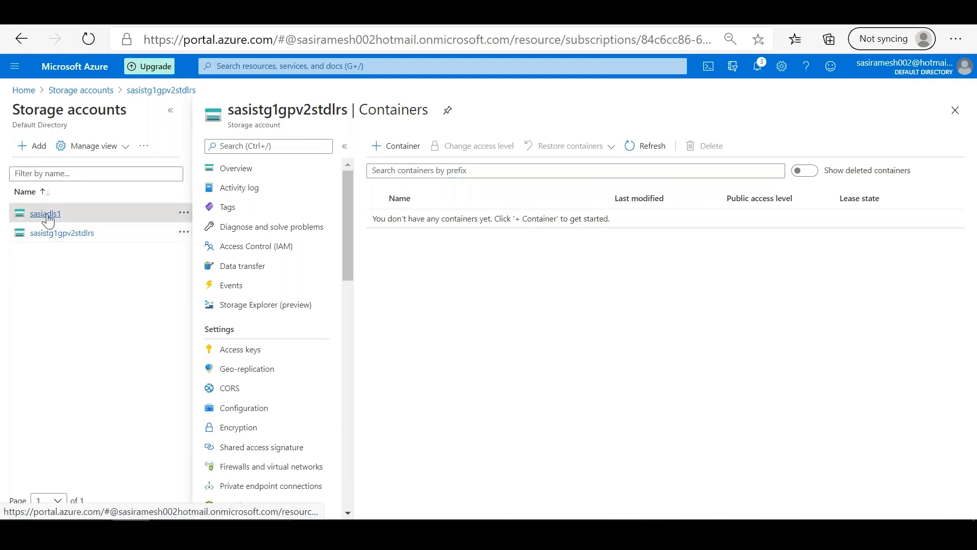
pyautogui.click(394, 148)
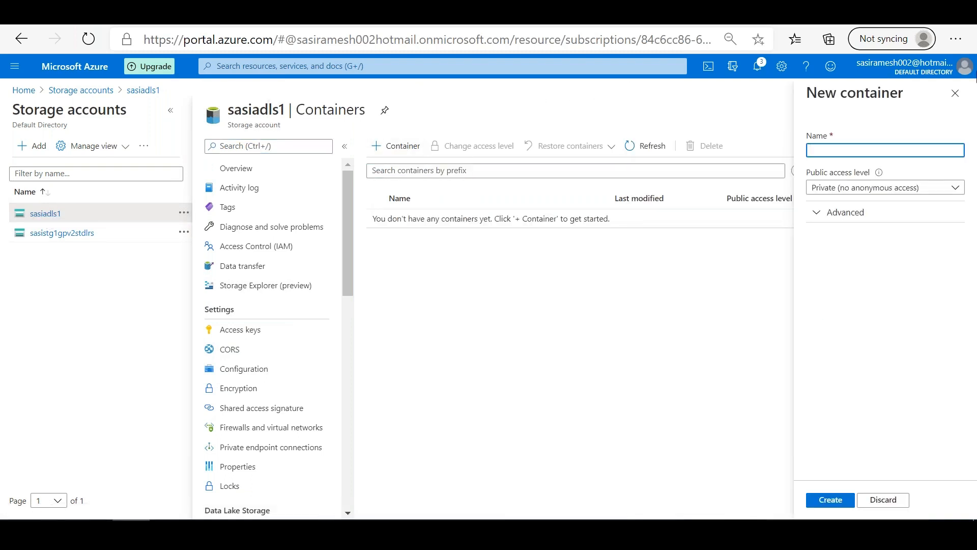
pyautogui.click(899, 188)
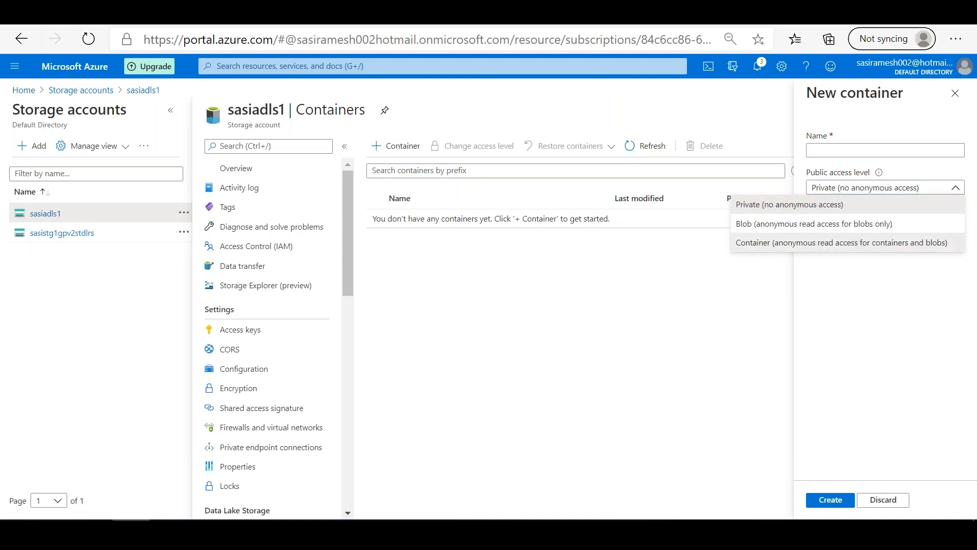
pyautogui.click(855, 243)
pyautogui.click(842, 149)
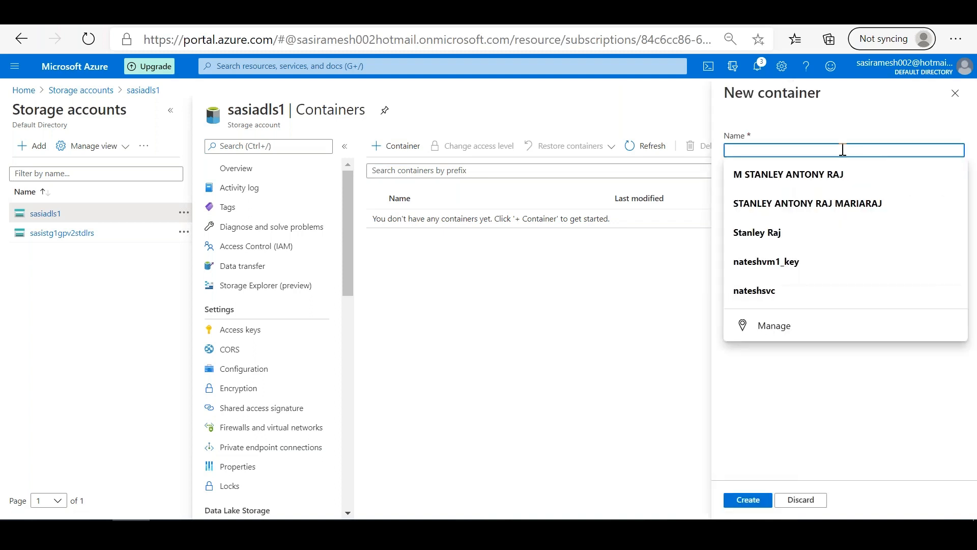
pyautogui.write('sasidlsc1')
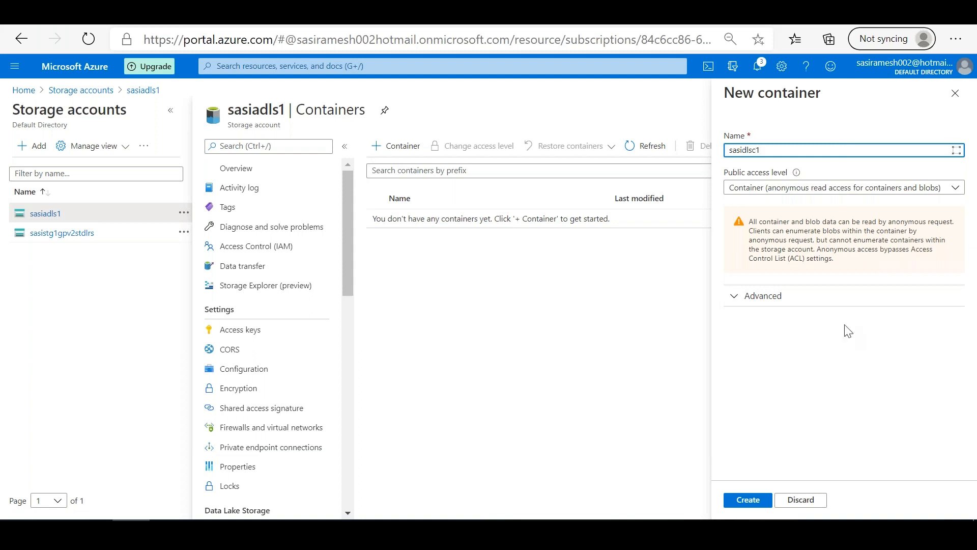
pyautogui.click(809, 365)
pyautogui.click(742, 501)
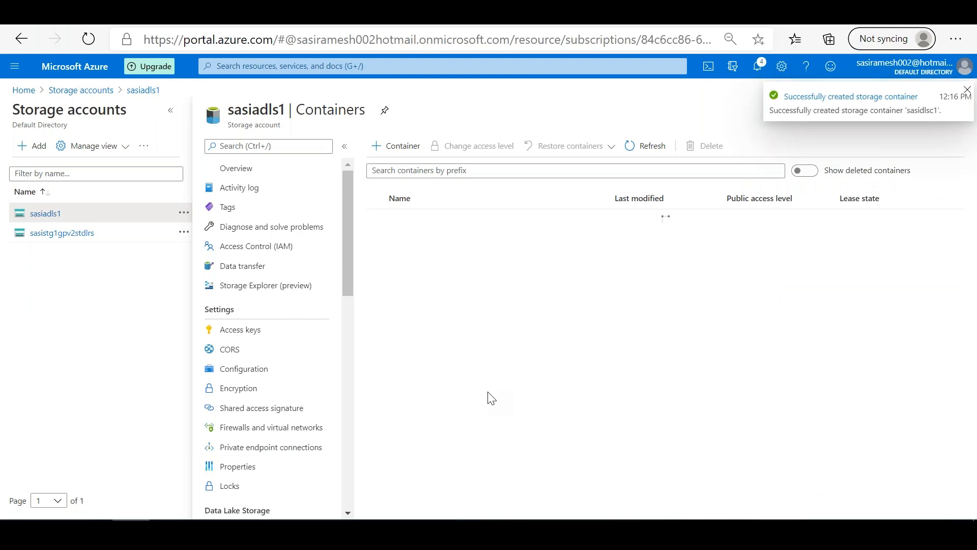
pyautogui.click(404, 219)
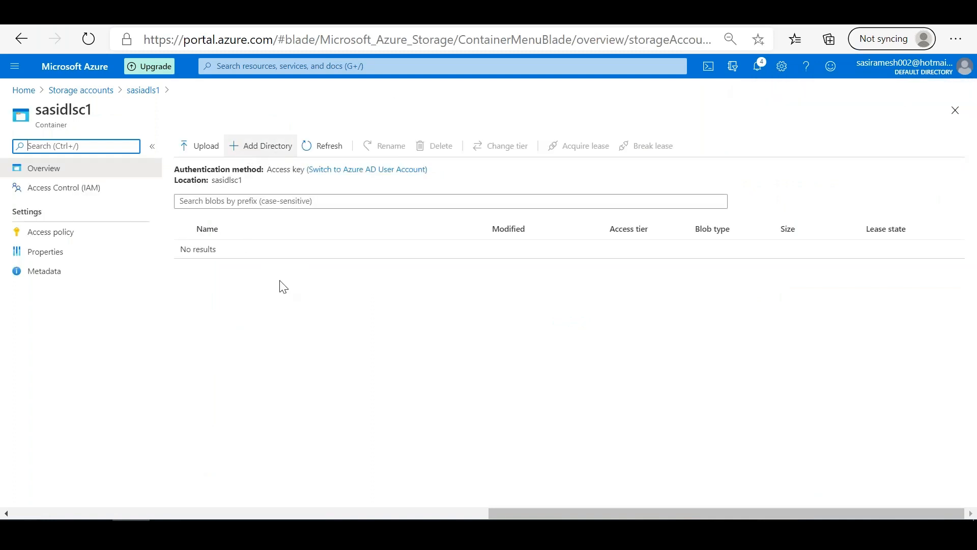
# Step: Switch to the other portal tab and open the Storage accounts list there
pyautogui.hotkey('alt', 'Tab')
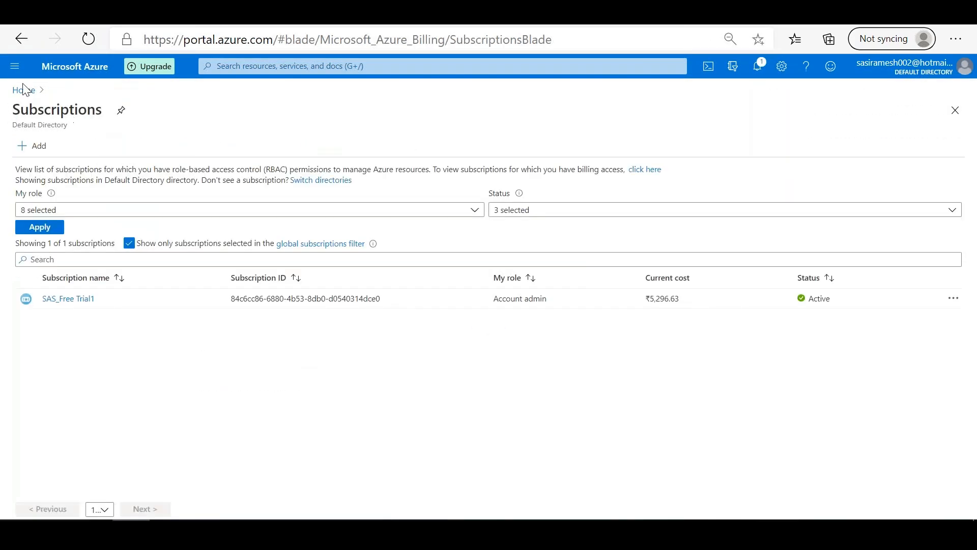
pyautogui.click(22, 92)
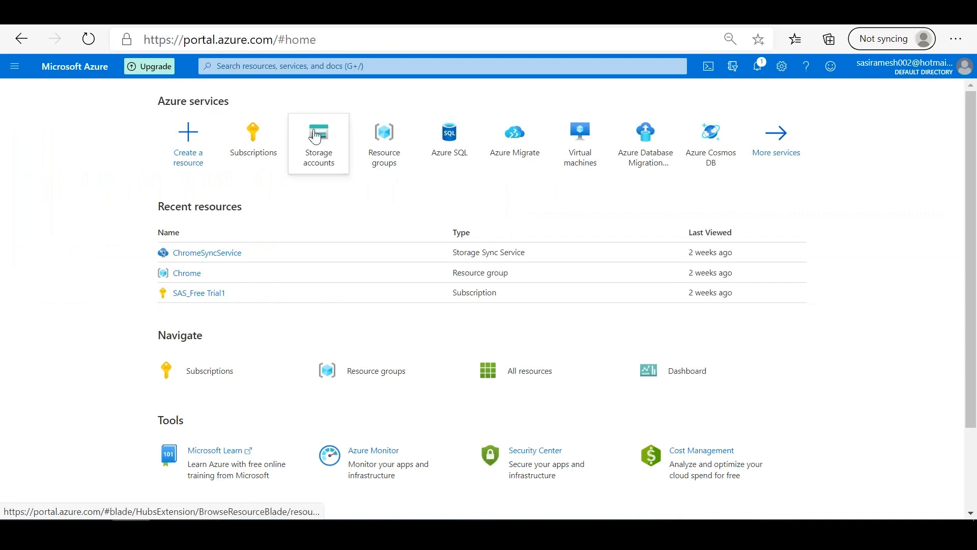
pyautogui.click(315, 136)
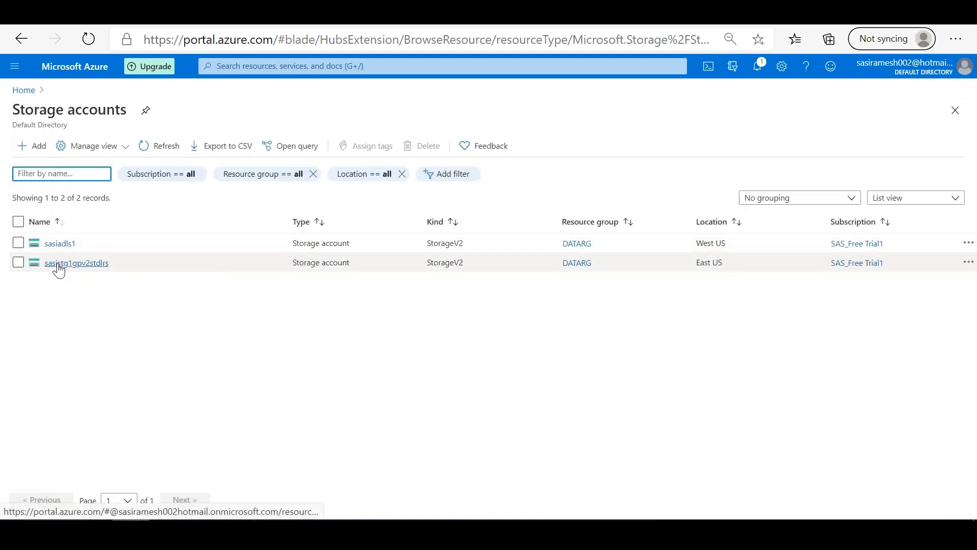
# Step: Open the container list of the sasistg1gpv2stdlrs storage account
pyautogui.click(58, 264)
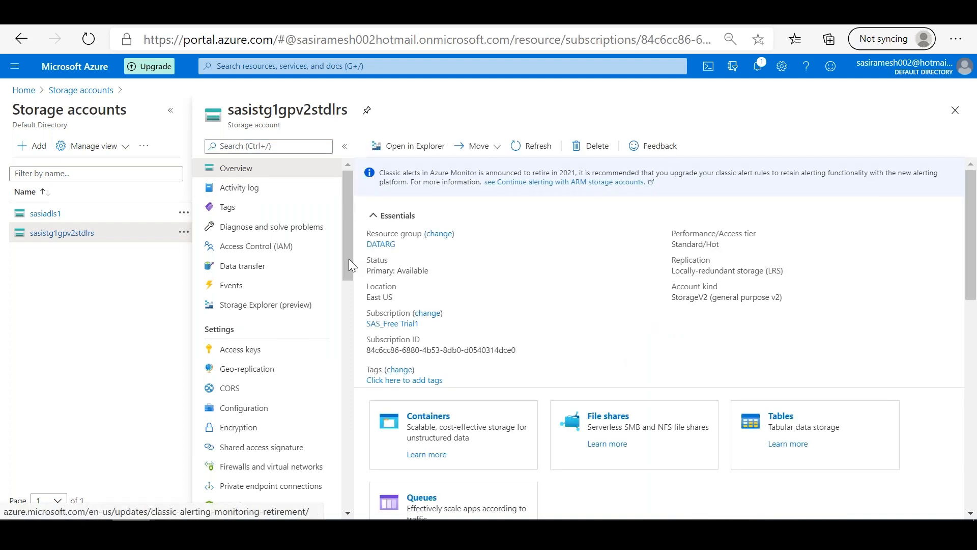
pyautogui.scroll(-3, 346, 291)
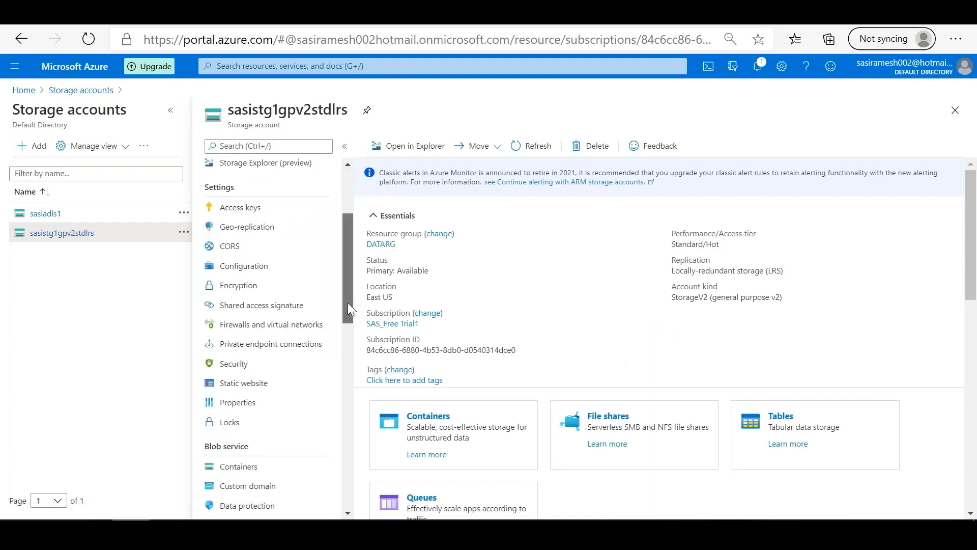
pyautogui.click(441, 421)
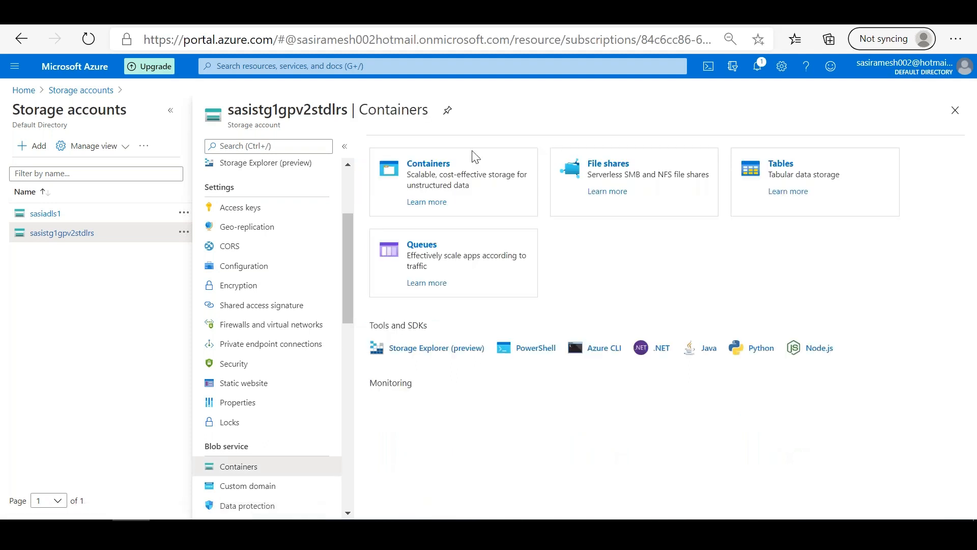
# Step: Create a container named sasigpsc1 with public access level Container (anonymous read access for containers and blobs) and open it
pyautogui.click(402, 149)
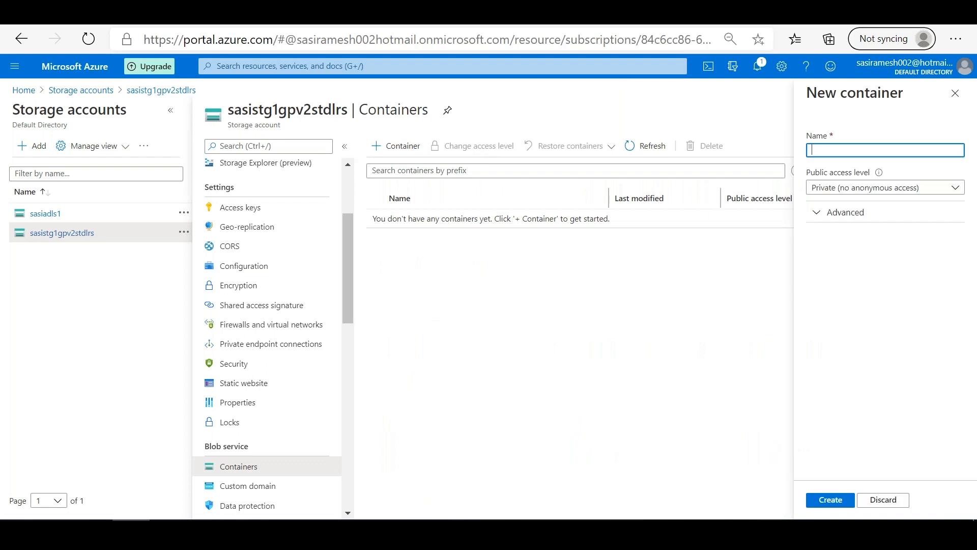
pyautogui.write('sasi')
pyautogui.write('gpsc')
pyautogui.press('BackSpace')
pyautogui.press('BackSpace')
pyautogui.press('BackSpace')
pyautogui.write('psc1')
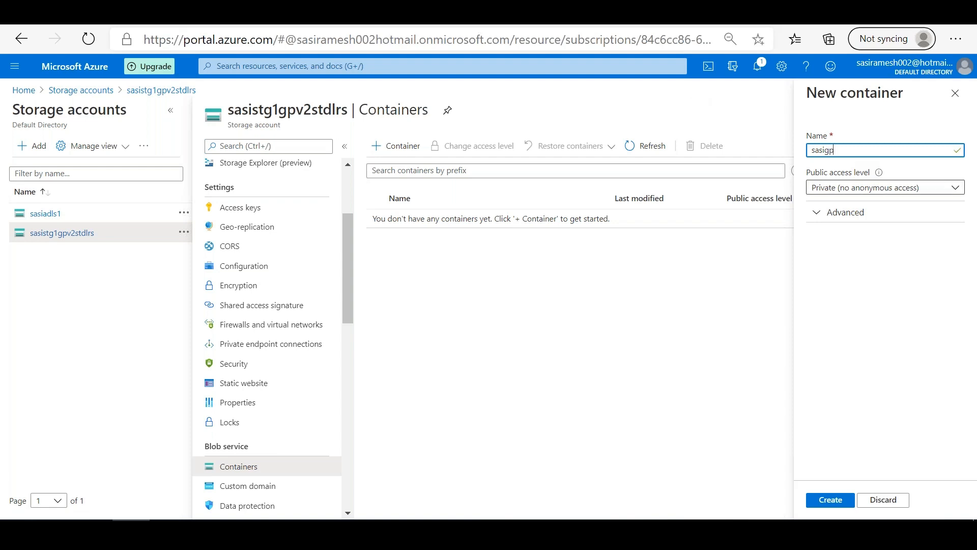
pyautogui.click(890, 189)
pyautogui.click(832, 244)
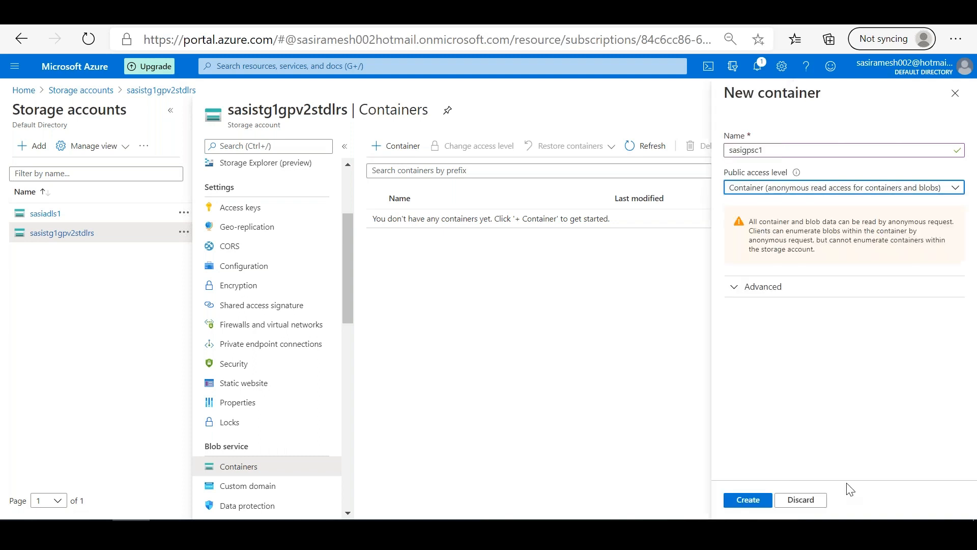
pyautogui.click(753, 499)
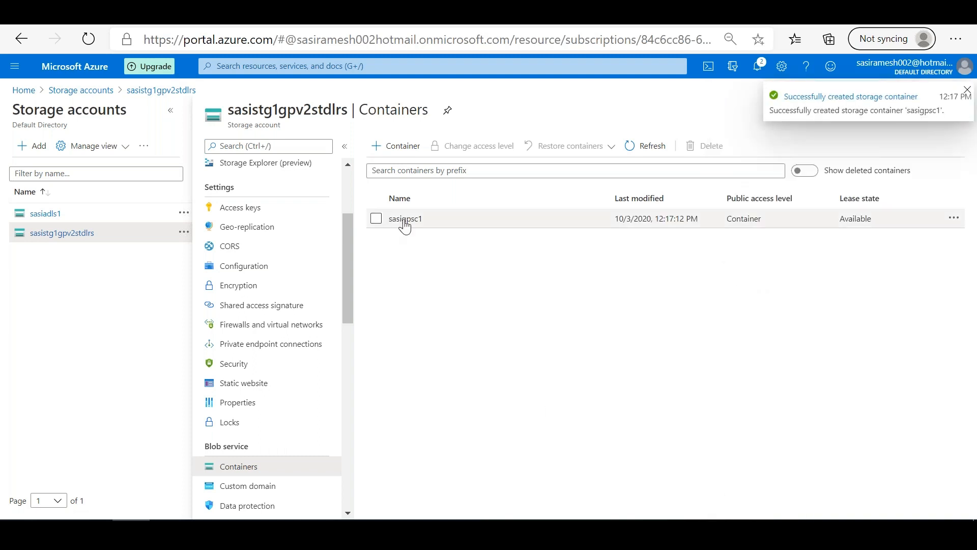
pyautogui.click(404, 220)
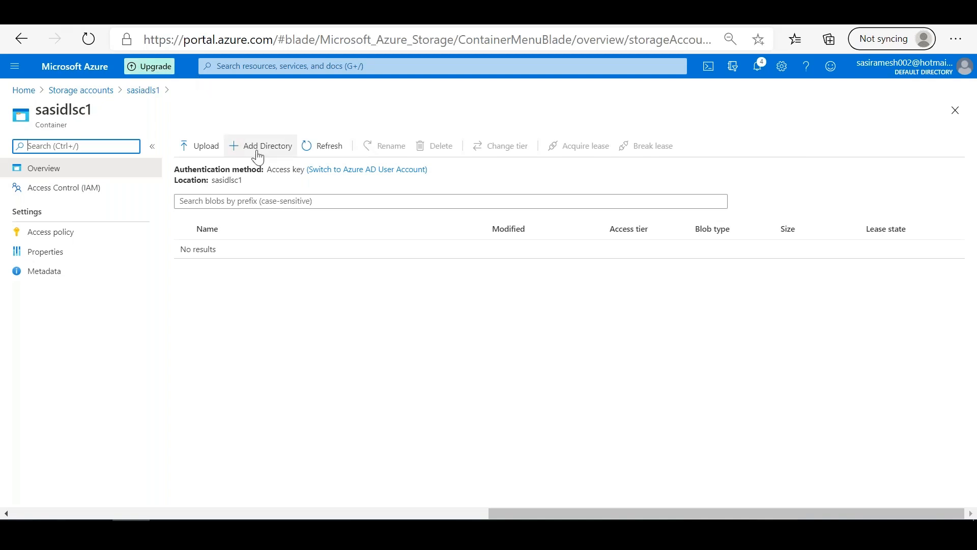
# Step: Add a directory named sasiappd1 to the sasidlsc1 container of sasiadls1 and open it
pyautogui.click(257, 152)
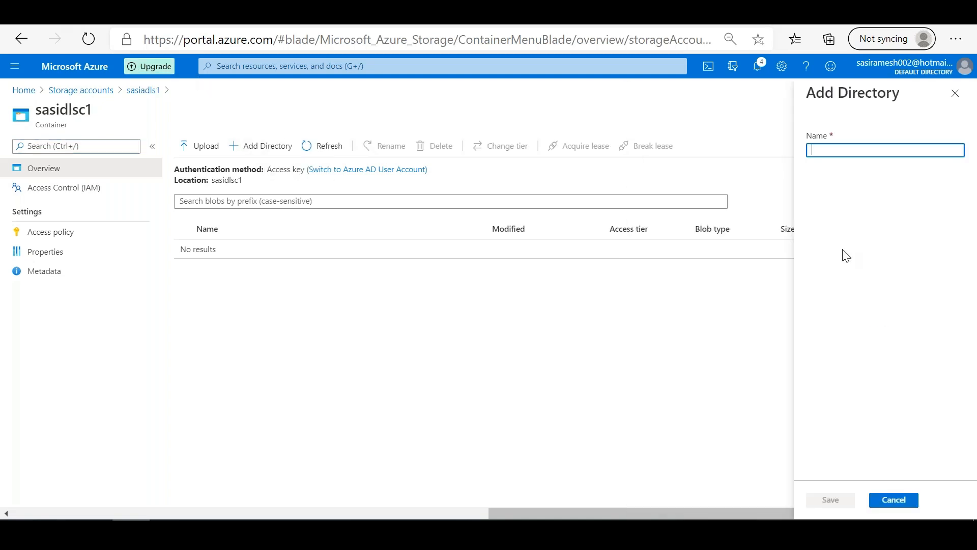
pyautogui.write('sasiappd1')
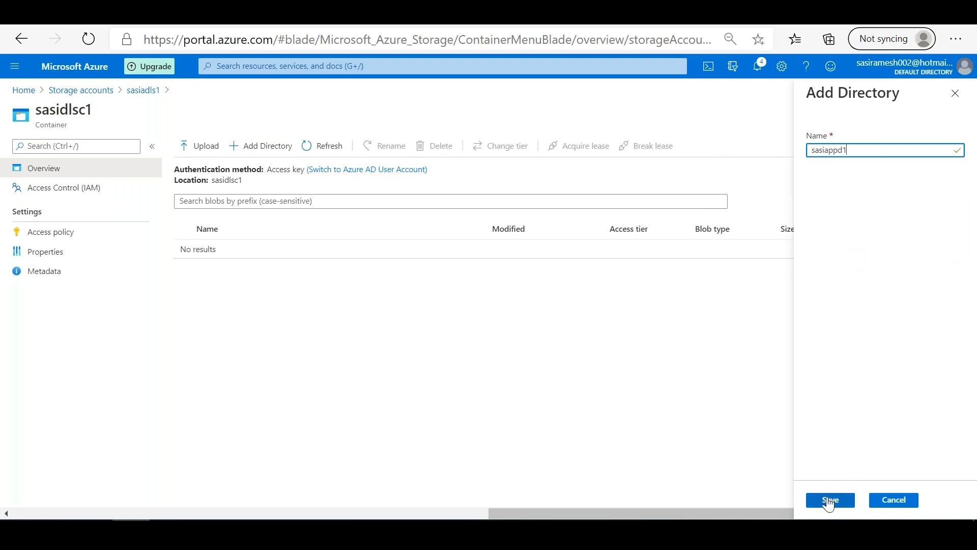
pyautogui.click(828, 500)
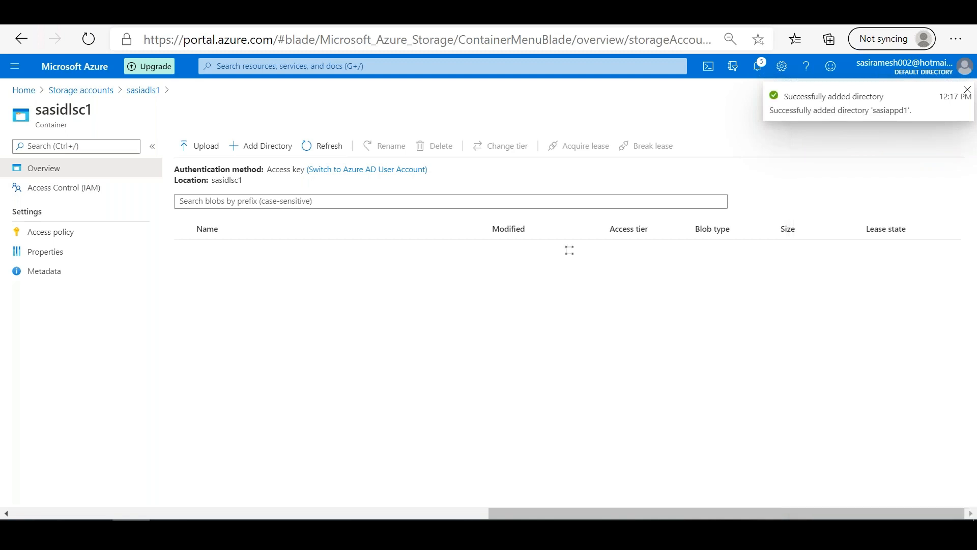
pyautogui.click(228, 249)
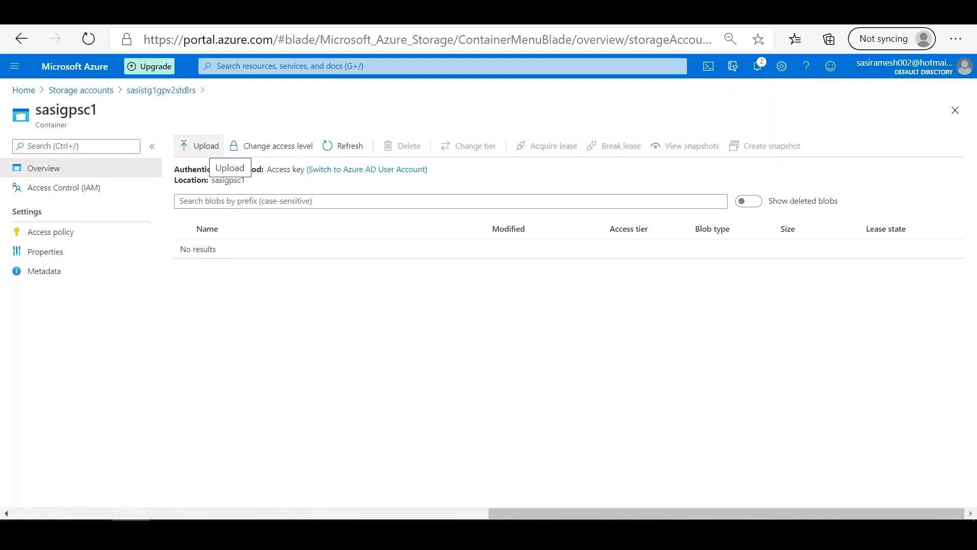
# Step: View the blob upload options in the sasigpsc1 container and return to the container list of sasistg1gpv2stdlrs
pyautogui.click(200, 147)
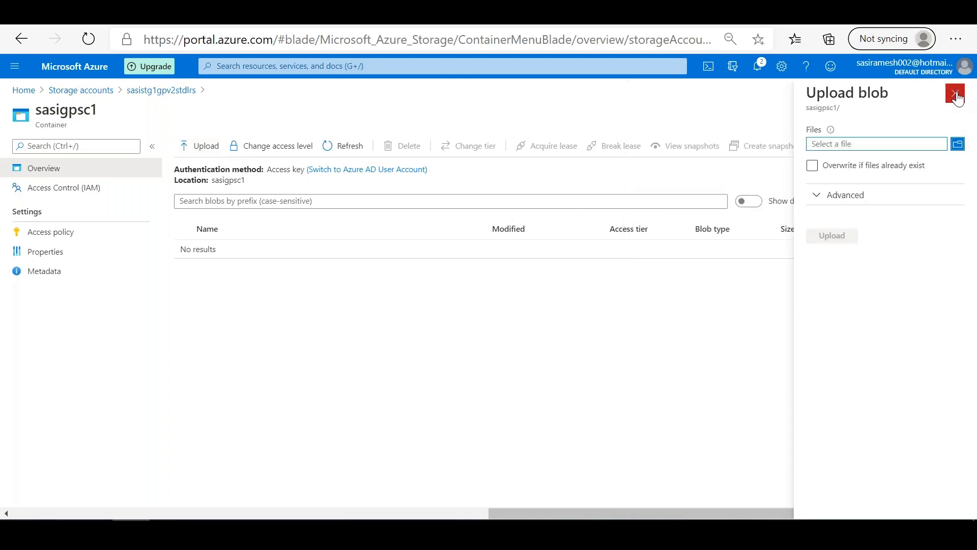
pyautogui.click(955, 94)
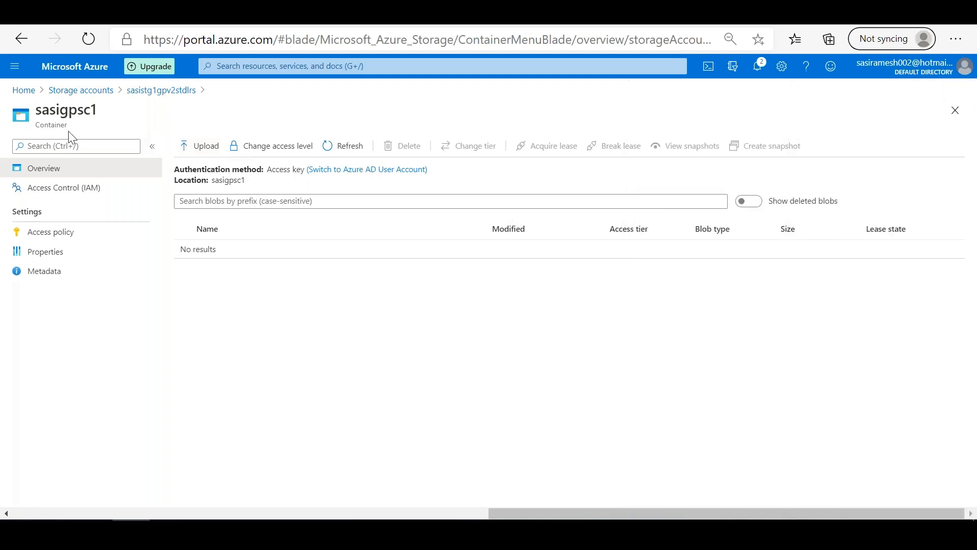
pyautogui.click(161, 91)
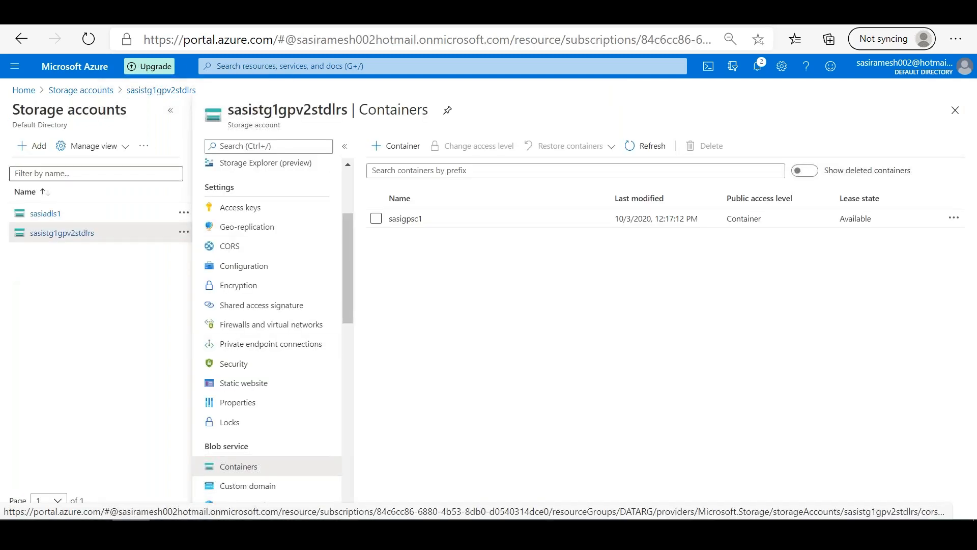
# Step: Search the portal for data factory, open the Data factories service and start creating a new data factory
pyautogui.click(247, 73)
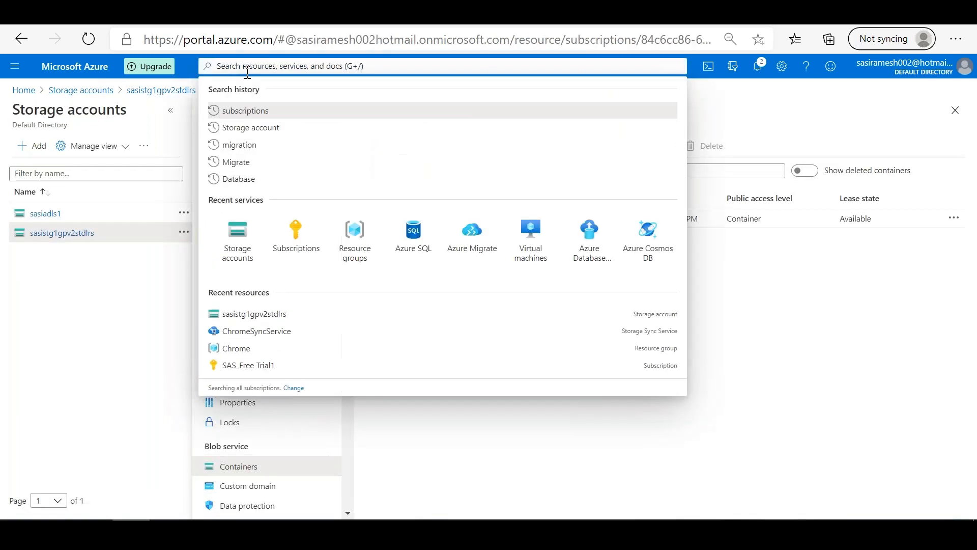
pyautogui.write('d')
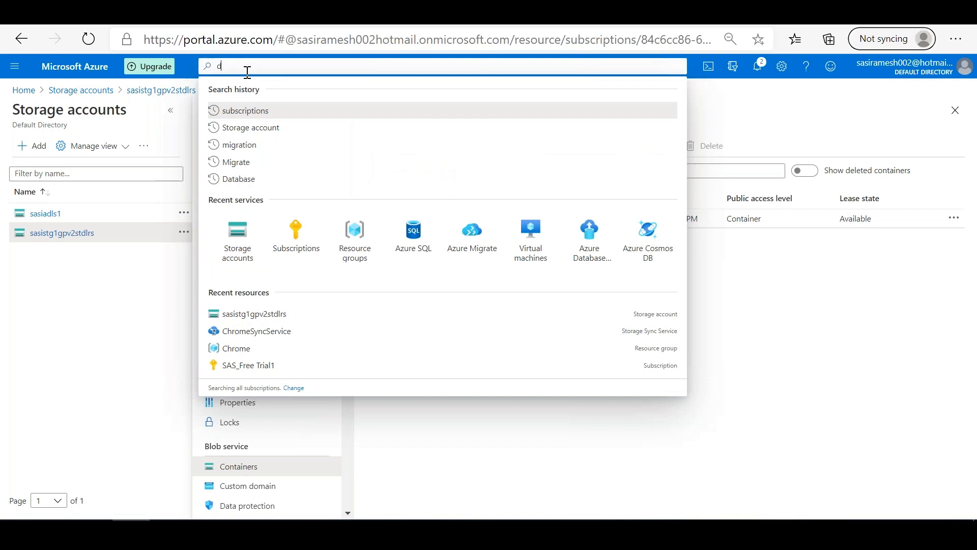
pyautogui.write('ata factory')
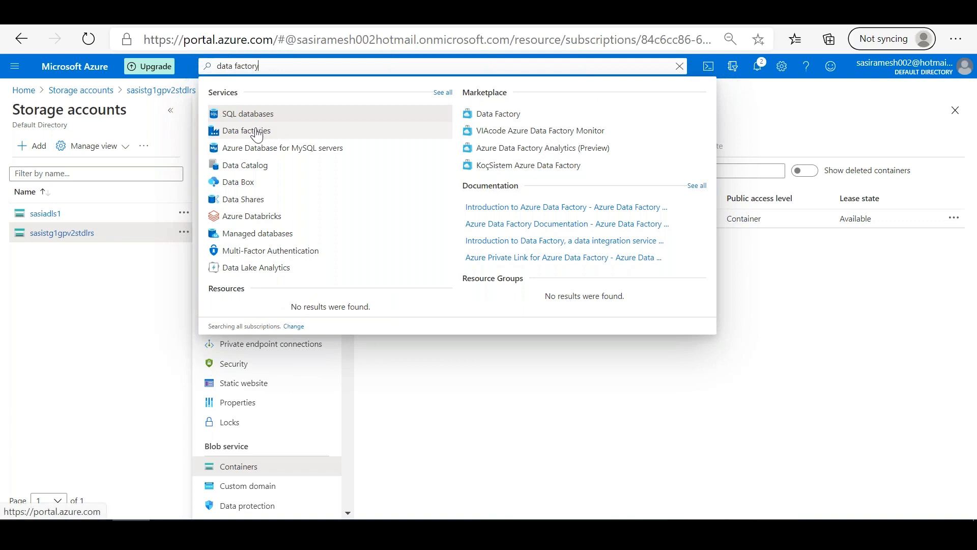
pyautogui.click(257, 134)
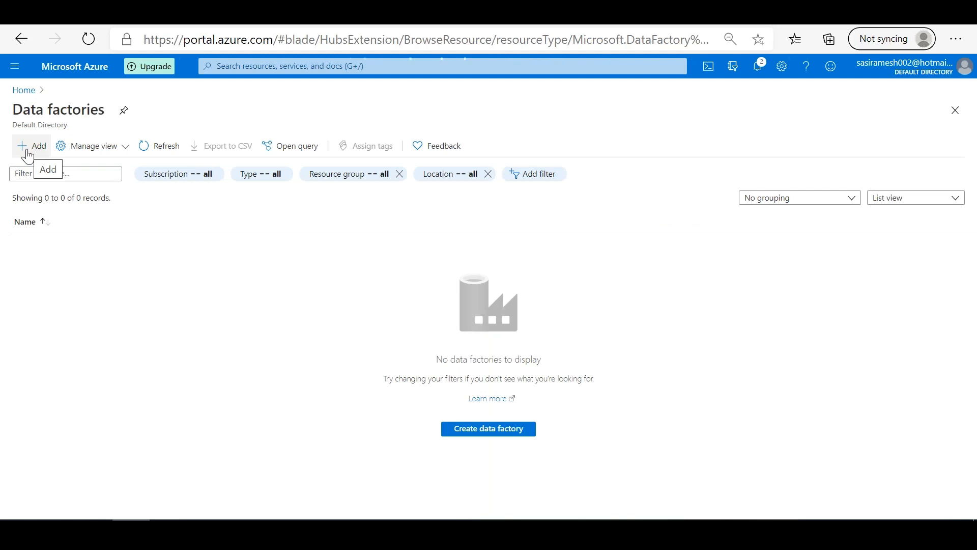
pyautogui.click(28, 153)
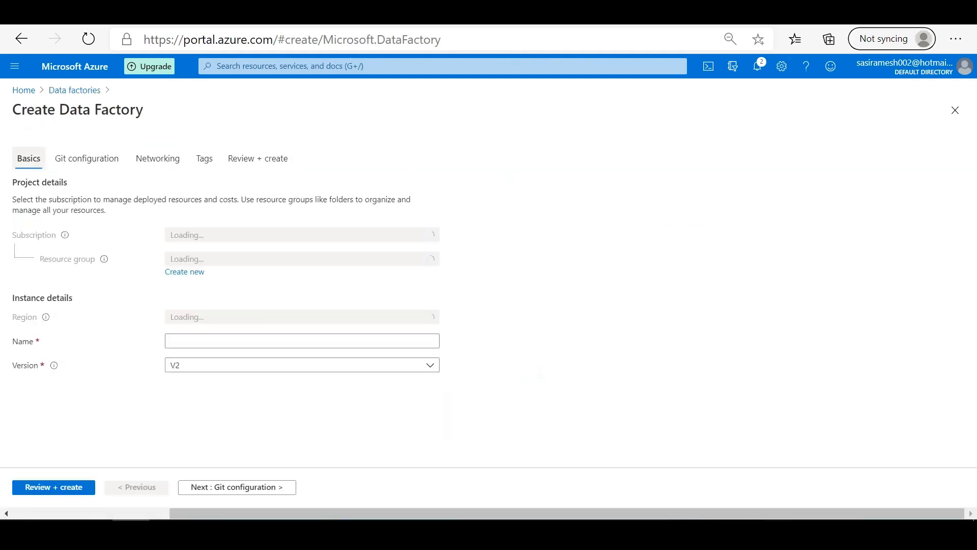
# Step: Assign the new data factory to resource group DATARG and set its region to West US
pyautogui.click(290, 259)
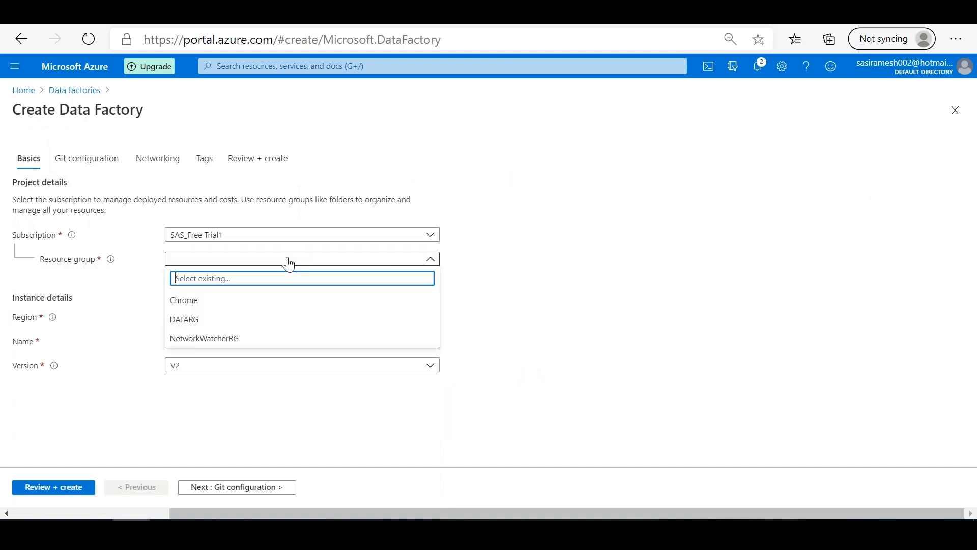
pyautogui.click(211, 321)
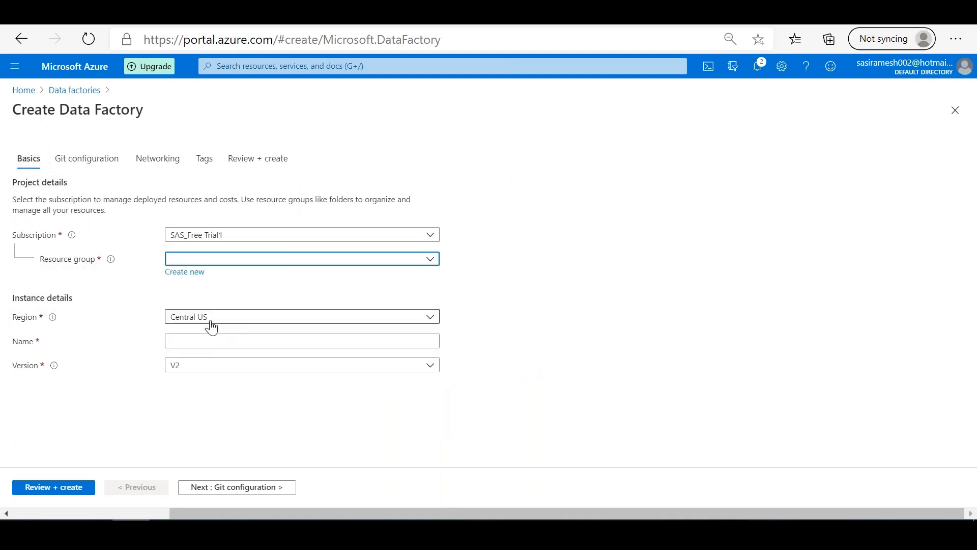
pyautogui.click(232, 318)
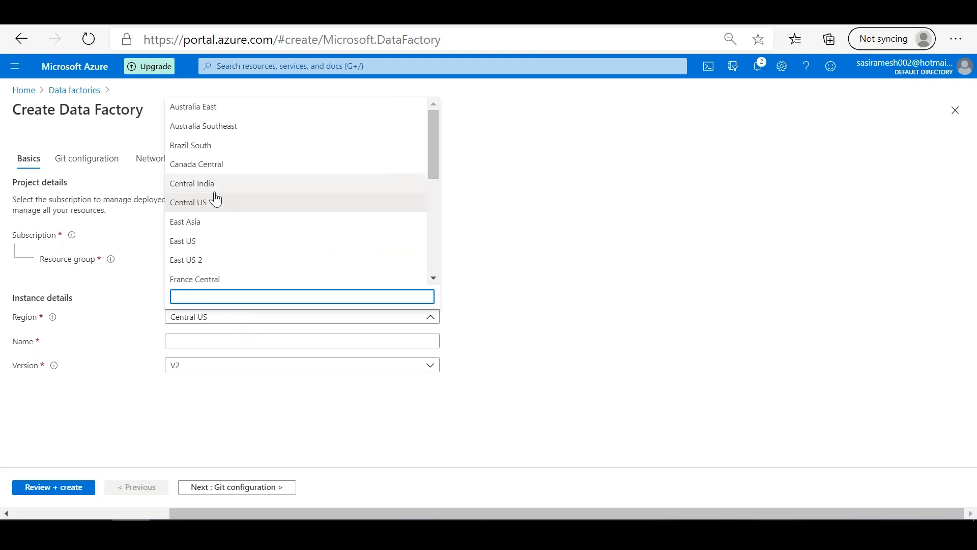
pyautogui.moveTo(438, 142); pyautogui.dragTo(439, 267)
pyautogui.click(227, 257)
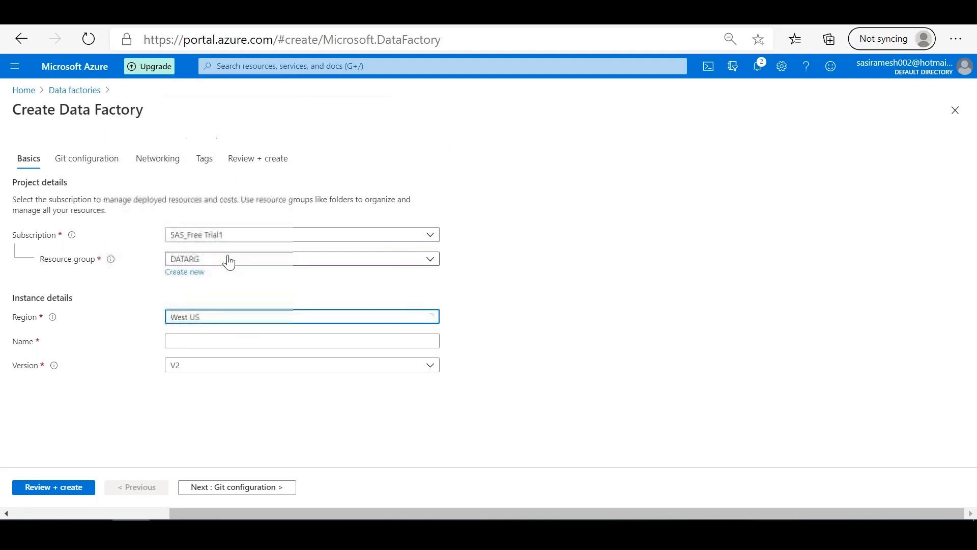
# Step: Name the data factory sasidf1, keeping version V2
pyautogui.click(214, 341)
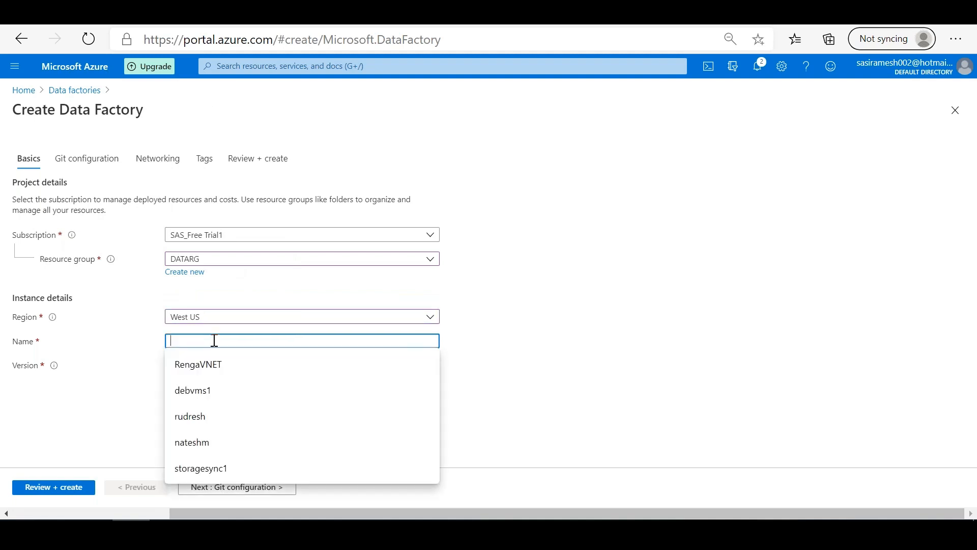
pyautogui.write('az')
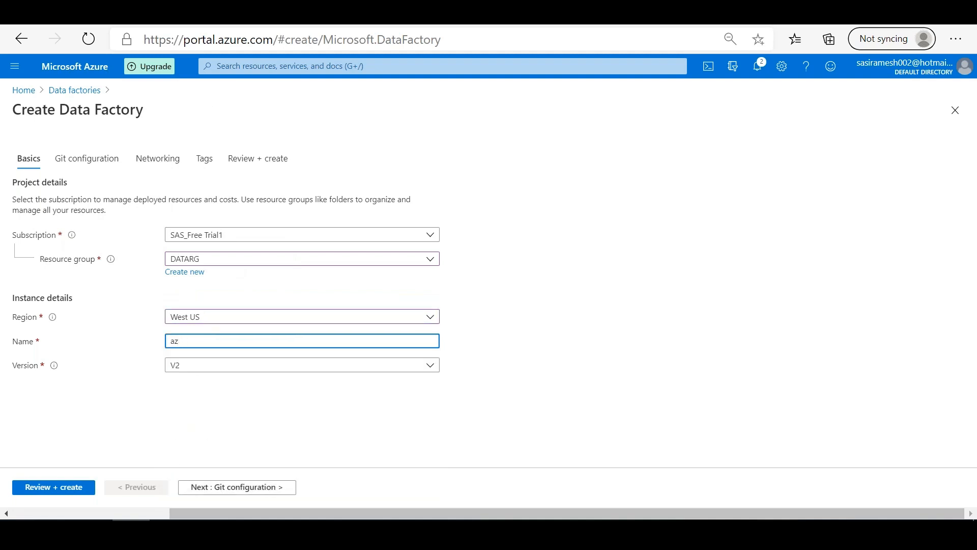
pyautogui.write('uresasidf1')
pyautogui.press('Tab')
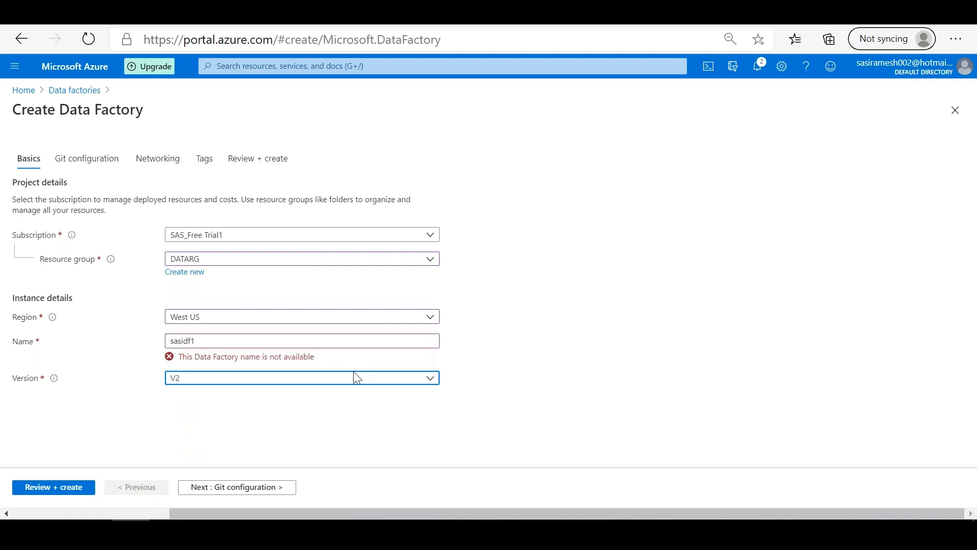
pyautogui.click(228, 342)
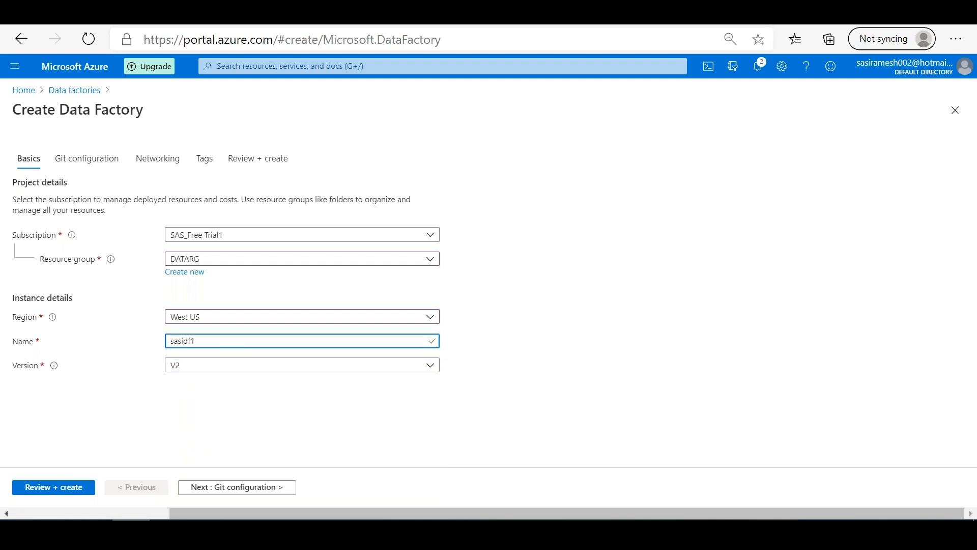
# Step: Choose to configure Git later, keep the default public endpoint networking, and create the data factory after validation
pyautogui.click(217, 491)
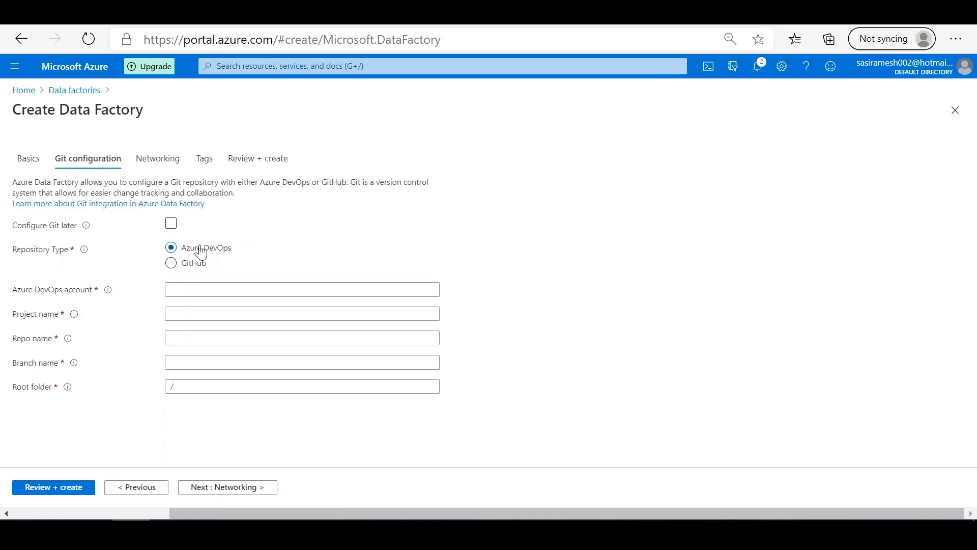
pyautogui.click(172, 224)
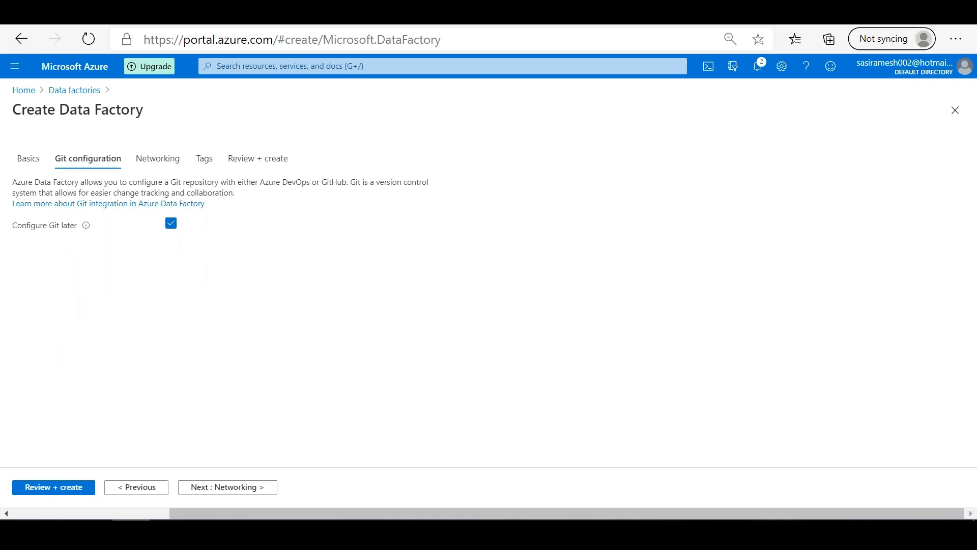
pyautogui.click(155, 162)
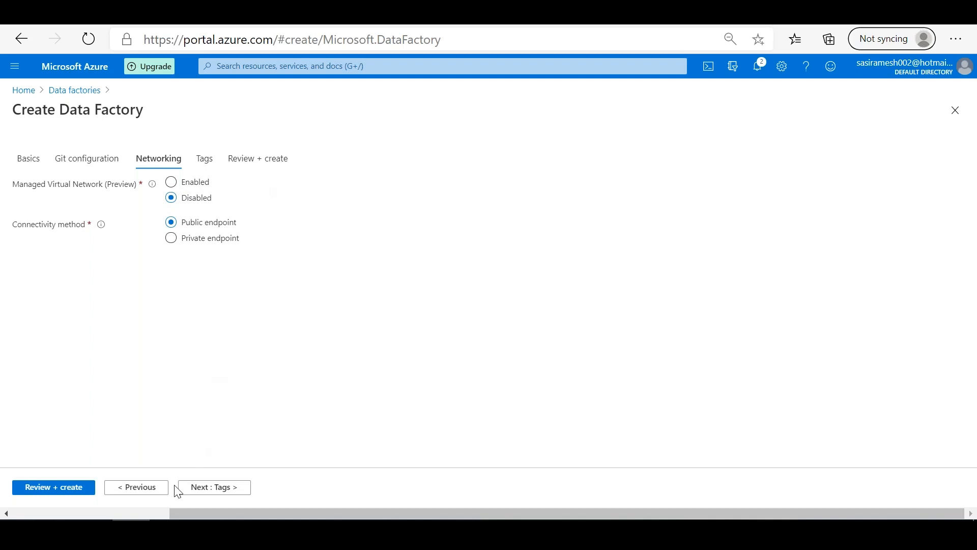
pyautogui.click(187, 489)
pyautogui.click(46, 492)
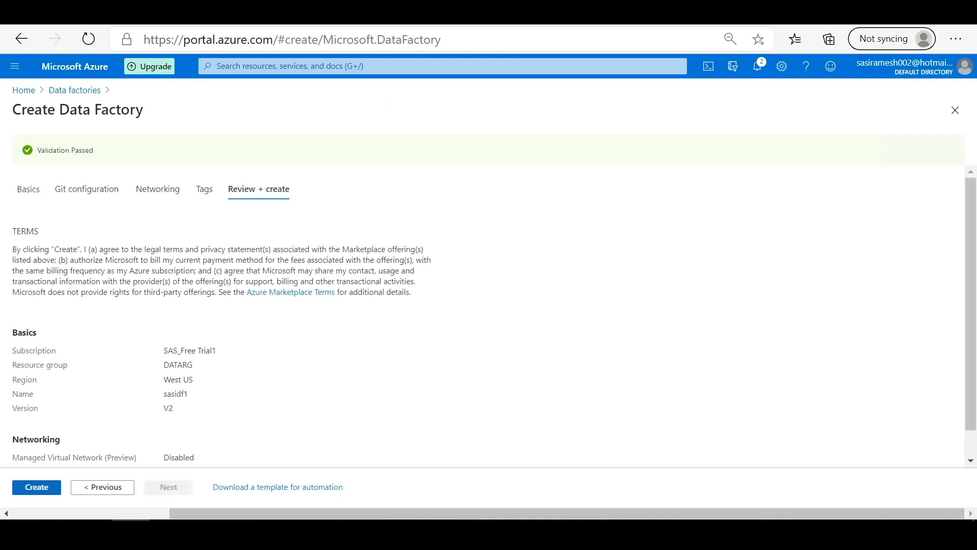
pyautogui.click(39, 489)
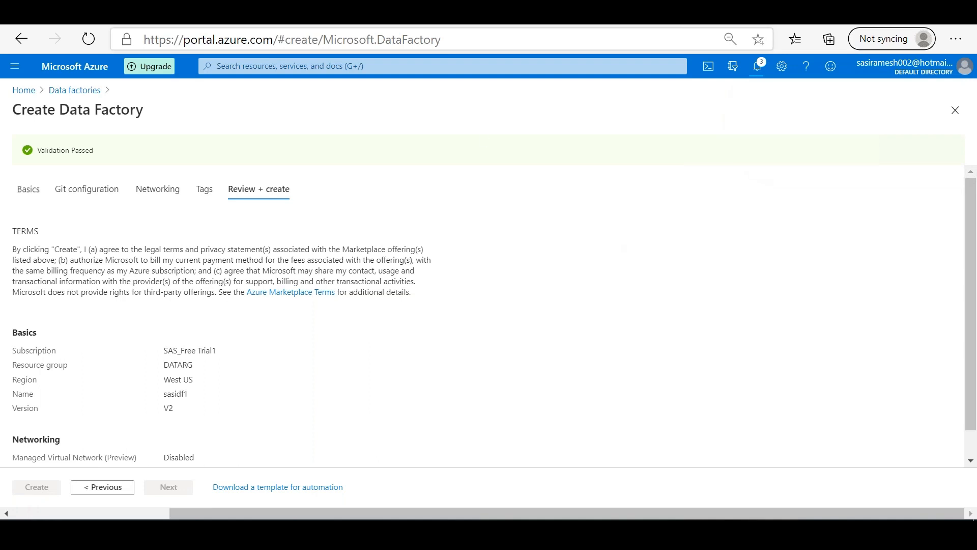
# Step: Reload the Create Data Factory page in the browser
pyautogui.rightClick(265, 15)
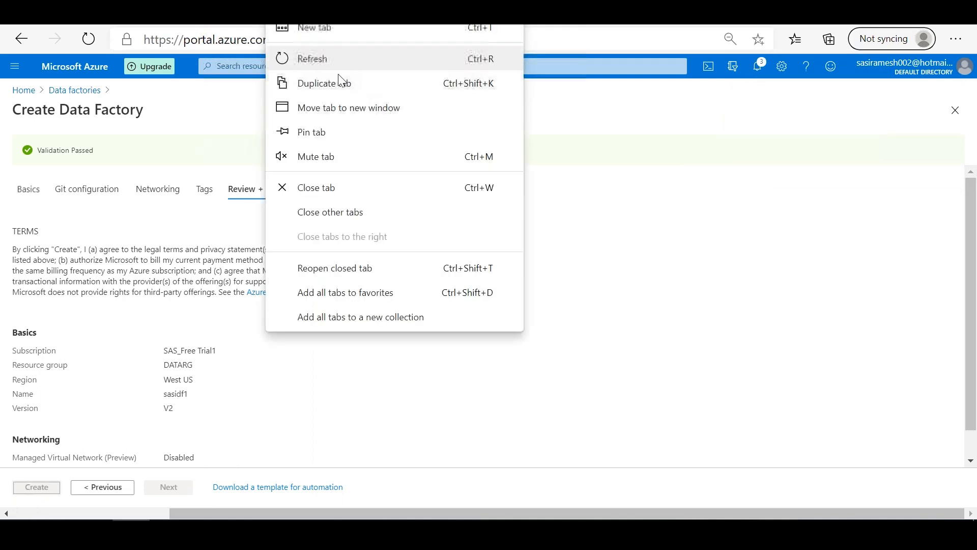
pyautogui.click(343, 59)
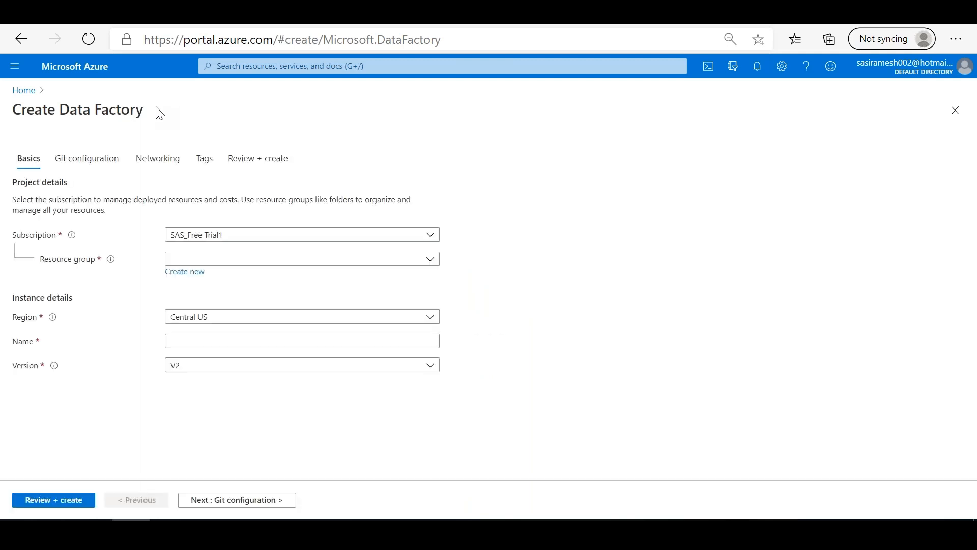
# Step: Start a new storage account from the portal home page and assign it to resource group DATARG
pyautogui.click(24, 90)
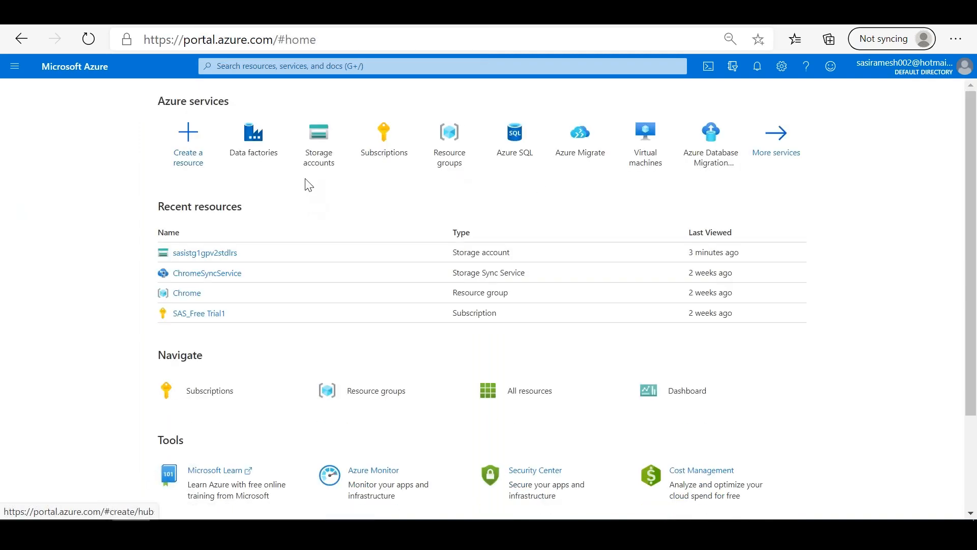
pyautogui.click(319, 158)
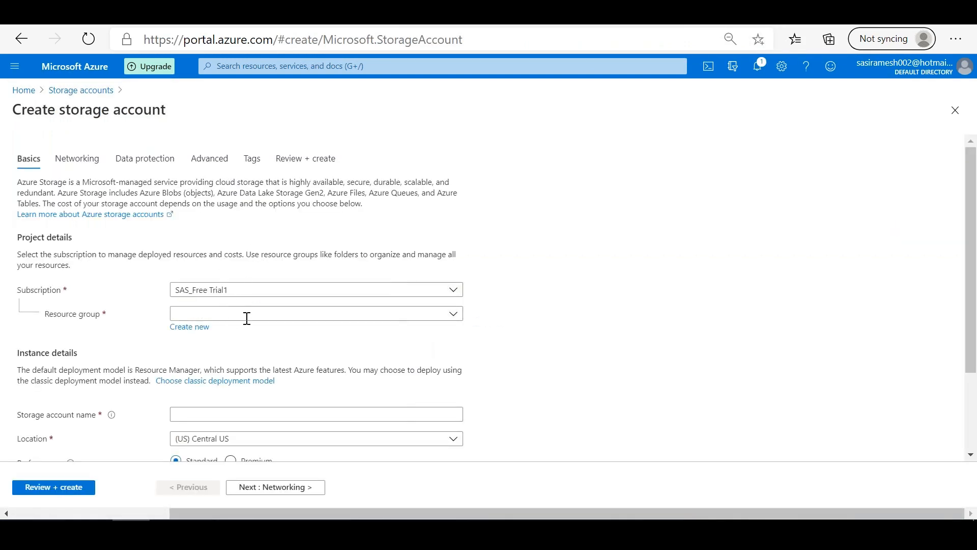
pyautogui.click(316, 314)
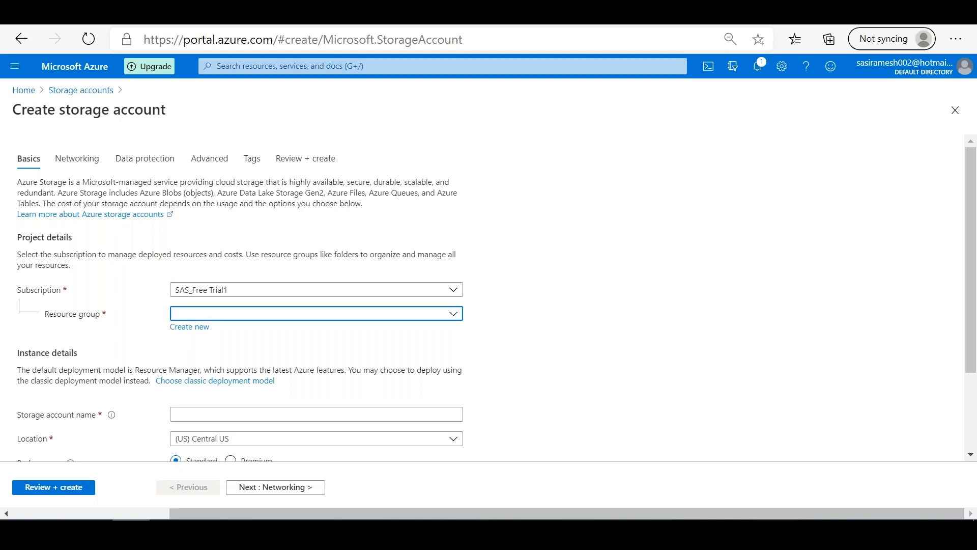
pyautogui.click(242, 320)
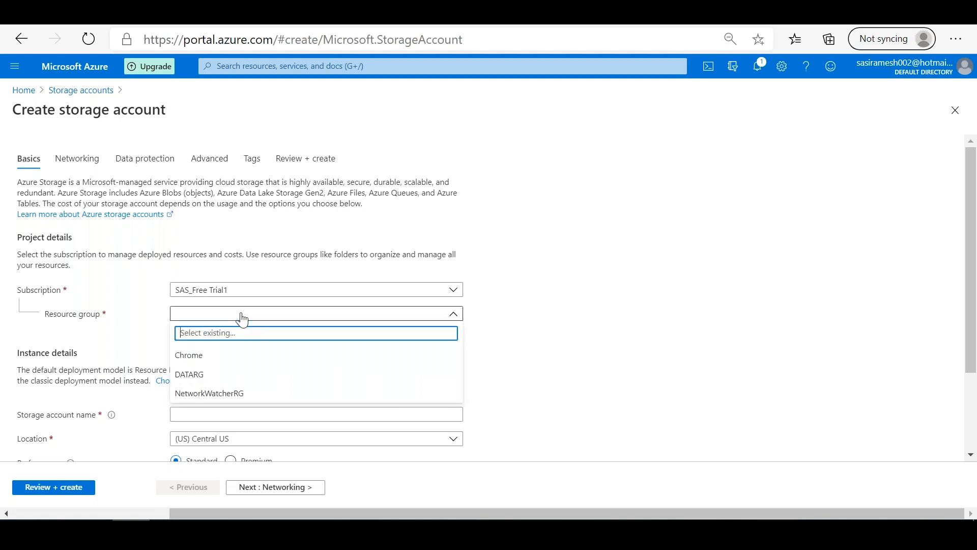
pyautogui.click(209, 374)
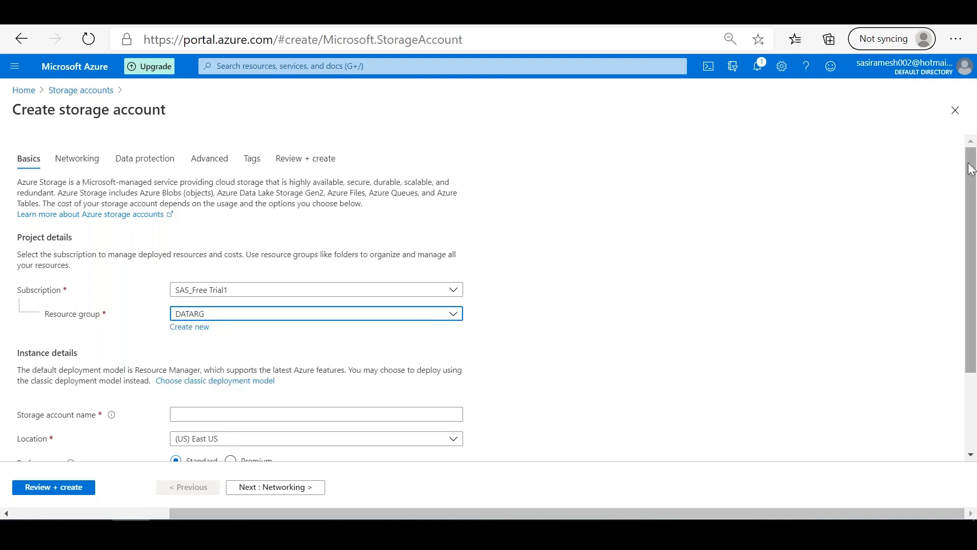
# Step: Set the storage account's location to (US) West US and name it sasigpv2lrsstd
pyautogui.scroll(-2, 391, 346)
pyautogui.click(391, 334)
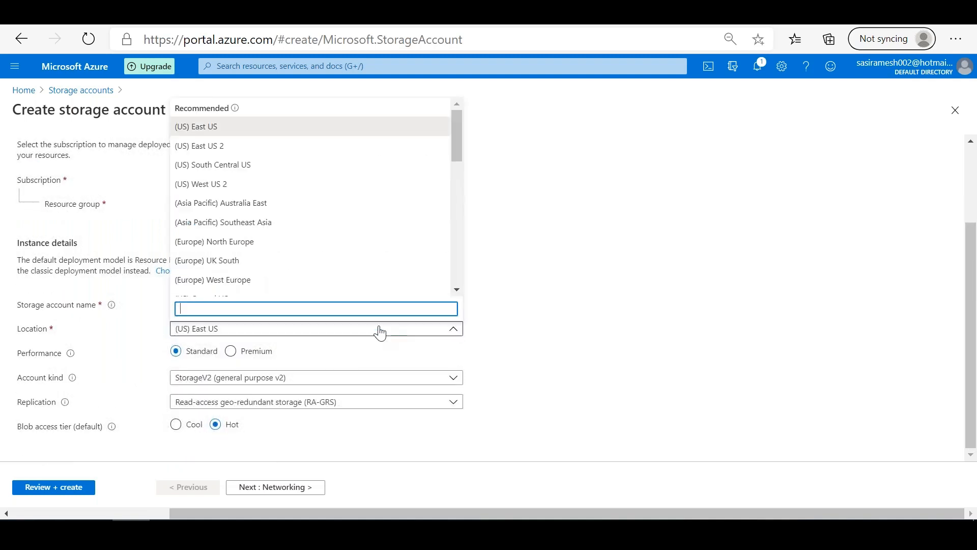
pyautogui.moveTo(459, 144); pyautogui.dragTo(457, 176)
pyautogui.click(228, 210)
pyautogui.click(316, 304)
pyautogui.write('sasi')
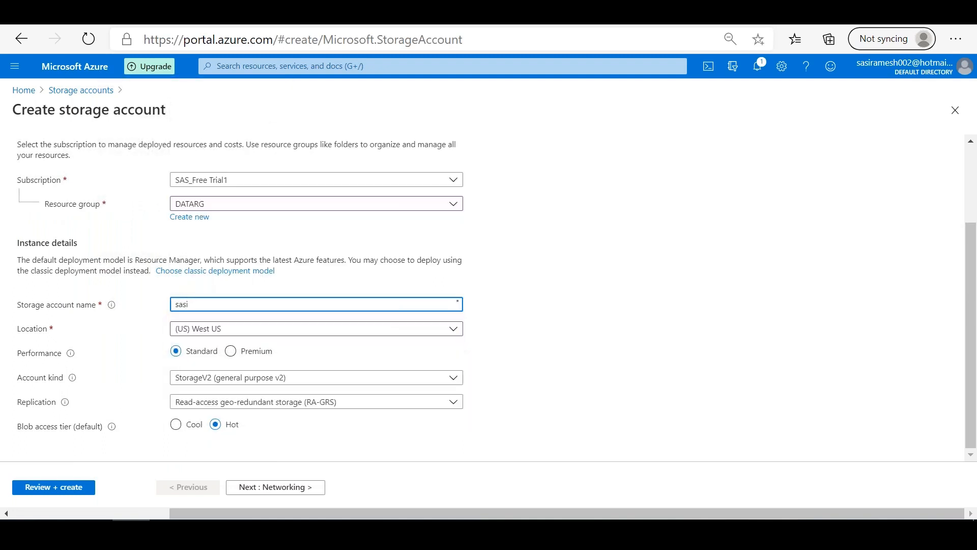
pyautogui.write('gpv2lrsstd')
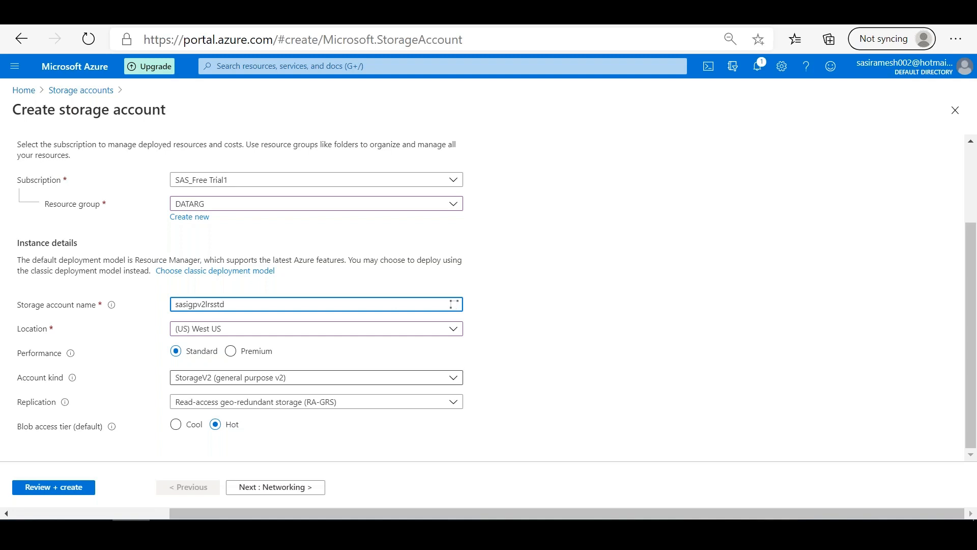
# Step: Set replication to Locally-redundant storage (LRS), then validate and create the storage account
pyautogui.click(249, 402)
pyautogui.click(249, 426)
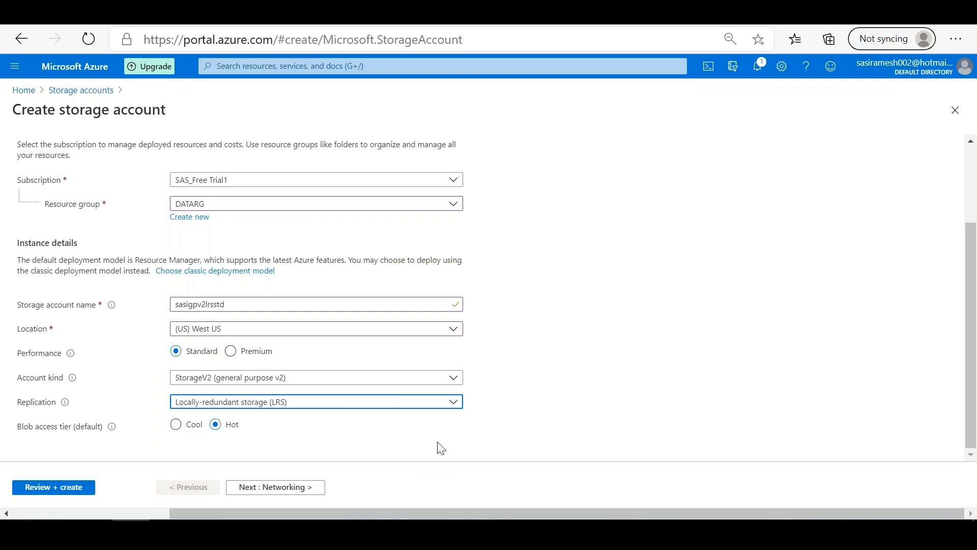
pyautogui.click(71, 481)
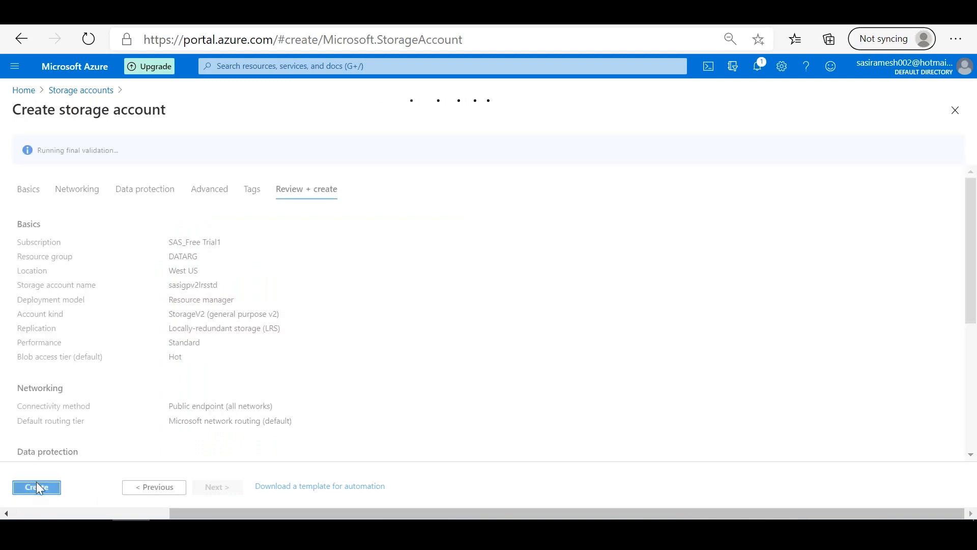
pyautogui.click(37, 487)
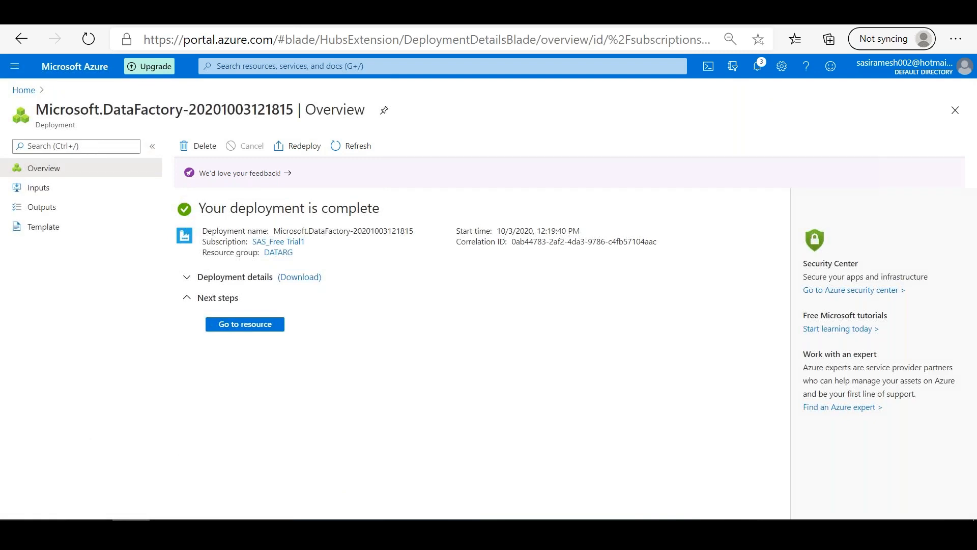
# Step: Open the deployed data factory sasidf1, review its overview and settings list, and launch Author & Monitor
pyautogui.click(255, 326)
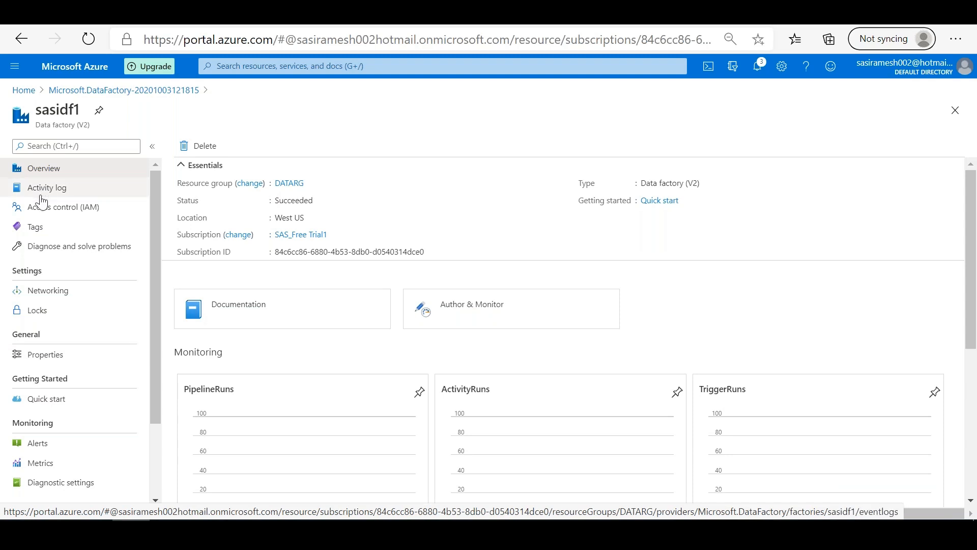
pyautogui.moveTo(160, 326); pyautogui.dragTo(155, 404)
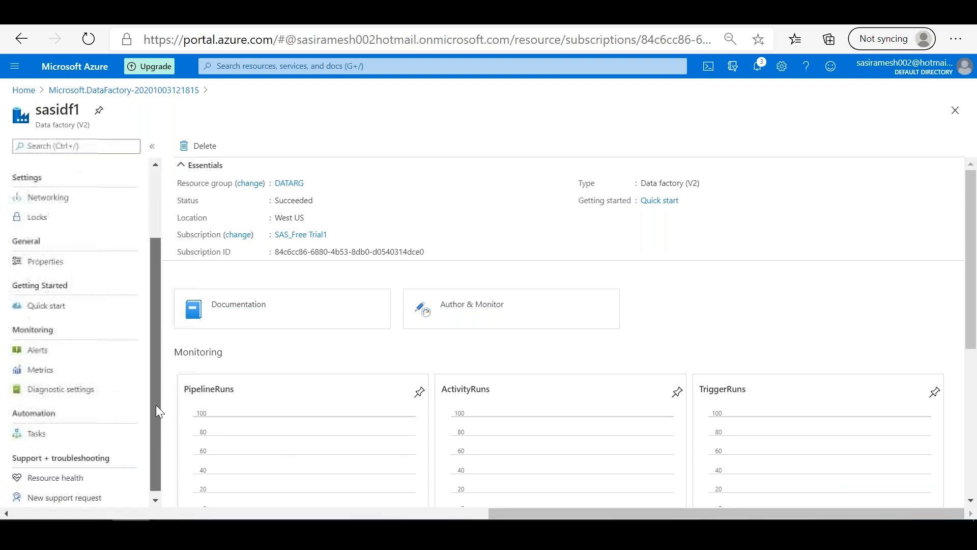
pyautogui.scroll(3, 127, 341)
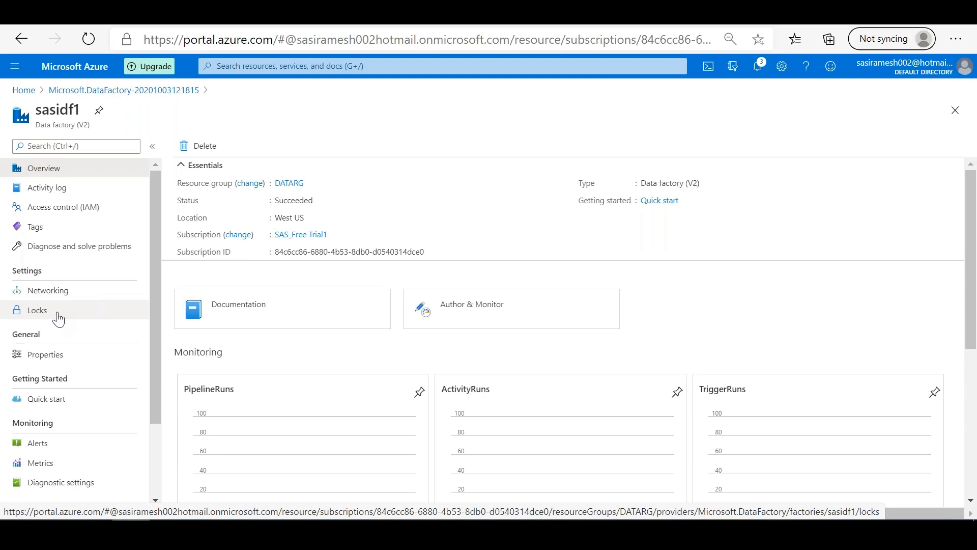
pyautogui.click(471, 304)
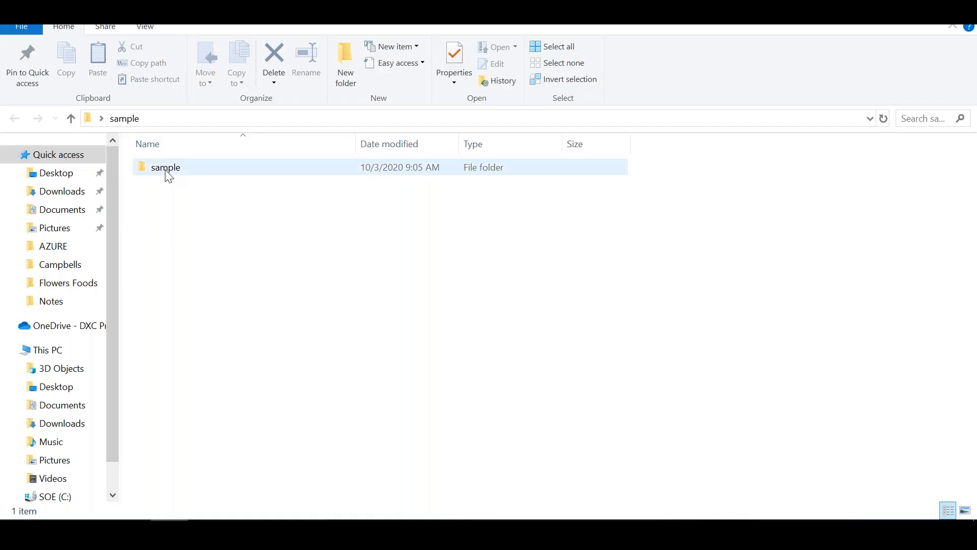
# Step: View the sample data files in the nested sample folder in File Explorer, and return to the Data Factory home page
pyautogui.click(167, 174)
pyautogui.doubleClick(168, 175)
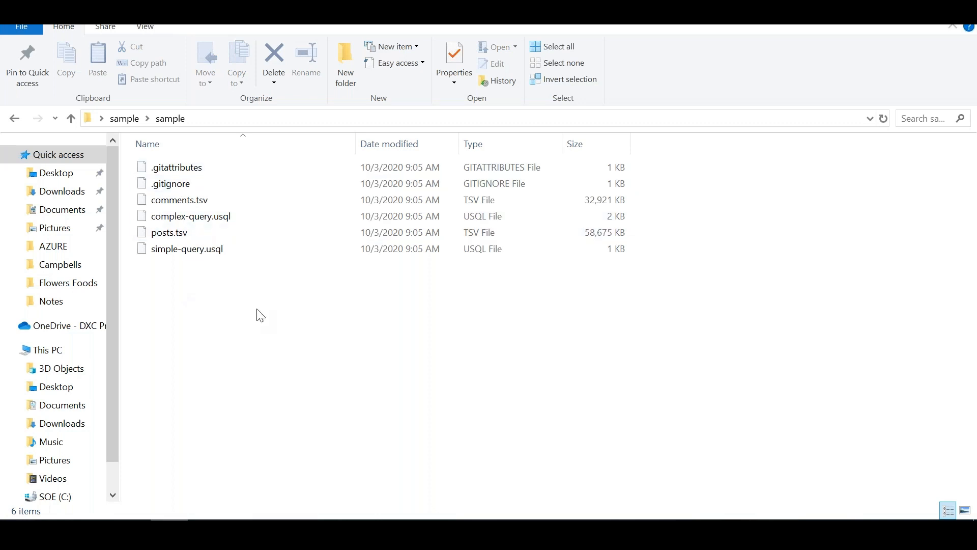
pyautogui.press('alt')
pyautogui.hotkey('alt', 'Tab')
pyautogui.press('alt')
pyautogui.hotkey('alt', 'Tab')
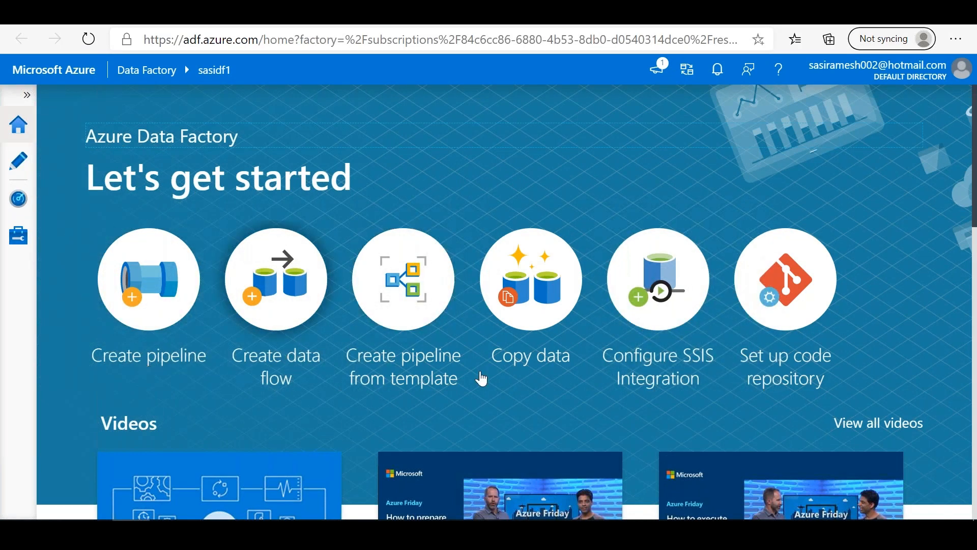
# Step: Switch to the Excel workbook and highlight the ADF sub components from Pipeline to Triggers on the Azure Data Factory sheet
pyautogui.hotkey('alt', 'Tab')
pyautogui.hotkey('alt', 'Tab')
pyautogui.hotkey('alt', 'Tab')
pyautogui.click(218, 388)
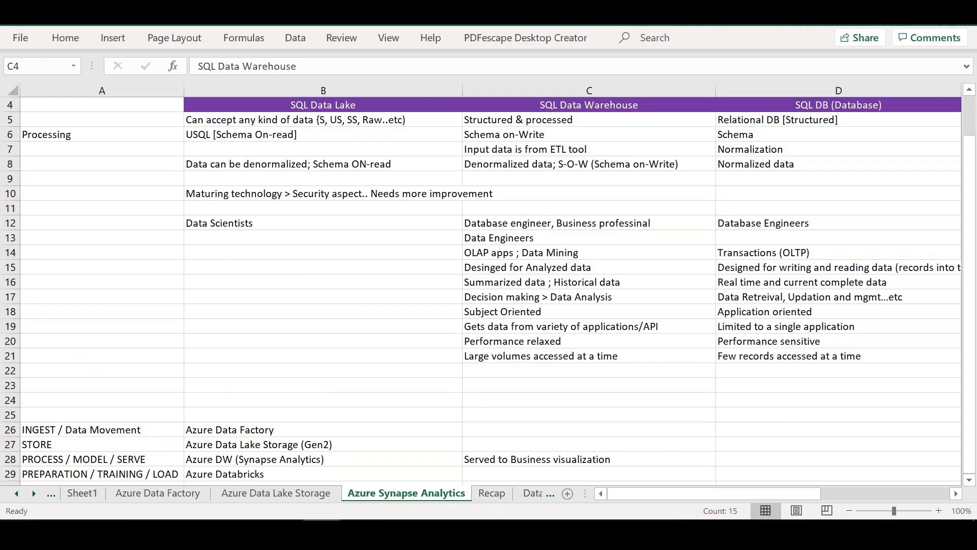
pyautogui.click(159, 493)
pyautogui.moveTo(259, 283); pyautogui.dragTo(264, 341)
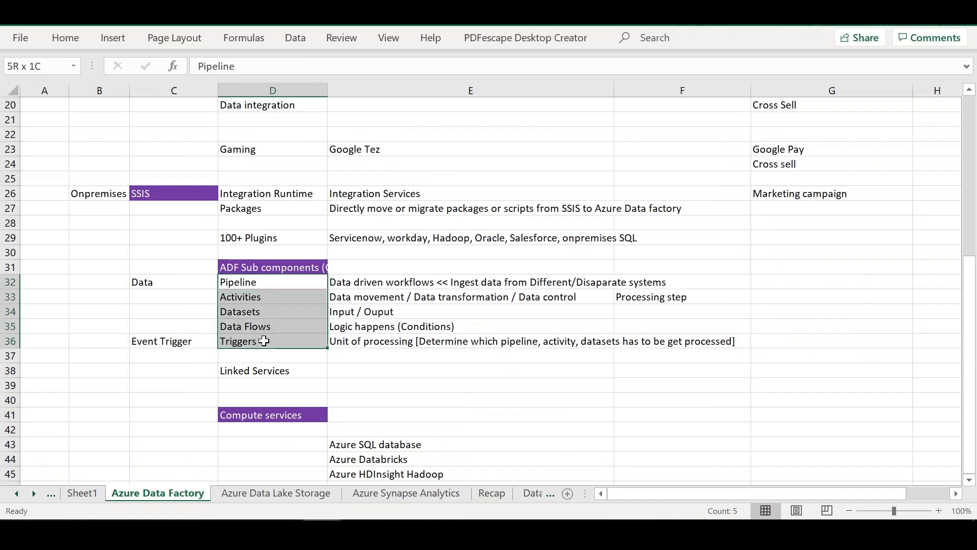
# Step: Return to Data Factory, start a new linked service from the management hub, and browse all available data stores
pyautogui.hotkey('alt', 'Tab')
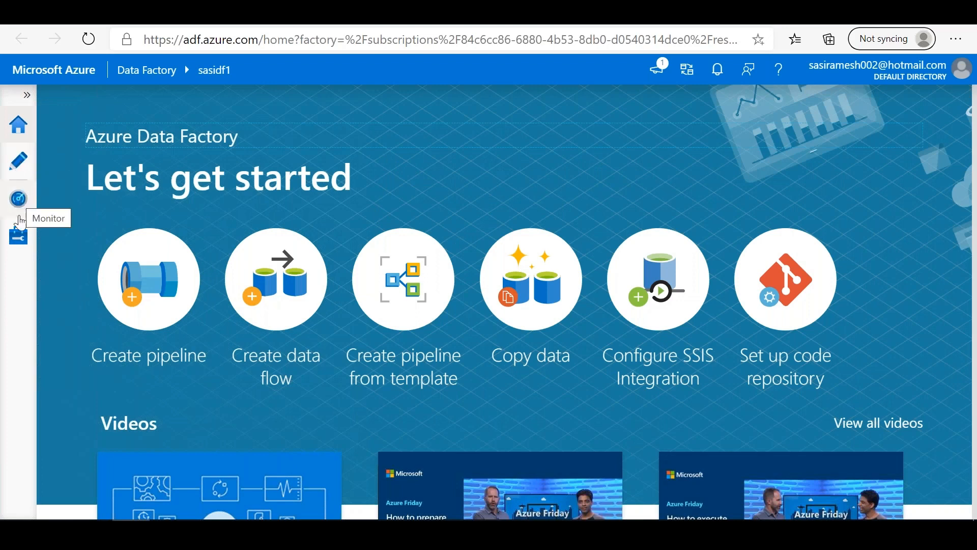
pyautogui.click(20, 246)
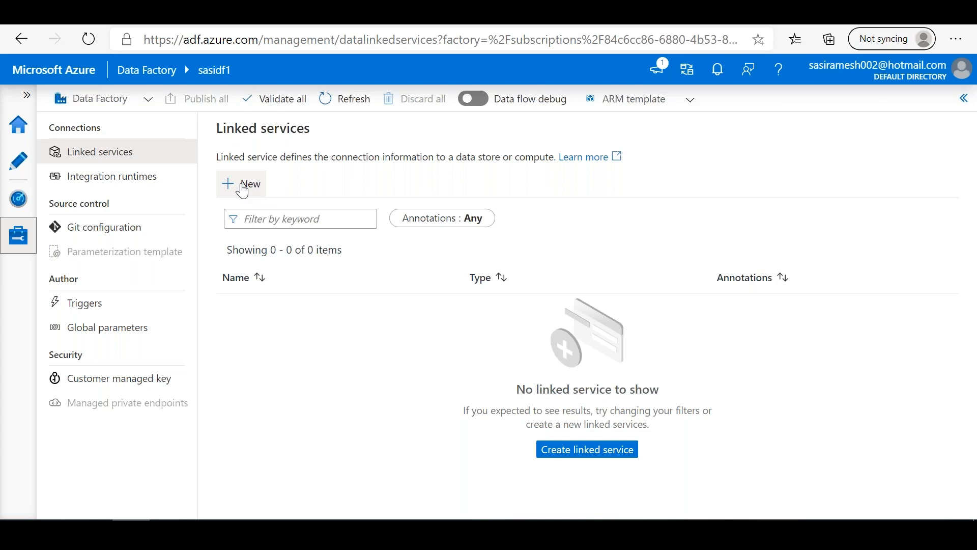
pyautogui.click(243, 190)
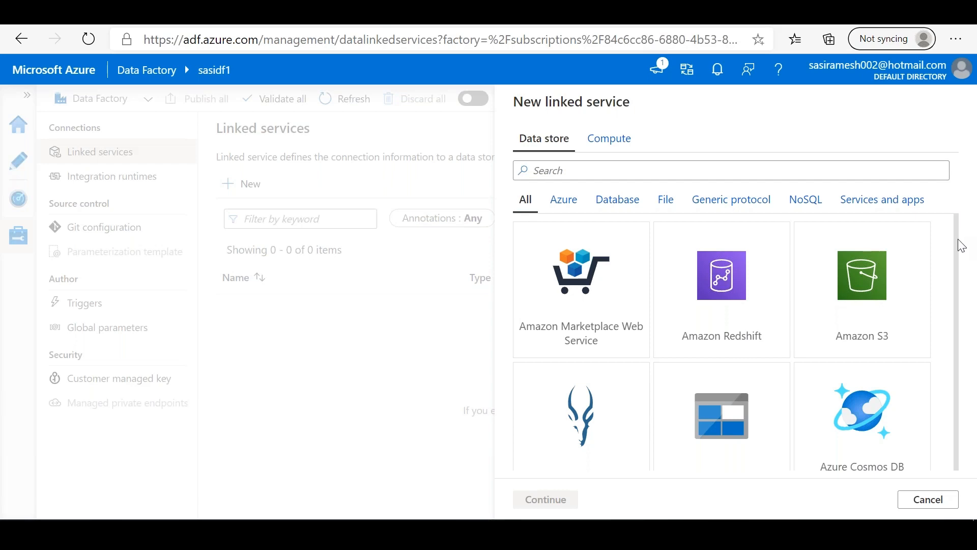
pyautogui.scroll(-1, 957, 245)
pyautogui.scroll(-10, 956, 246)
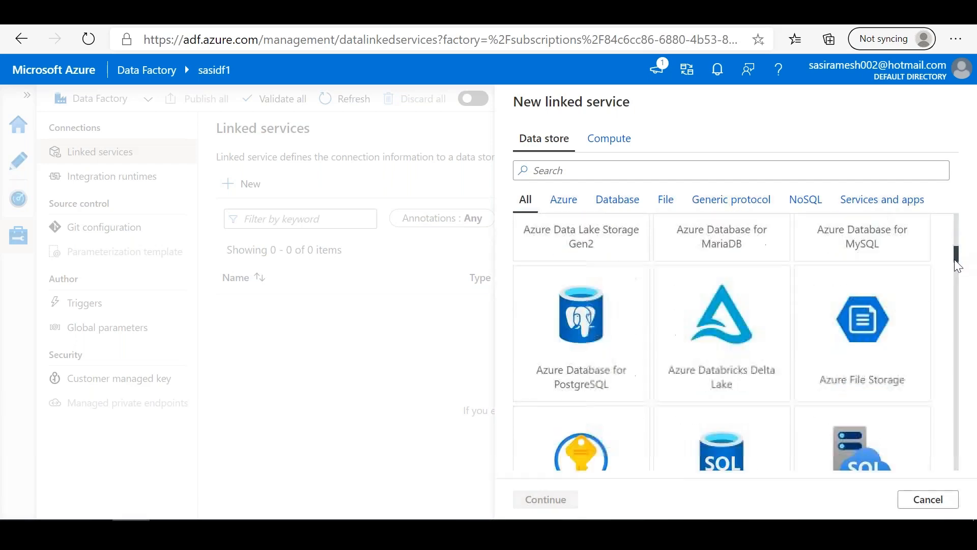
pyautogui.moveTo(957, 285); pyautogui.dragTo(961, 240)
pyautogui.scroll(5, 963, 243)
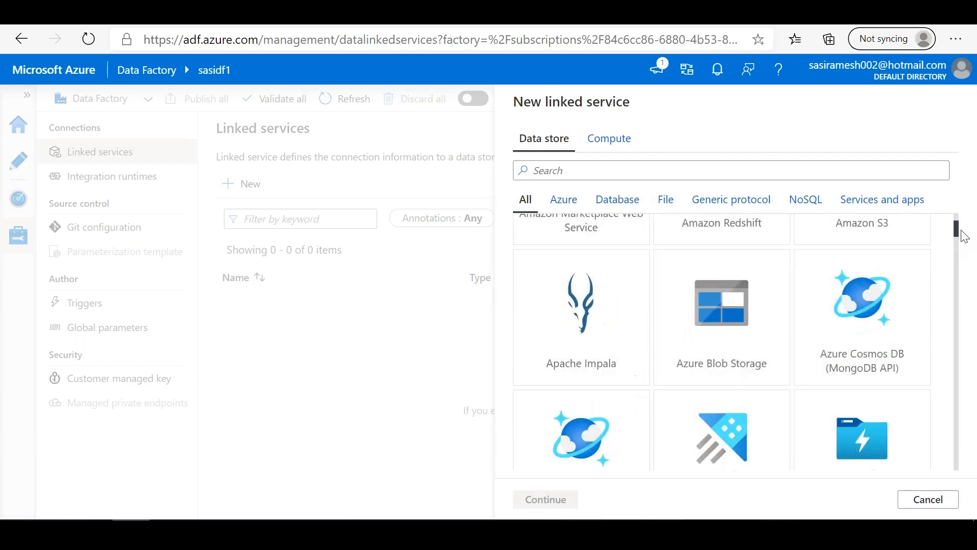
pyautogui.moveTo(961, 230)
pyautogui.mouseDown()
pyautogui.moveTo(952, 478)
pyautogui.moveTo(974, 216)
pyautogui.mouseUp()
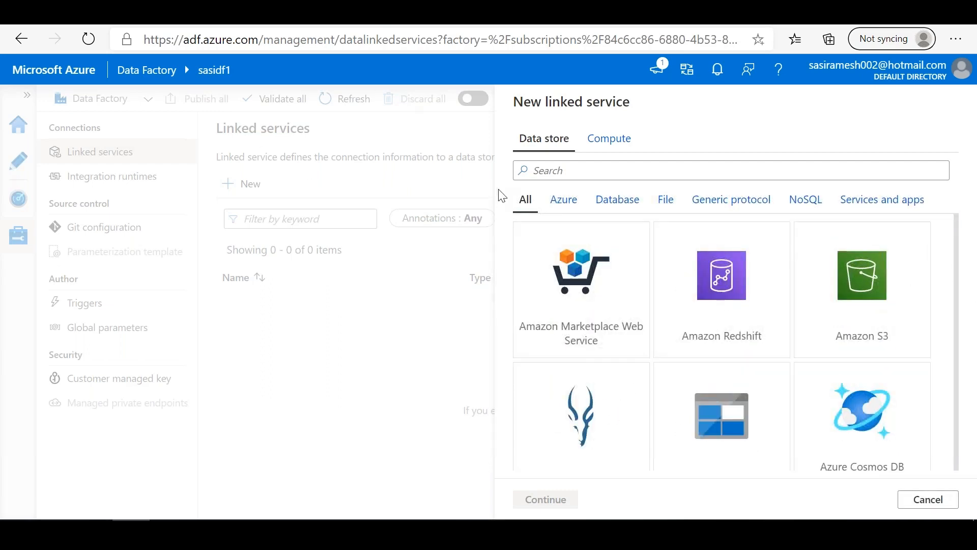
# Step: Examine the File and the Services and apps data stores for the new linked service, and cancel it
pyautogui.hotkey('alt', 'Tab')
pyautogui.hotkey('alt', 'Tab')
pyautogui.hotkey('alt', 'Tab')
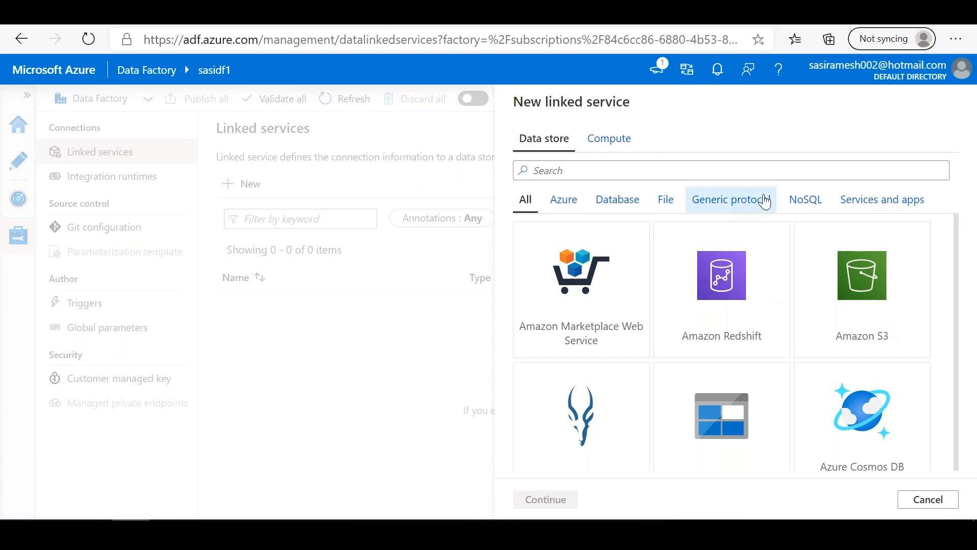
pyautogui.click(666, 201)
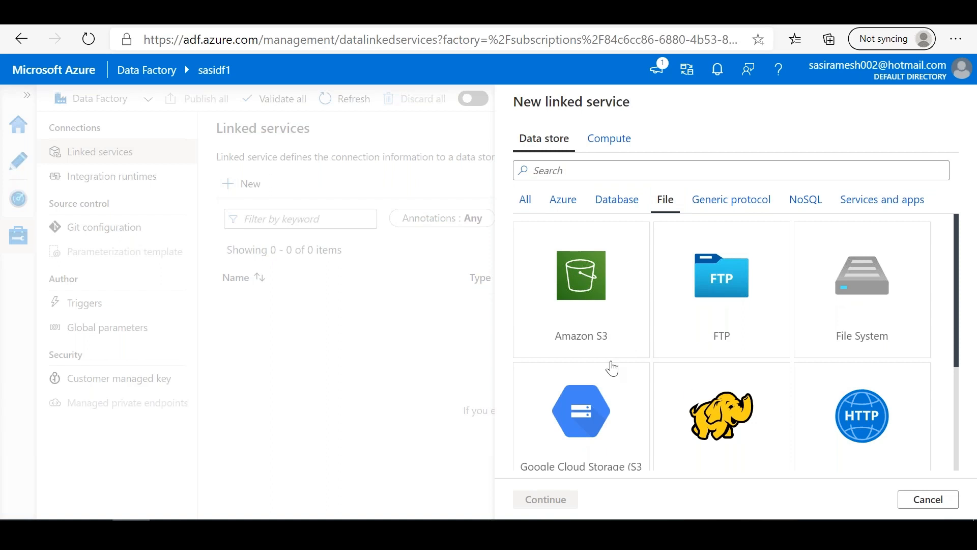
pyautogui.click(888, 200)
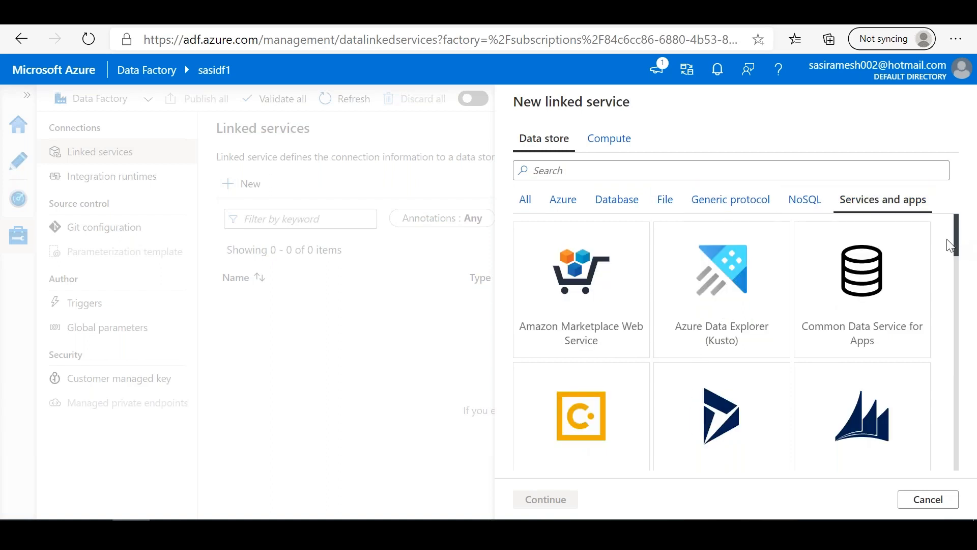
pyautogui.moveTo(959, 244); pyautogui.dragTo(960, 162)
pyautogui.click(929, 500)
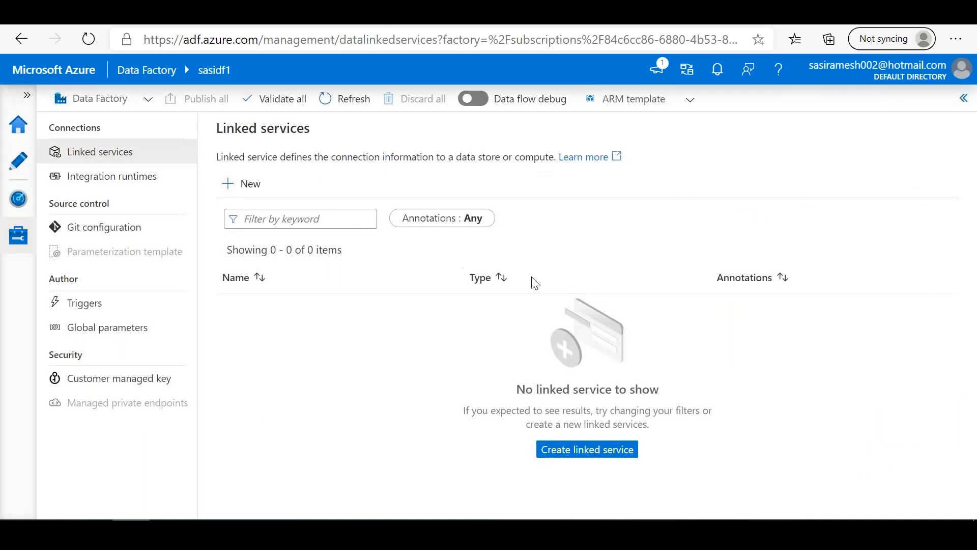
# Step: Return to the Data Factory home page, then switch to the Excel workbook and view the Relational vS Non-Relational sheet from its first row
pyautogui.click(20, 135)
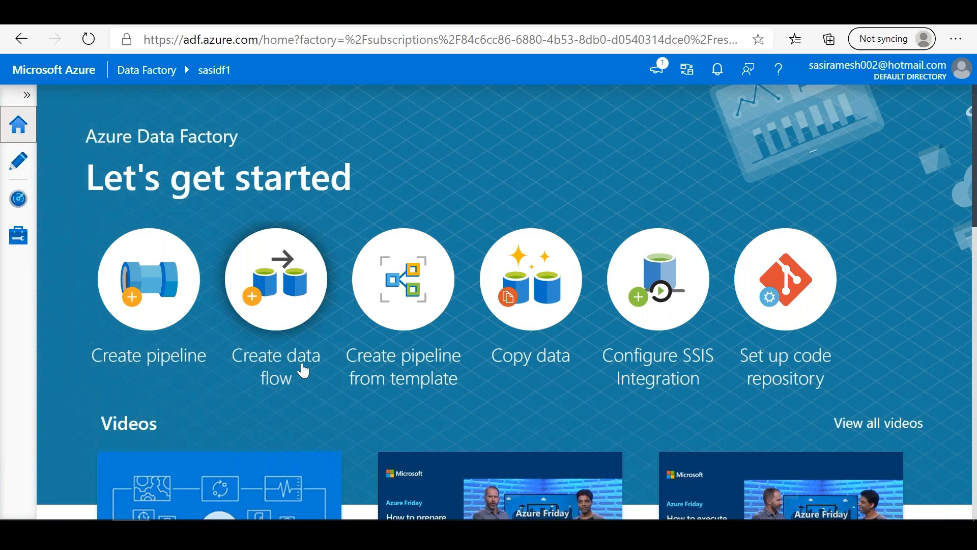
pyautogui.hotkey('alt', 'Tab')
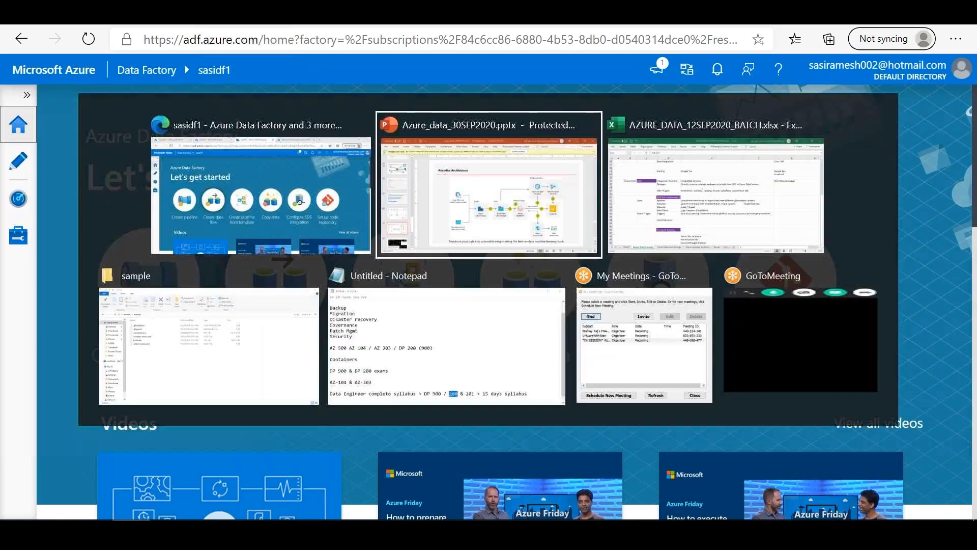
pyautogui.hotkey('alt', 'Tab')
pyautogui.click(17, 496)
pyautogui.click(17, 497)
pyautogui.click(18, 496)
pyautogui.click(17, 496)
pyautogui.click(18, 497)
pyautogui.click(17, 497)
pyautogui.click(17, 496)
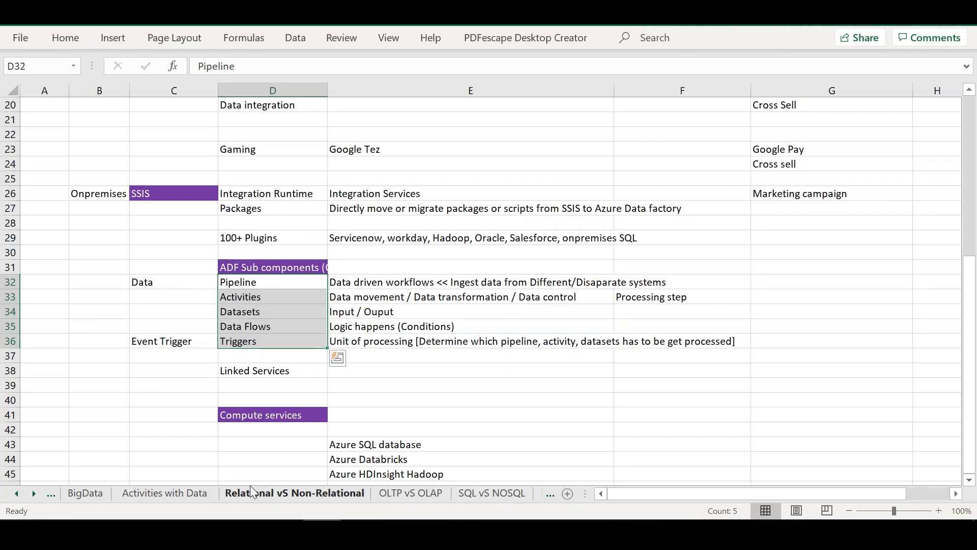
pyautogui.click(251, 491)
pyautogui.moveTo(972, 293); pyautogui.dragTo(972, 162)
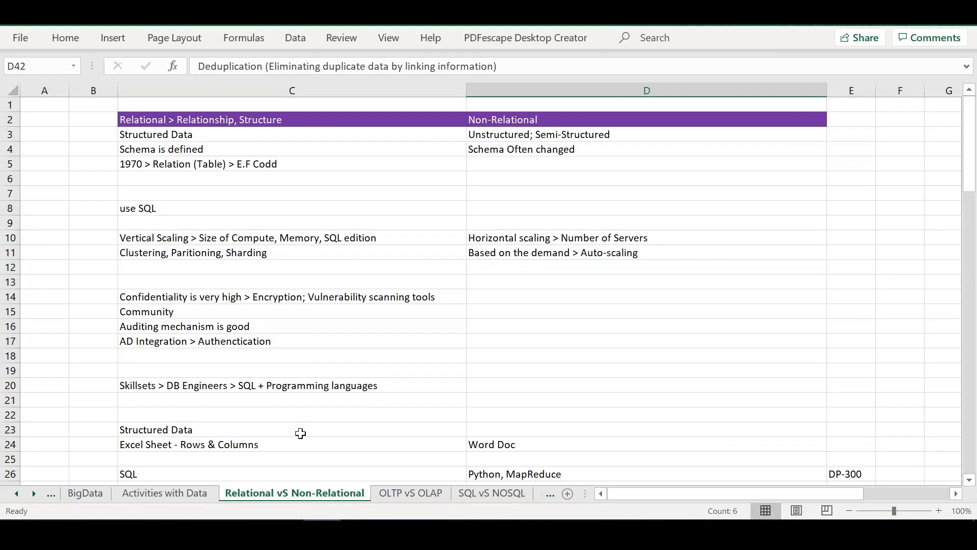
# Step: Review the Activities with Data sheet and go back to the Relational vS Non-Relational sheet
pyautogui.click(19, 493)
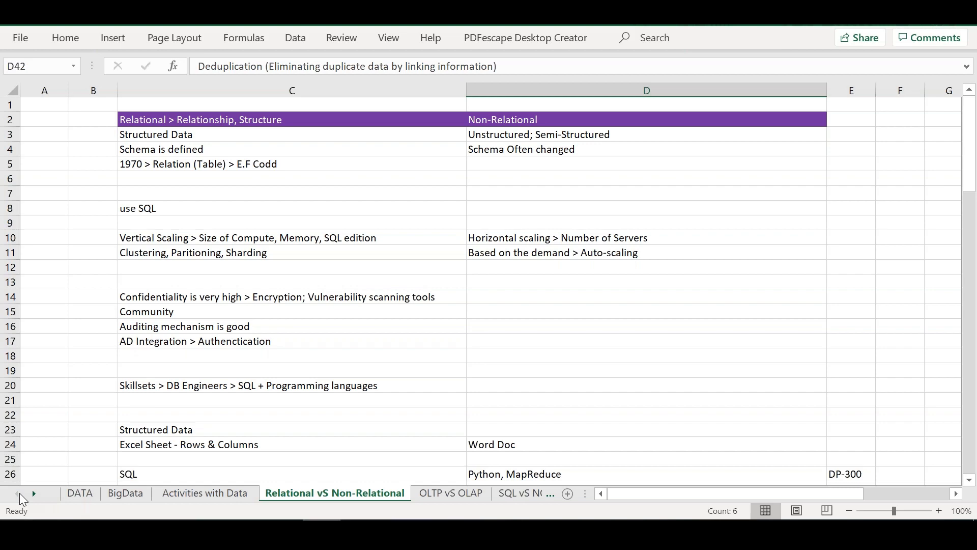
pyautogui.click(204, 490)
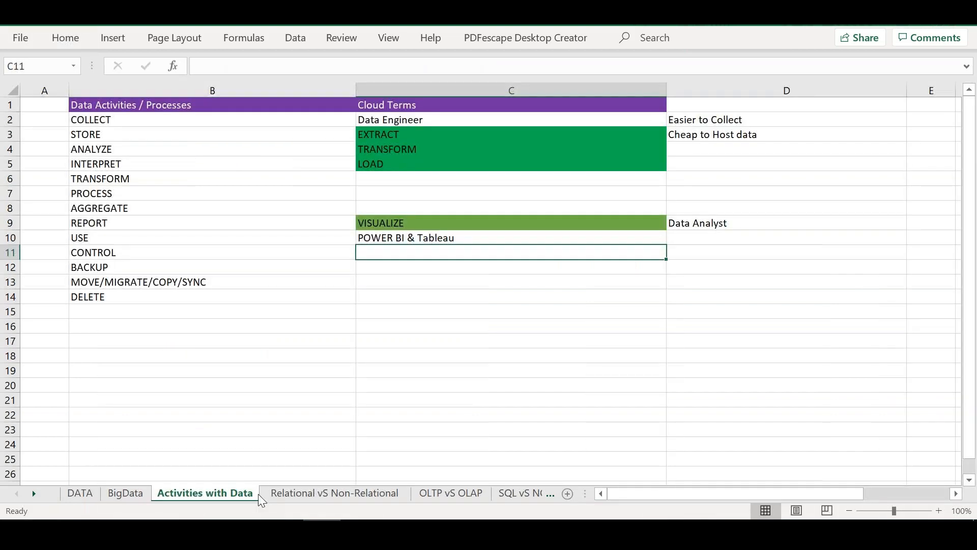
pyautogui.click(286, 493)
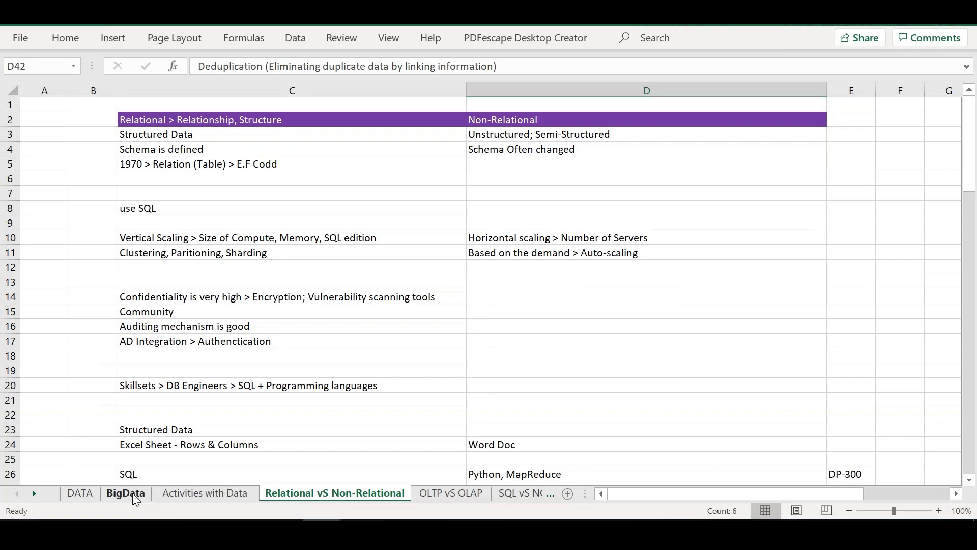
# Step: View the BigData sheet, and review the OLTP vS OLAP comparison through to its final rows
pyautogui.click(128, 492)
pyautogui.moveTo(968, 356); pyautogui.dragTo(975, 447)
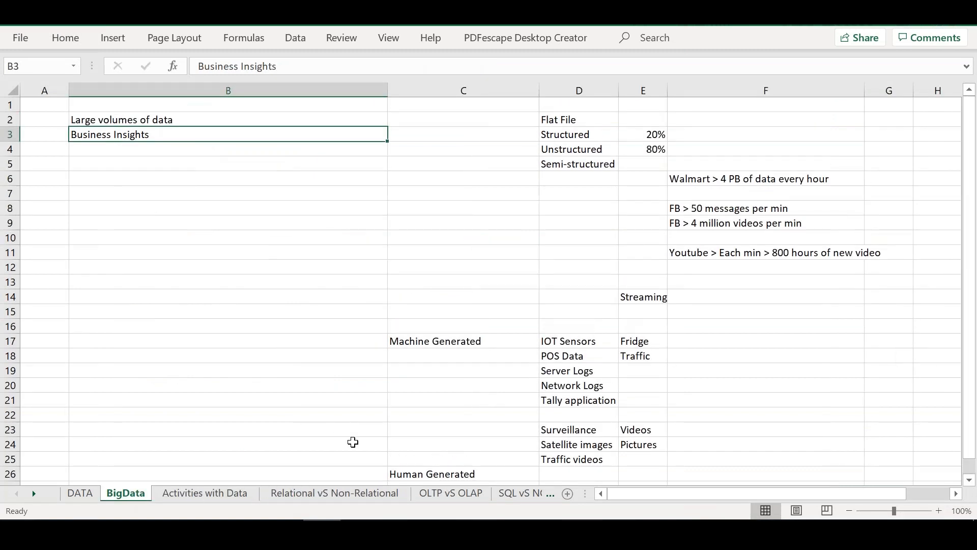
pyautogui.click(453, 494)
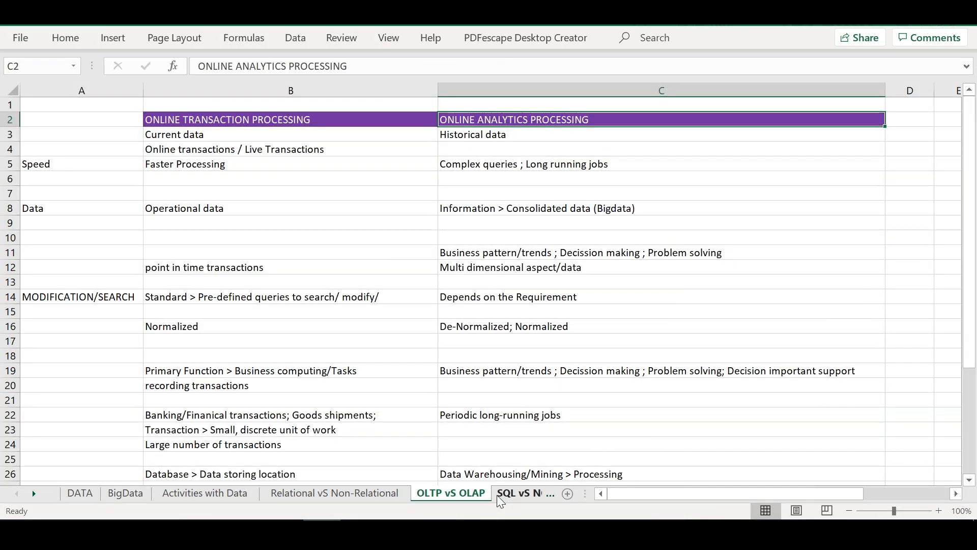
pyautogui.moveTo(971, 293); pyautogui.dragTo(968, 482)
pyautogui.click(968, 481)
pyautogui.click(969, 481)
pyautogui.click(969, 481)
pyautogui.click(969, 481)
pyautogui.click(968, 481)
pyautogui.click(968, 481)
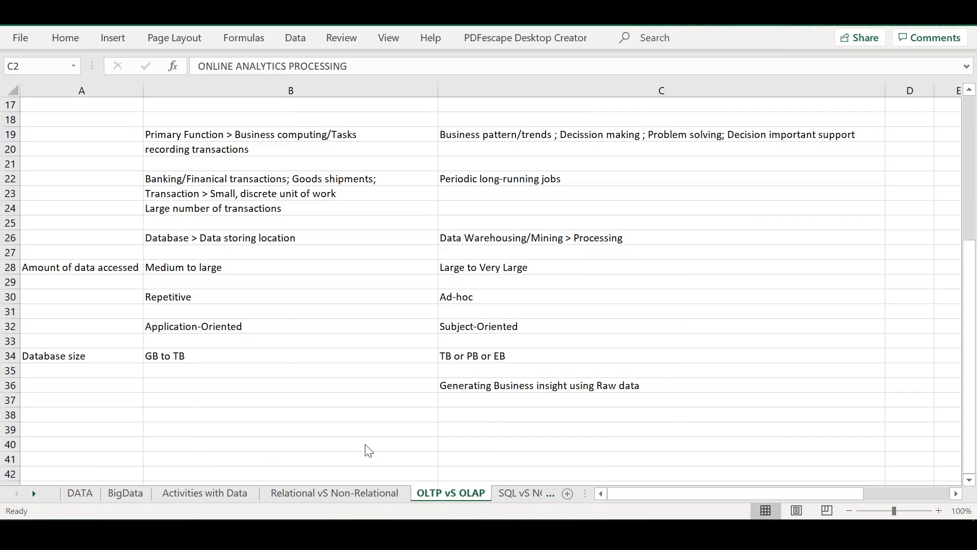
# Step: Review the whole SQL vS NOSQL sheet, selecting the SQL and No-SQL transaction property cells B10:C10, and return to its first row
pyautogui.click(503, 491)
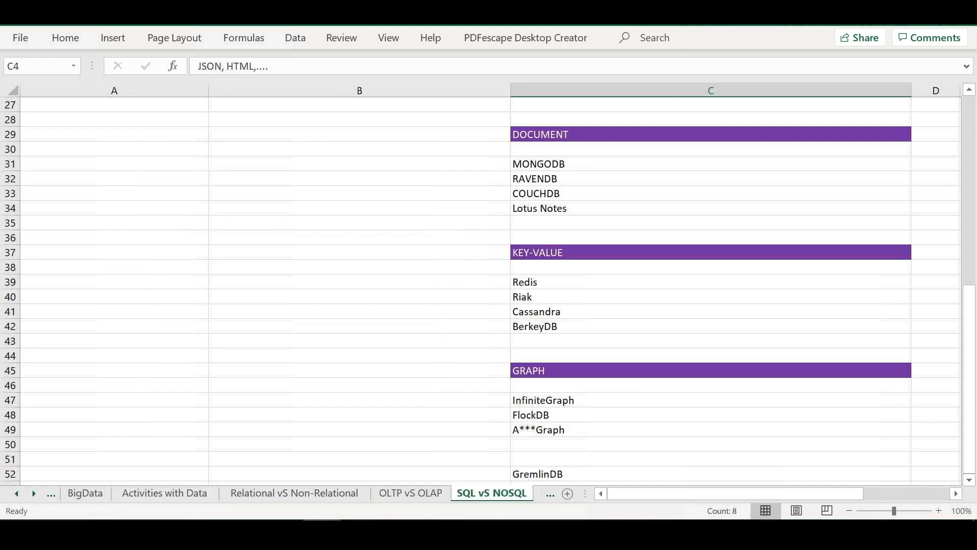
pyautogui.moveTo(973, 322); pyautogui.dragTo(969, 199)
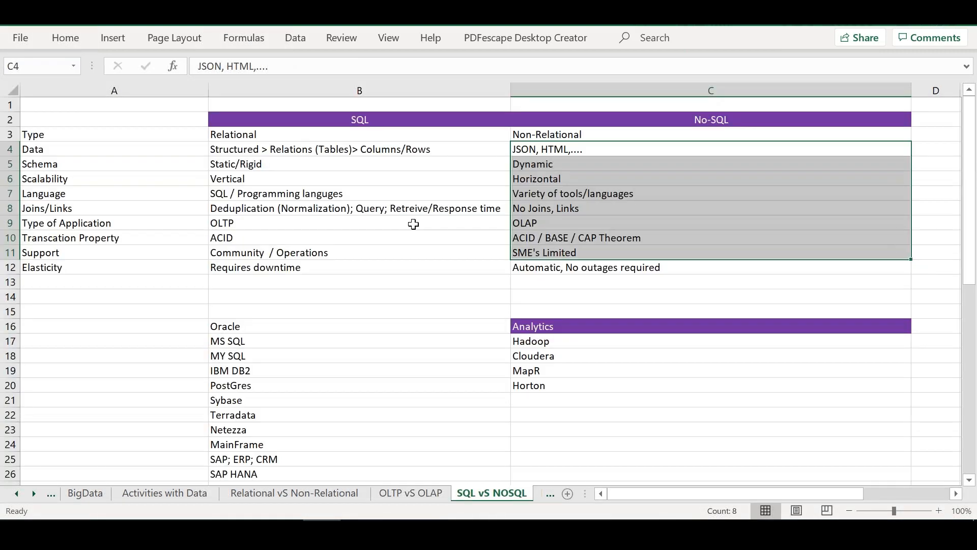
pyautogui.moveTo(251, 239); pyautogui.dragTo(580, 241)
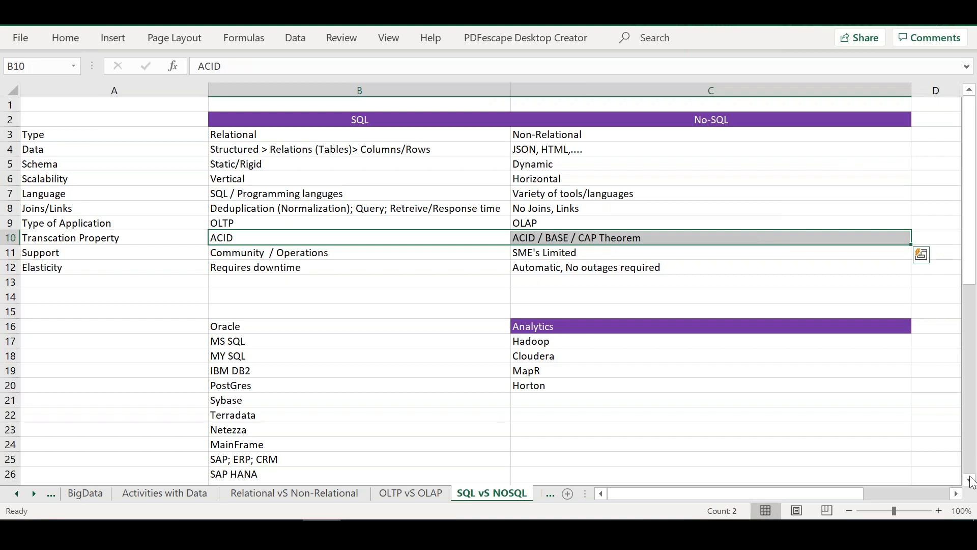
pyautogui.scroll(-7, 970, 481)
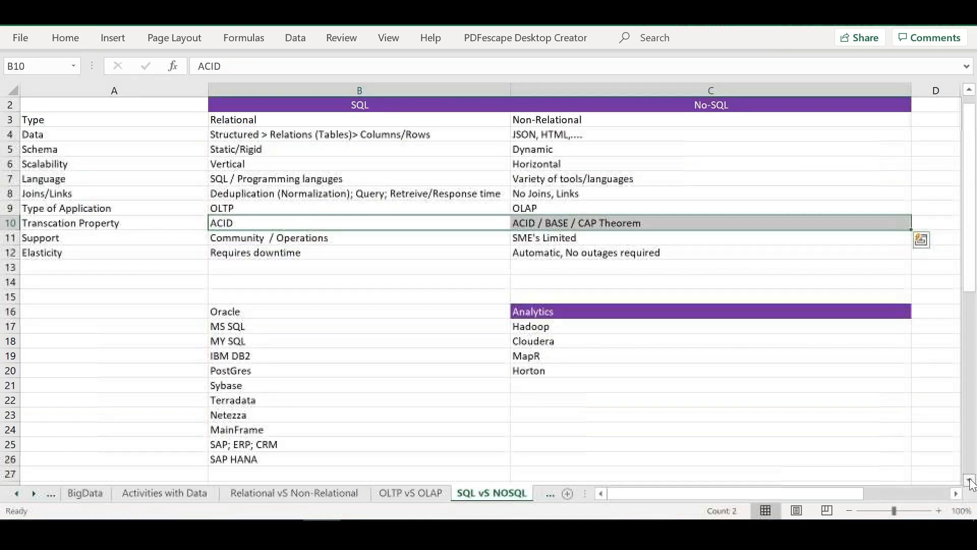
pyautogui.scroll(-5, 970, 480)
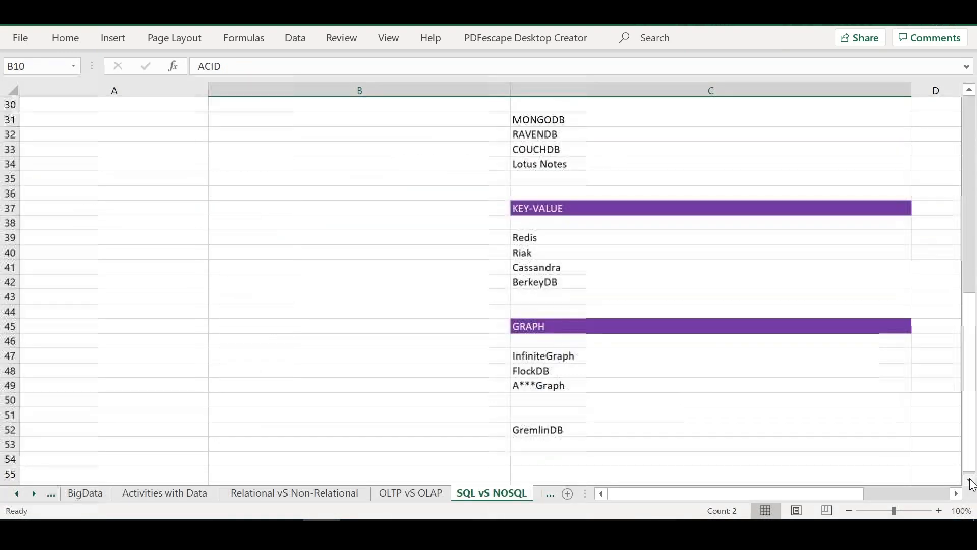
pyautogui.moveTo(970, 389); pyautogui.dragTo(976, 122)
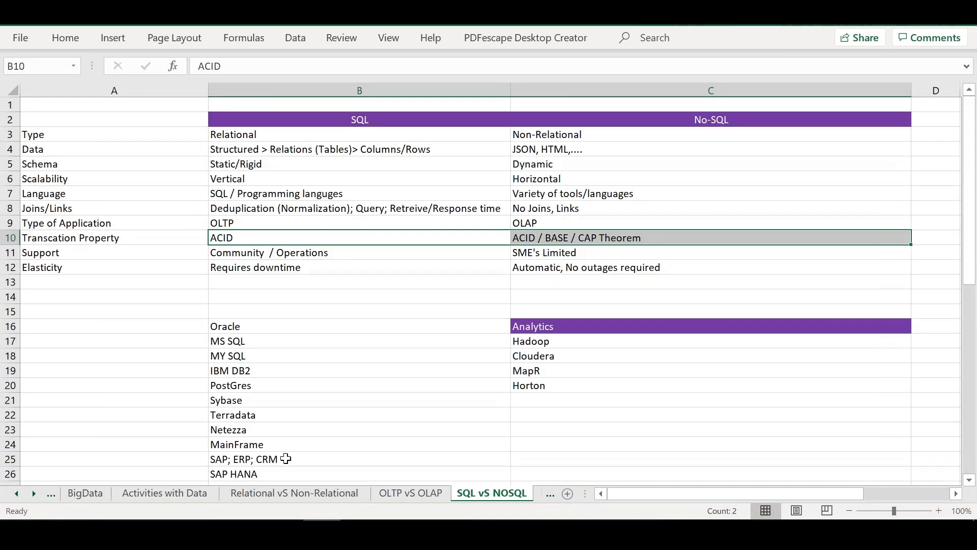
# Step: View the Azure Data Factory sheet of the workbook, and switch to the browser window showing sasidf1
pyautogui.moveTo(33, 494); pyautogui.dragTo(33, 494)
pyautogui.click(264, 491)
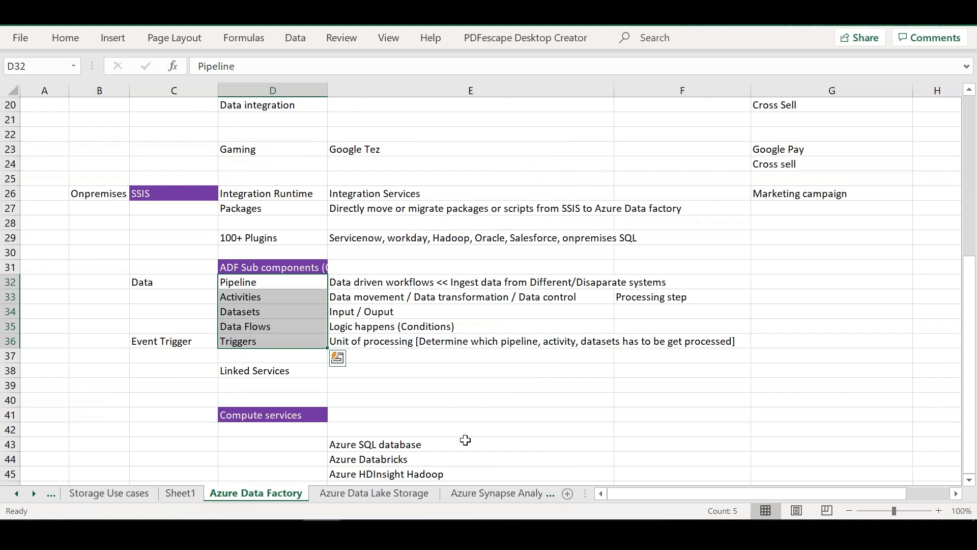
pyautogui.hotkey('alt', 'Tab')
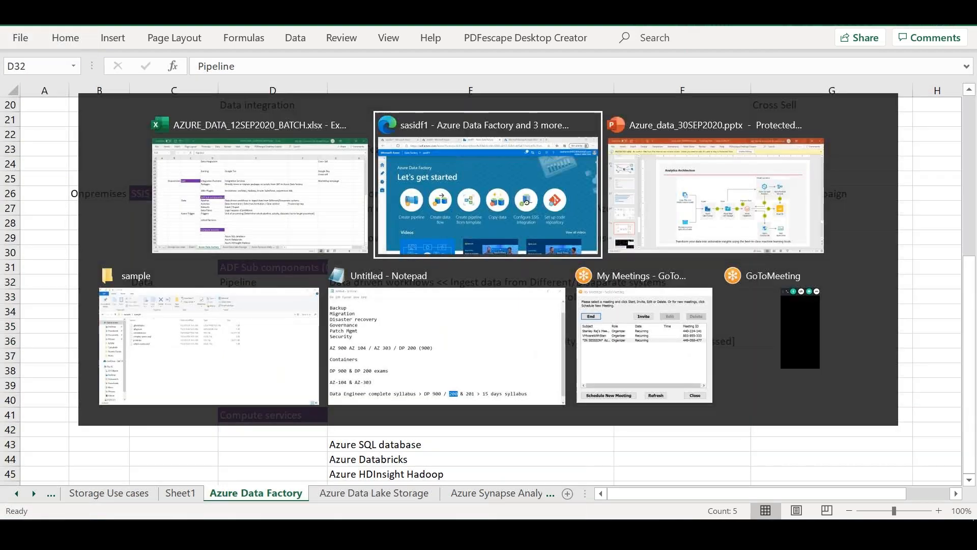
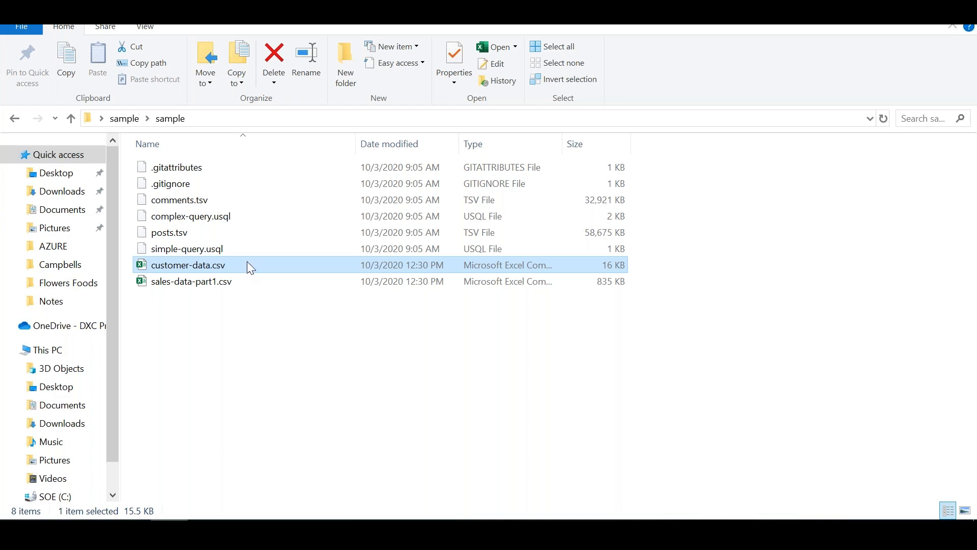
# Step: Switch to the customer-data.csv workbook, fit columns A and B to their contents, and look through the customer rows
pyautogui.hotkey('alt', 'Tab')
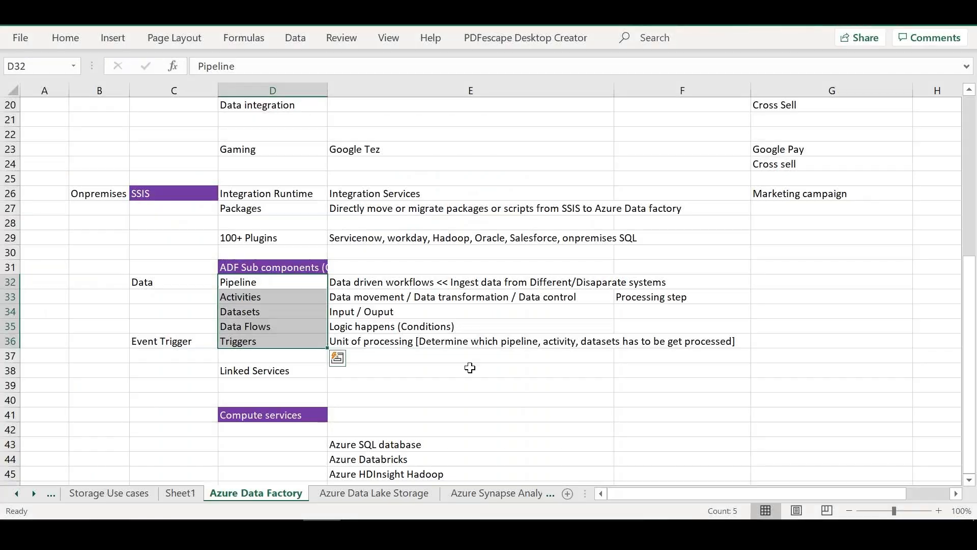
pyautogui.click(473, 373)
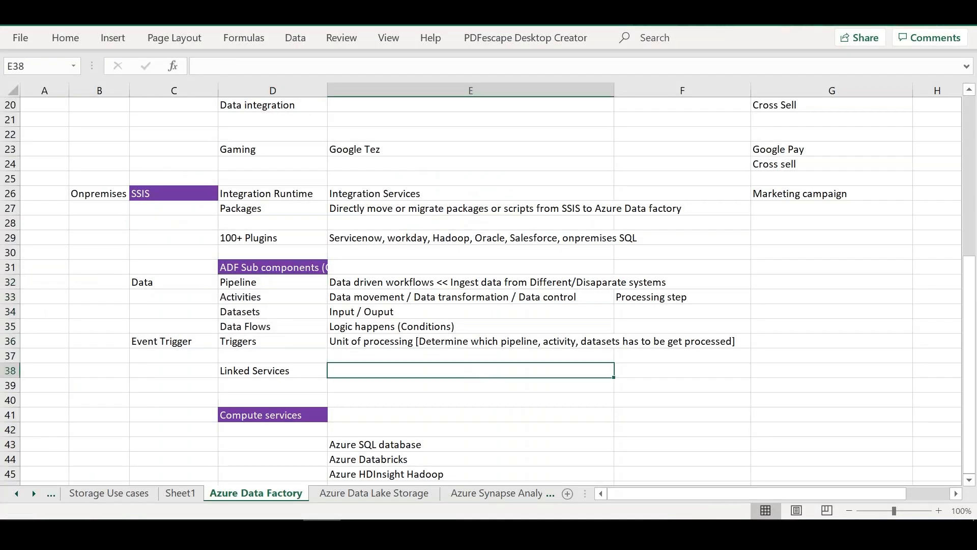
pyautogui.hotkey('alt', 'Tab')
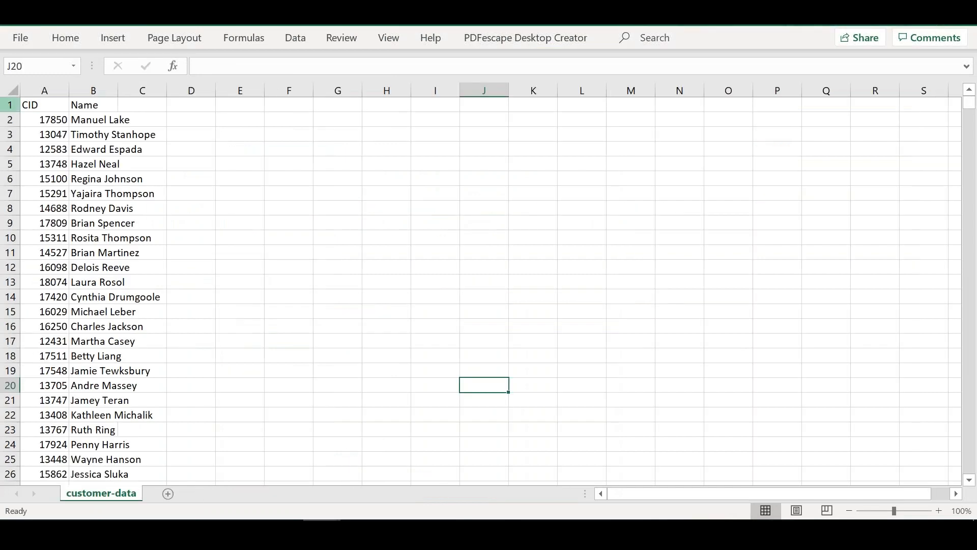
pyautogui.click(13, 90)
pyautogui.click(51, 90)
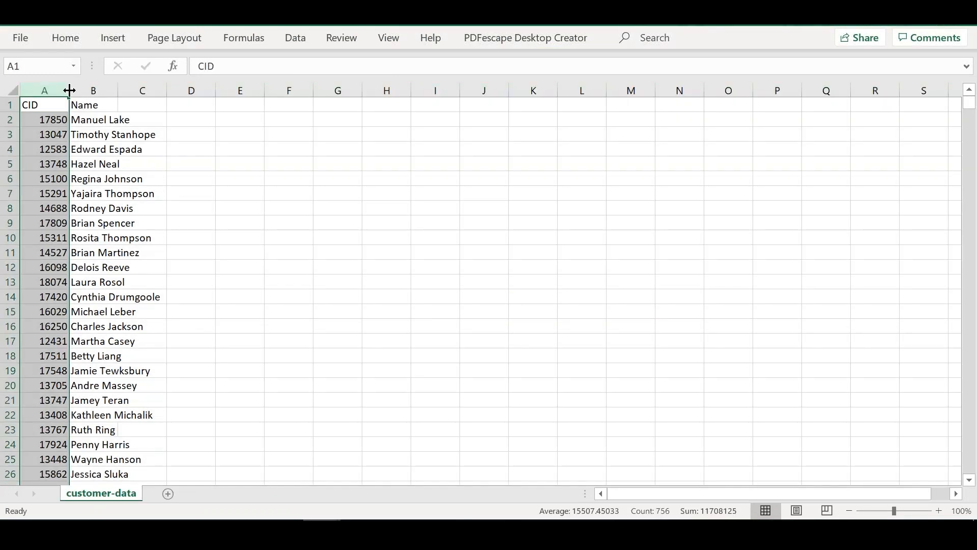
pyautogui.doubleClick(69, 90)
pyautogui.doubleClick(101, 91)
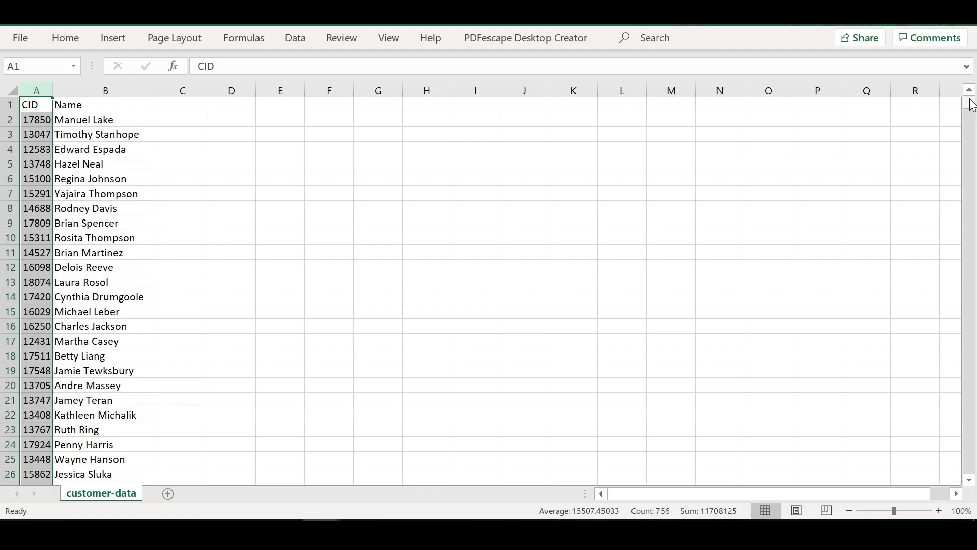
pyautogui.moveTo(970, 108)
pyautogui.mouseDown()
pyautogui.moveTo(975, 286)
pyautogui.moveTo(971, 105)
pyautogui.mouseUp()
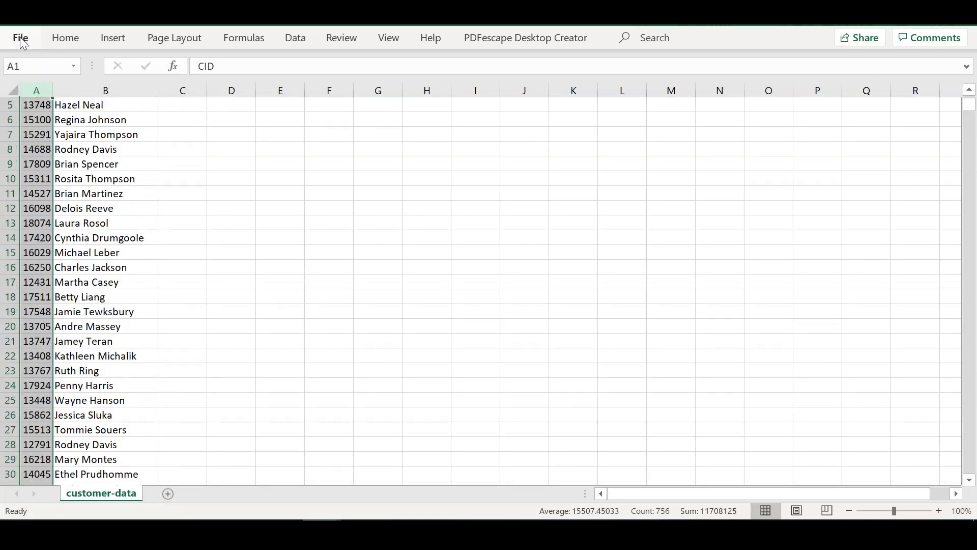
# Step: Close customer-data.csv without saving its changes, and switch to the browser window showing the sasidf1 data factory
pyautogui.click(20, 38)
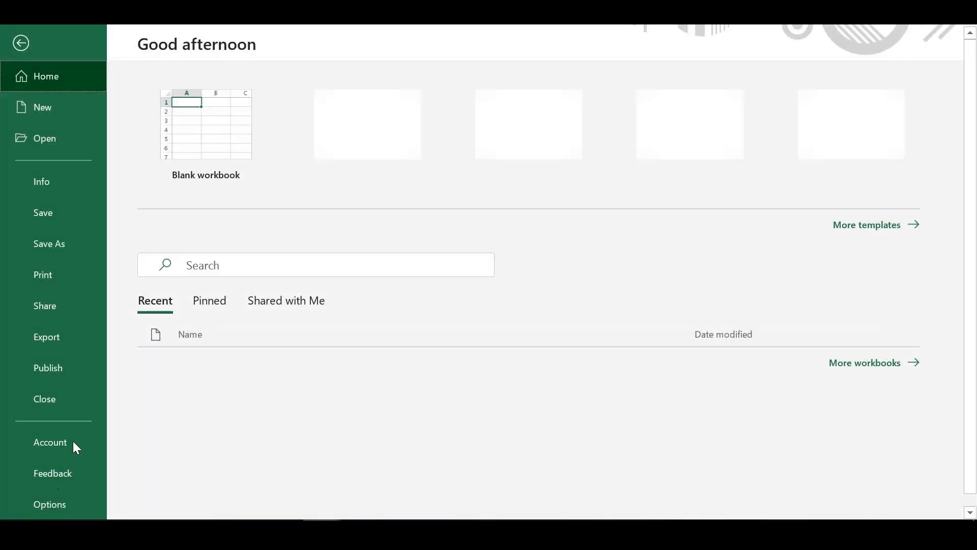
pyautogui.press('Escape')
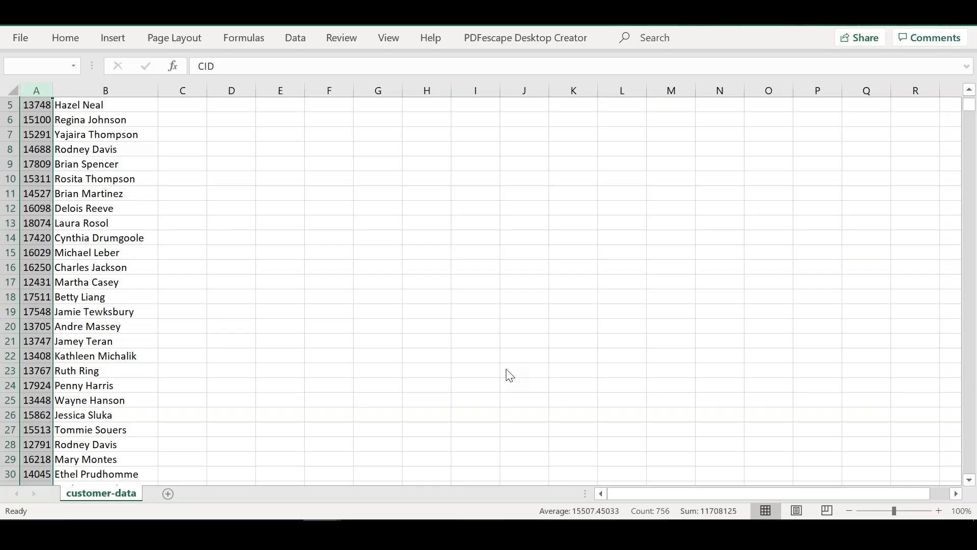
pyautogui.click(493, 286)
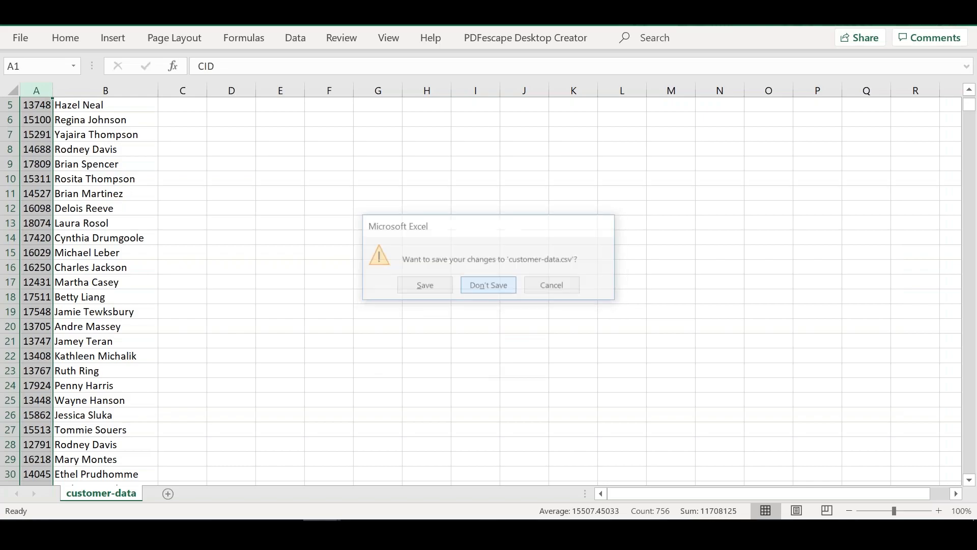
pyautogui.hotkey('alt', 'Tab')
pyautogui.hotkey('alt', 'Tab')
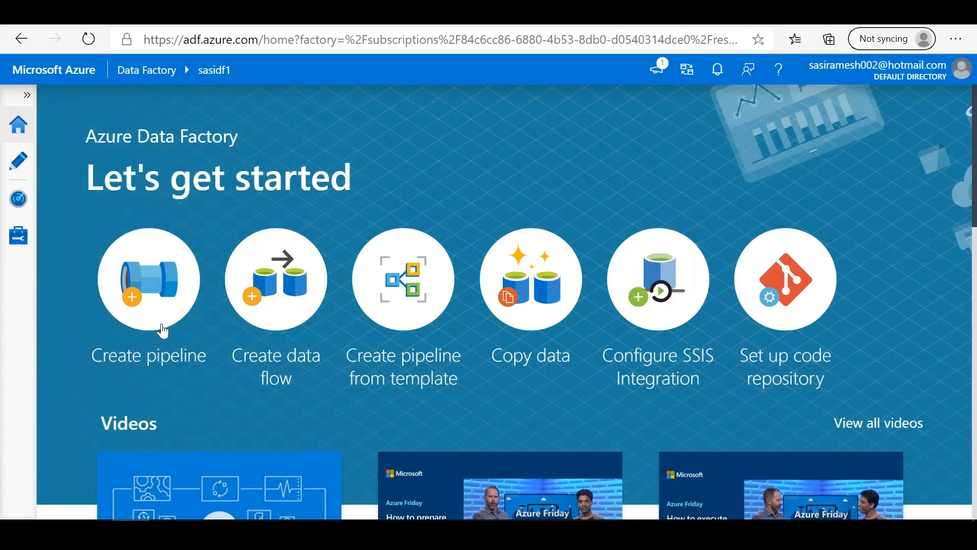
# Step: Create a new pipeline in sasidf1 and add a Copy data activity from Move & transform to its canvas
pyautogui.click(129, 291)
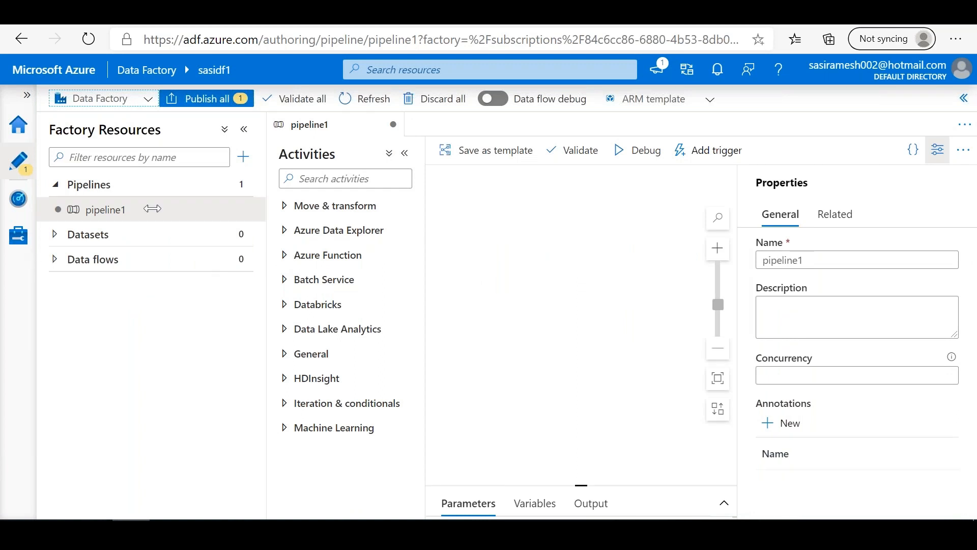
pyautogui.click(56, 238)
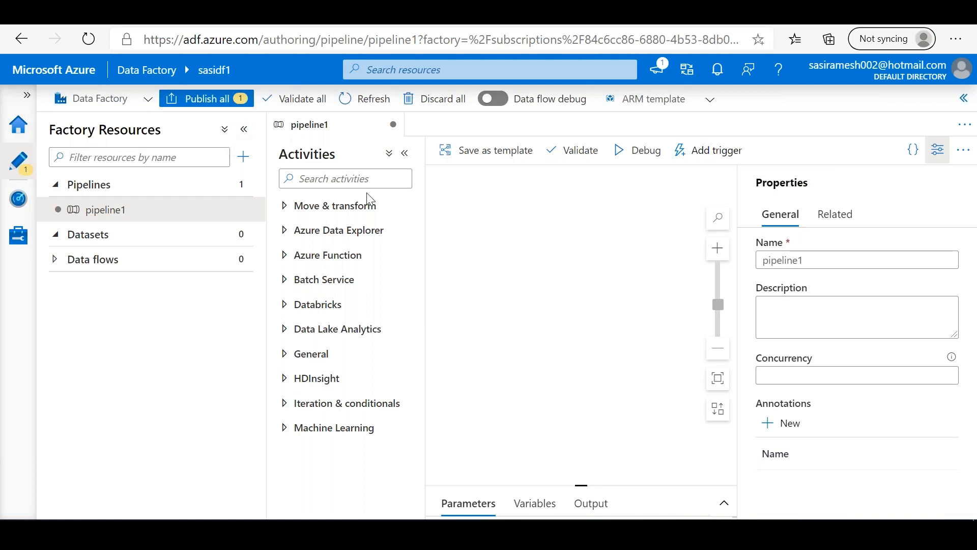
pyautogui.click(286, 208)
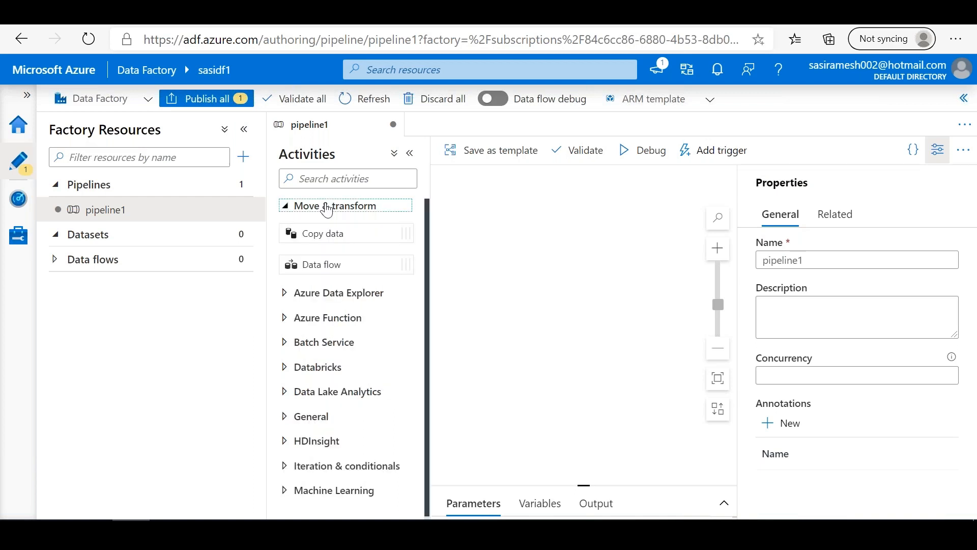
pyautogui.click(286, 209)
pyautogui.click(286, 209)
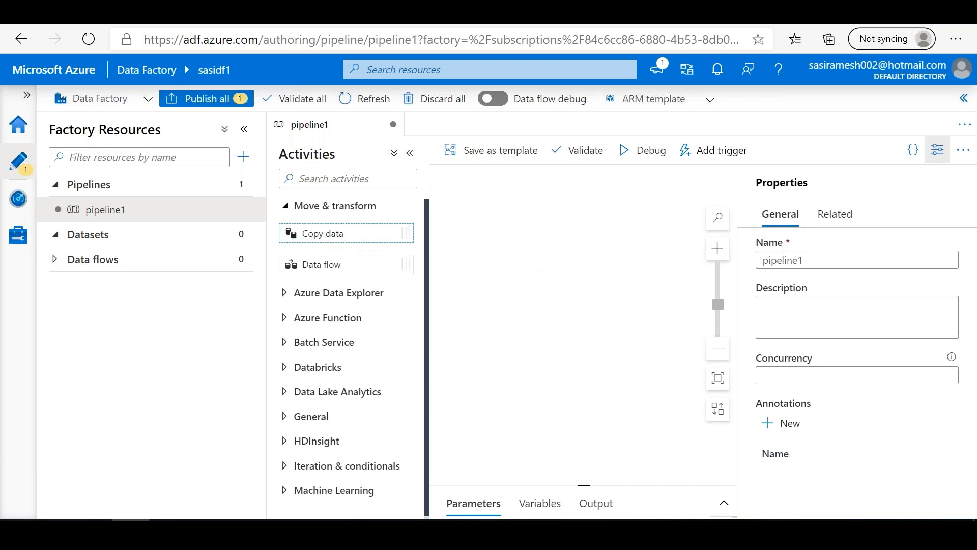
pyautogui.moveTo(336, 233); pyautogui.dragTo(542, 270)
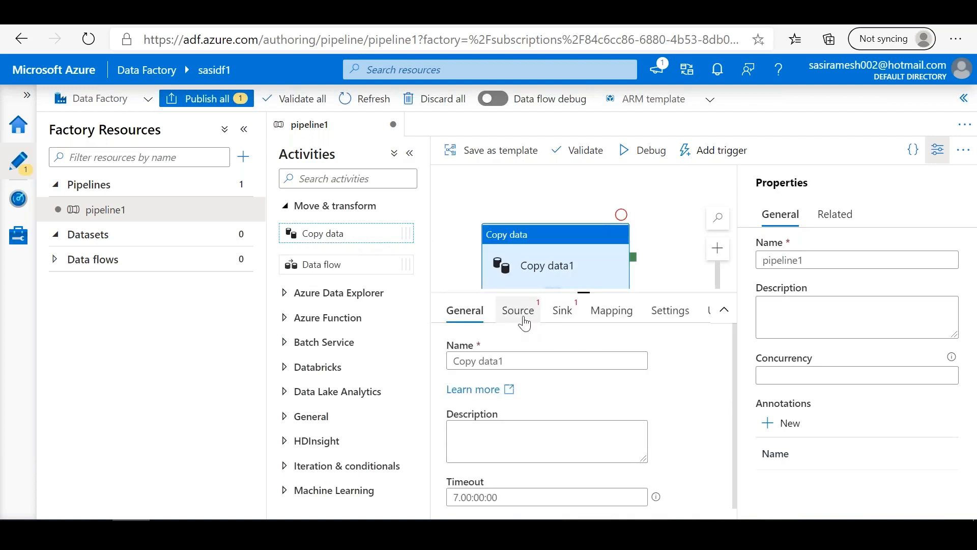
# Step: Start a new source dataset for the Copy data activity, using File System as the data store
pyautogui.click(524, 324)
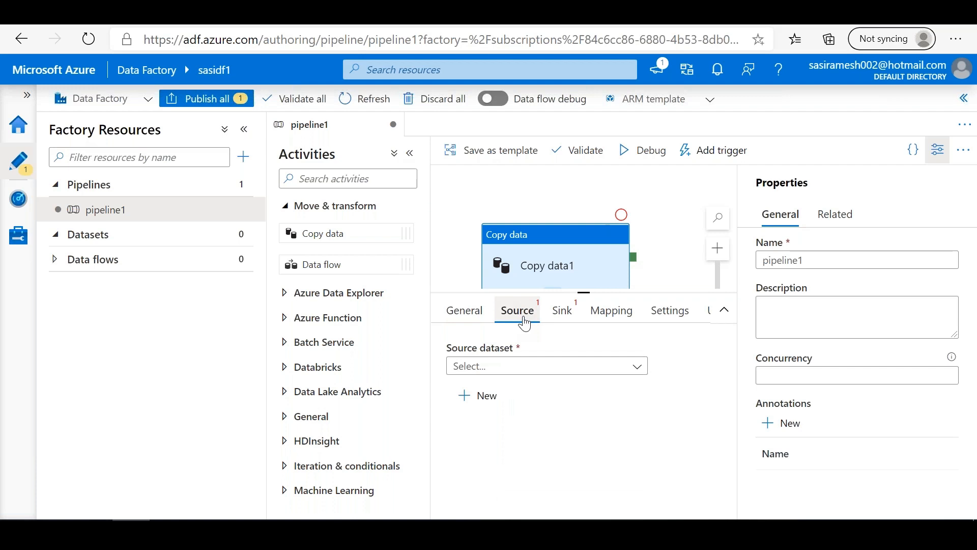
pyautogui.click(579, 373)
pyautogui.click(557, 434)
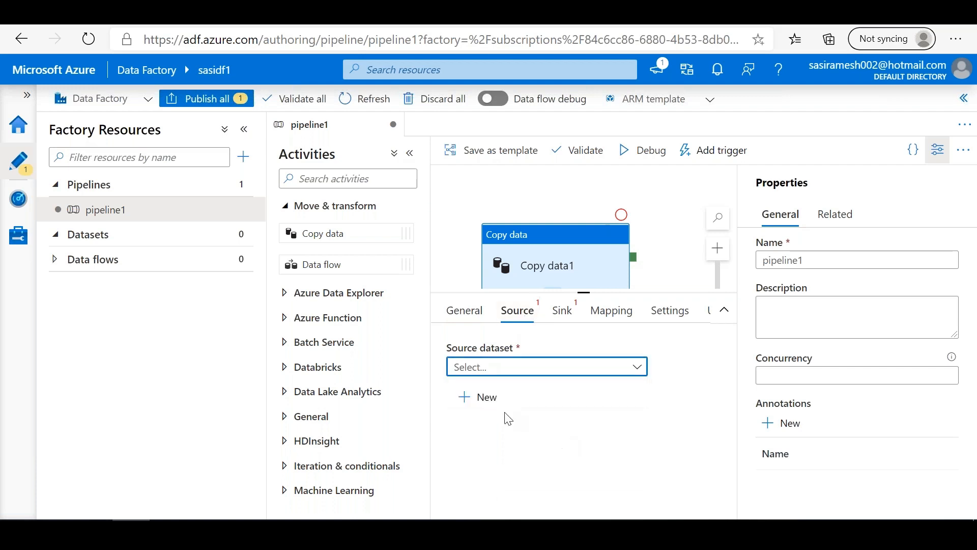
pyautogui.click(478, 396)
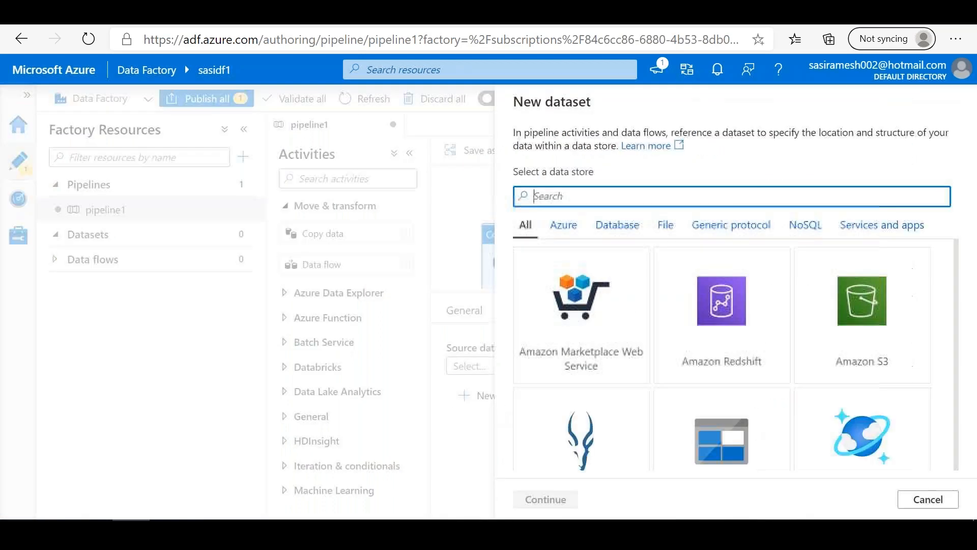
pyautogui.click(665, 225)
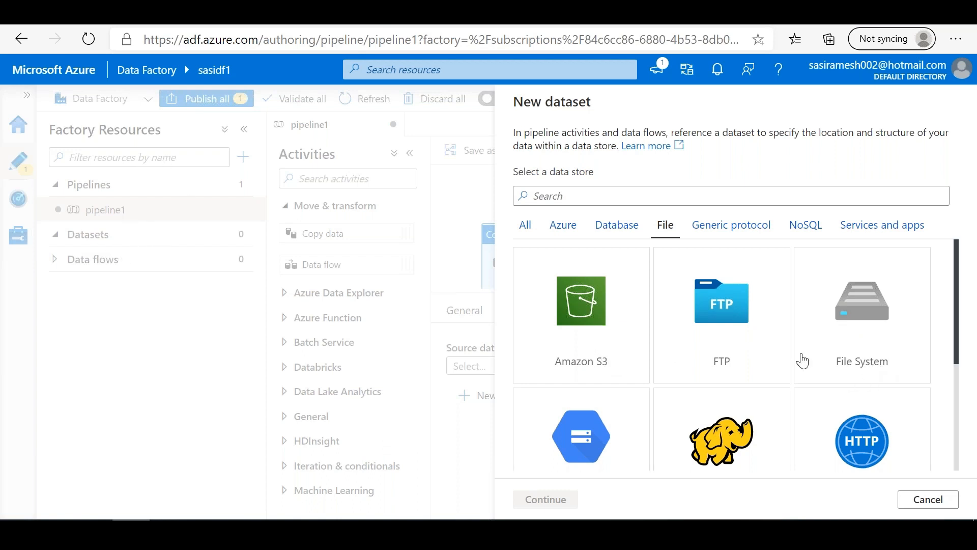
pyautogui.click(874, 321)
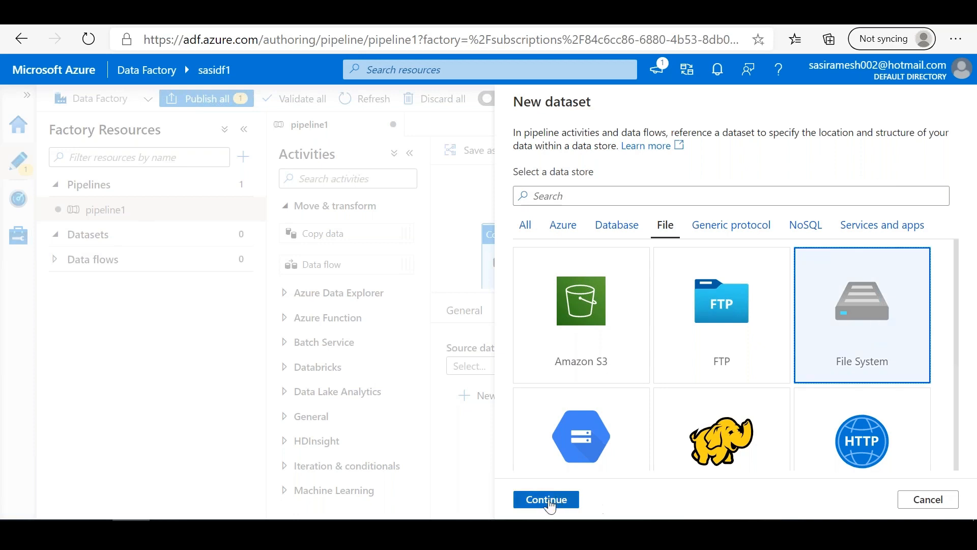
pyautogui.click(545, 499)
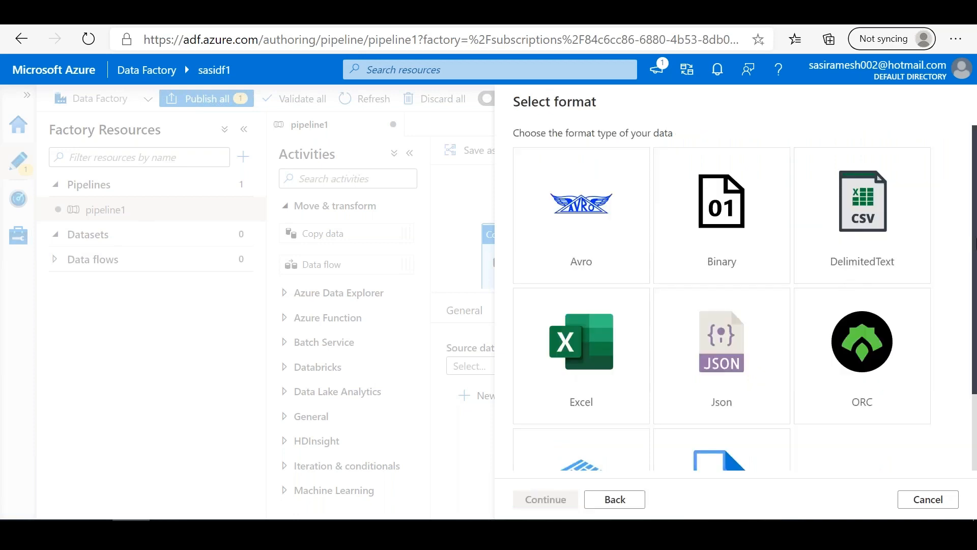
# Step: Review the available data formats and choose Excel as the format of the new source dataset
pyautogui.scroll(-3, 974, 246)
pyautogui.scroll(3, 975, 201)
pyautogui.scroll(-3, 962, 388)
pyautogui.scroll(3, 969, 196)
pyautogui.click(603, 350)
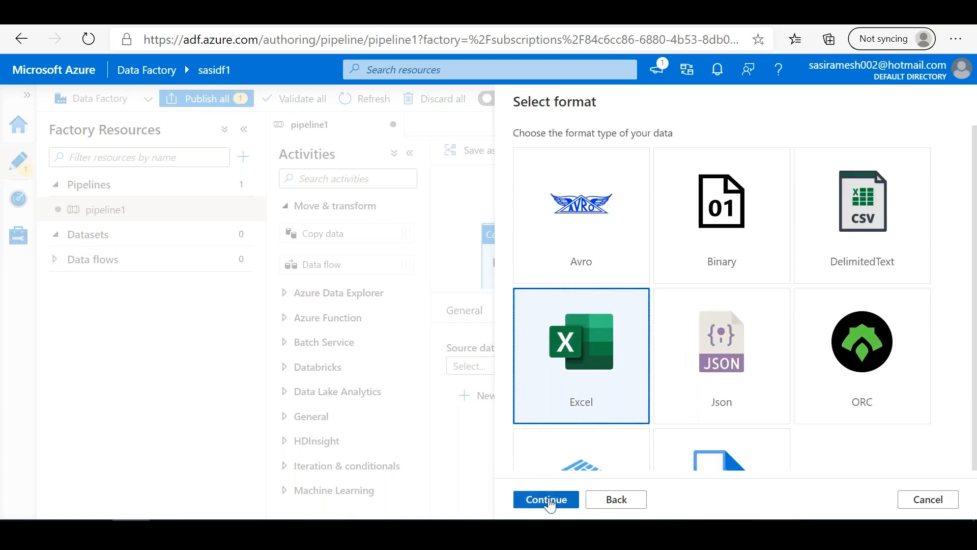
pyautogui.click(546, 499)
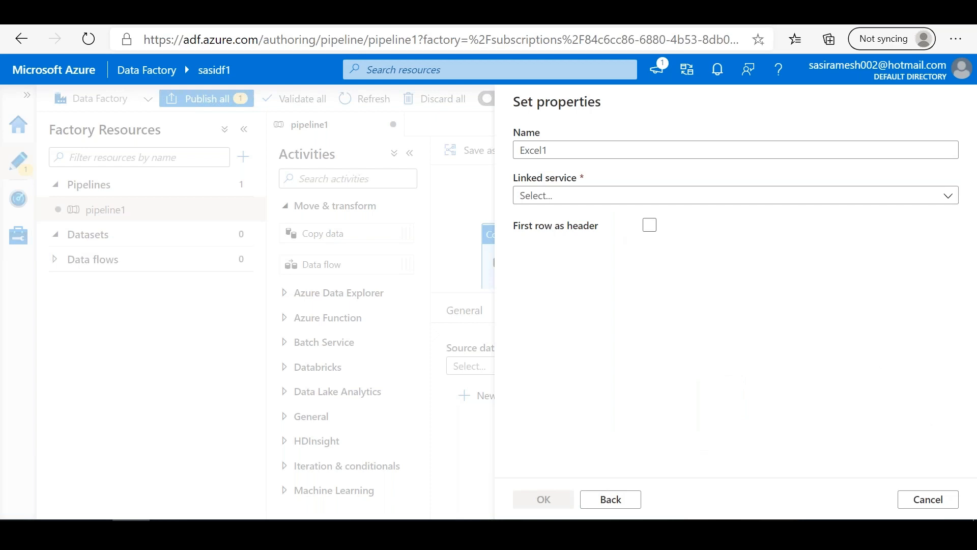
# Step: Examine the required fields of a new File System linked service, and cancel both the linked service and the dataset
pyautogui.click(871, 200)
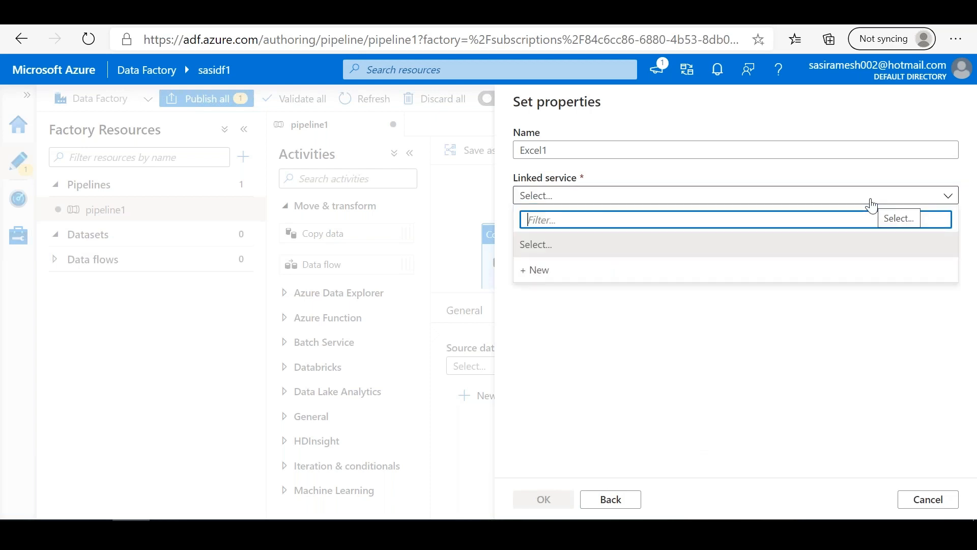
pyautogui.click(577, 271)
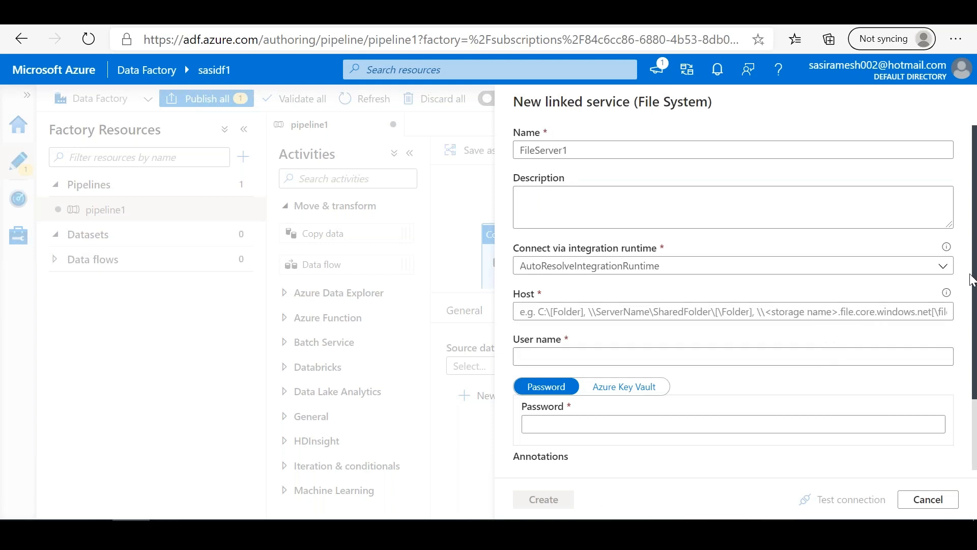
pyautogui.scroll(-2, 973, 287)
pyautogui.scroll(2, 973, 286)
pyautogui.scroll(-2, 738, 226)
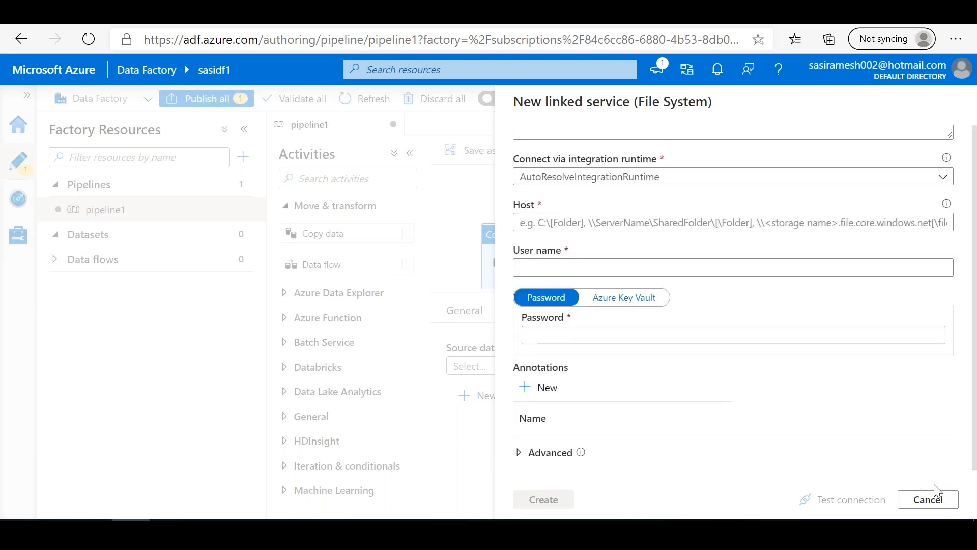
pyautogui.click(923, 504)
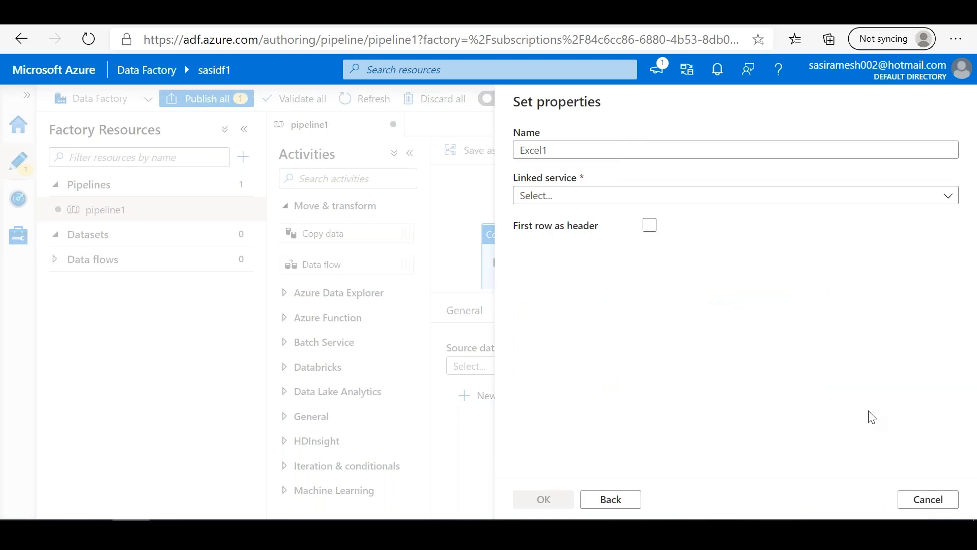
pyautogui.click(921, 499)
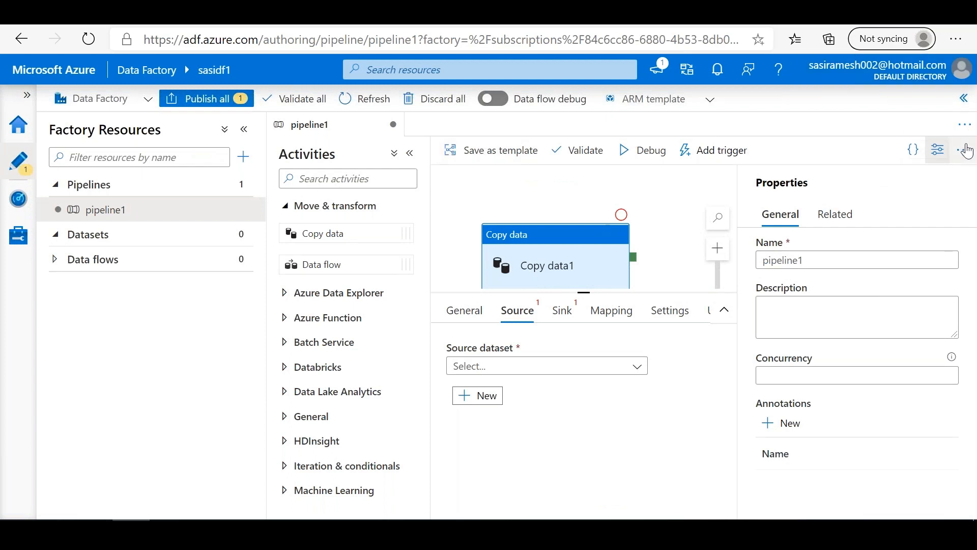
# Step: Delete pipeline1 from the data factory and dismiss the deletion notification
pyautogui.click(964, 149)
pyautogui.click(892, 276)
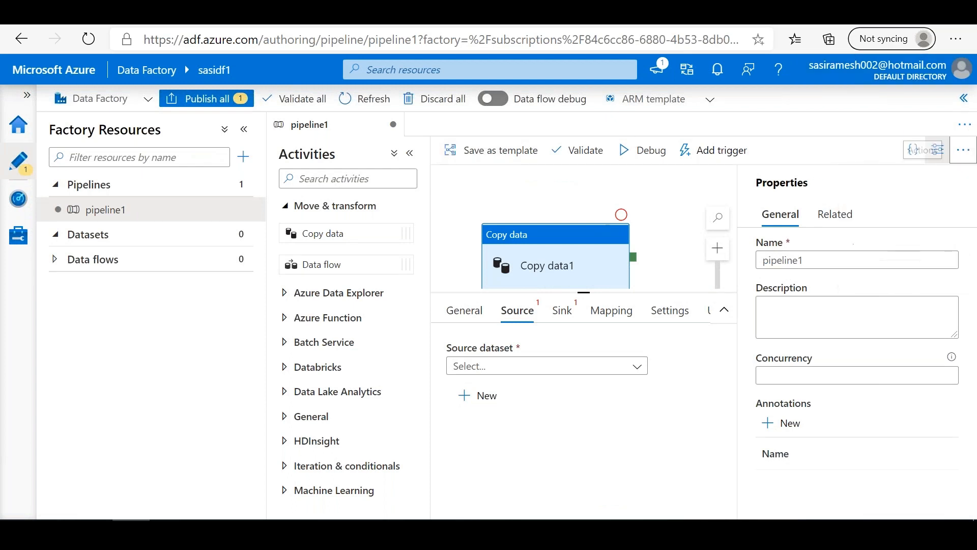
pyautogui.click(405, 351)
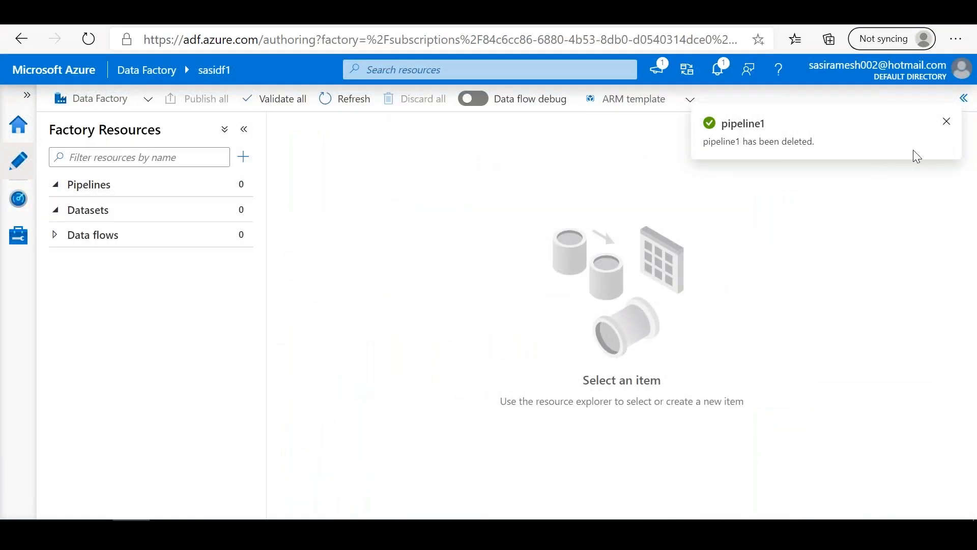
pyautogui.click(948, 123)
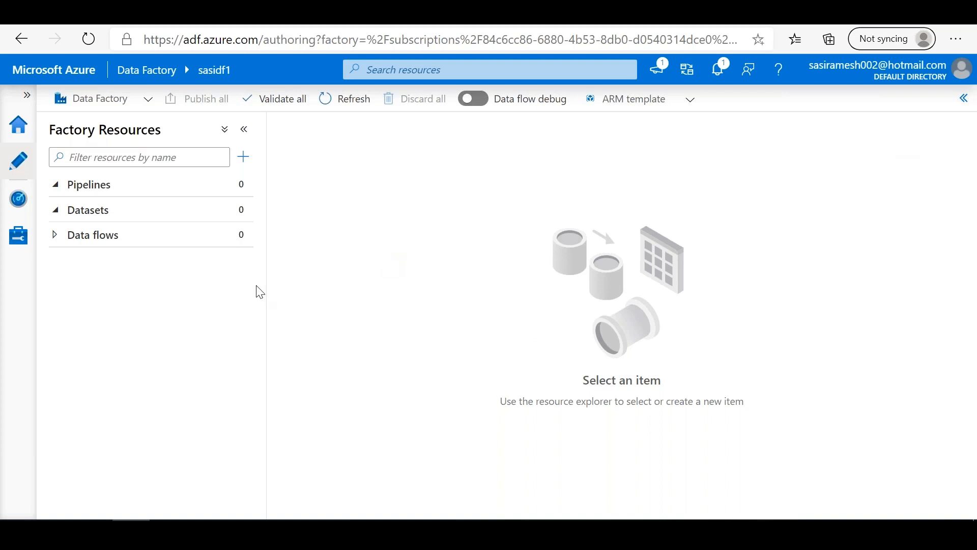
# Step: Open the Copy Data tool from the factory resources, view its Properties page, and close the wizard
pyautogui.click(55, 211)
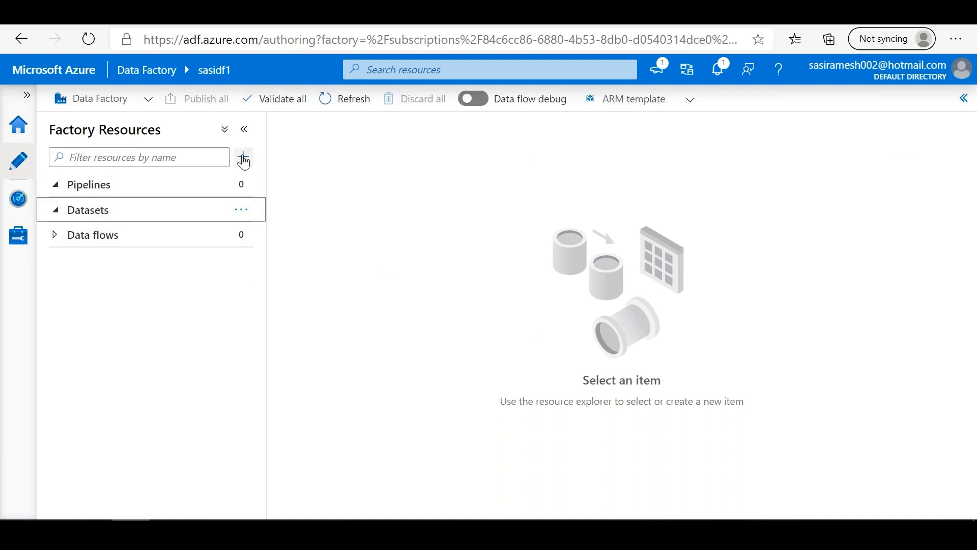
pyautogui.click(243, 156)
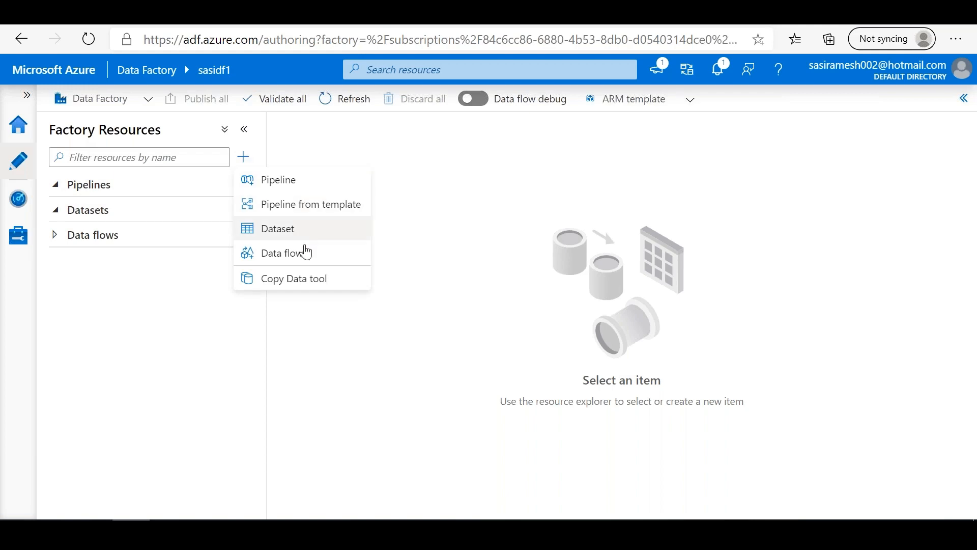
pyautogui.click(296, 283)
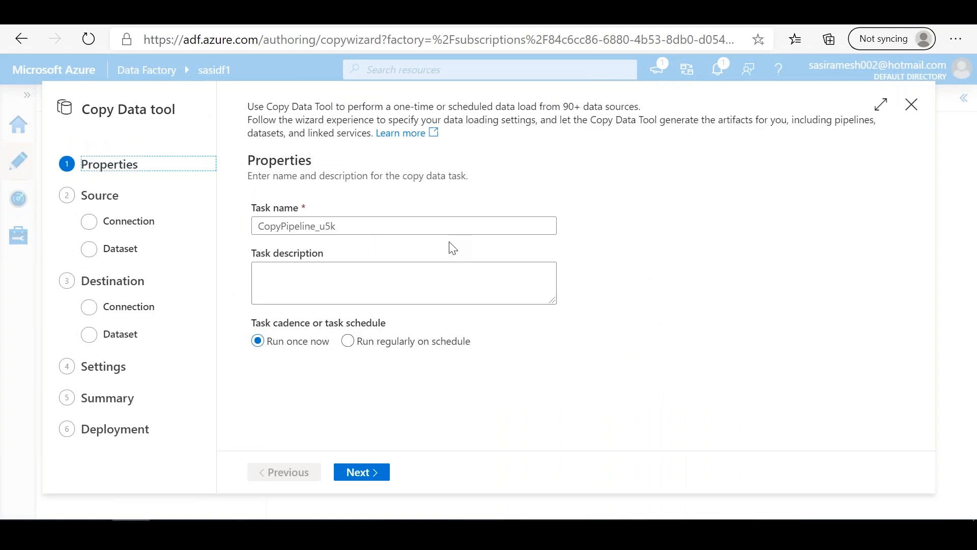
pyautogui.click(911, 102)
# Step: Start a new Copy Data task named sasi_task1 that runs once now, and continue to the source data store
pyautogui.click(244, 162)
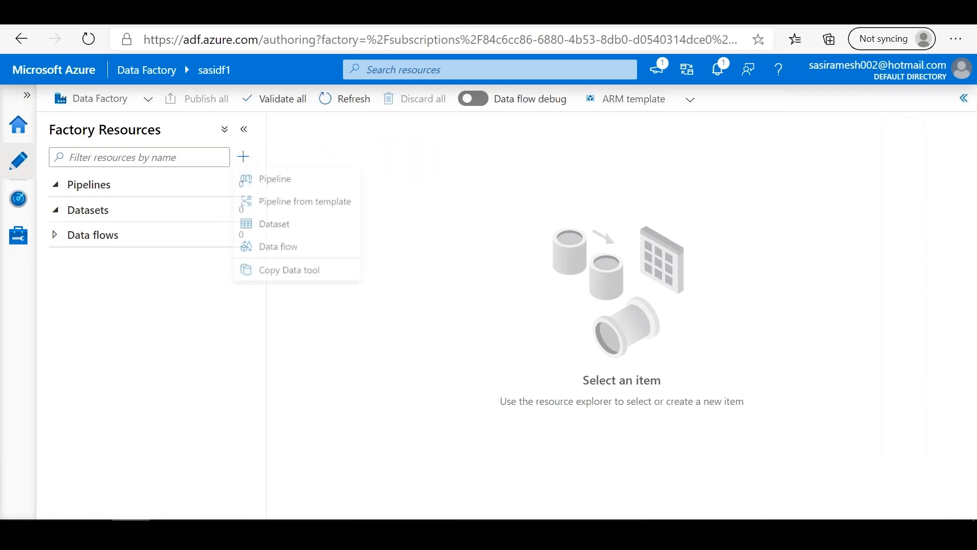
pyautogui.click(283, 281)
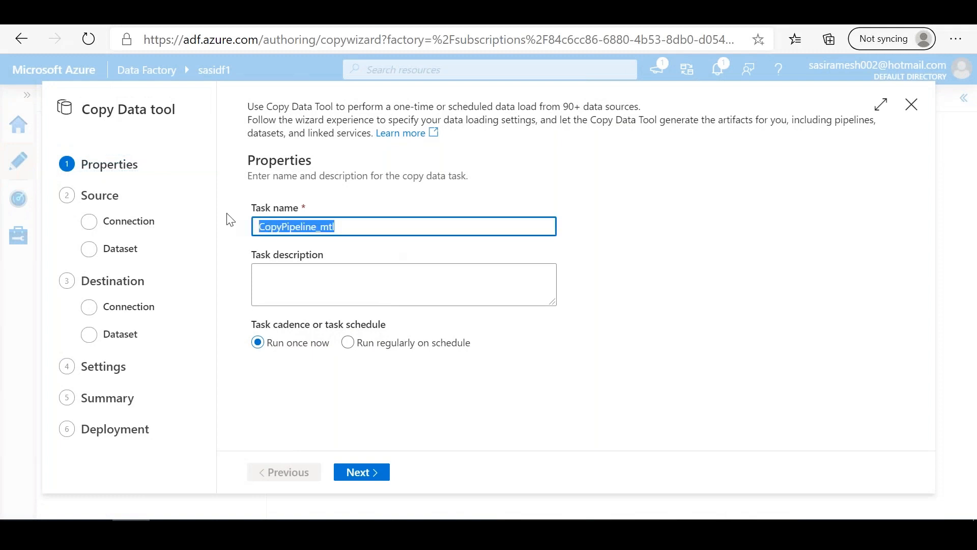
pyautogui.write('sasi')
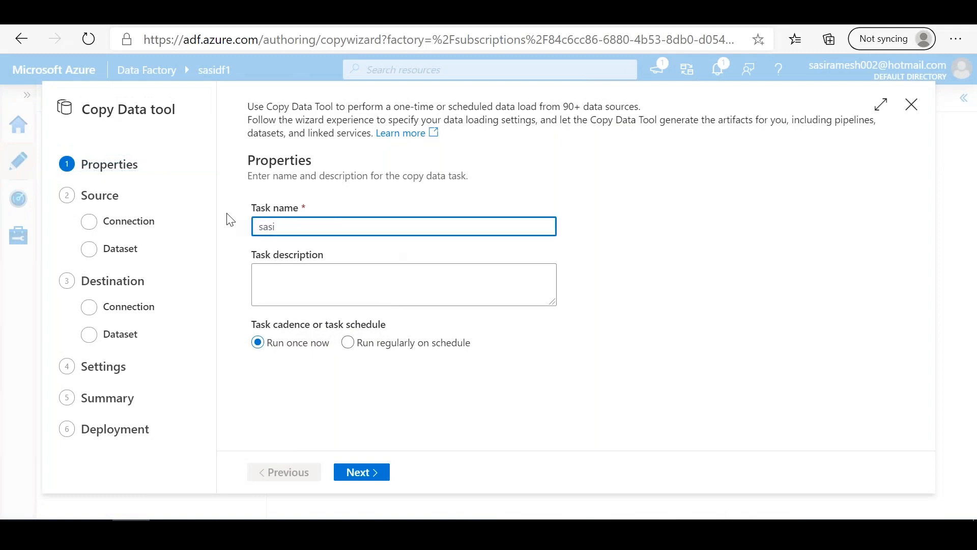
pyautogui.write('_task1')
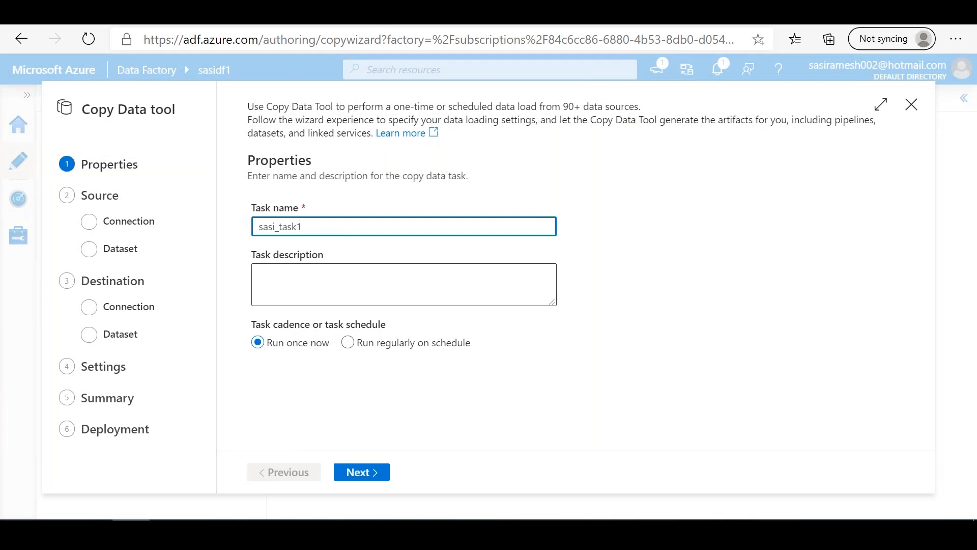
pyautogui.click(796, 321)
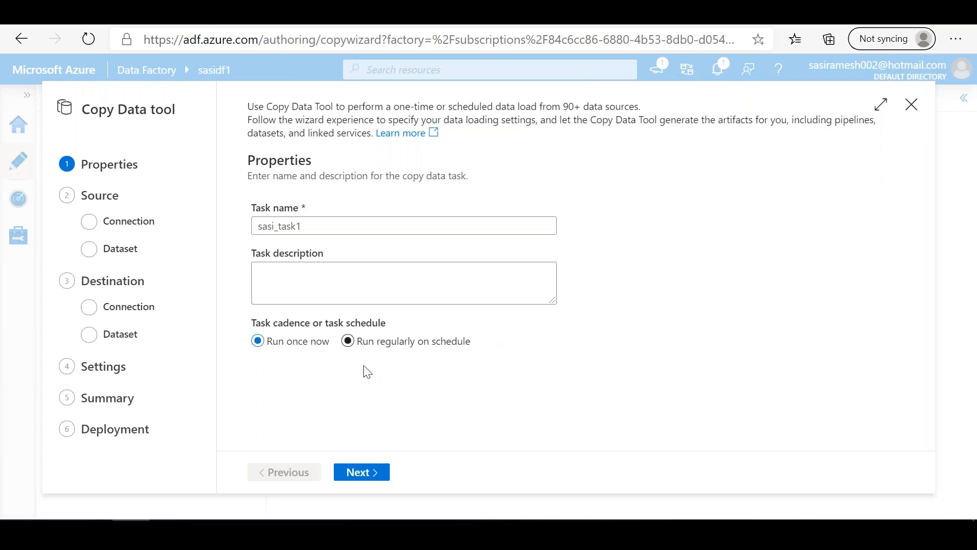
pyautogui.click(365, 473)
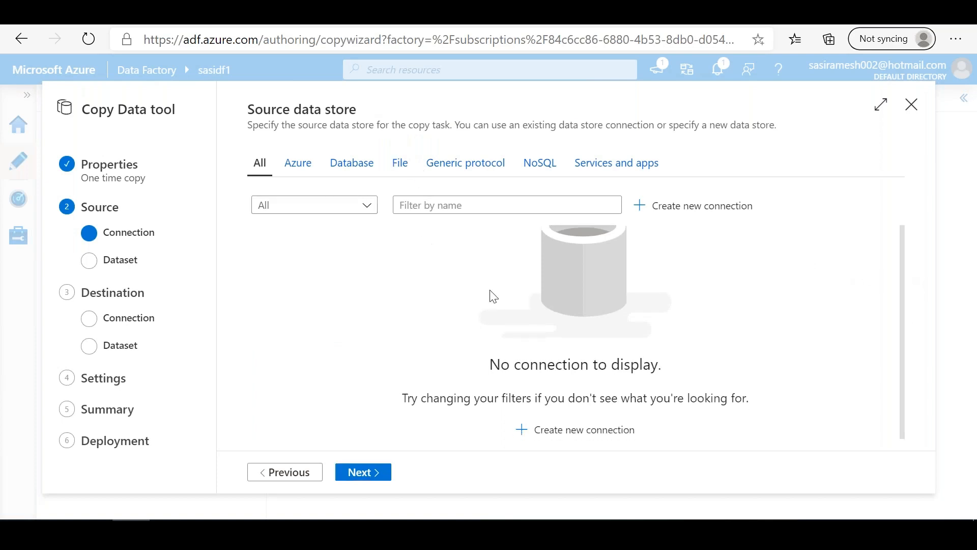
# Step: Start a new source connection using the File System linked service type
pyautogui.click(564, 431)
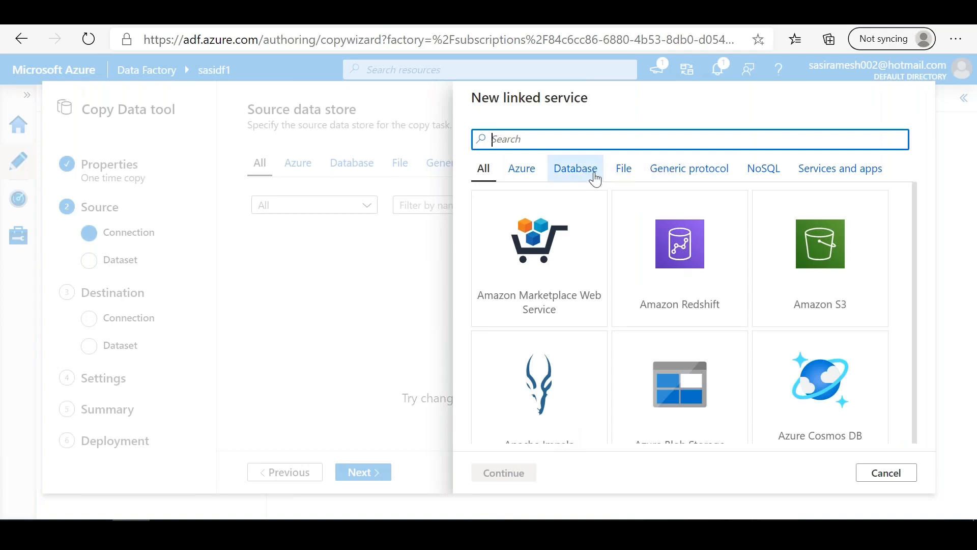
pyautogui.moveTo(914, 196)
pyautogui.mouseDown()
pyautogui.moveTo(913, 382)
pyautogui.moveTo(927, 373)
pyautogui.moveTo(915, 349)
pyautogui.moveTo(914, 214)
pyautogui.mouseUp()
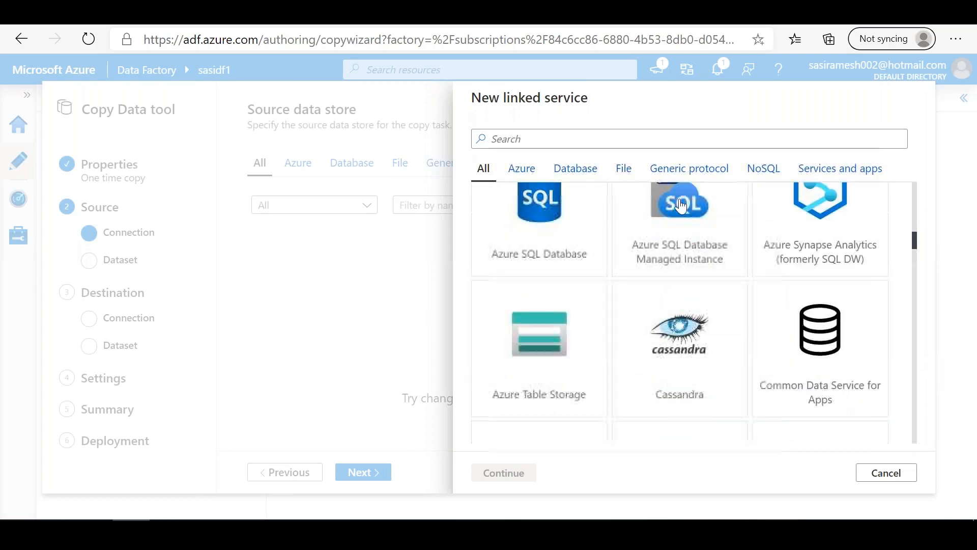
pyautogui.click(625, 170)
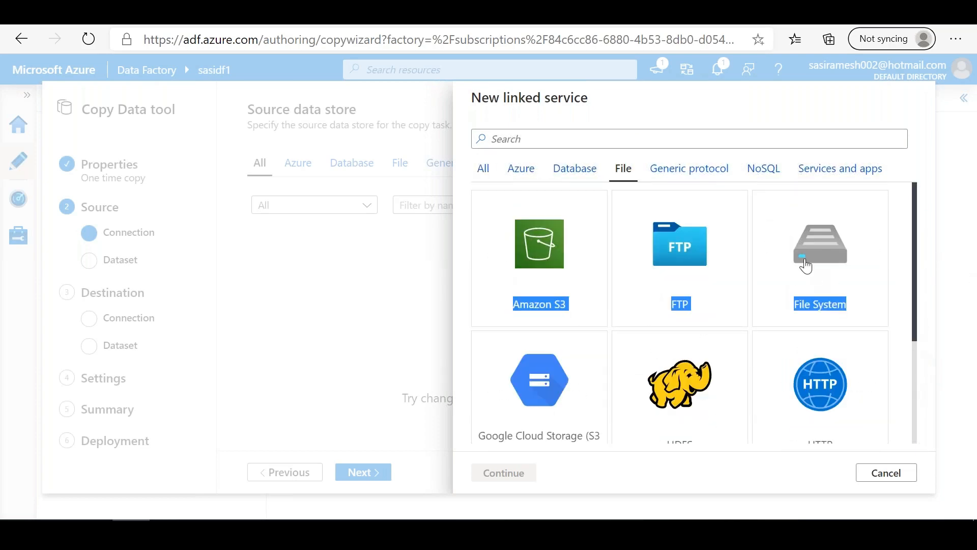
pyautogui.click(876, 267)
pyautogui.moveTo(912, 287); pyautogui.dragTo(931, 197)
pyautogui.click(506, 472)
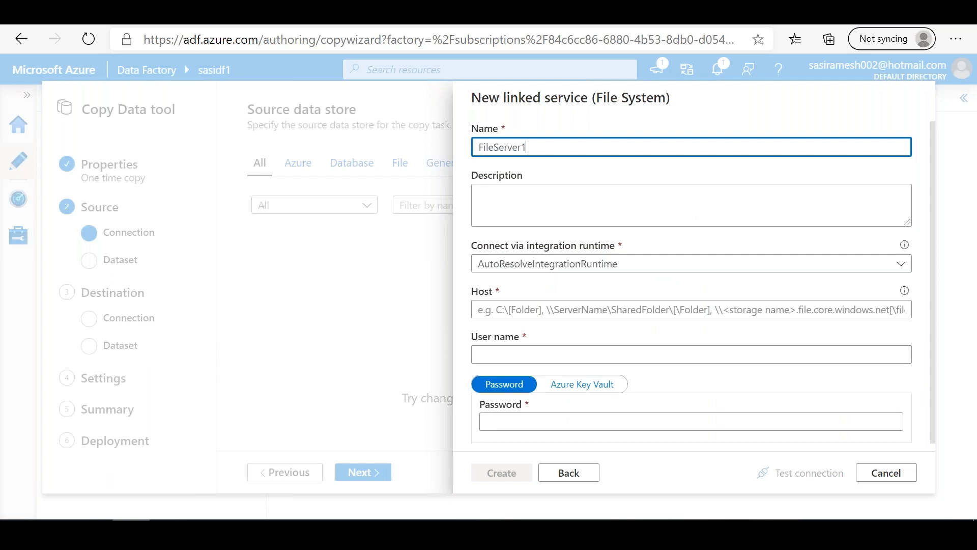
# Step: Switch to File Explorer and copy the full file name of customer-data.csv in the sample folder
pyautogui.click(551, 308)
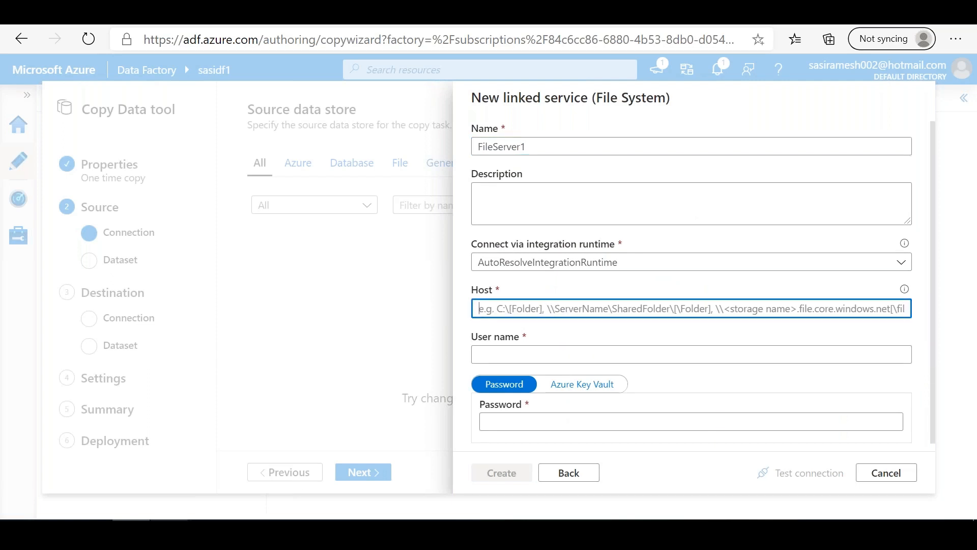
pyautogui.click(169, 529)
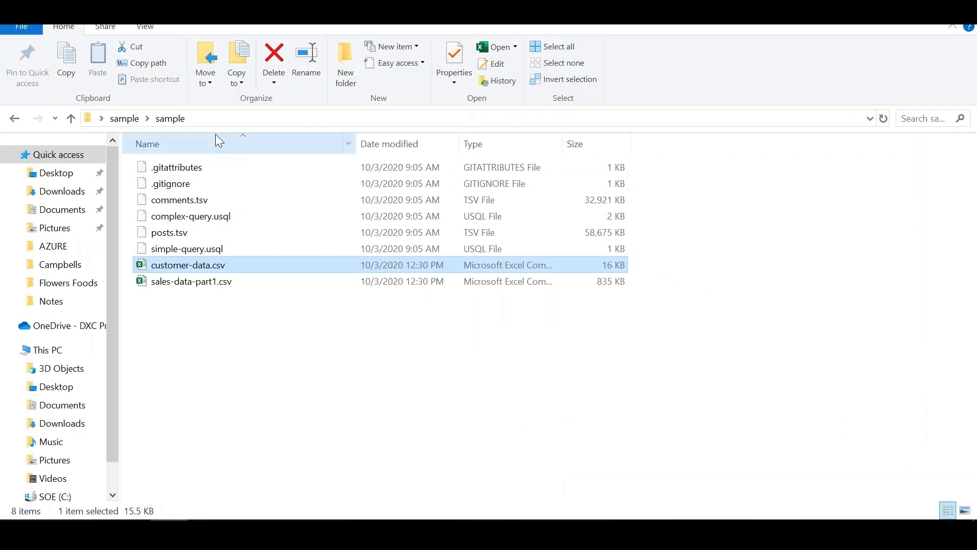
pyautogui.click(219, 119)
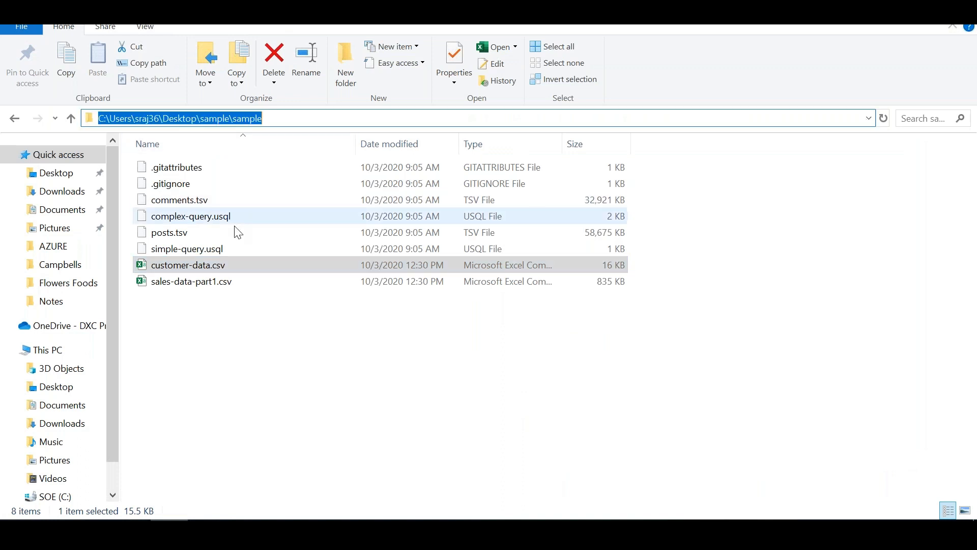
pyautogui.click(248, 263)
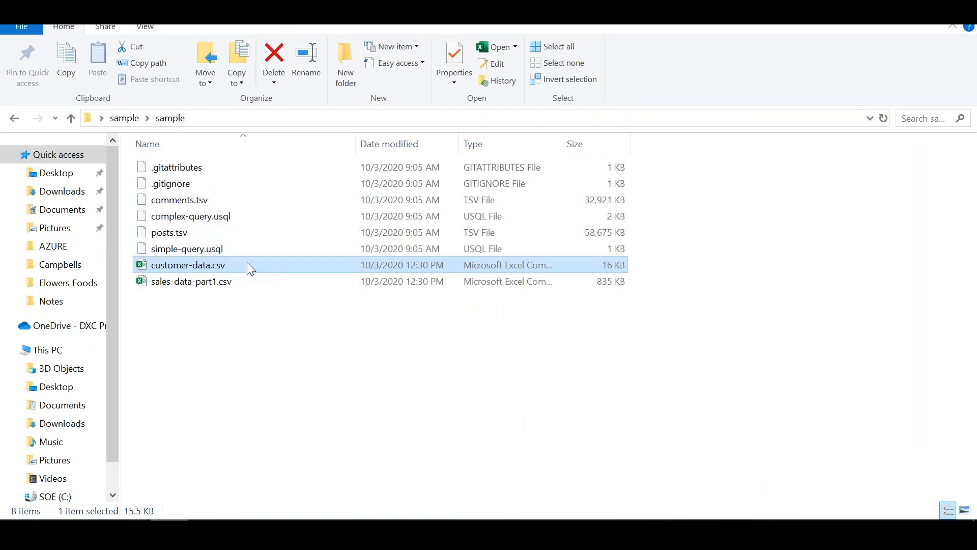
pyautogui.press('F2')
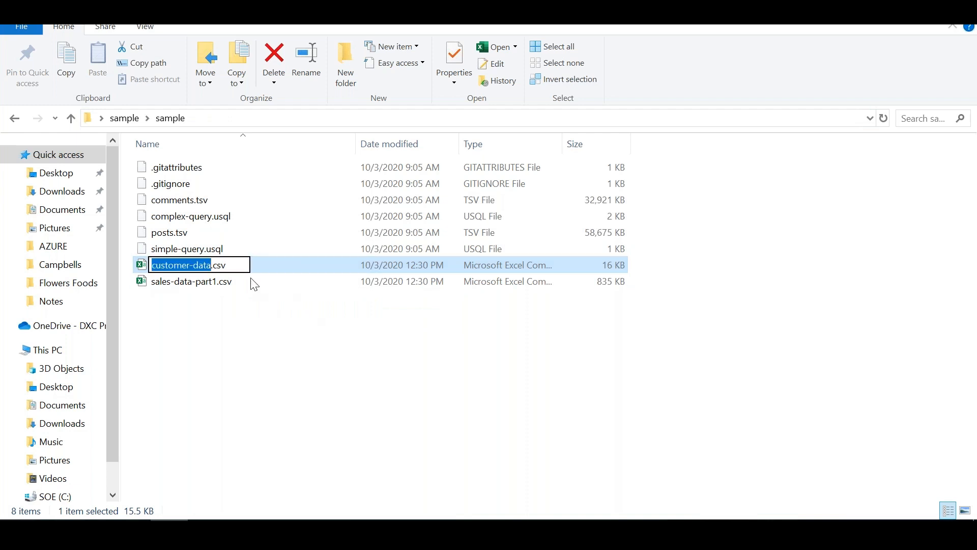
pyautogui.click(239, 267)
pyautogui.moveTo(238, 267); pyautogui.dragTo(151, 265)
# Step: Append the copied file name to the sample folder's path and enter the full path as the linked service's host
pyautogui.click(231, 120)
pyautogui.click(296, 118)
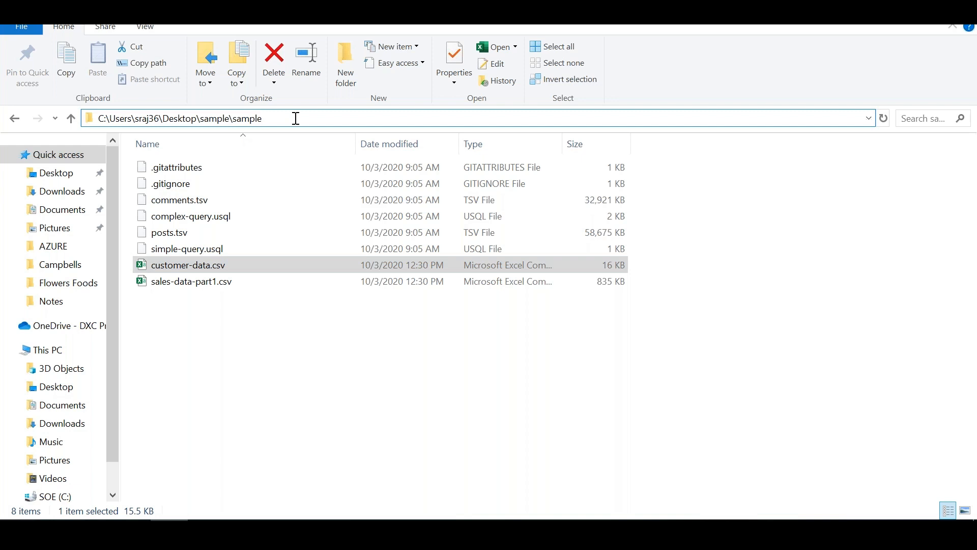
pyautogui.write('\\')
pyautogui.hotkey('ctrl', 'v')
pyautogui.moveTo(338, 118); pyautogui.dragTo(9, 91)
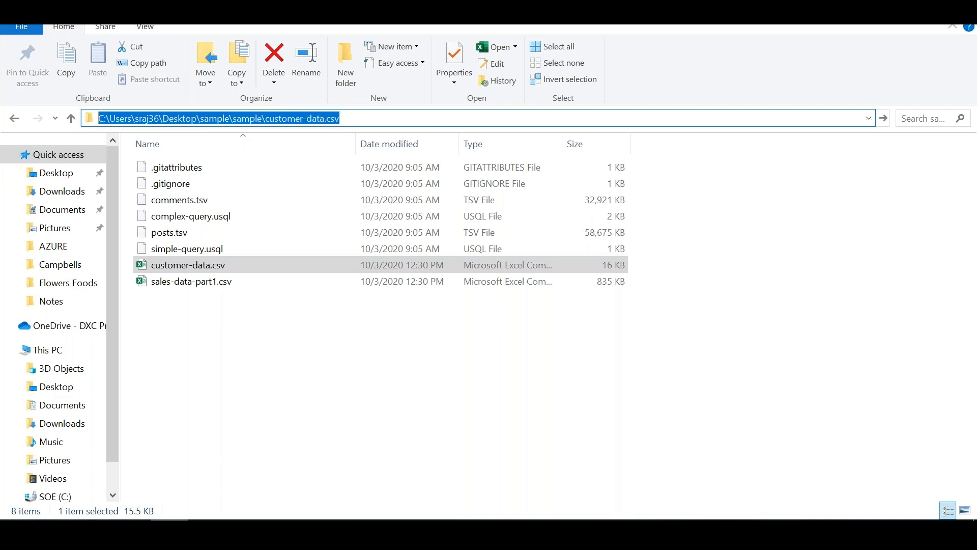
pyautogui.hotkey('alt', 'Tab')
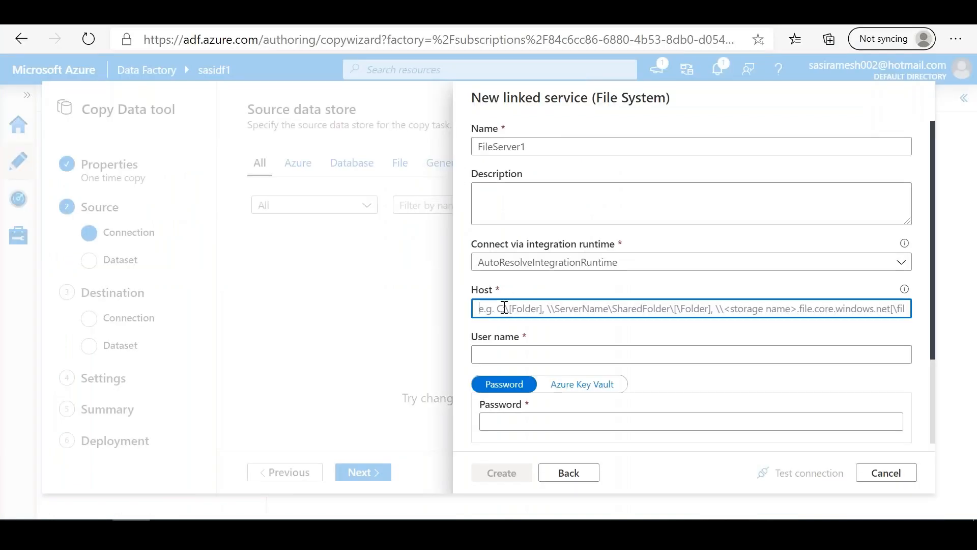
pyautogui.hotkey('ctrl', 'v')
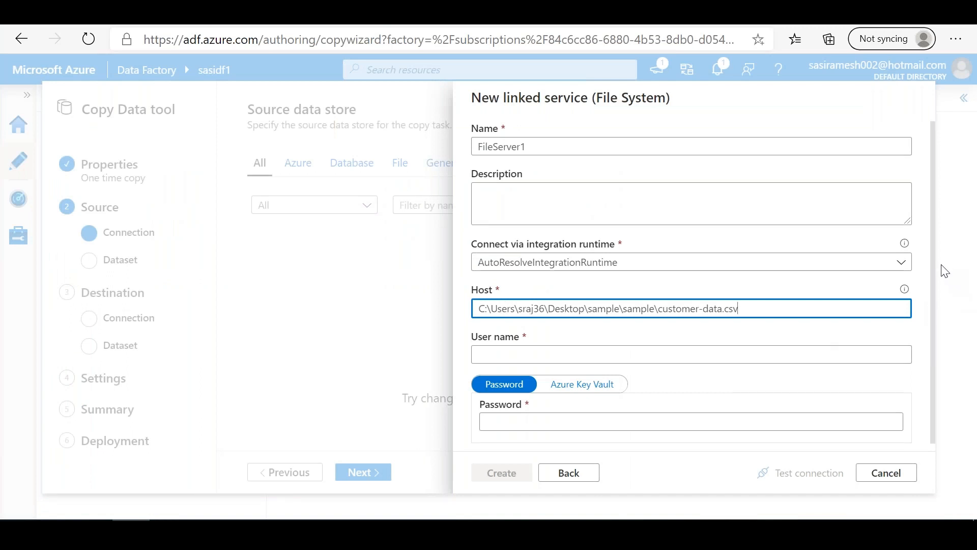
# Step: Review the credential and advanced fields of the File System linked service, and discard the new linked service
pyautogui.scroll(-2, 942, 336)
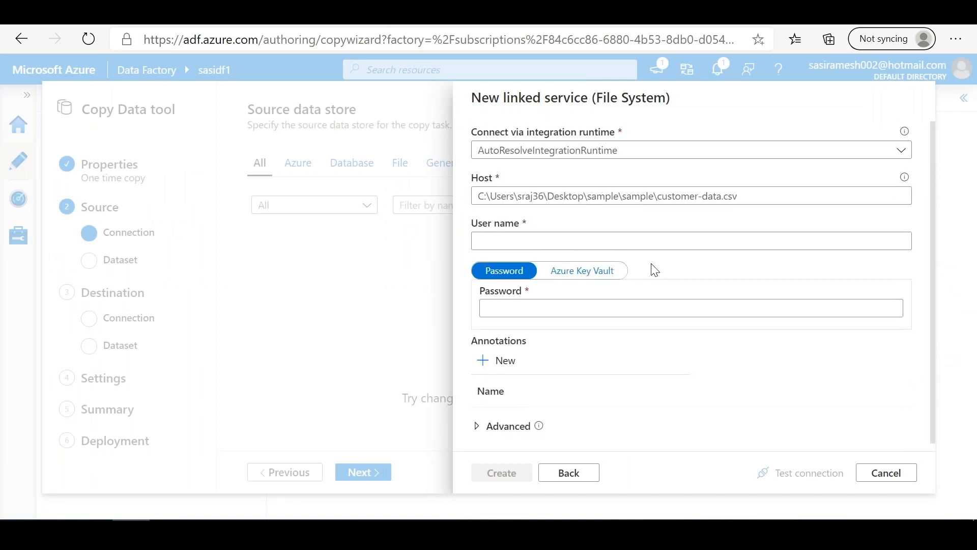
pyautogui.click(542, 240)
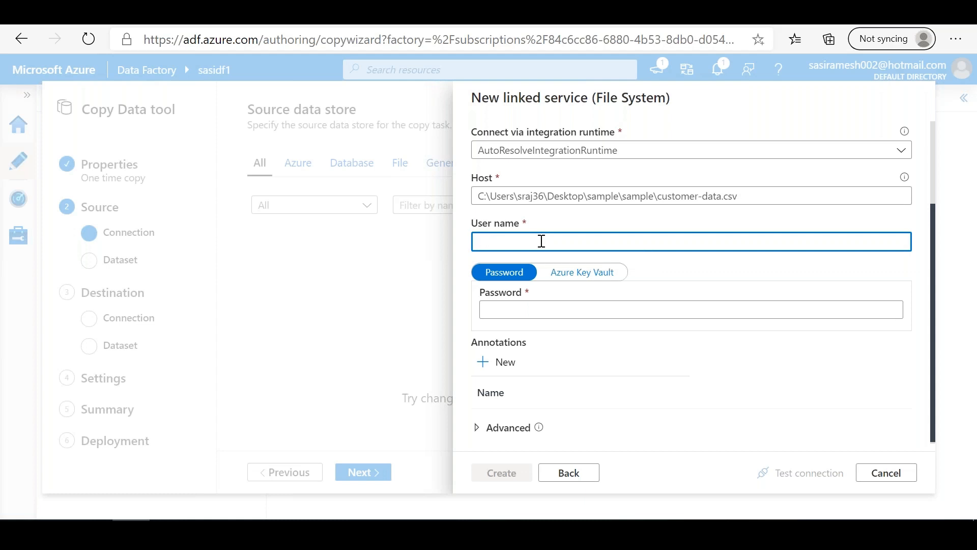
pyautogui.click(481, 431)
pyautogui.moveTo(932, 310); pyautogui.dragTo(940, 252)
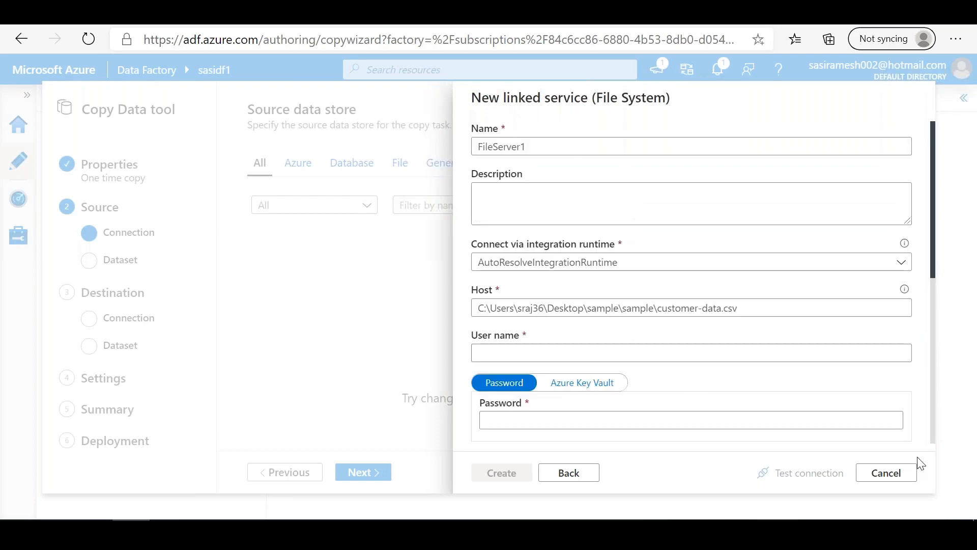
pyautogui.click(886, 472)
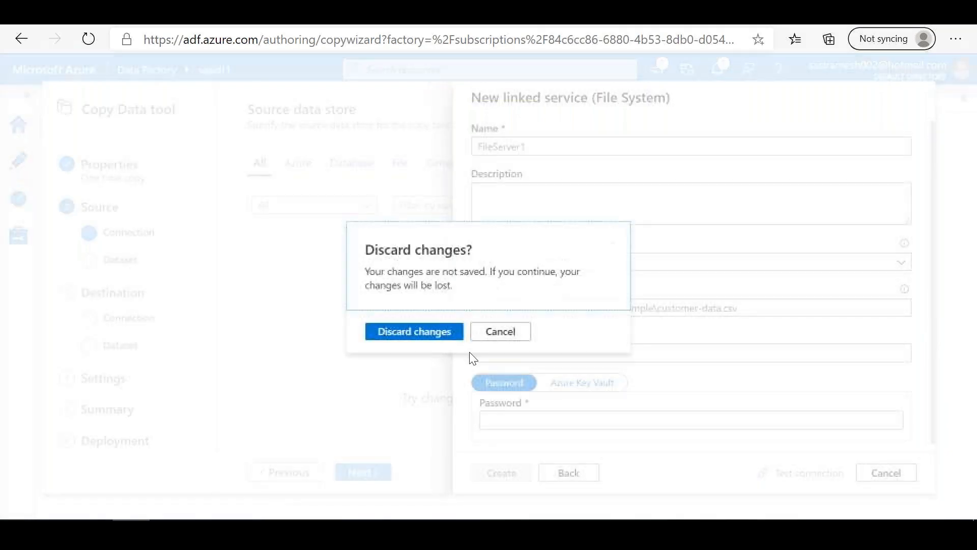
pyautogui.click(414, 332)
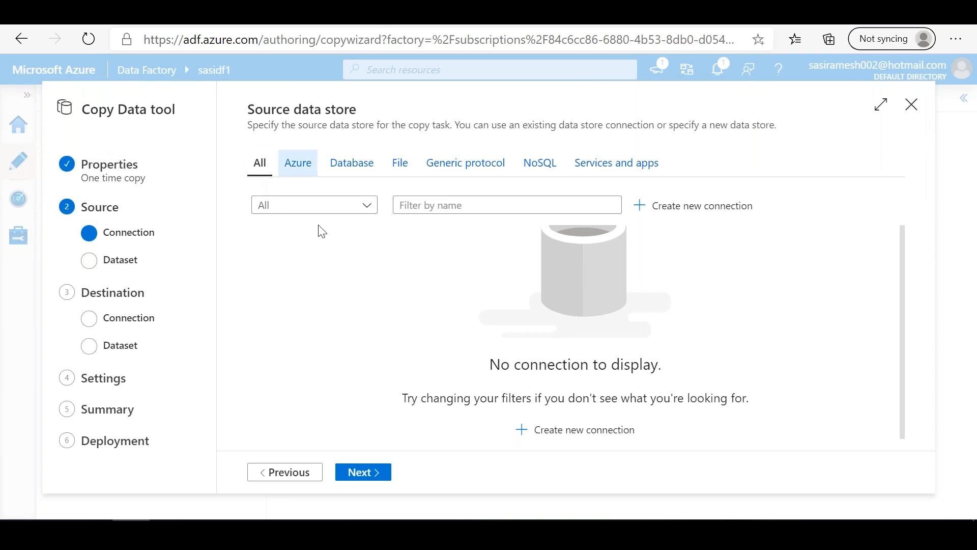
# Step: Switch to the Azure portal and open the containers of storage account sasigpv2lrsstd
pyautogui.click(296, 168)
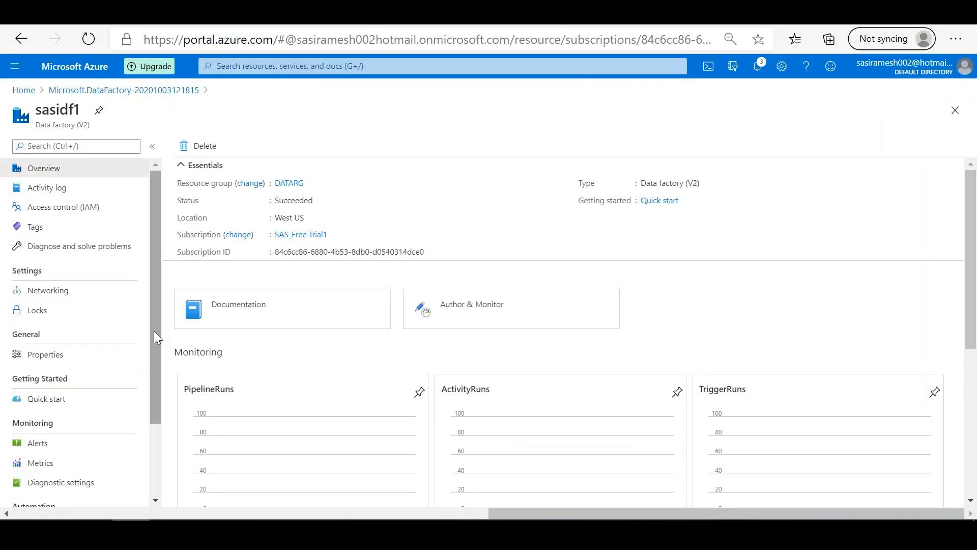
pyautogui.moveTo(153, 331); pyautogui.dragTo(158, 285)
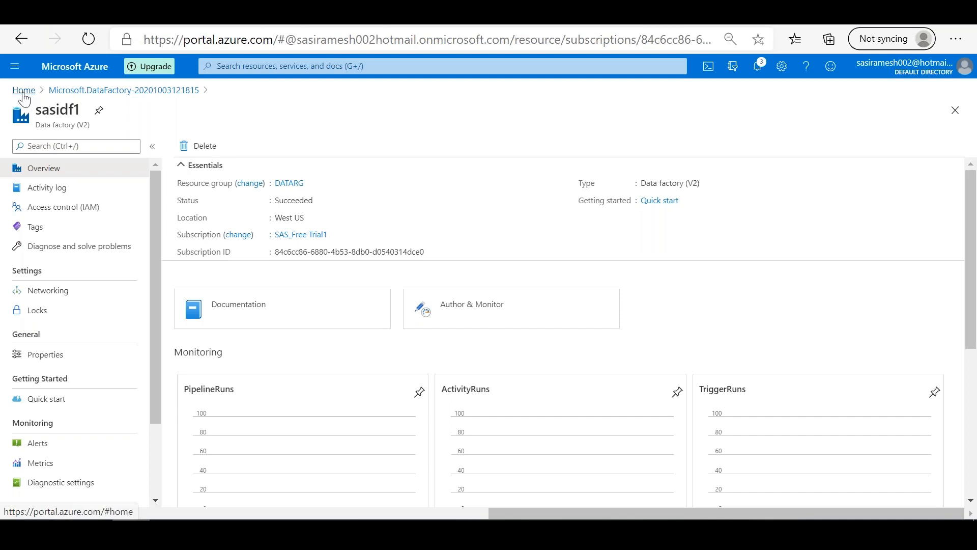
pyautogui.click(24, 90)
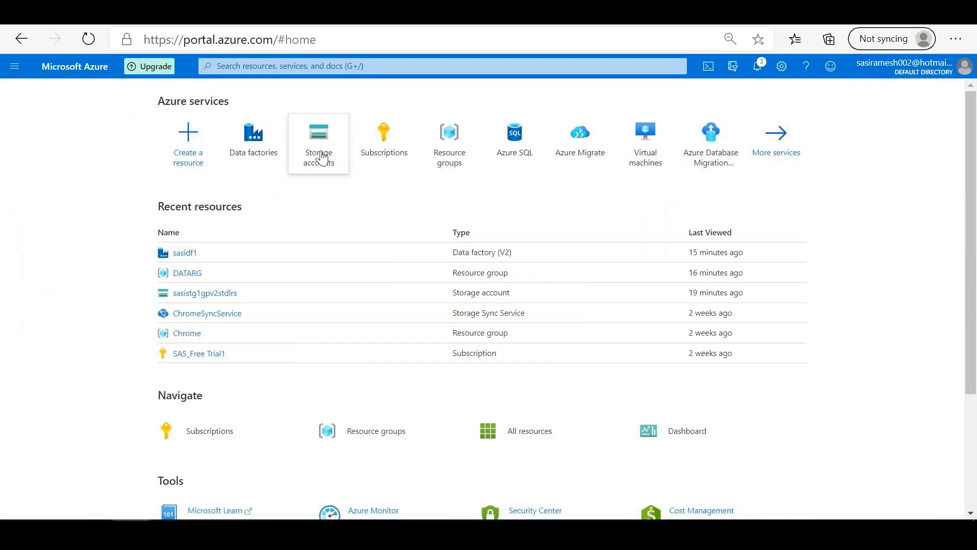
pyautogui.click(321, 158)
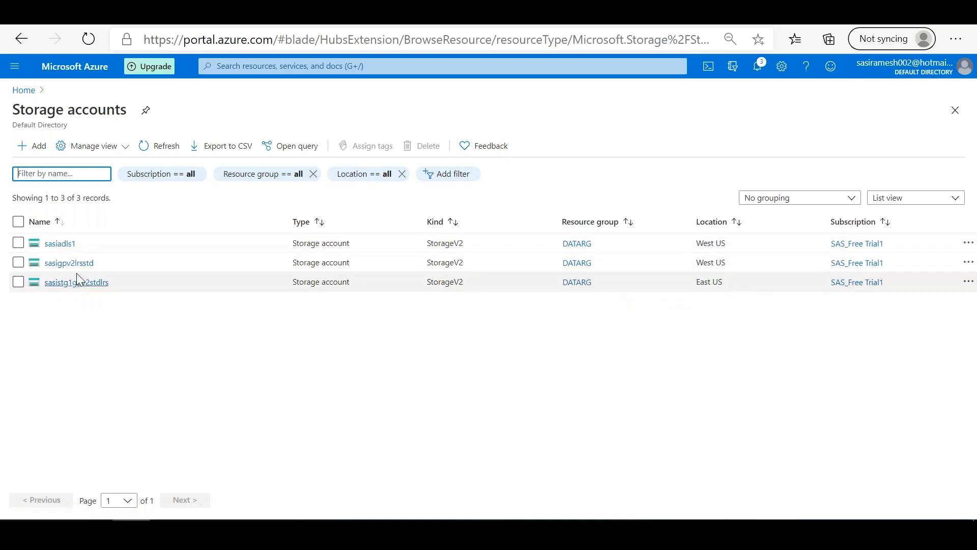
pyautogui.click(75, 269)
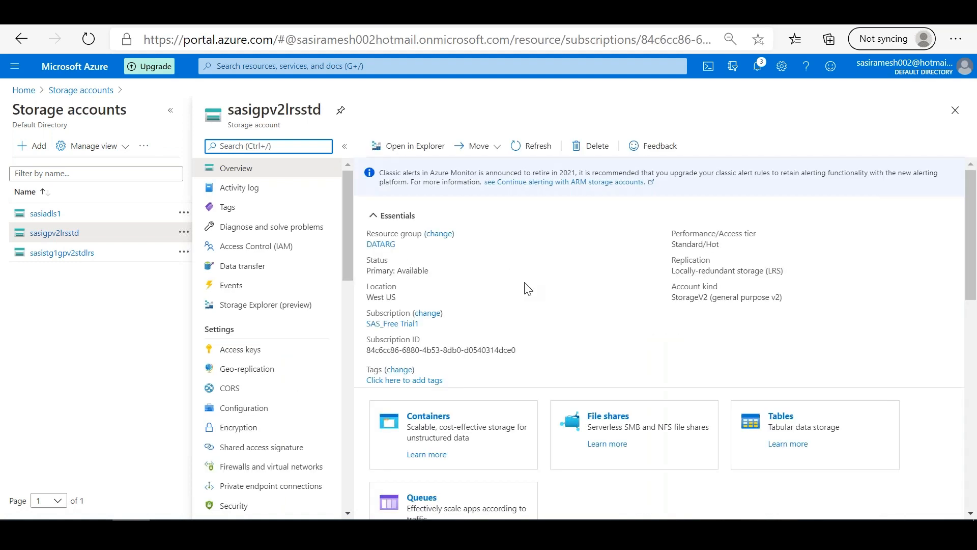
pyautogui.click(433, 422)
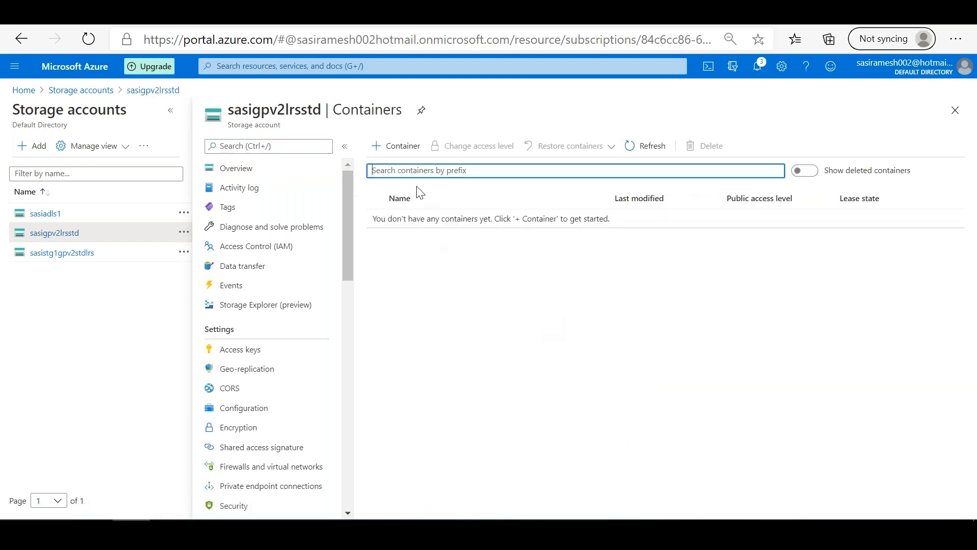
# Step: Create a container named sasic1 with the public access level Container (anonymous read access for containers and blobs)
pyautogui.click(399, 149)
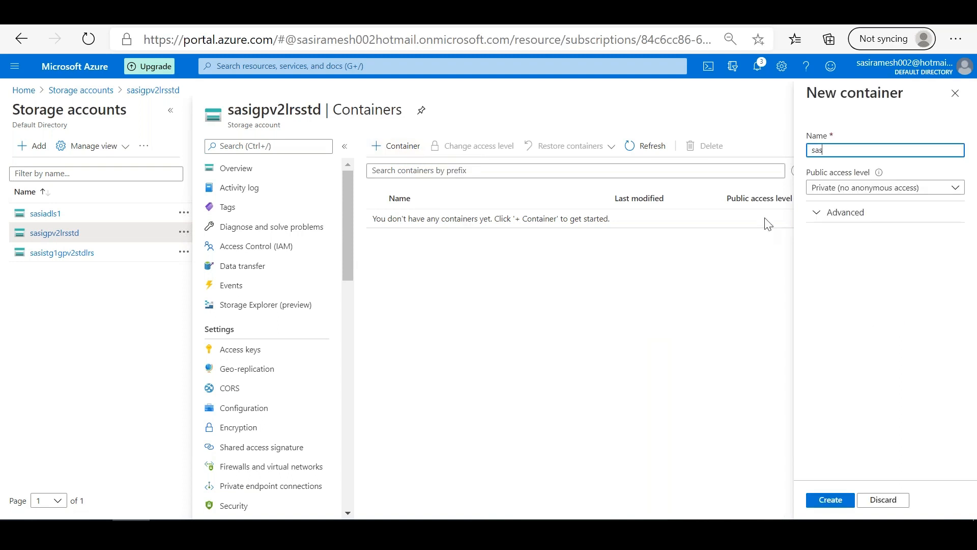
pyautogui.click(853, 188)
pyautogui.click(808, 243)
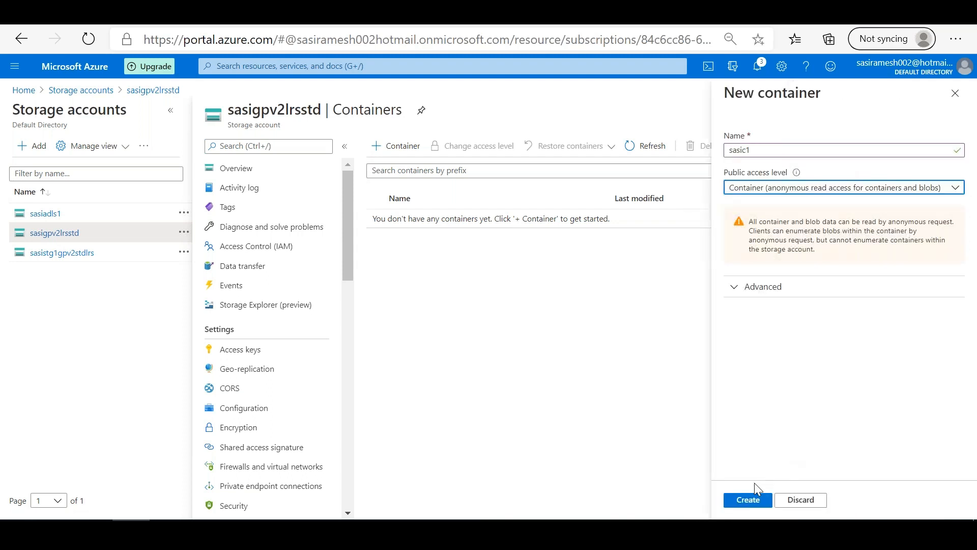
pyautogui.click(746, 499)
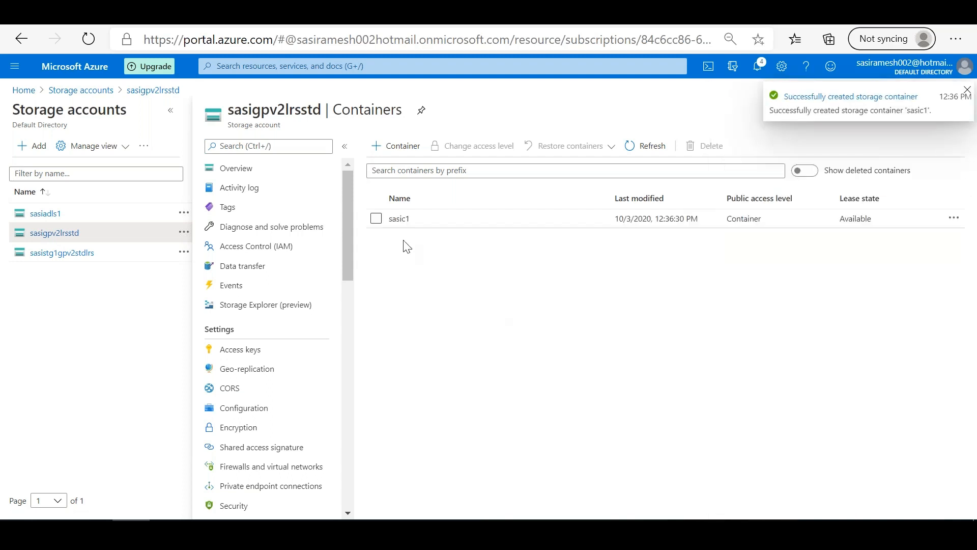
# Step: Open container sasic1 and upload customer-data.xls from the Downloads folder as a blob
pyautogui.click(412, 222)
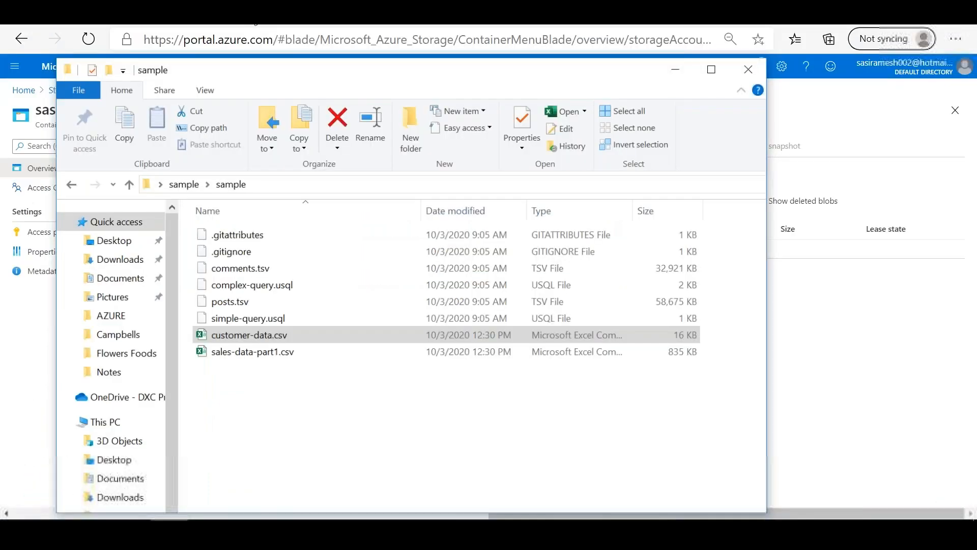
pyautogui.moveTo(285, 69); pyautogui.dragTo(739, 88)
pyautogui.moveTo(320, 324); pyautogui.dragTo(313, 322)
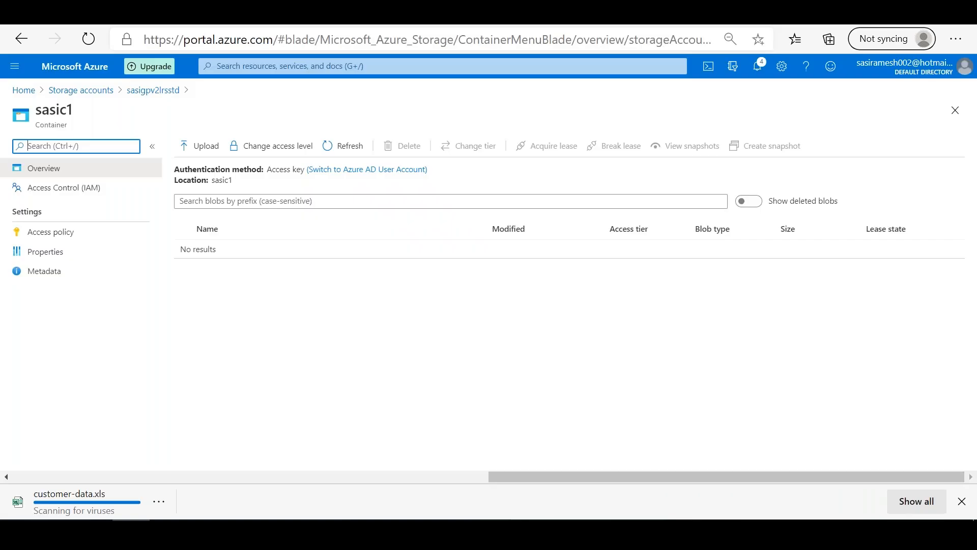
pyautogui.click(212, 152)
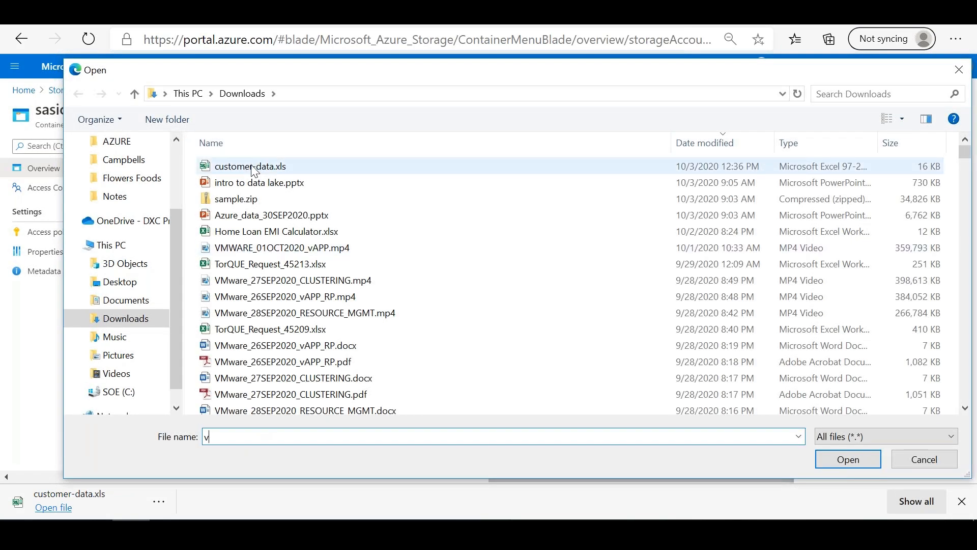
pyautogui.doubleClick(254, 170)
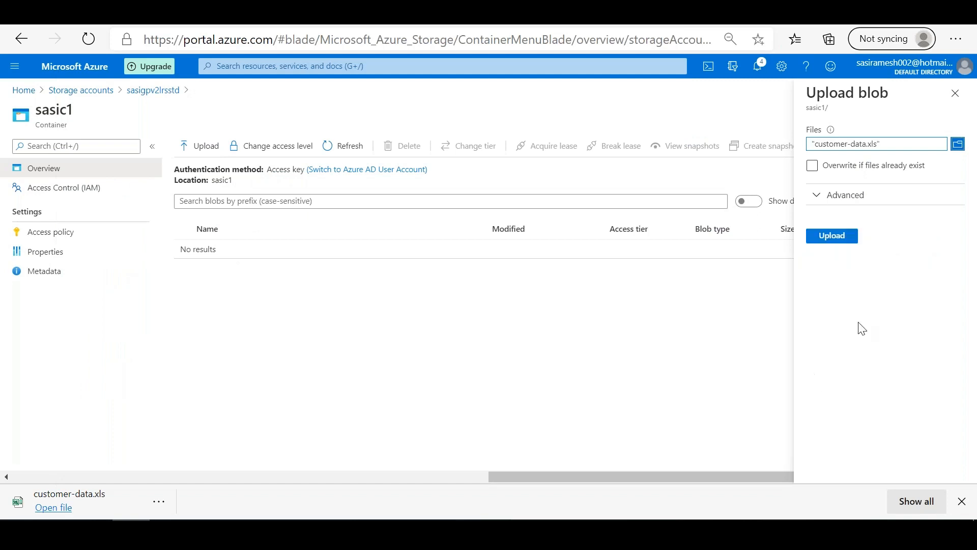
pyautogui.click(828, 237)
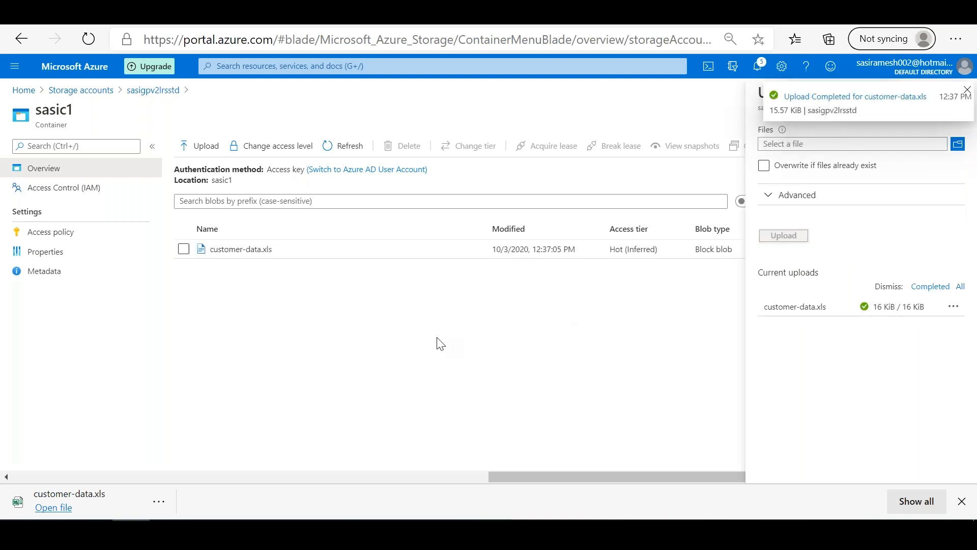
pyautogui.click(967, 91)
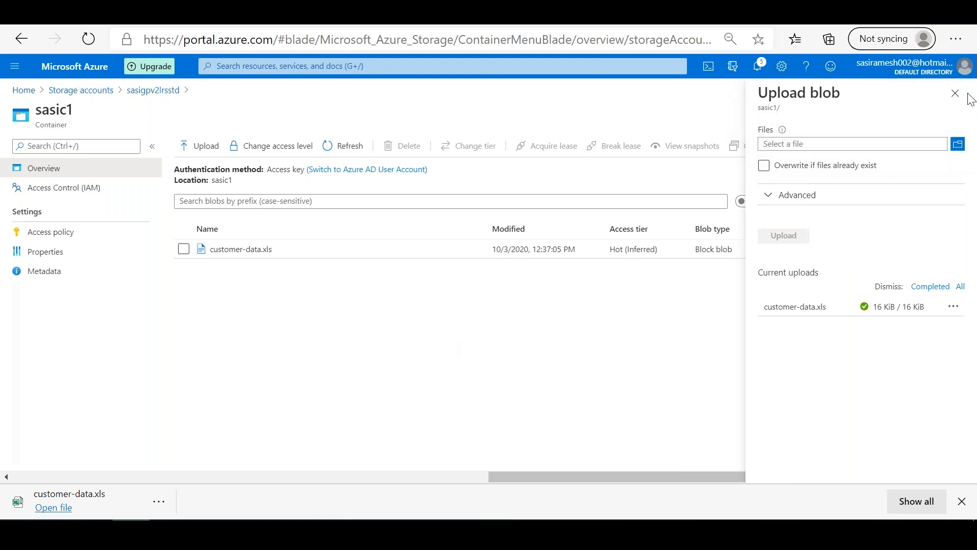
pyautogui.click(955, 93)
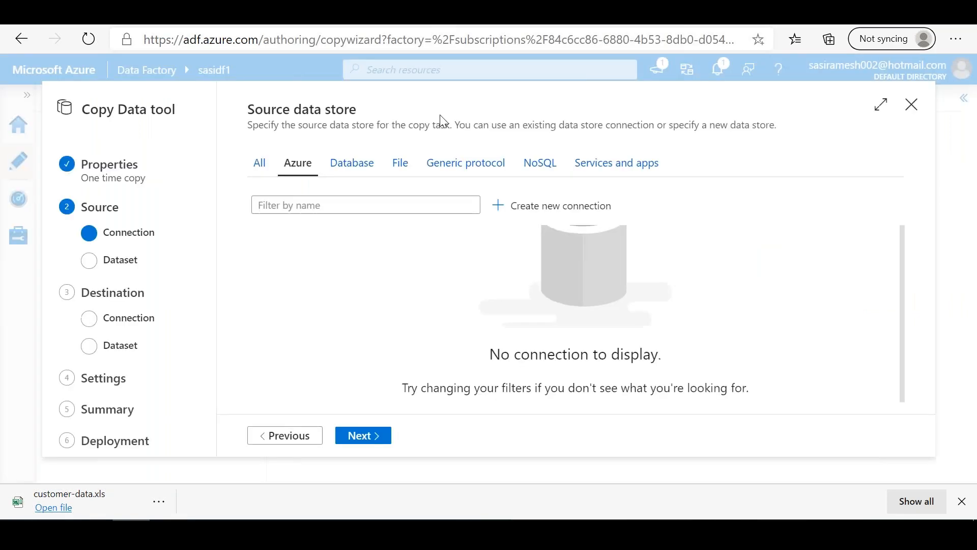
# Step: Return to the Copy Data tool and start a new Azure Blob Storage linked service for the source data store
pyautogui.click(543, 206)
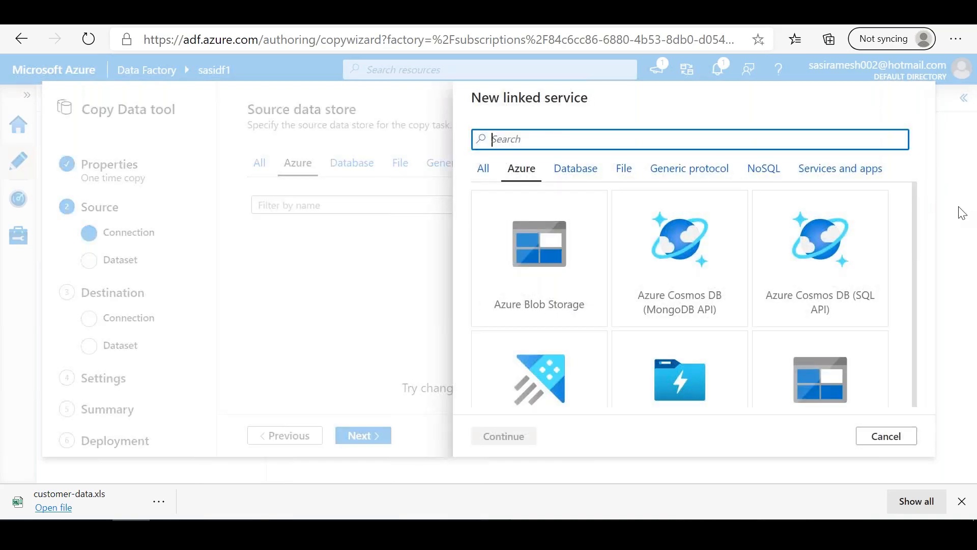
pyautogui.click(517, 253)
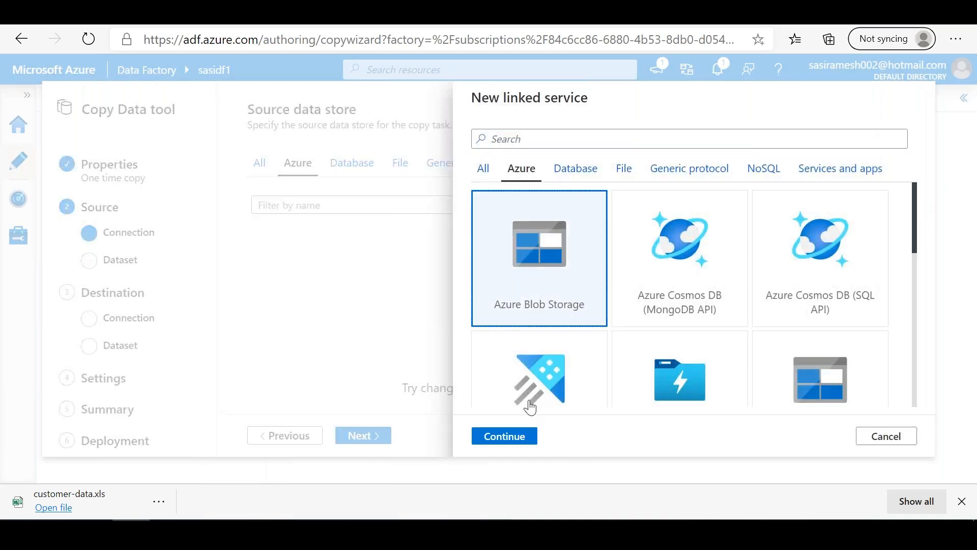
pyautogui.click(497, 436)
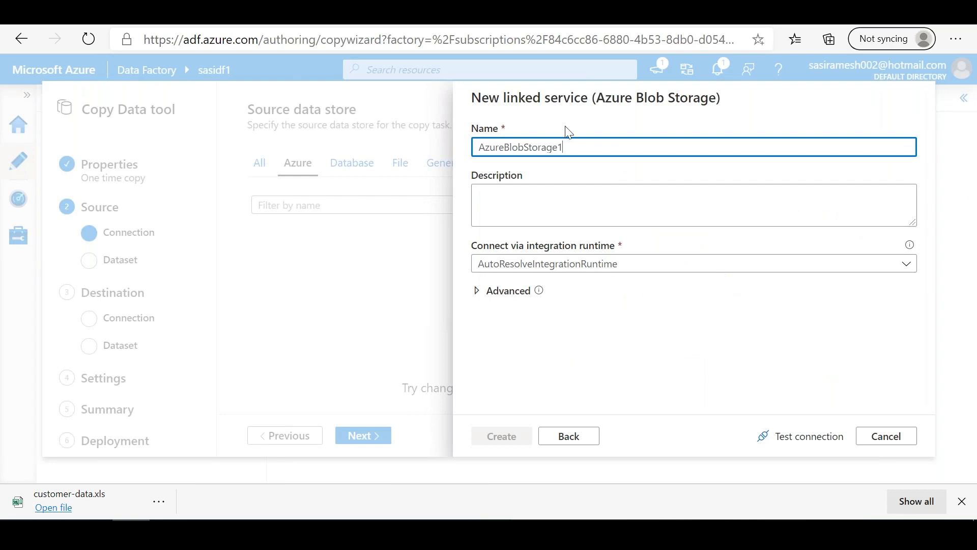
pyautogui.moveTo(937, 234); pyautogui.dragTo(576, 306)
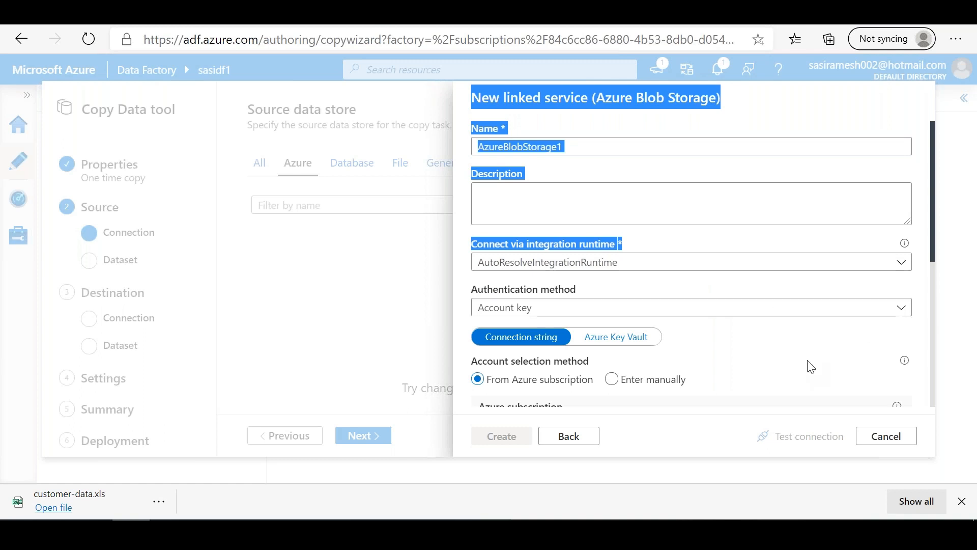
# Step: Set the linked service's Azure subscription to SAS_Free Trial1 and its storage account to sasigpv2lrsstd
pyautogui.click(915, 300)
pyautogui.moveTo(933, 258); pyautogui.dragTo(942, 350)
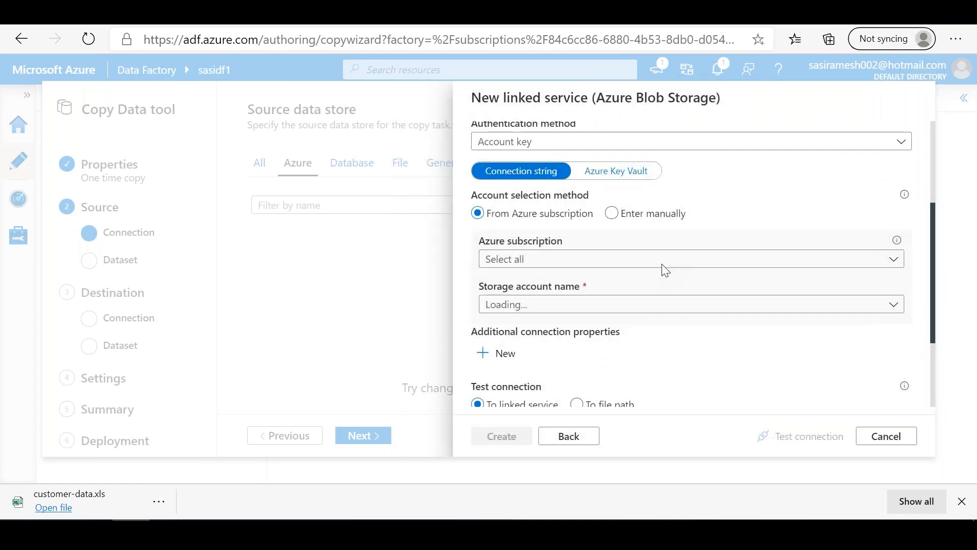
pyautogui.click(676, 260)
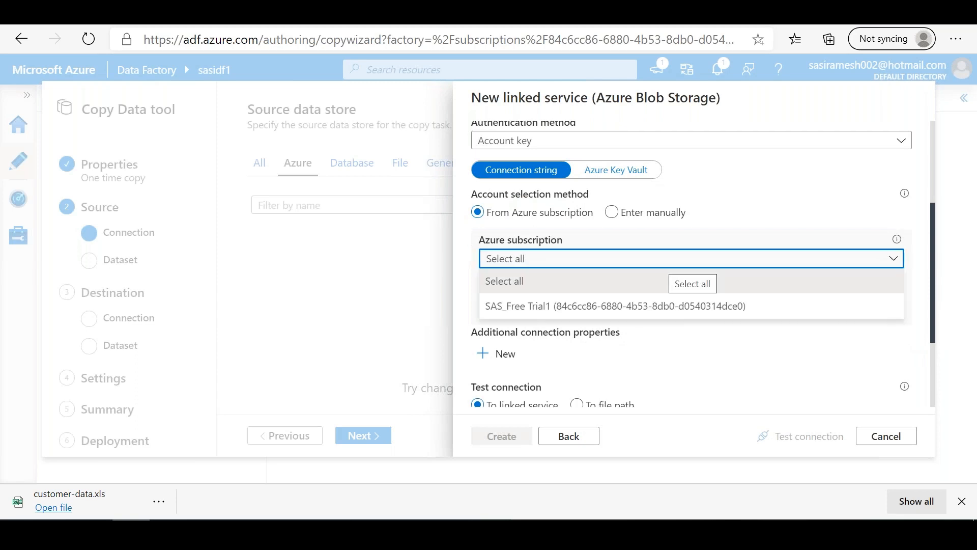
pyautogui.click(607, 314)
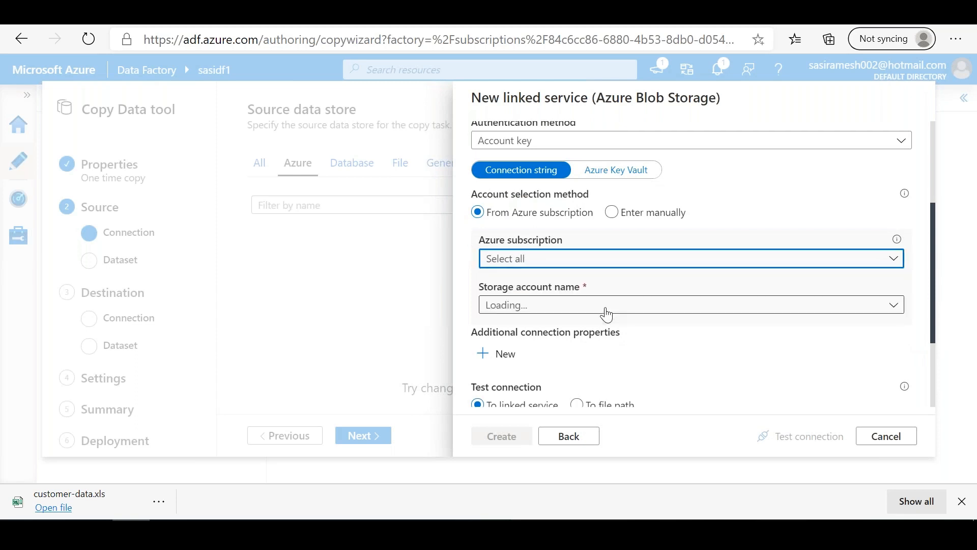
pyautogui.click(652, 261)
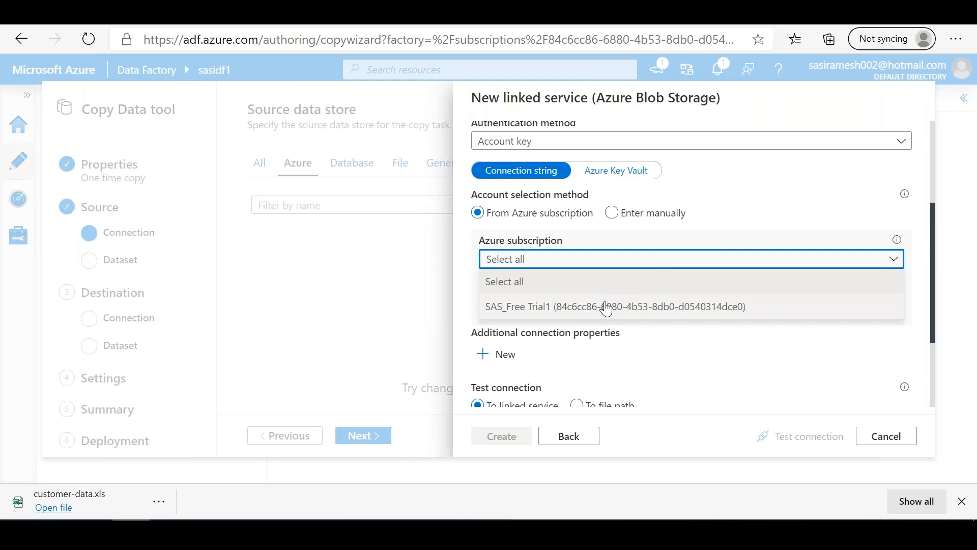
pyautogui.click(607, 307)
pyautogui.click(622, 306)
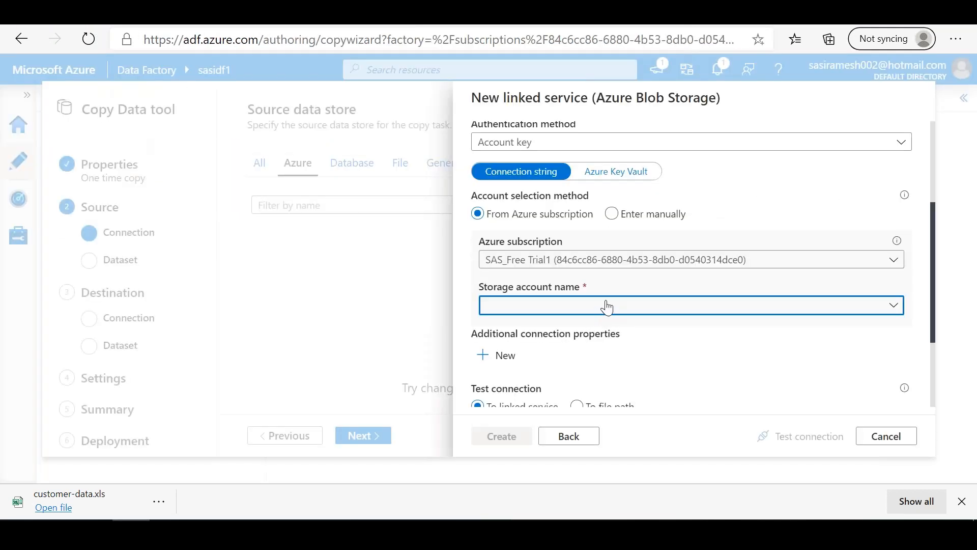
pyautogui.click(606, 307)
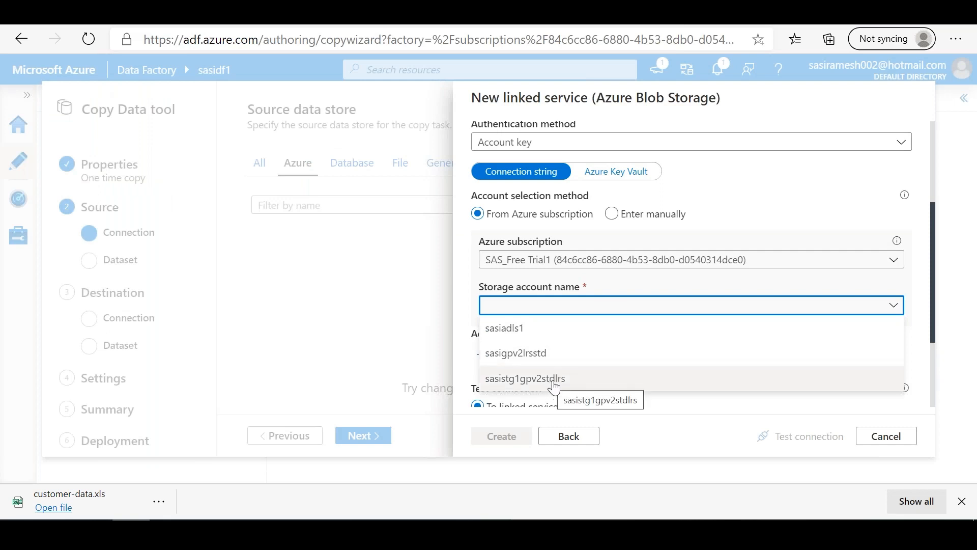
pyautogui.click(557, 356)
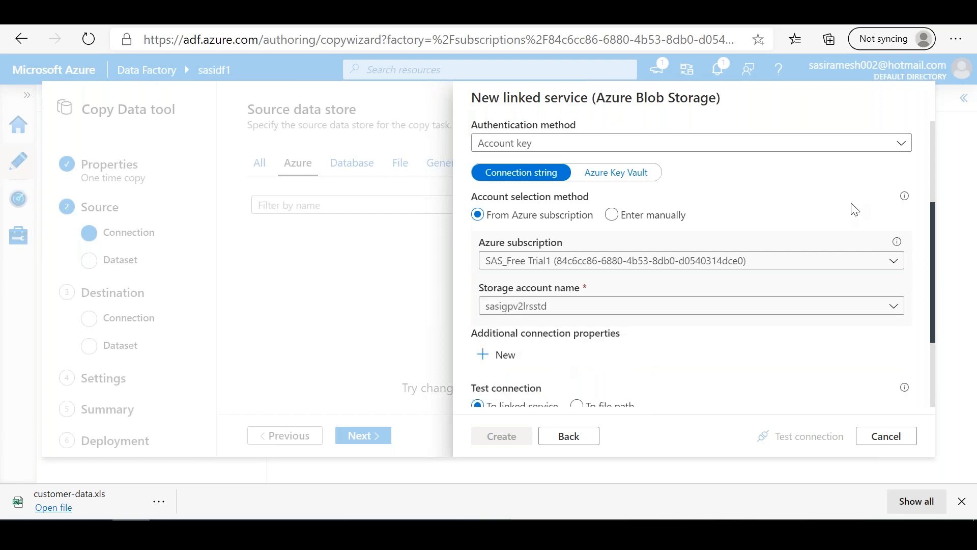
# Step: Review the Azure Blob Storage linked service's settings and create it
pyautogui.scroll(3, 933, 163)
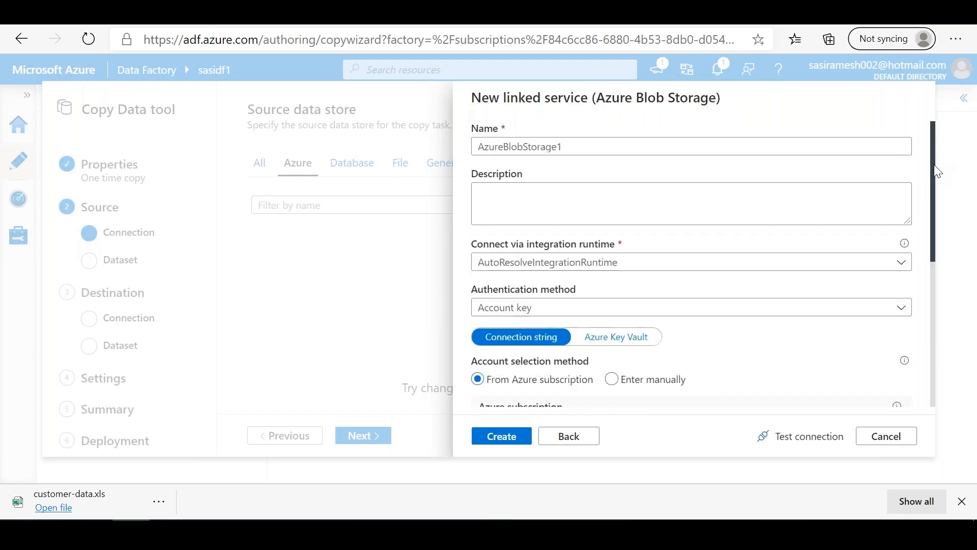
pyautogui.moveTo(935, 165); pyautogui.dragTo(921, 330)
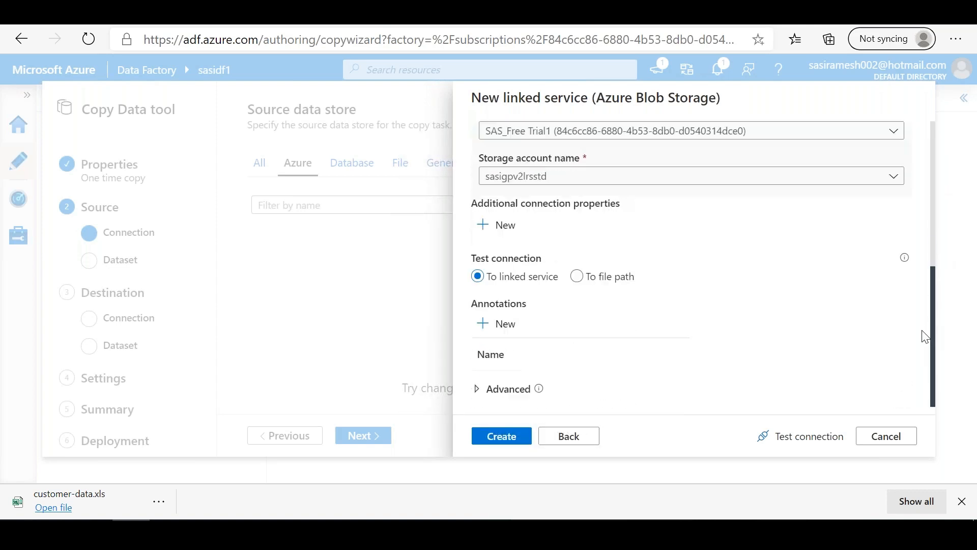
pyautogui.scroll(2, 924, 275)
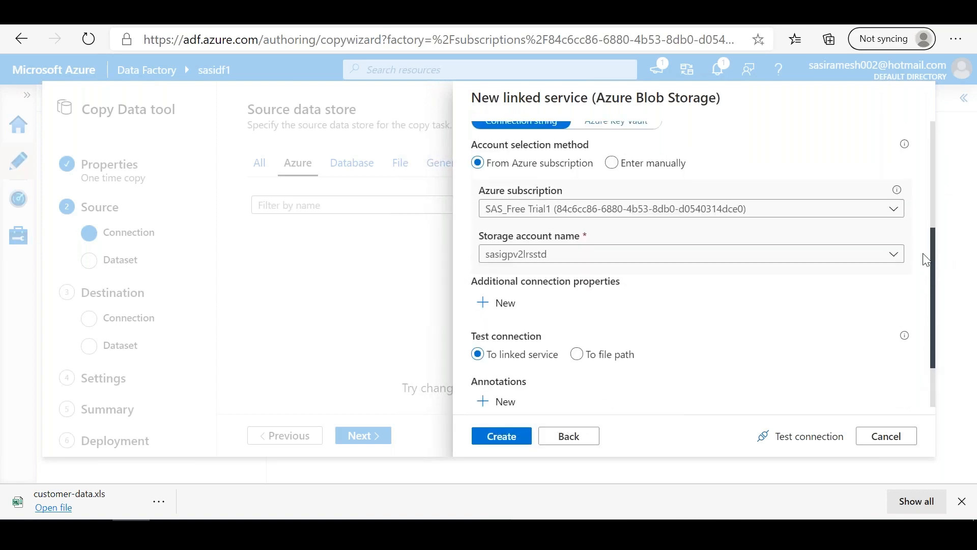
pyautogui.scroll(4, 926, 207)
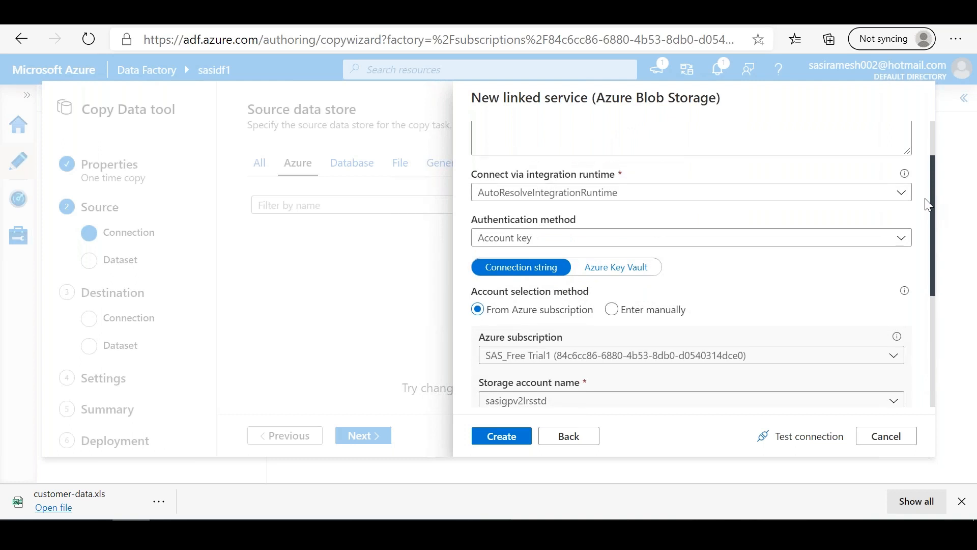
pyautogui.scroll(3, 928, 204)
pyautogui.scroll(-8, 927, 402)
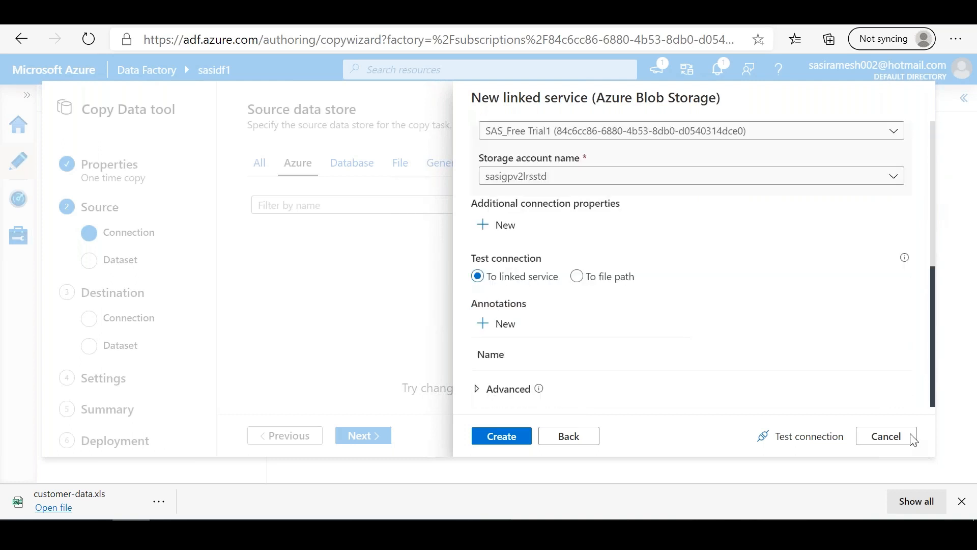
pyautogui.click(509, 439)
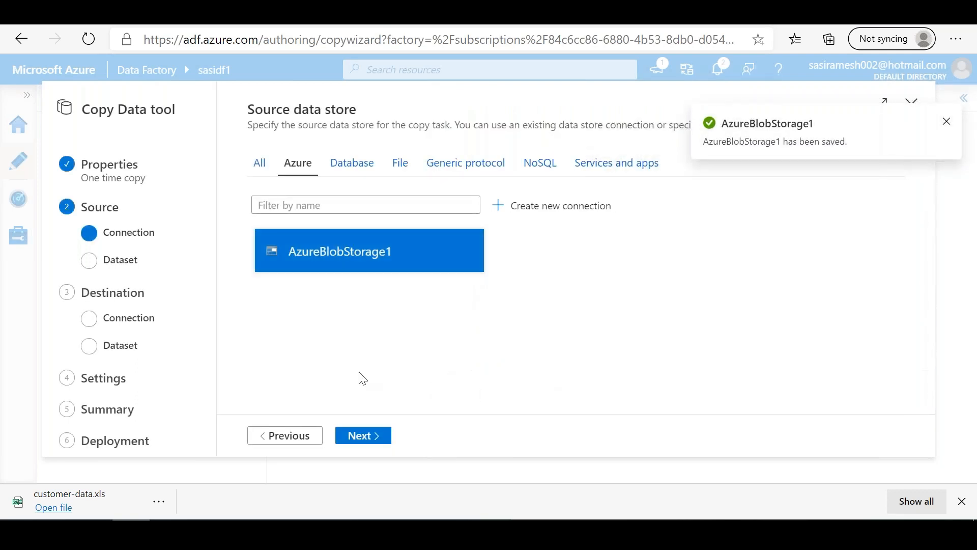
# Step: Choose customer-data.xls in container sasic1 as the source file and proceed to the file format settings
pyautogui.click(354, 435)
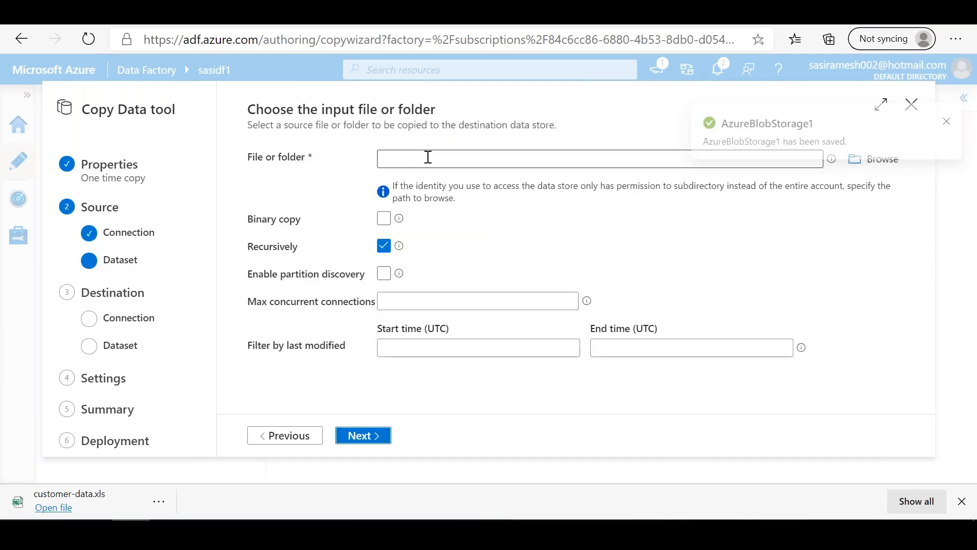
pyautogui.click(882, 159)
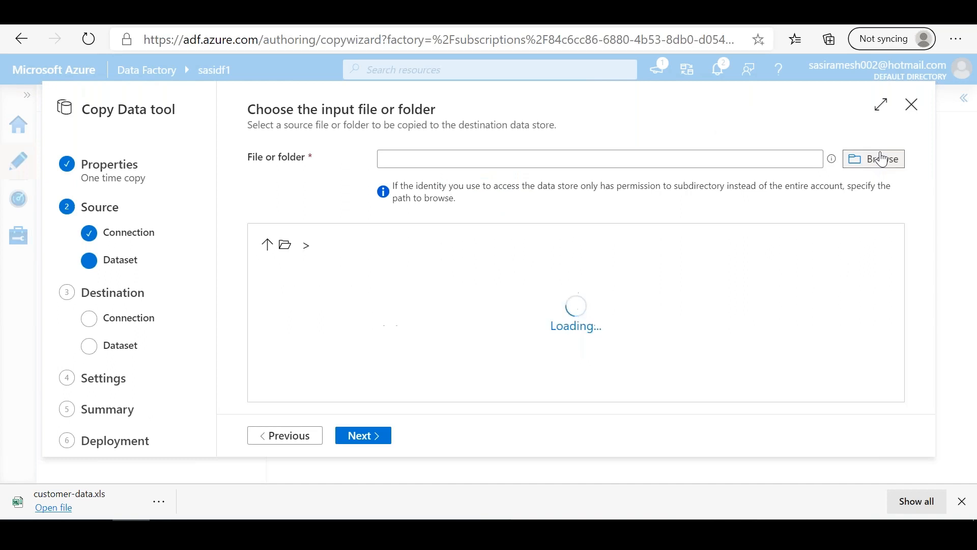
pyautogui.click(342, 280)
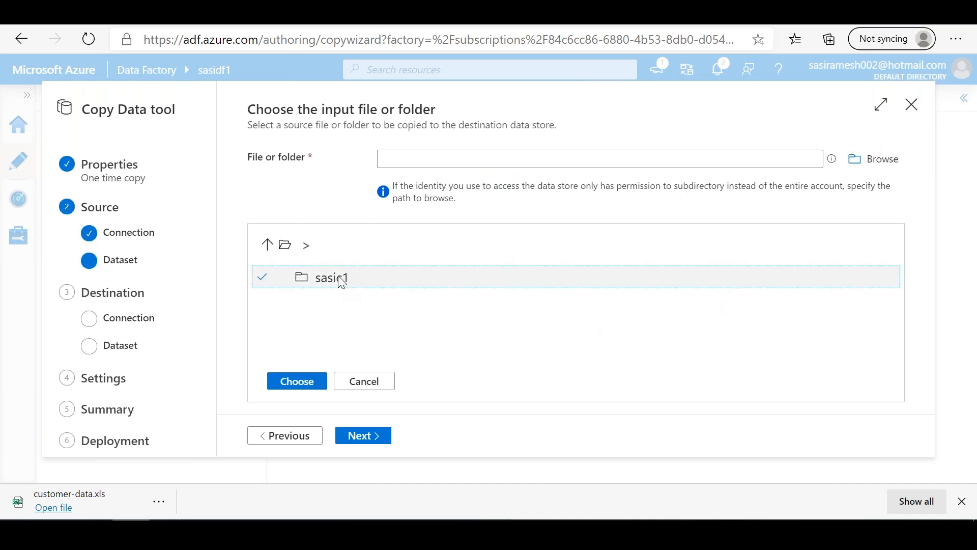
pyautogui.doubleClick(336, 278)
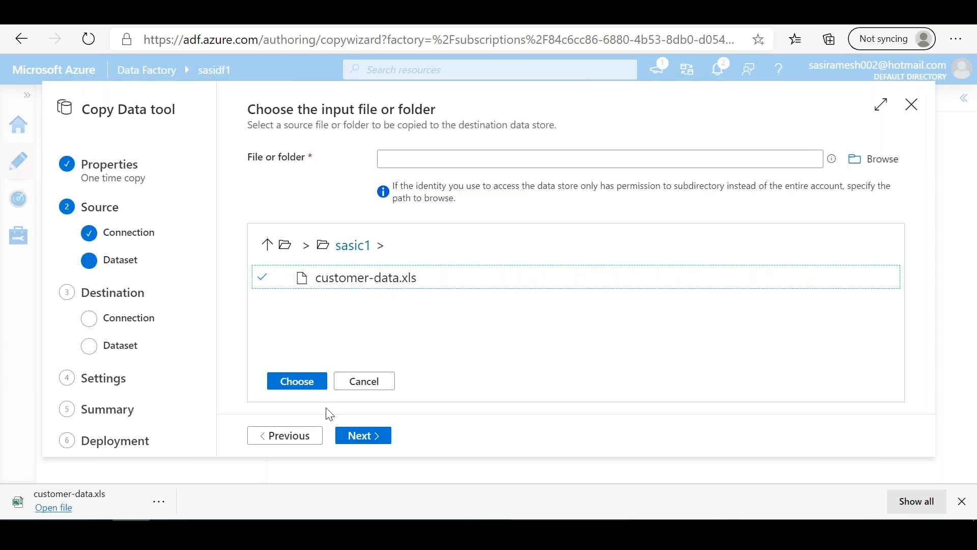
pyautogui.click(300, 382)
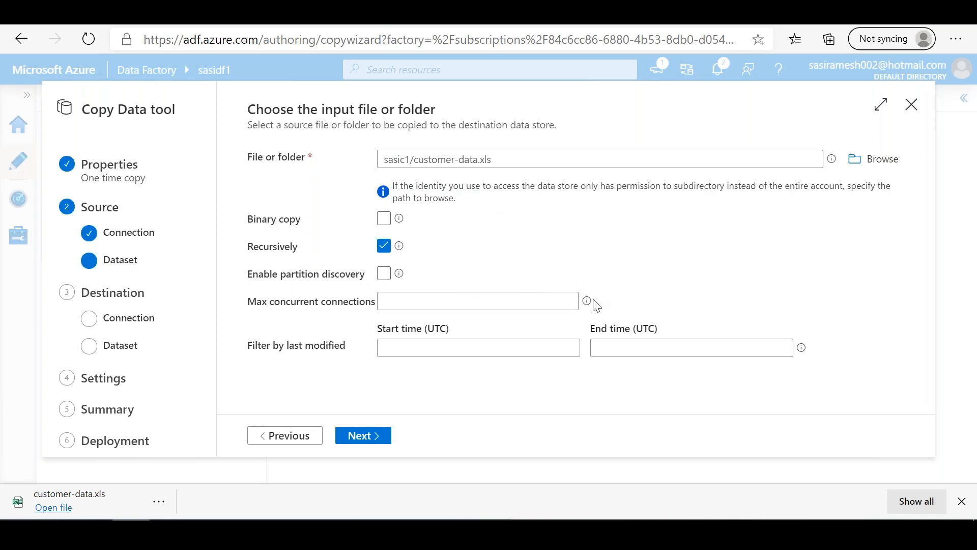
pyautogui.moveTo(587, 302)
pyautogui.click(353, 436)
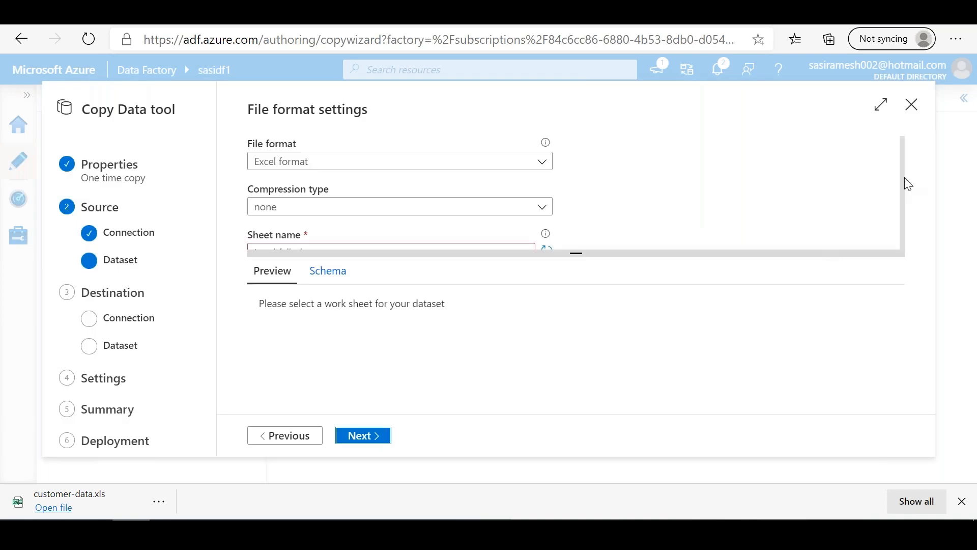
# Step: Examine the sheet name choices, schema and preview in the source file's format settings
pyautogui.moveTo(904, 172); pyautogui.dragTo(905, 188)
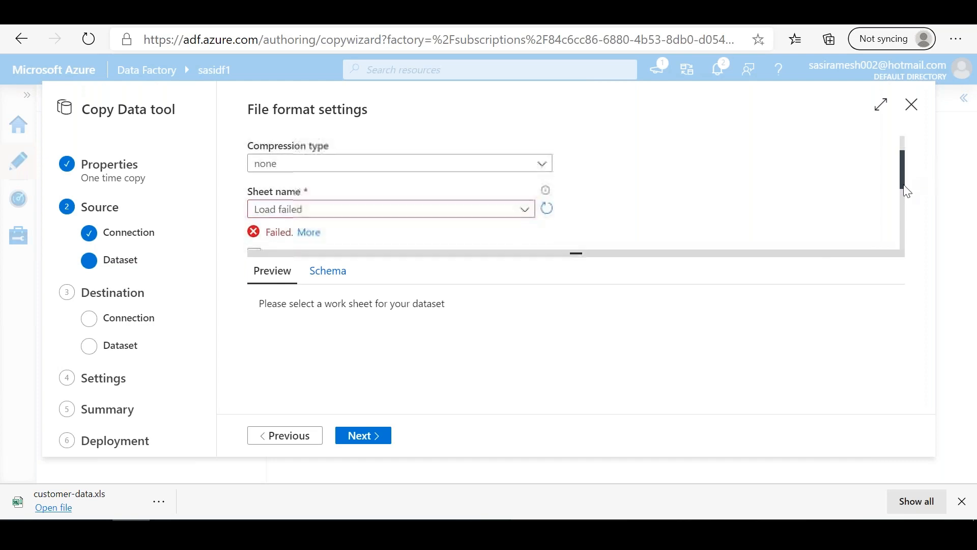
pyautogui.click(501, 209)
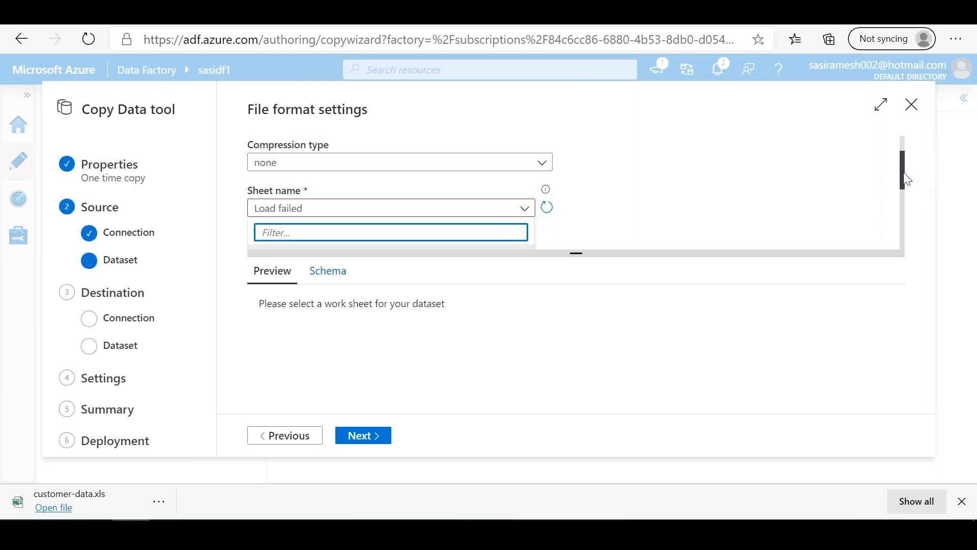
pyautogui.moveTo(910, 220); pyautogui.dragTo(897, 144)
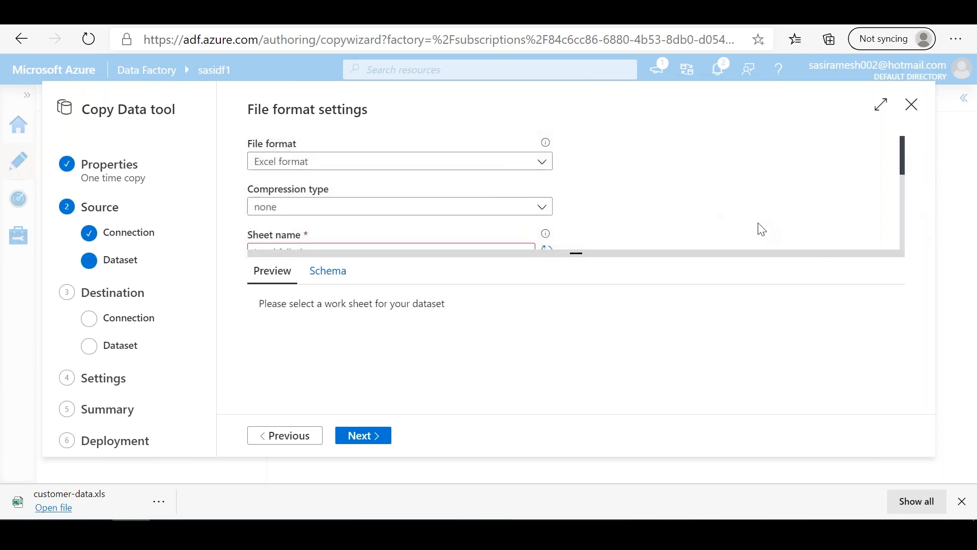
pyautogui.click(327, 274)
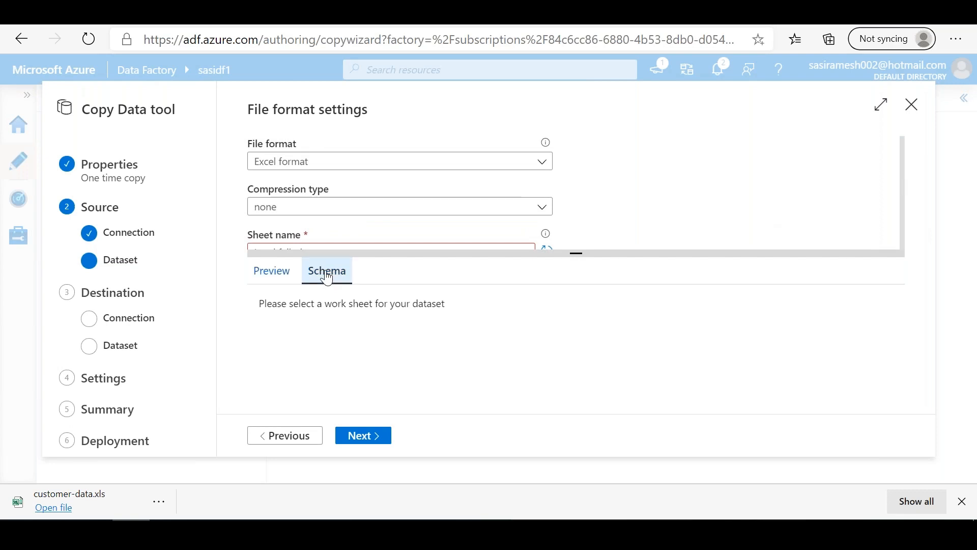
pyautogui.click(278, 277)
pyautogui.moveTo(904, 154); pyautogui.dragTo(905, 179)
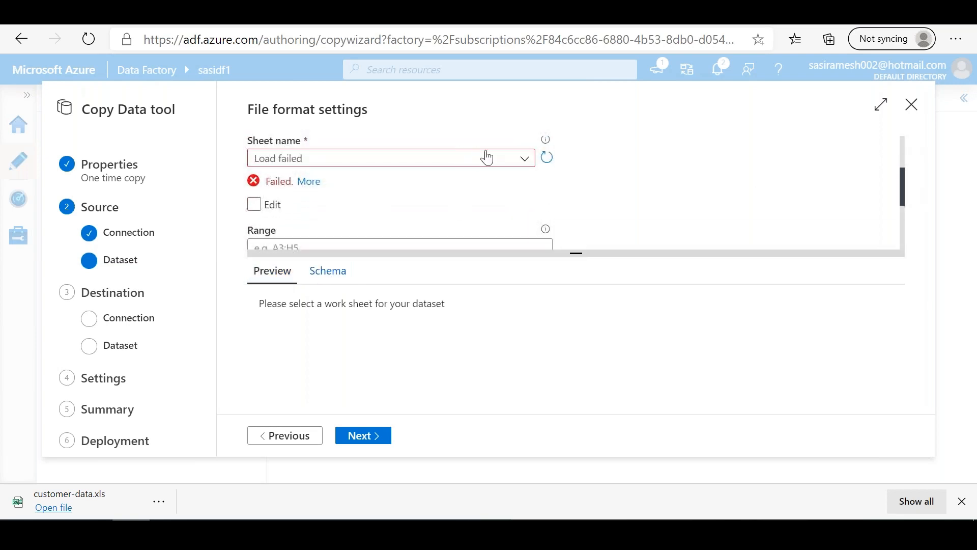
# Step: Reload the source file's sheet names and read the details of the load error
pyautogui.click(547, 157)
pyautogui.click(315, 187)
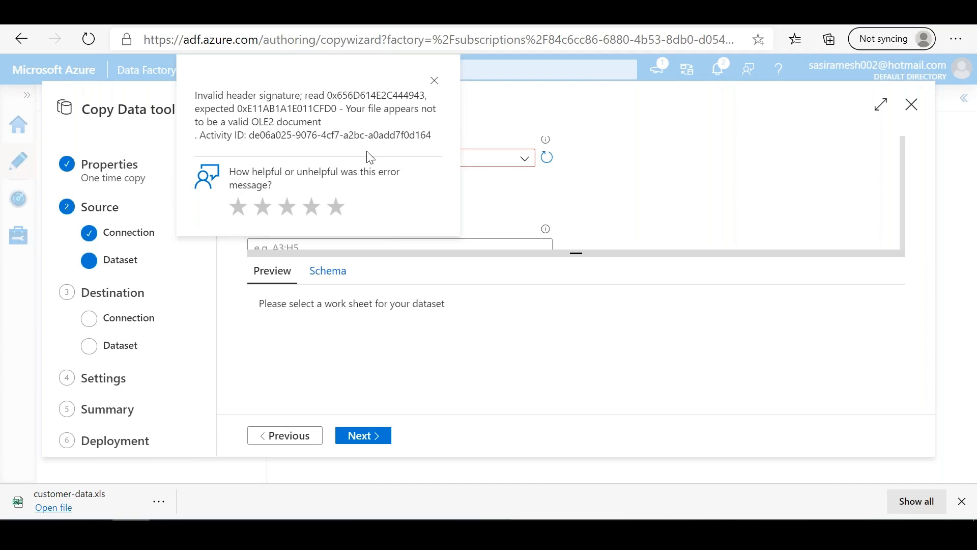
pyautogui.click(436, 81)
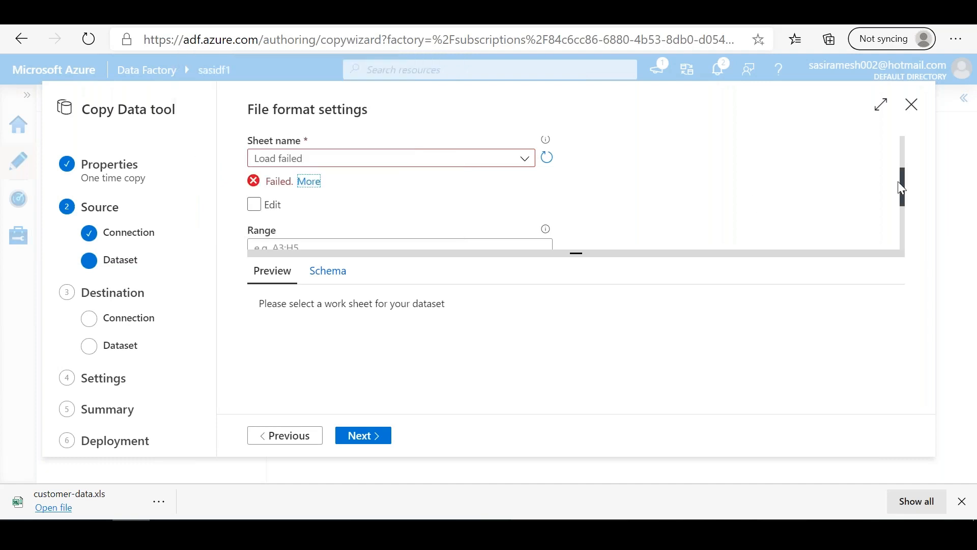
# Step: Examine the remaining file format settings and the available file format choices for the source file
pyautogui.scroll(-3, 911, 223)
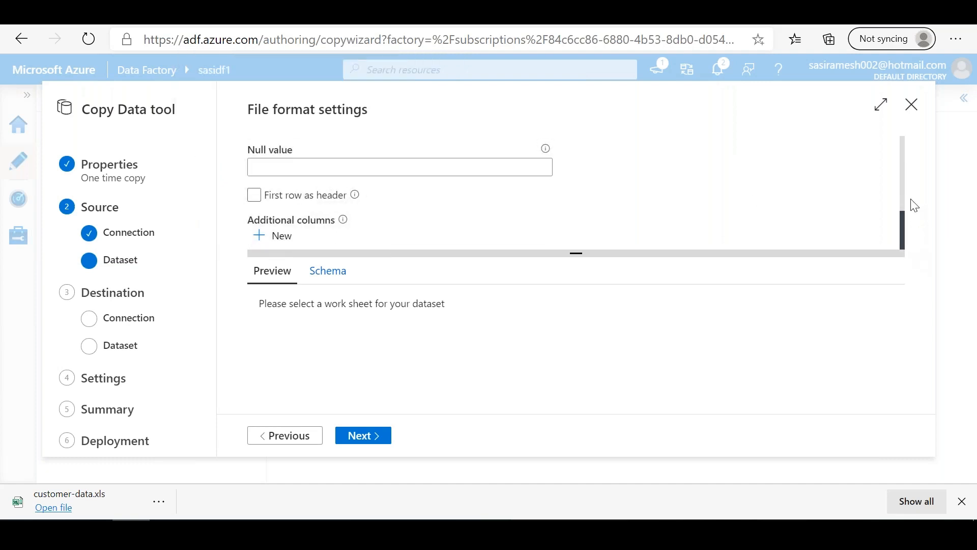
pyautogui.scroll(5, 911, 203)
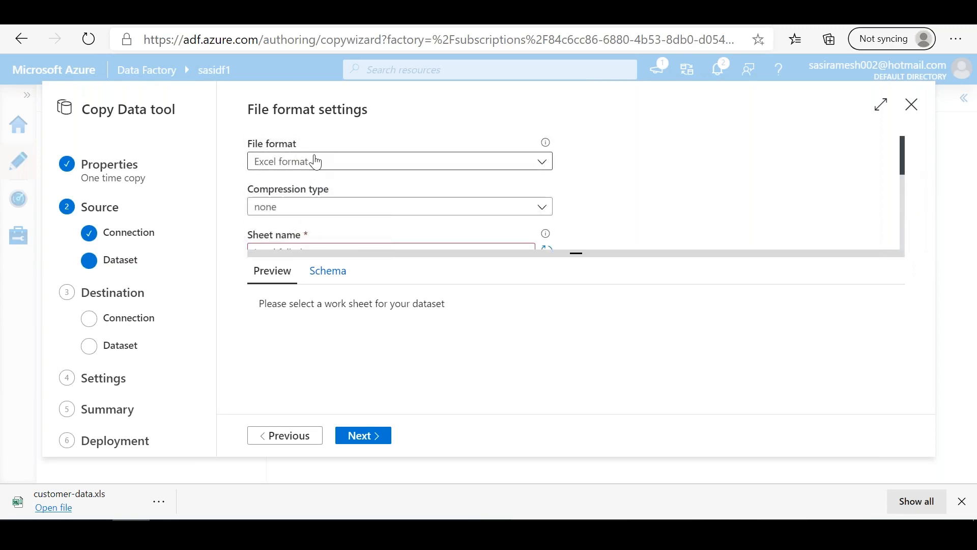
pyautogui.click(348, 168)
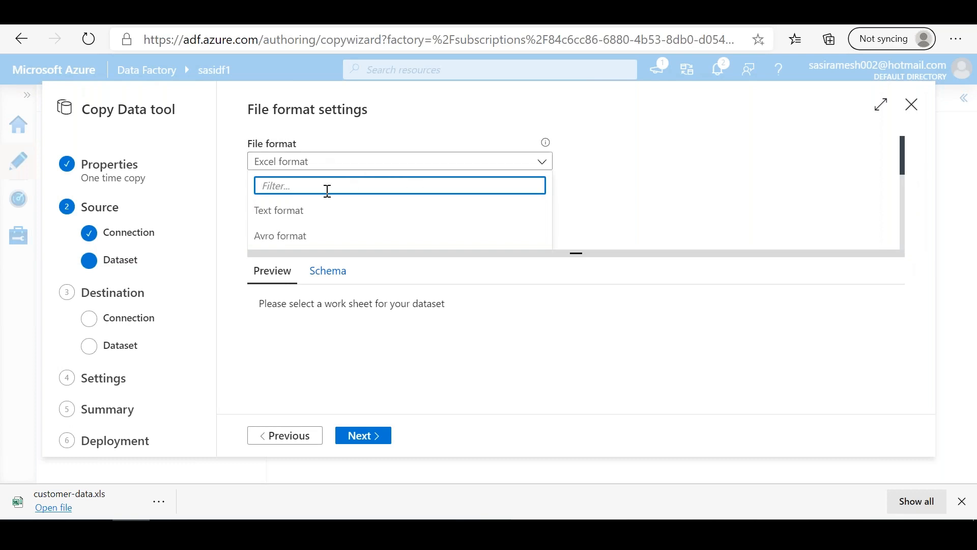
pyautogui.moveTo(902, 153); pyautogui.dragTo(903, 161)
pyautogui.scroll(1, 905, 168)
pyautogui.click(547, 146)
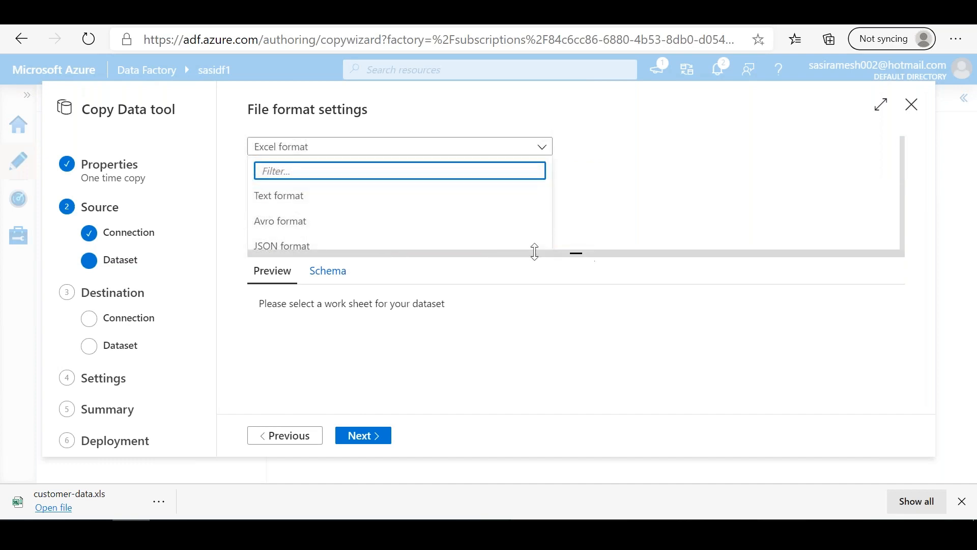
pyautogui.click(706, 207)
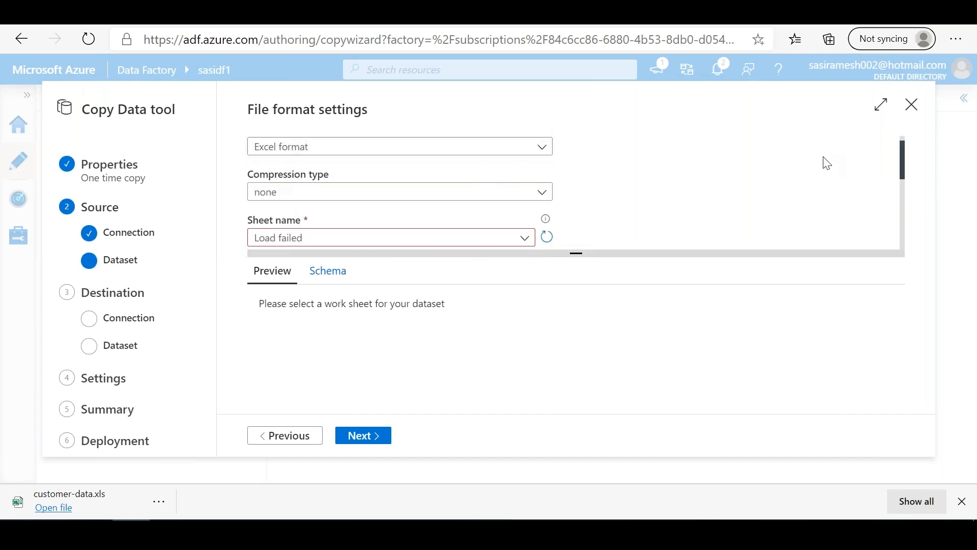
pyautogui.moveTo(905, 158)
pyautogui.mouseDown()
pyautogui.moveTo(909, 240)
pyautogui.moveTo(921, 153)
pyautogui.mouseUp()
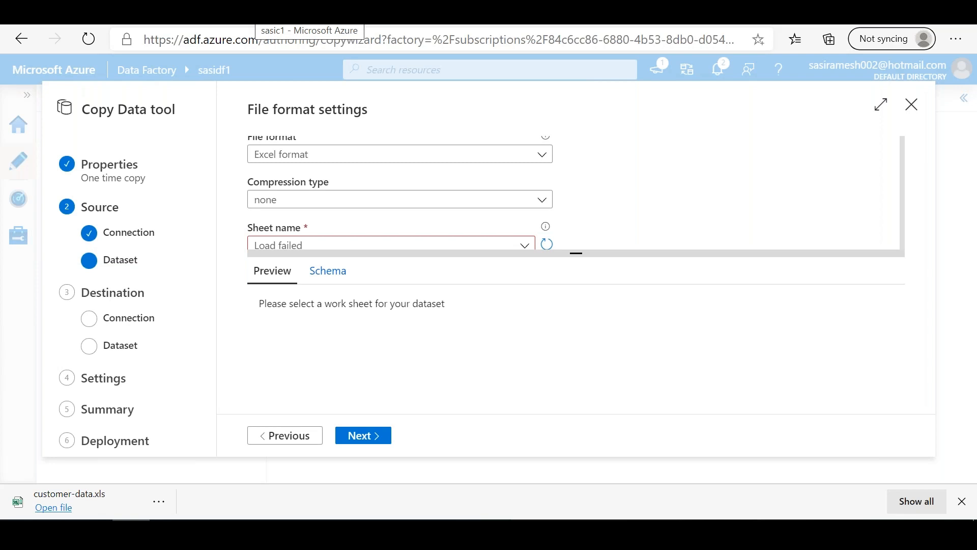
# Step: Switch to the sasic1 container in the Azure portal, select customer-data.xls, and try opening its downloaded copy in Excel
pyautogui.click(249, 14)
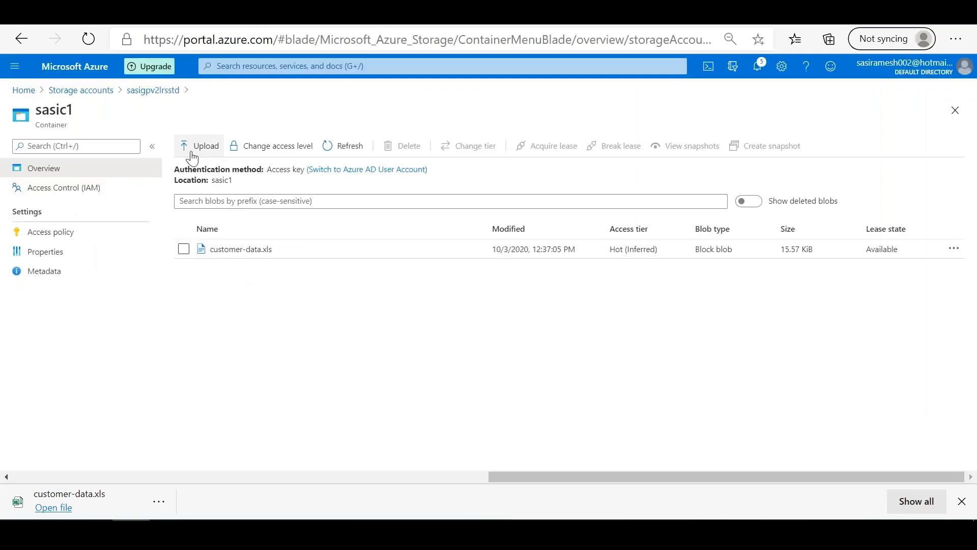
pyautogui.click(184, 251)
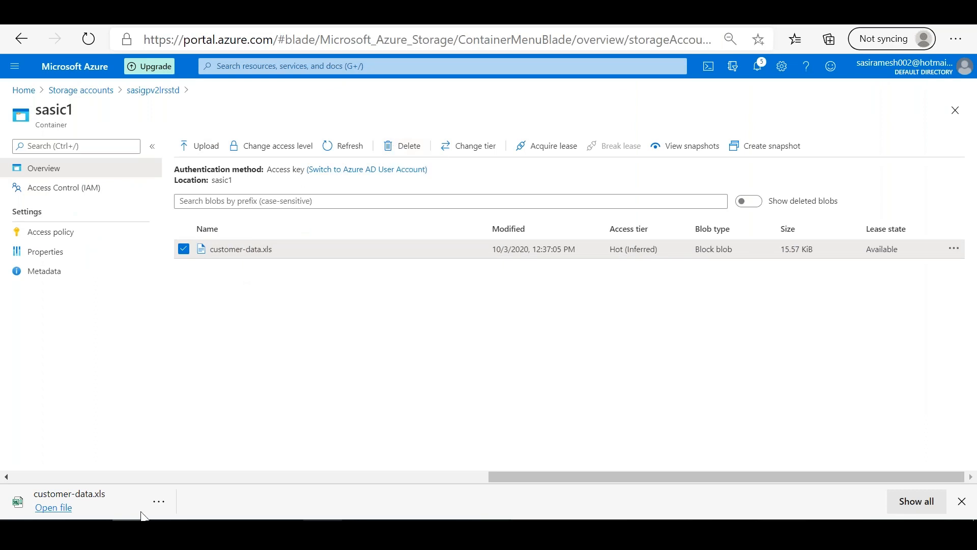
pyautogui.click(54, 507)
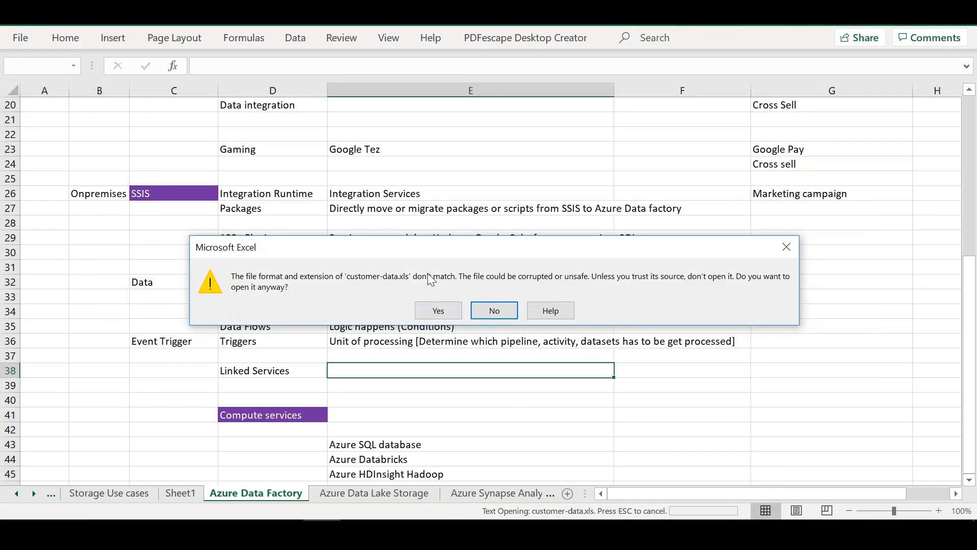
pyautogui.click(502, 312)
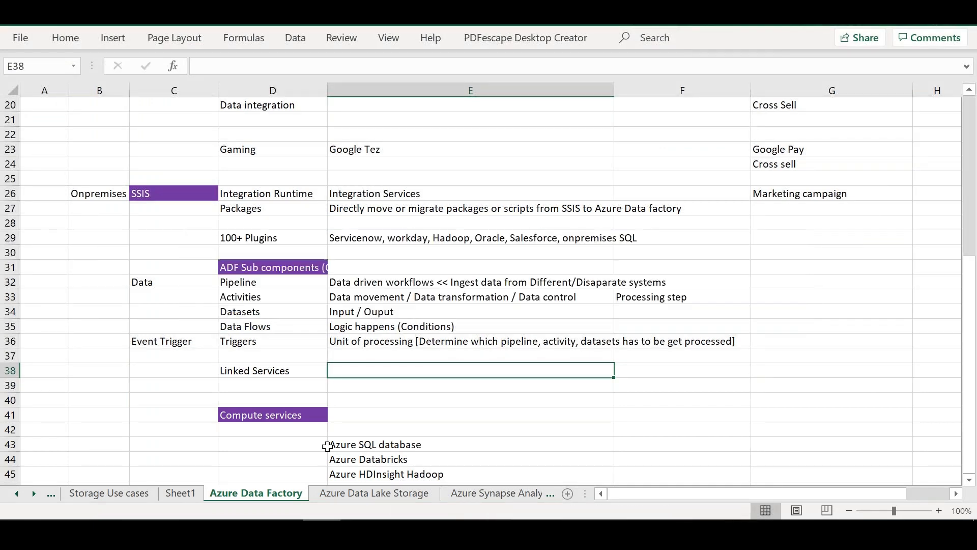
# Step: Switch to File Explorer and maximize the sample folder window to check the local customer-data file
pyautogui.click(169, 533)
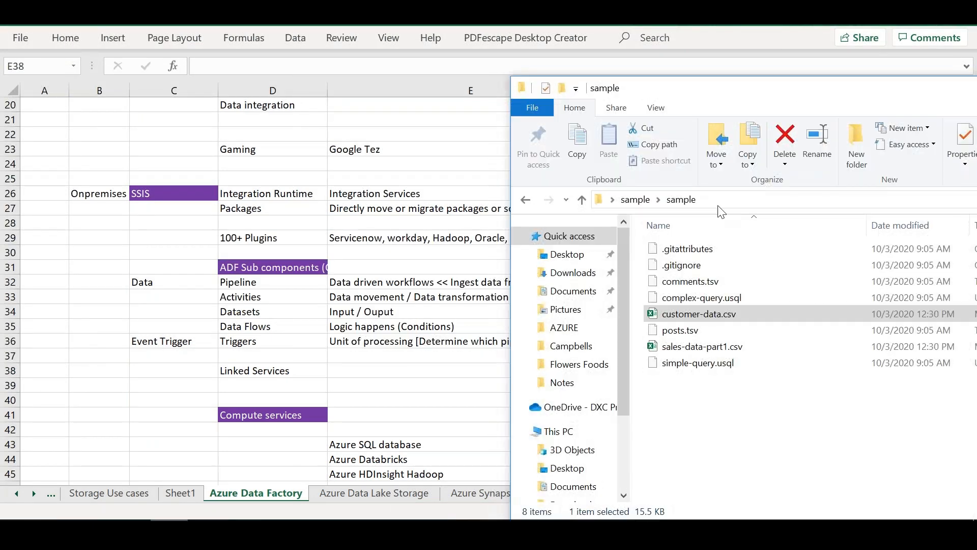
pyautogui.doubleClick(790, 90)
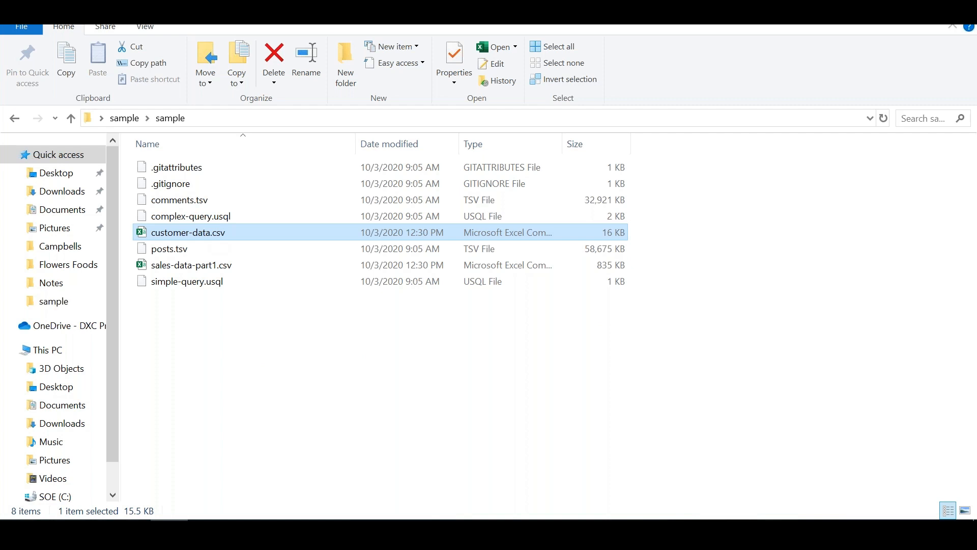
# Step: Switch to the PowerPoint presentation showing the Analytics Architecture slide
pyautogui.hotkey('alt', 'Tab')
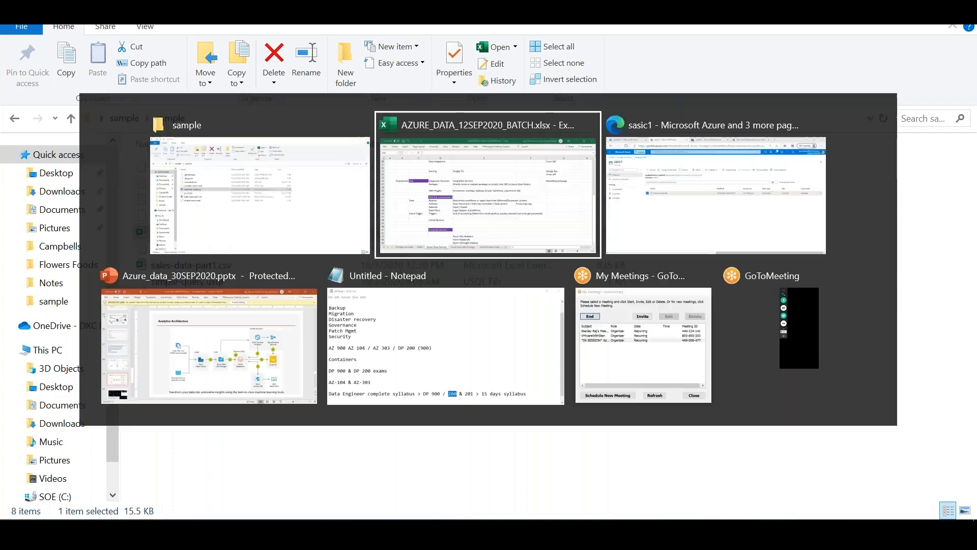
pyautogui.hotkey('alt', 'Tab')
pyautogui.hotkey('alt', 'Tab')
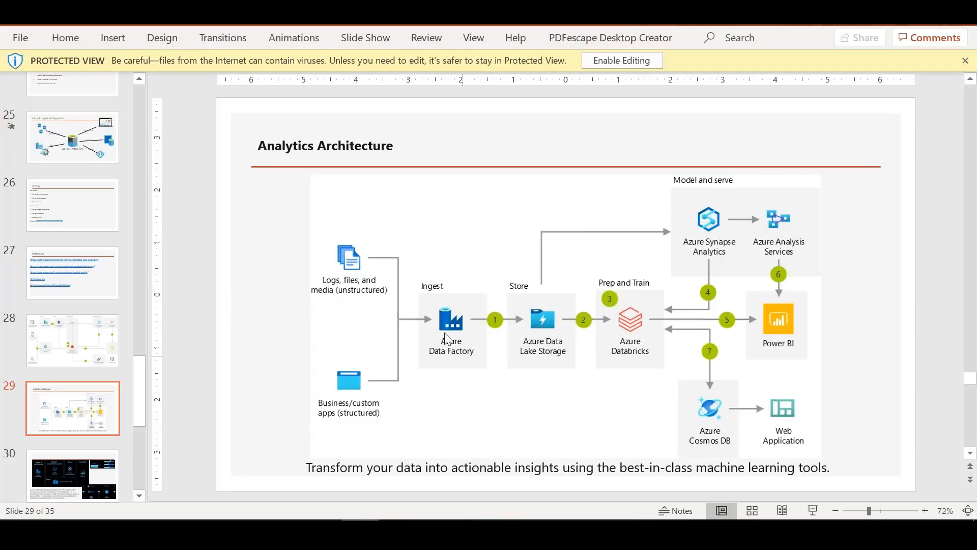